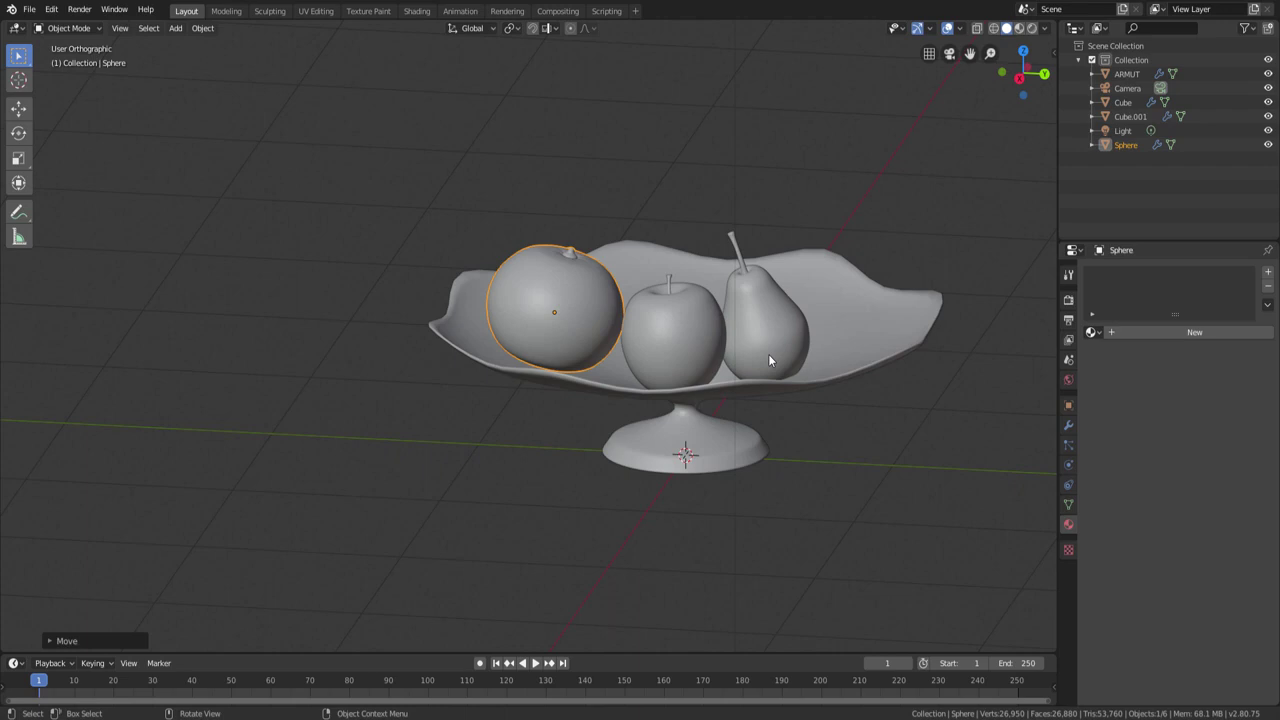
Orbit around the fruit bowl and select the orange sphere.
mouse_move(754, 419)
middle_mouse_down()
mouse_move(805, 440)
mouse_move(744, 371)
middle_mouse_up()
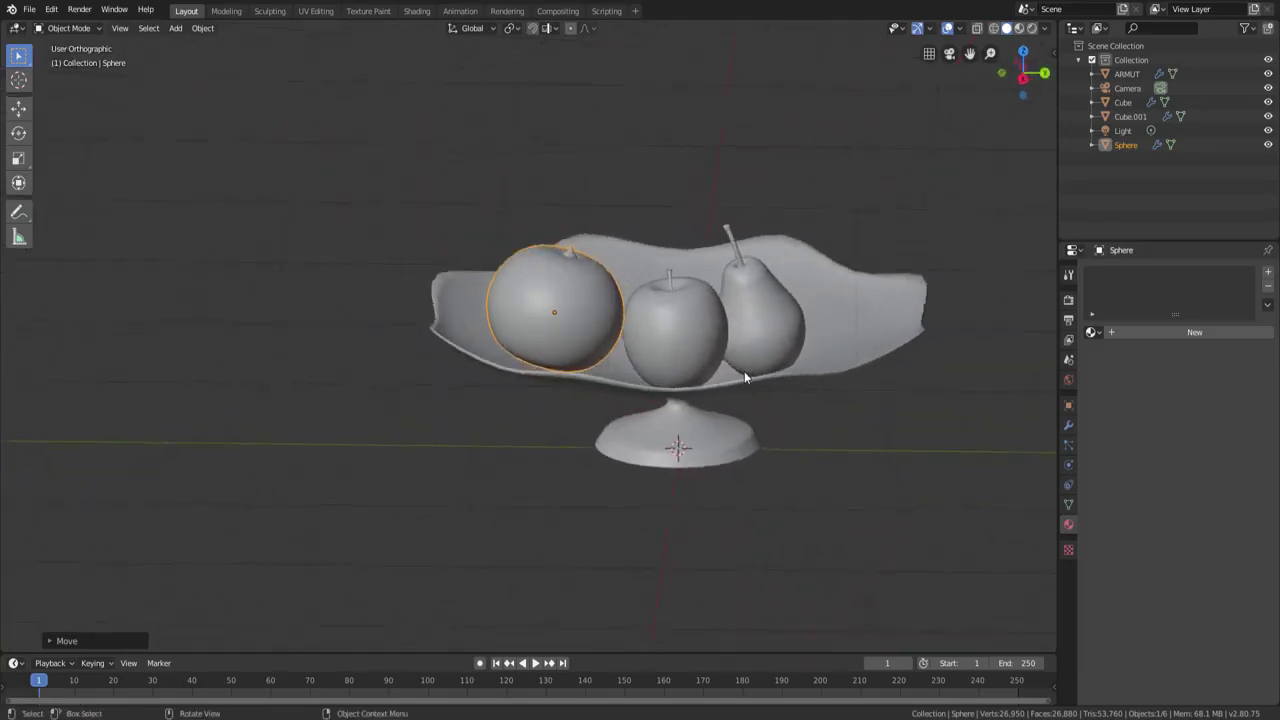
left_click(744, 371)
mouse_move(773, 446)
middle_mouse_down()
mouse_move(726, 459)
mouse_move(693, 438)
mouse_move(727, 431)
middle_mouse_up()
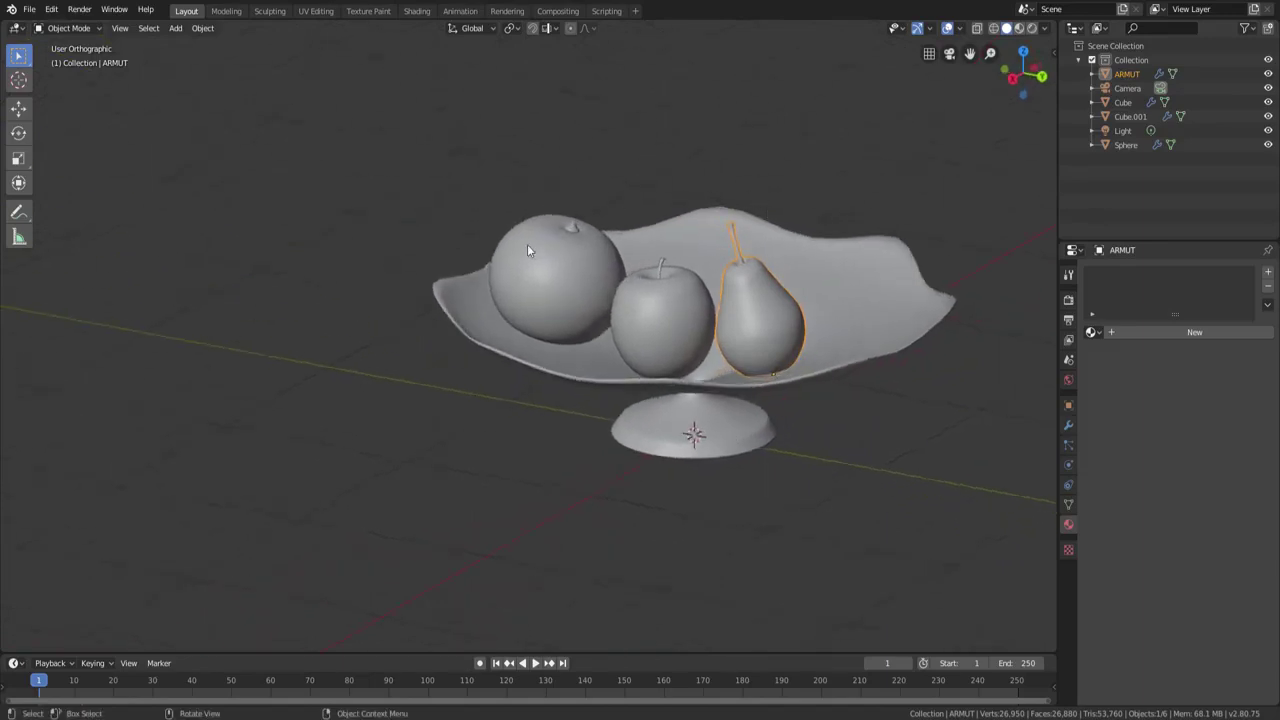
middle_click_drag(522, 302, 555, 324)
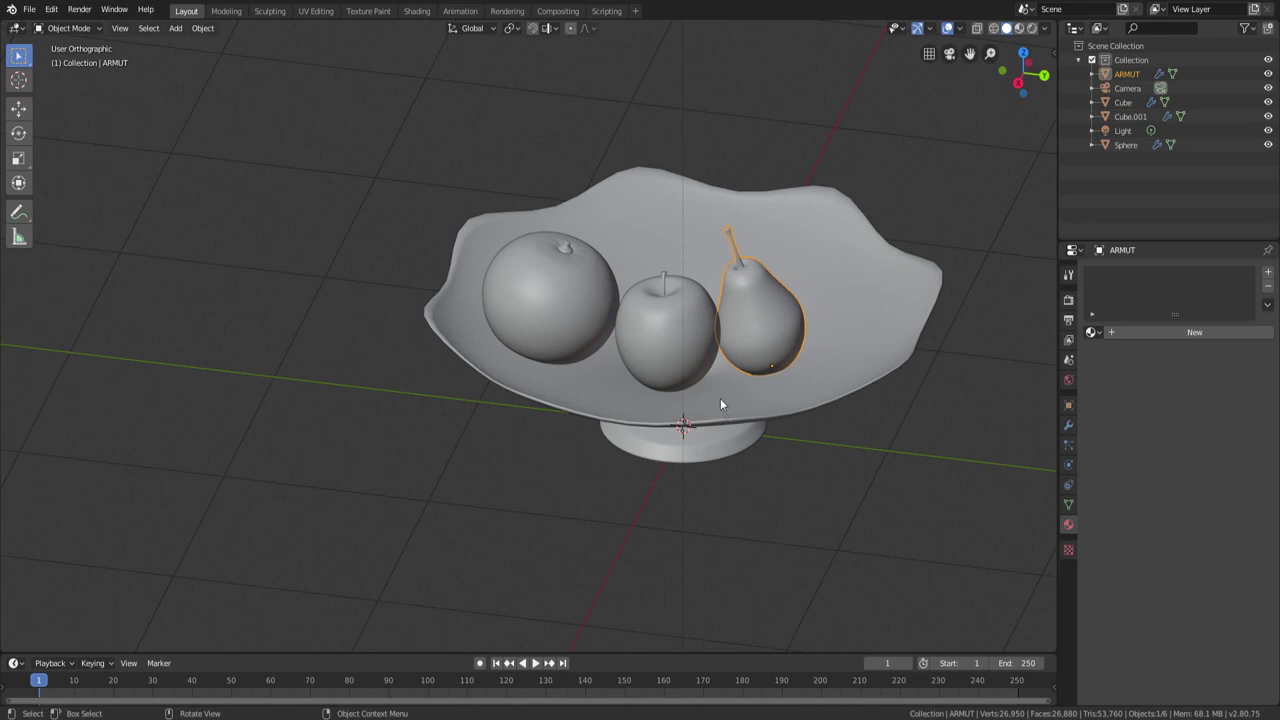
mouse_move(718, 392)
middle_mouse_down()
mouse_move(744, 437)
mouse_move(844, 420)
mouse_move(755, 412)
mouse_move(738, 332)
middle_mouse_up()
left_click(688, 318)
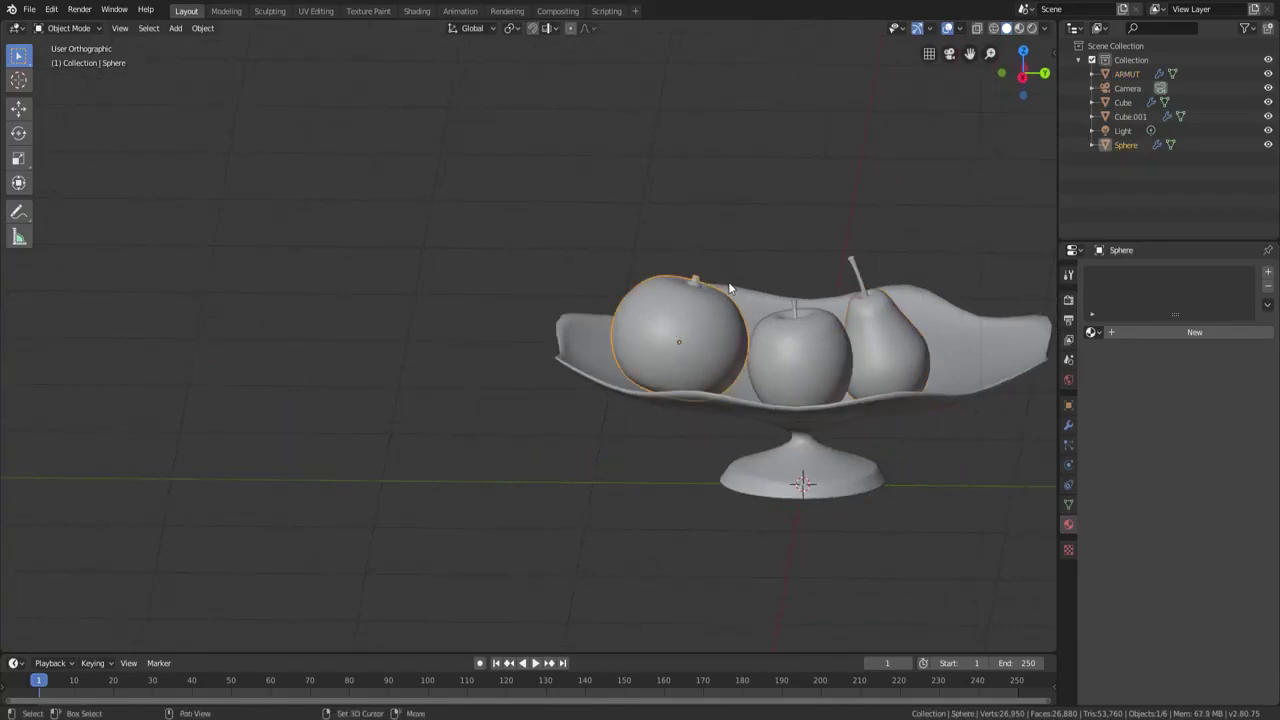
Isolate the orange sphere and frame it in the Shading workspace with Material properties shown.
key("shift+h")
mouse_move(687, 273)
middle_mouse_down()
mouse_move(629, 291)
mouse_move(620, 349)
mouse_move(596, 321)
middle_mouse_up()
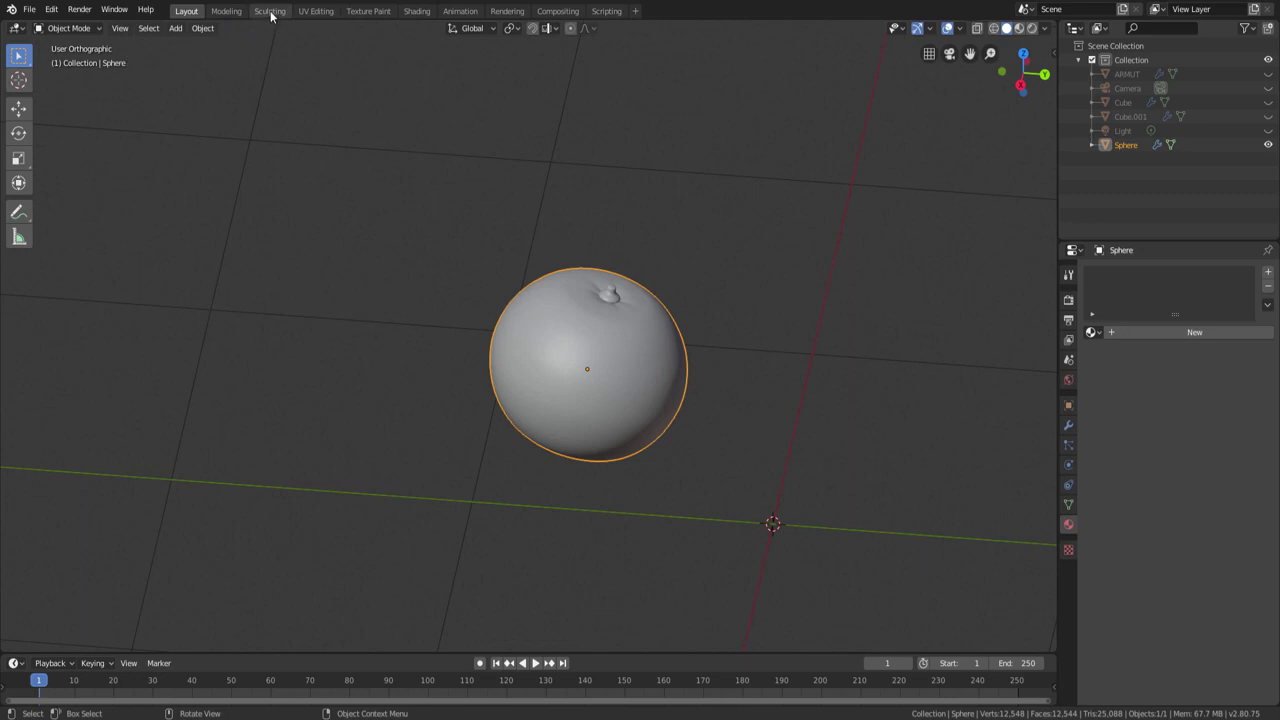
left_click(416, 11)
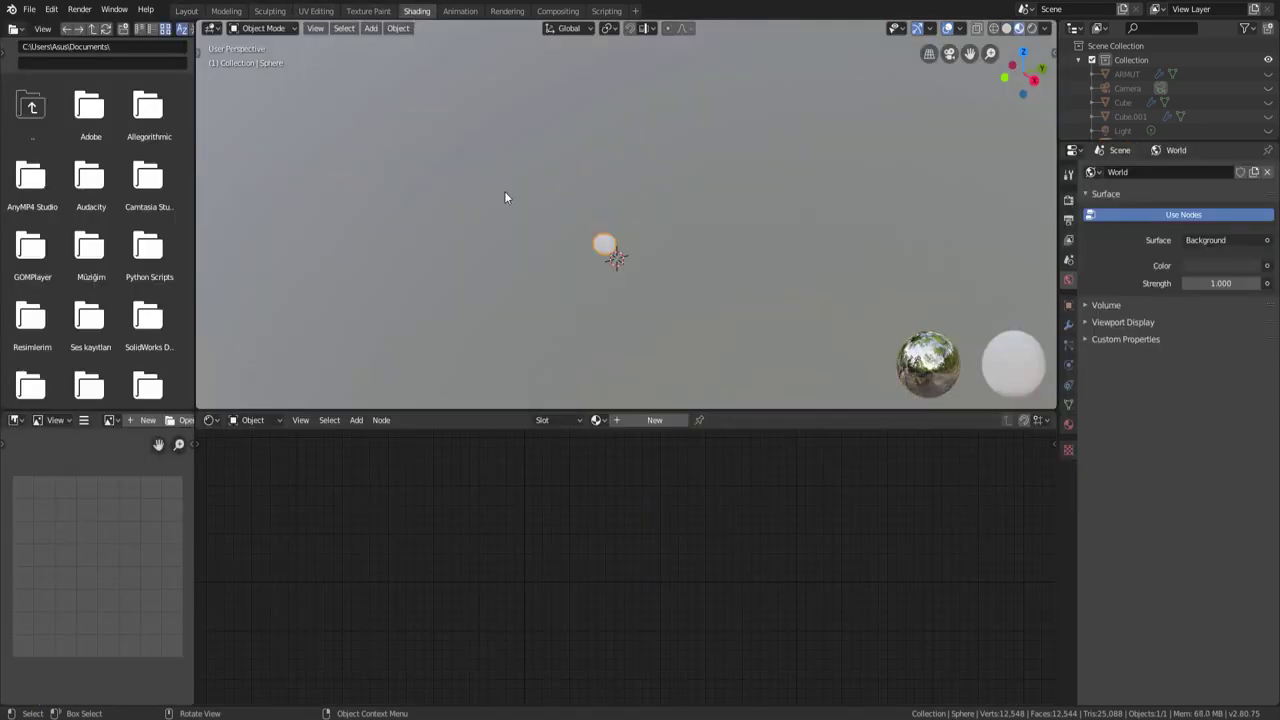
left_click(1067, 422)
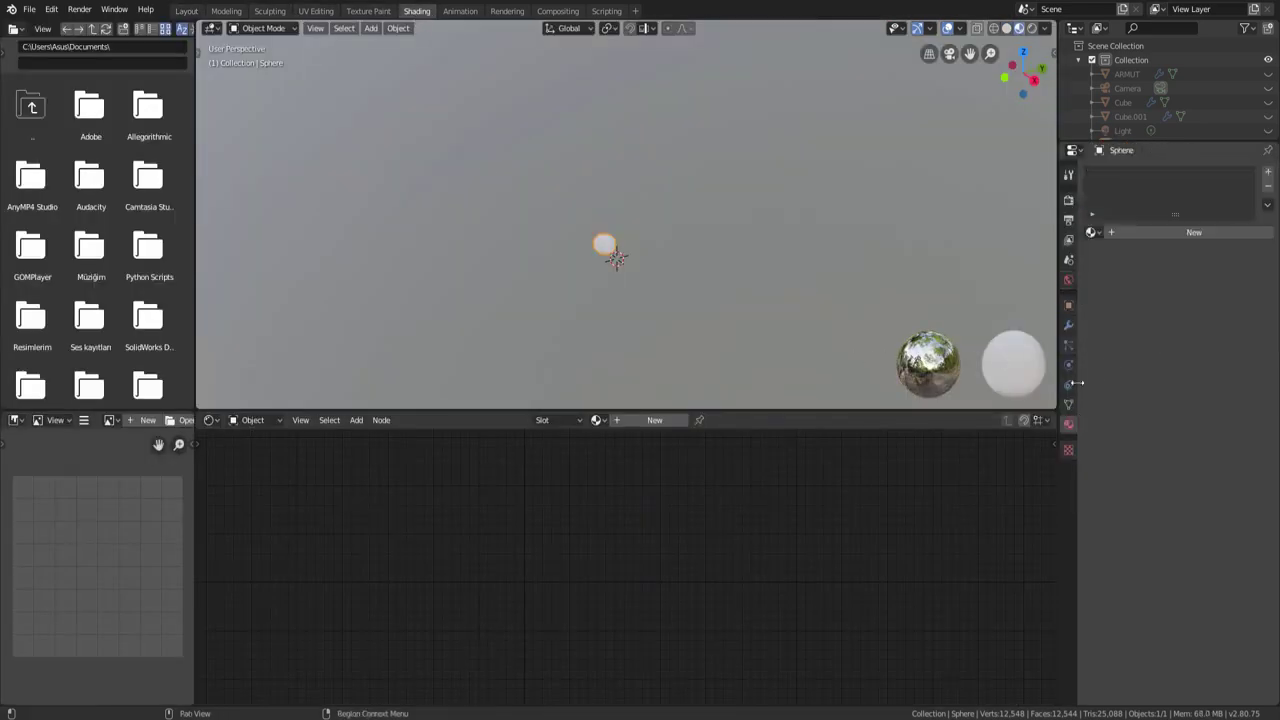
key("KP_Decimal")
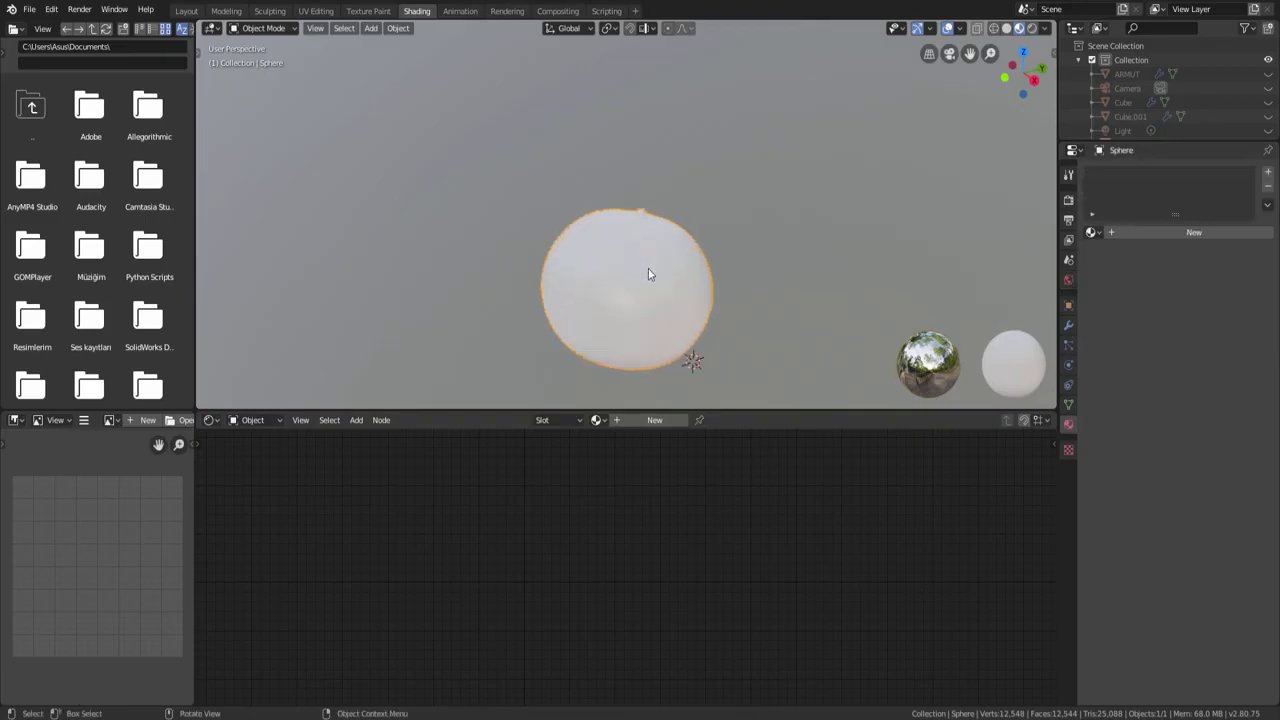
key("KP_Decimal")
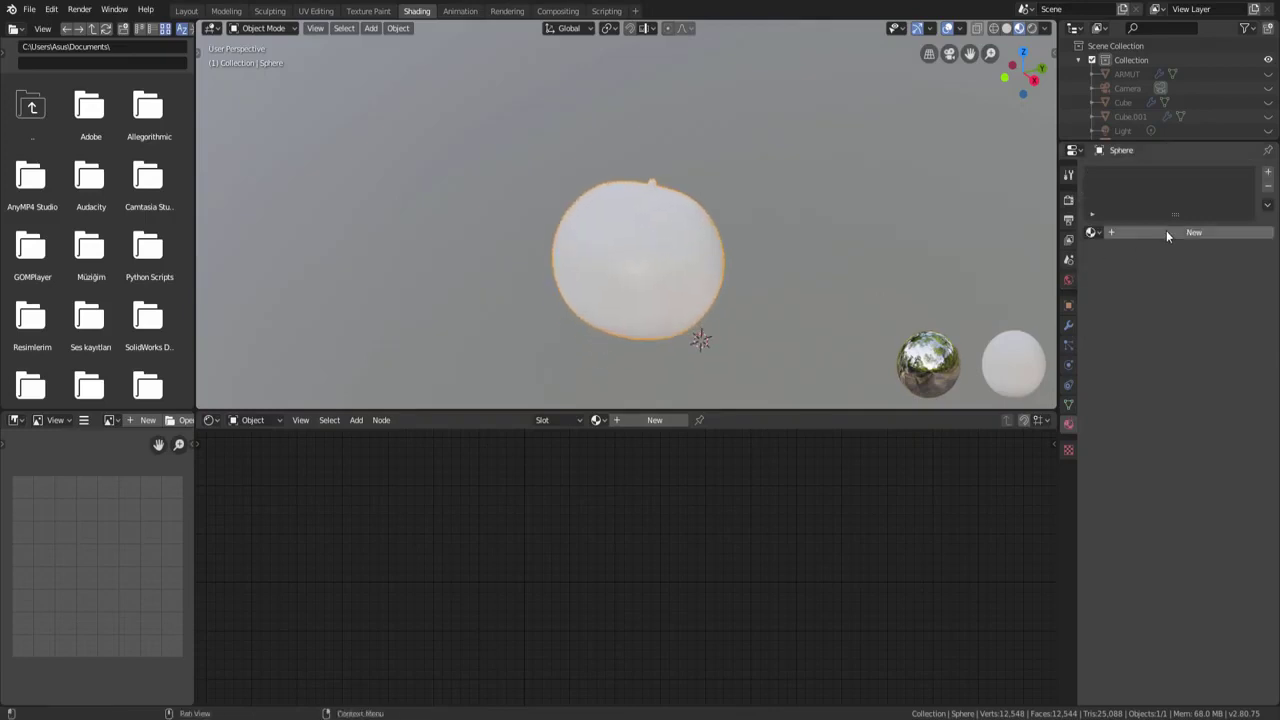
Create a new material for the sphere and name it portakal.
left_click(1166, 230)
double_click(1150, 232)
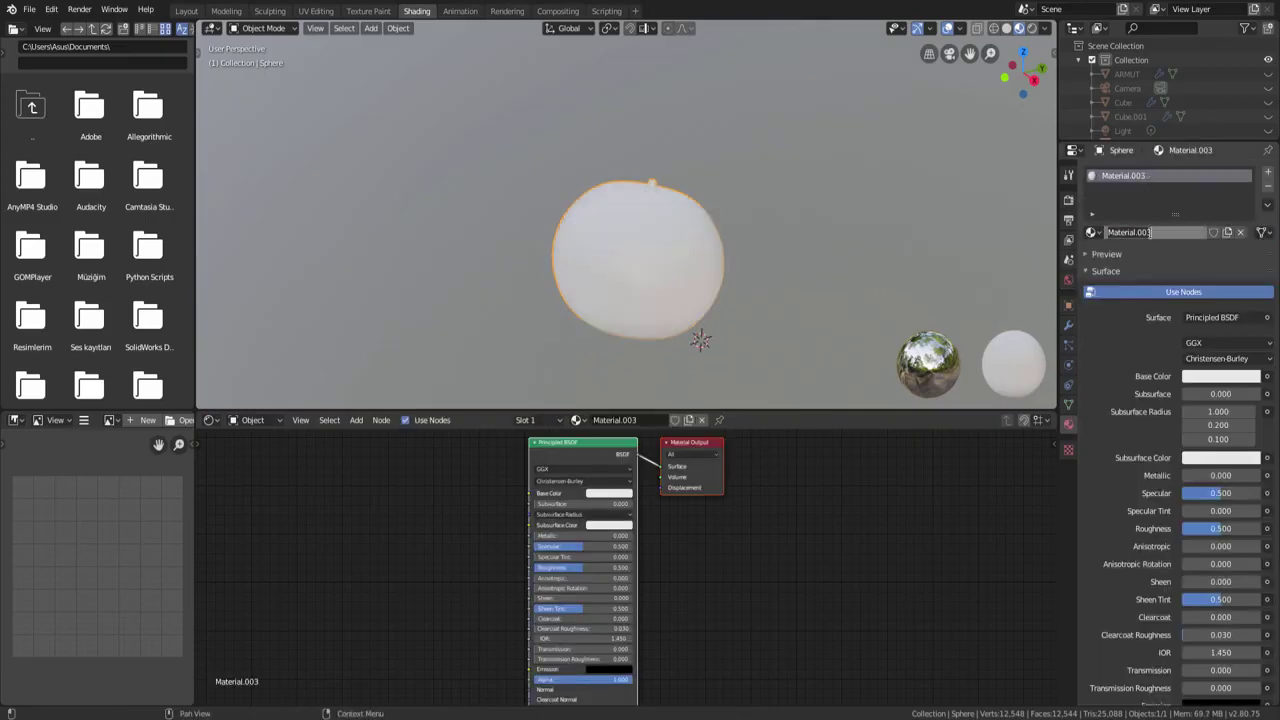
type("pp")
key("Return")
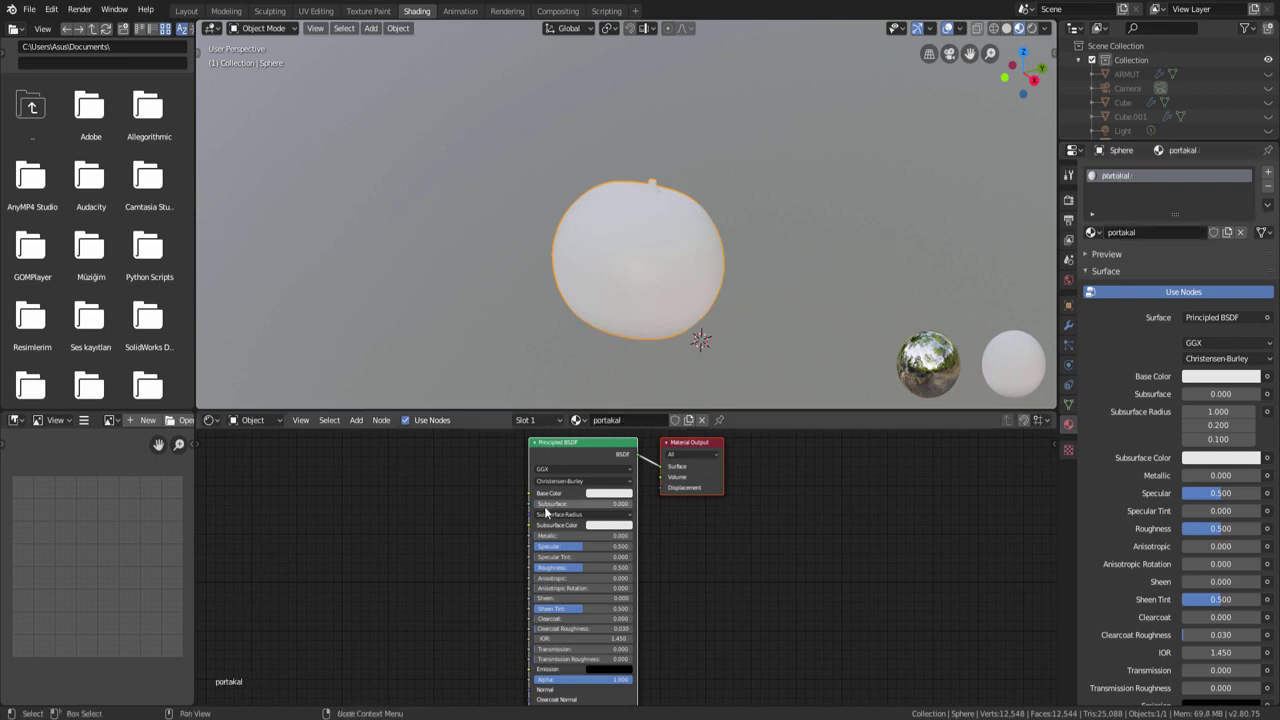
scroll(534, 510, "up", 2)
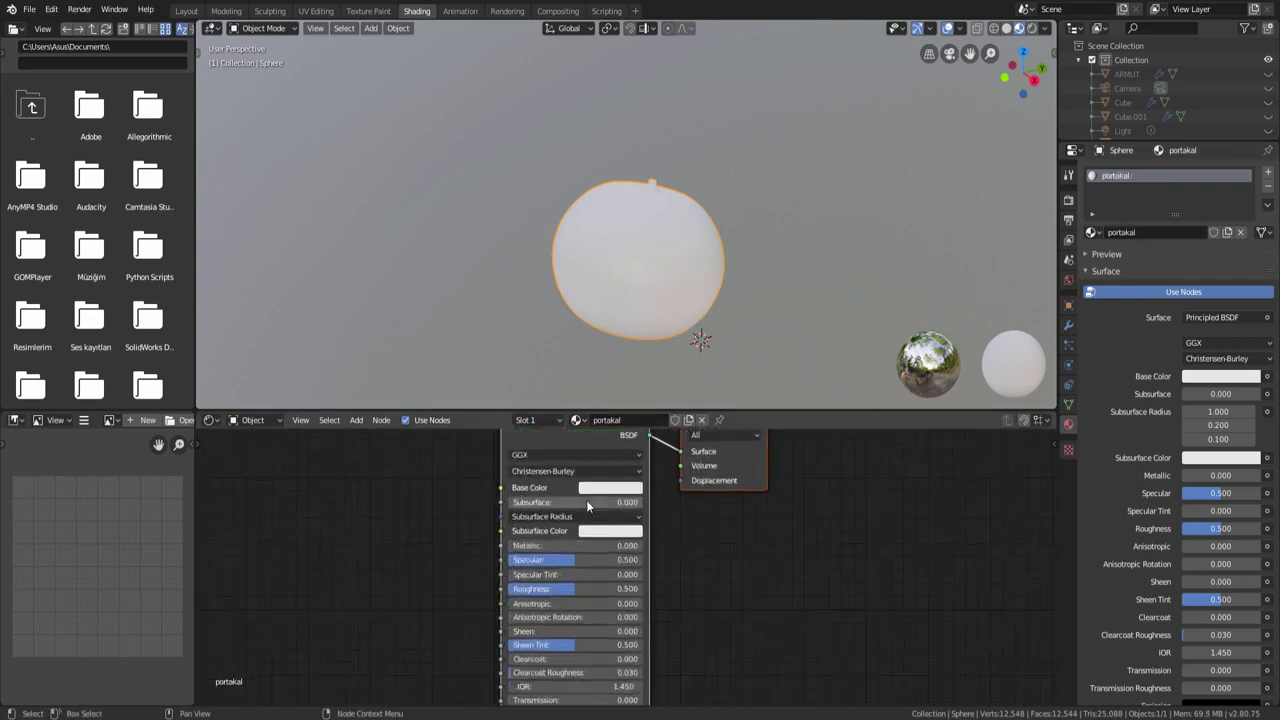
Set the Principled BSDF base colour to orange and orbit to inspect the sphere.
left_click(607, 487)
left_click_drag(620, 360, 604, 387)
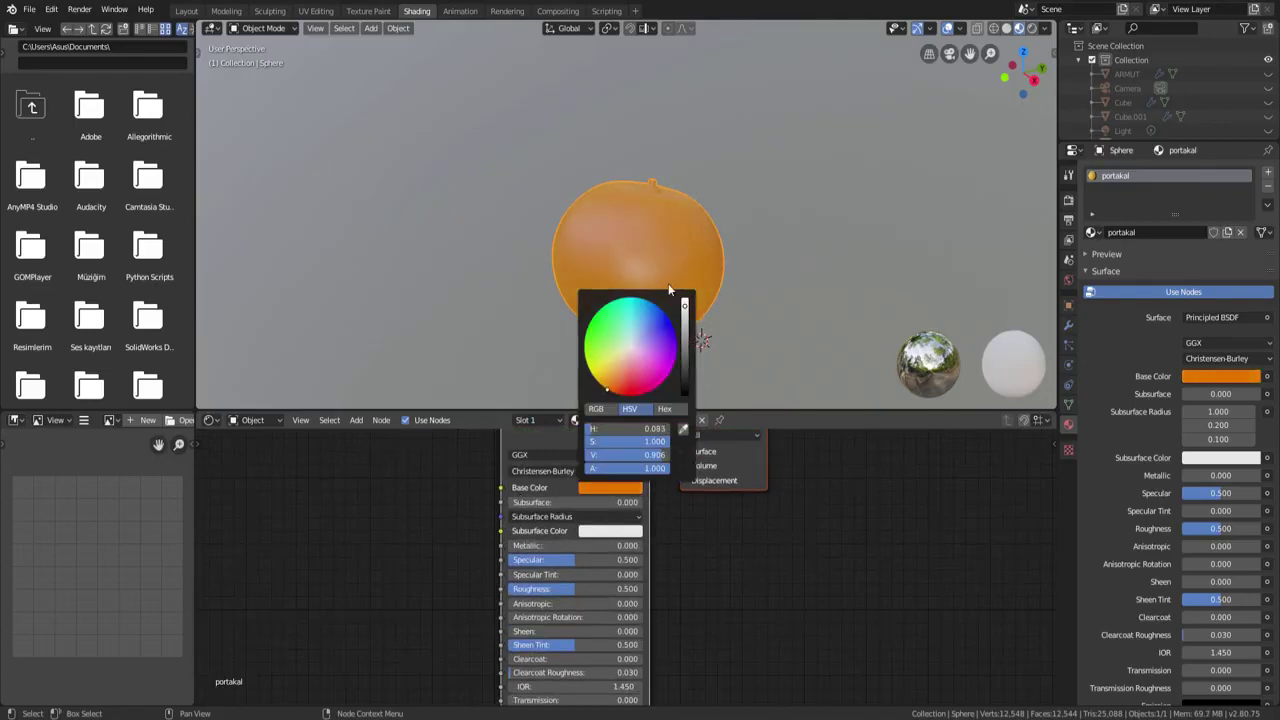
mouse_move(648, 251)
middle_mouse_down()
mouse_move(677, 175)
mouse_move(598, 431)
middle_mouse_up()
scroll(598, 440, "down", 3)
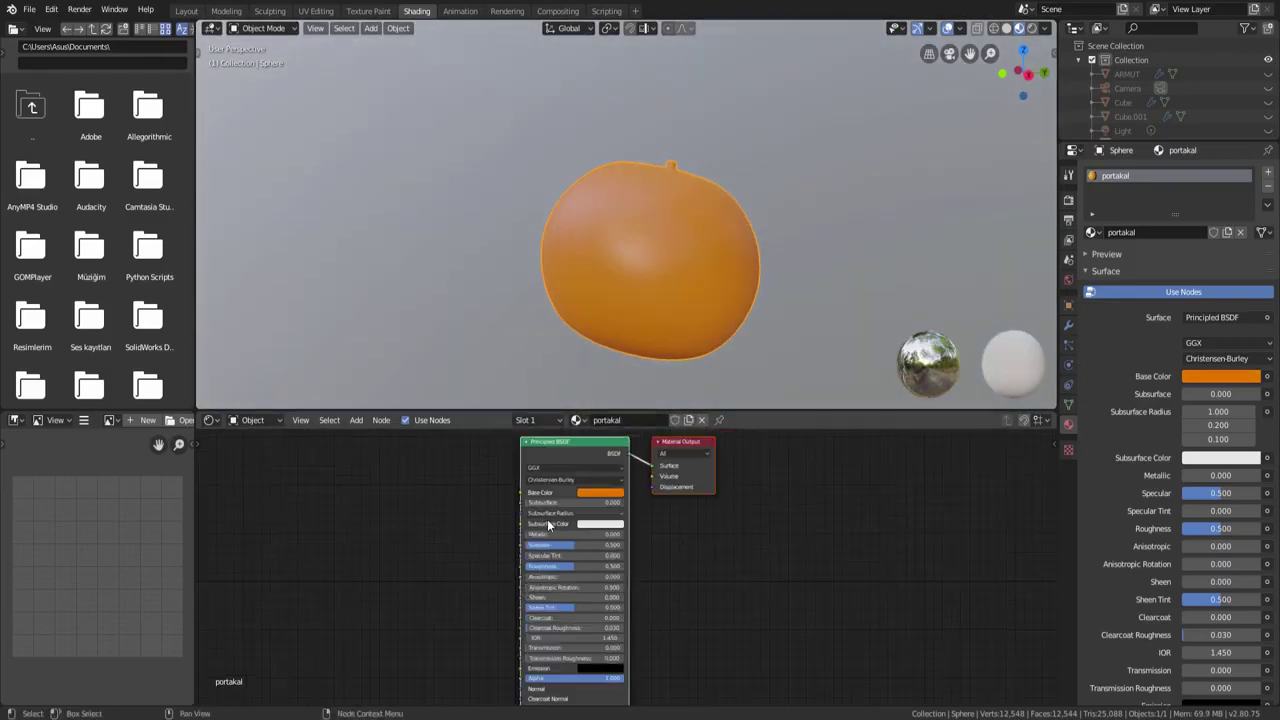
middle_click_drag(529, 488, 687, 511)
scroll(687, 511, "down", 1)
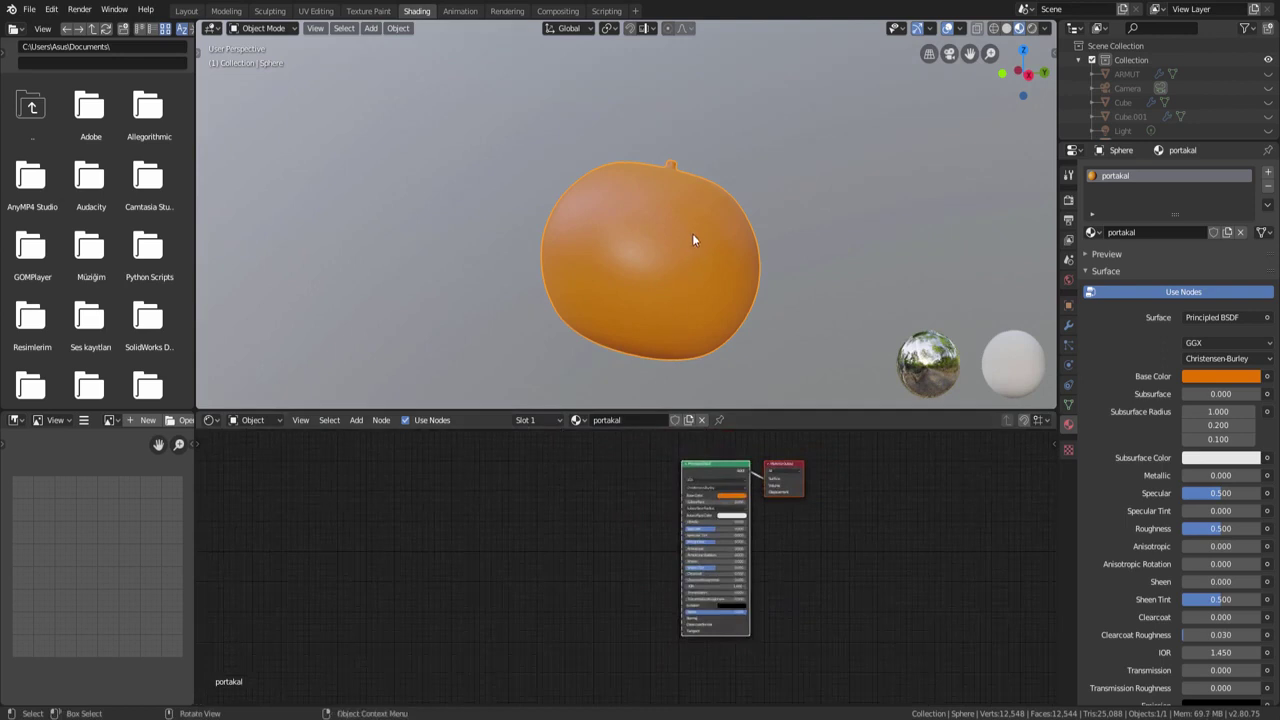
mouse_move(692, 233)
middle_mouse_down()
mouse_move(610, 238)
mouse_move(617, 275)
mouse_move(684, 227)
mouse_move(673, 191)
middle_mouse_up()
mouse_move(658, 235)
middle_mouse_down()
mouse_move(597, 240)
mouse_move(637, 240)
mouse_move(610, 158)
mouse_move(749, 243)
mouse_move(766, 323)
mouse_move(594, 309)
mouse_move(577, 221)
middle_mouse_up()
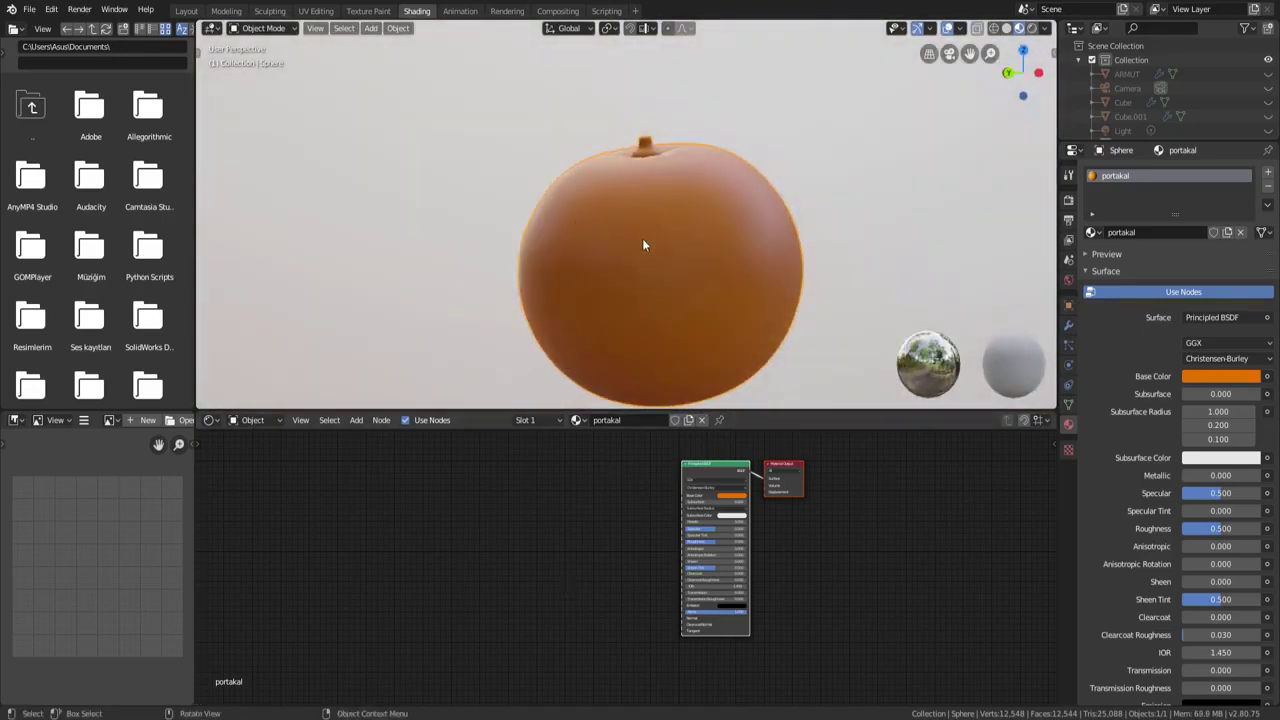
mouse_move(684, 258)
middle_mouse_down()
mouse_move(782, 315)
mouse_move(835, 303)
middle_mouse_up()
scroll(726, 266, "up", 2)
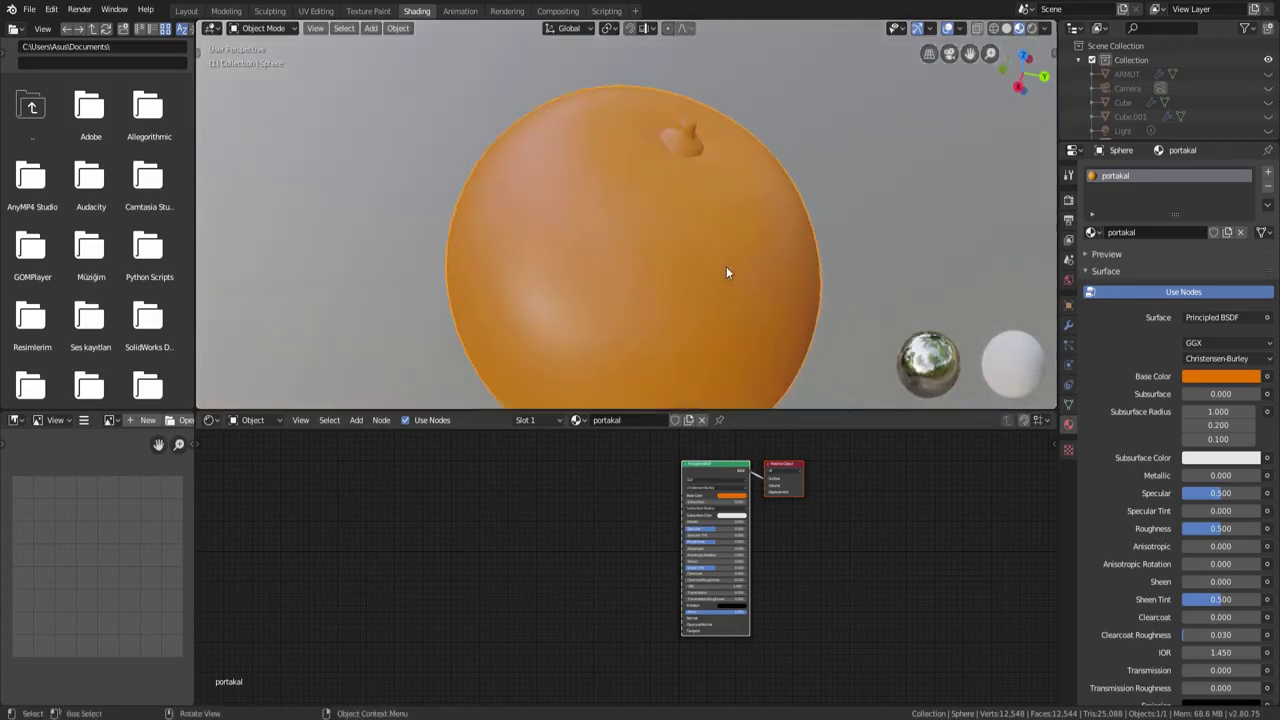
scroll(621, 568, "up", 2)
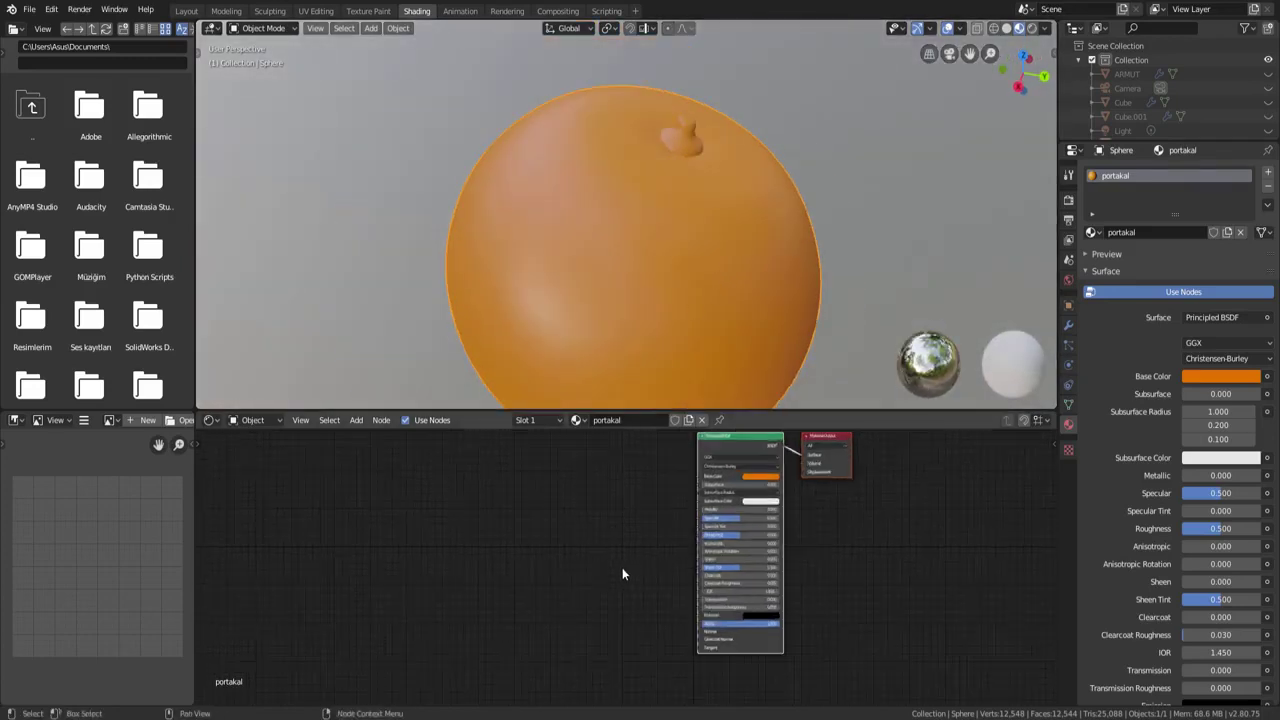
scroll(622, 573, "up", 1)
middle_click_drag(668, 594, 663, 530)
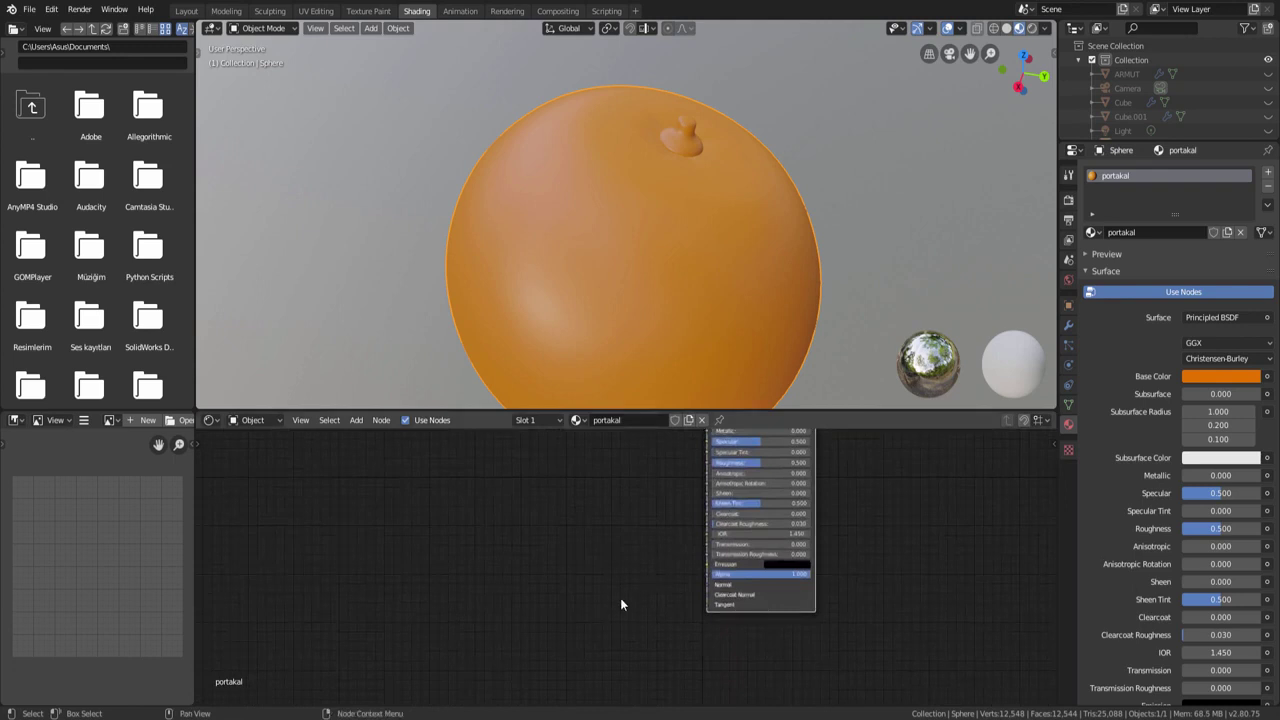
Add a Bump node and wire its Normal output into the Principled BSDF Normal input.
key("shift+a")
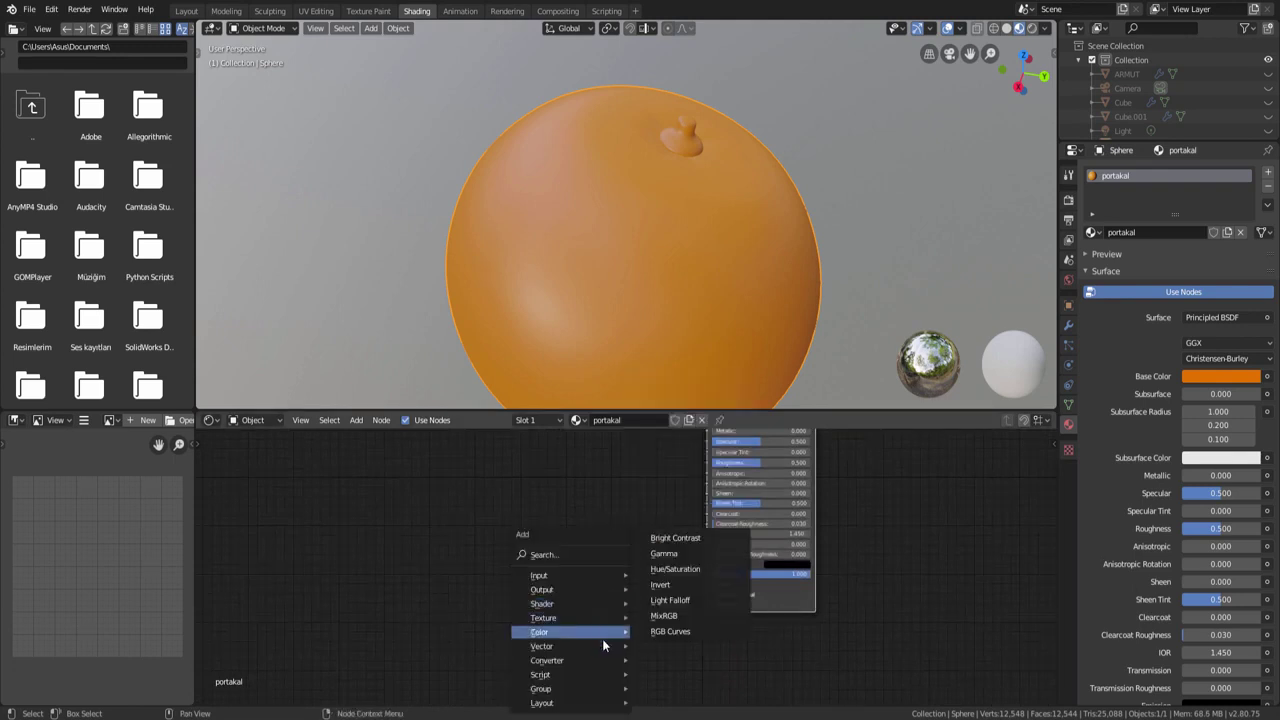
mouse_move(541, 646)
left_click(660, 536)
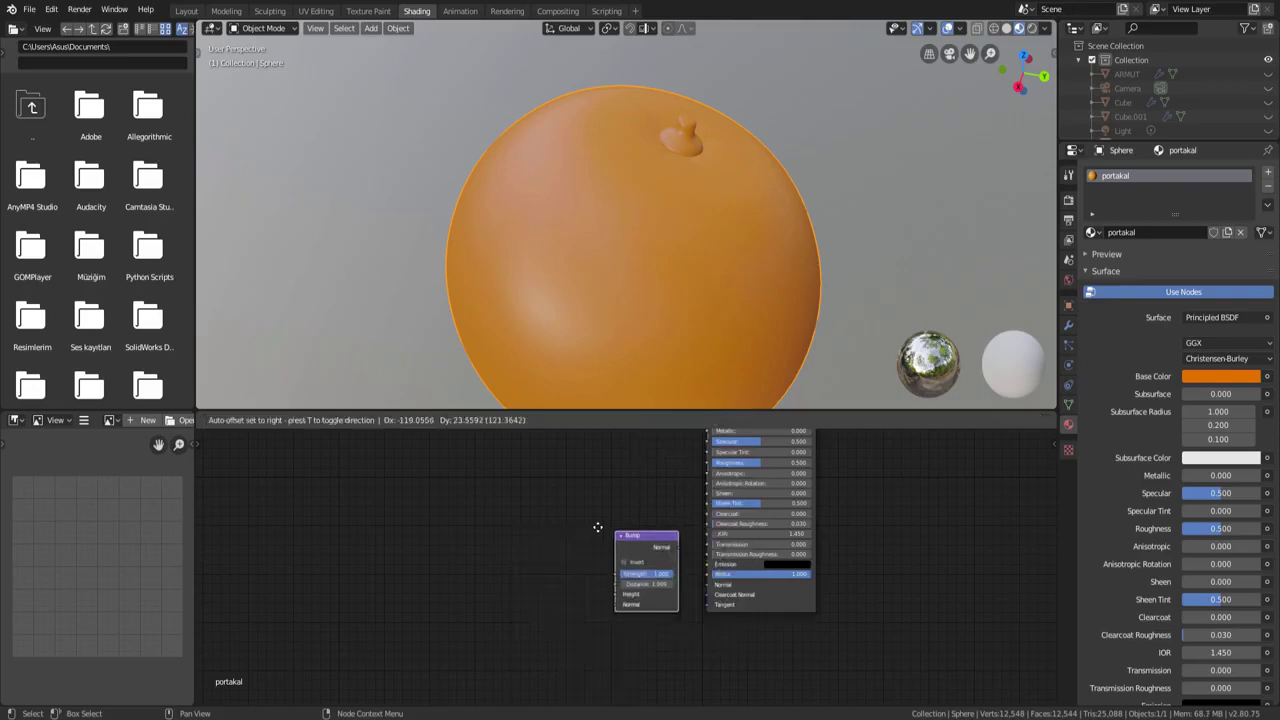
left_click(613, 535)
left_click_drag(653, 544, 709, 584)
mouse_move(616, 160)
middle_mouse_down("shift")
mouse_move(672, 153)
mouse_move(677, 140)
middle_mouse_up("shift")
scroll(576, 591, "up", 1)
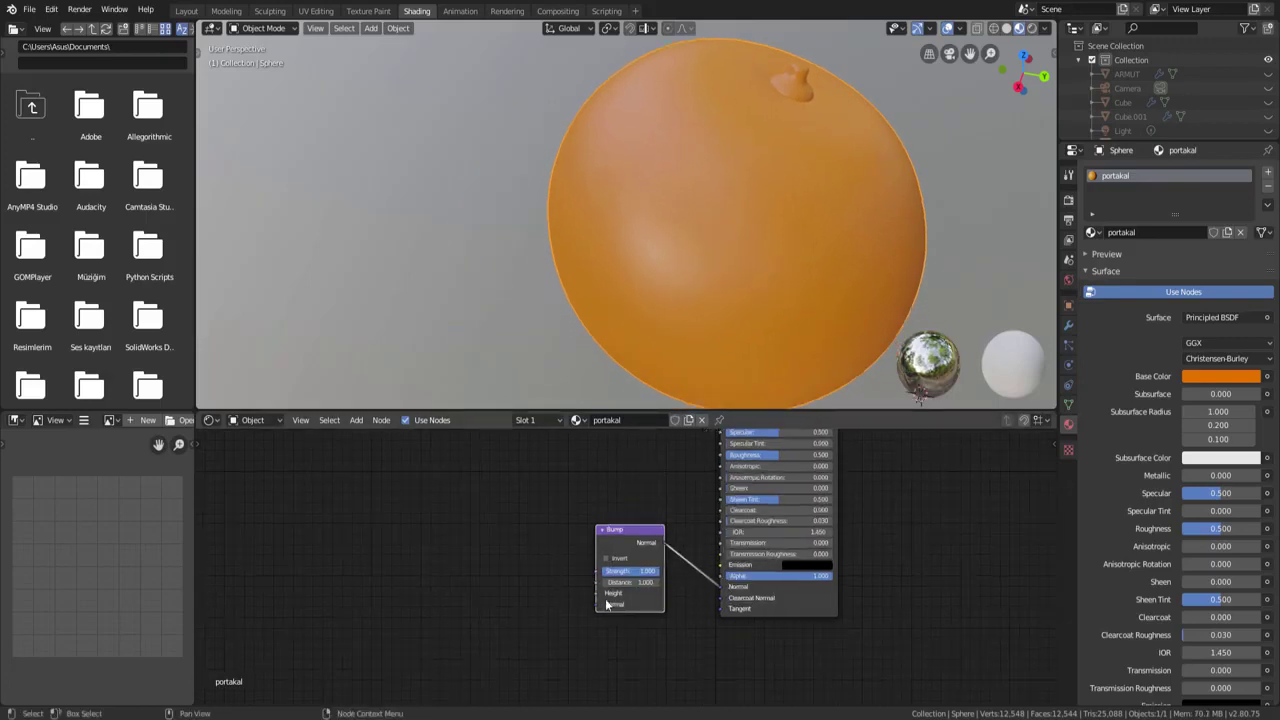
middle_click_drag(461, 574, 509, 592)
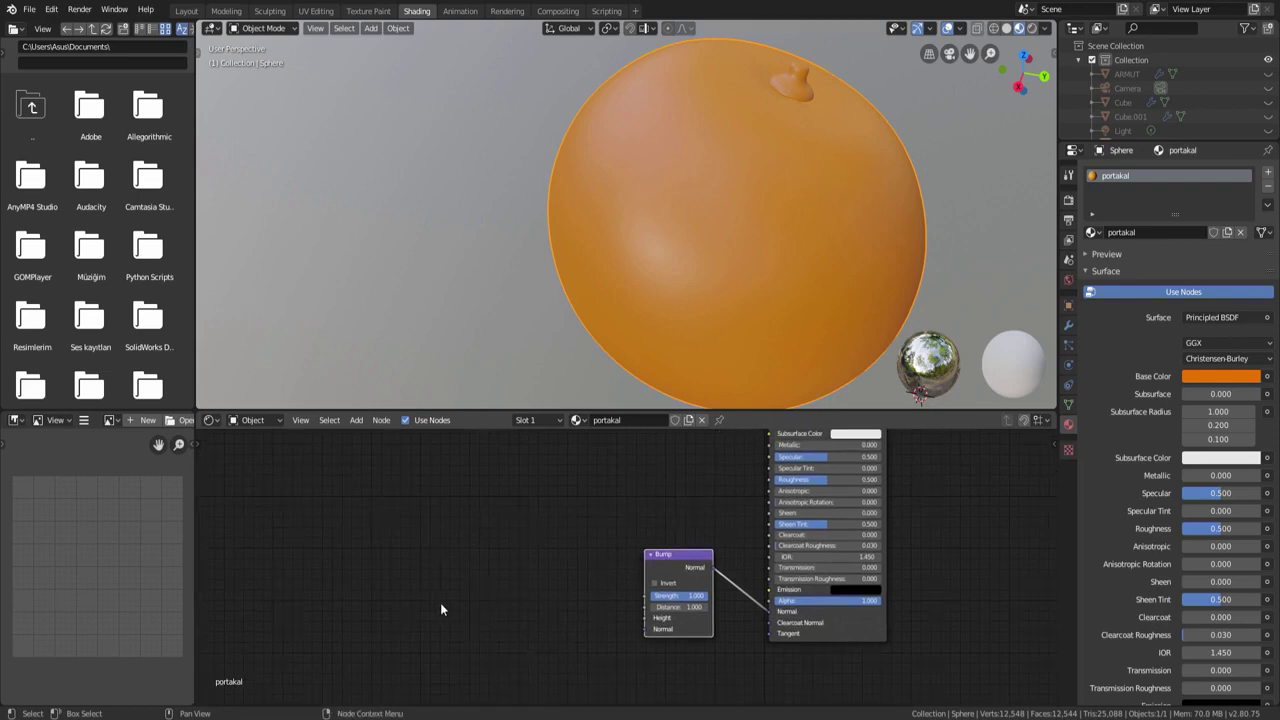
key("shift+a")
mouse_move(377, 575)
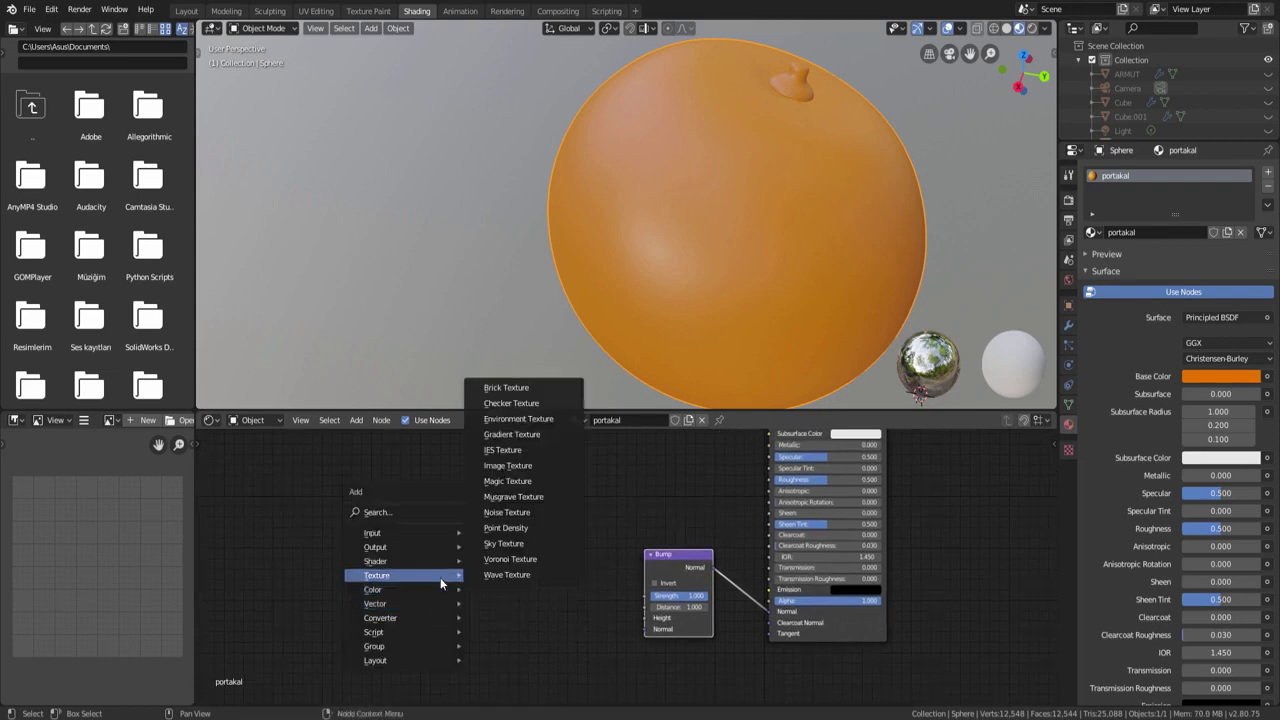
Add a Noise Texture driving the Bump Height, with its Scale set to 60.
left_click(513, 511)
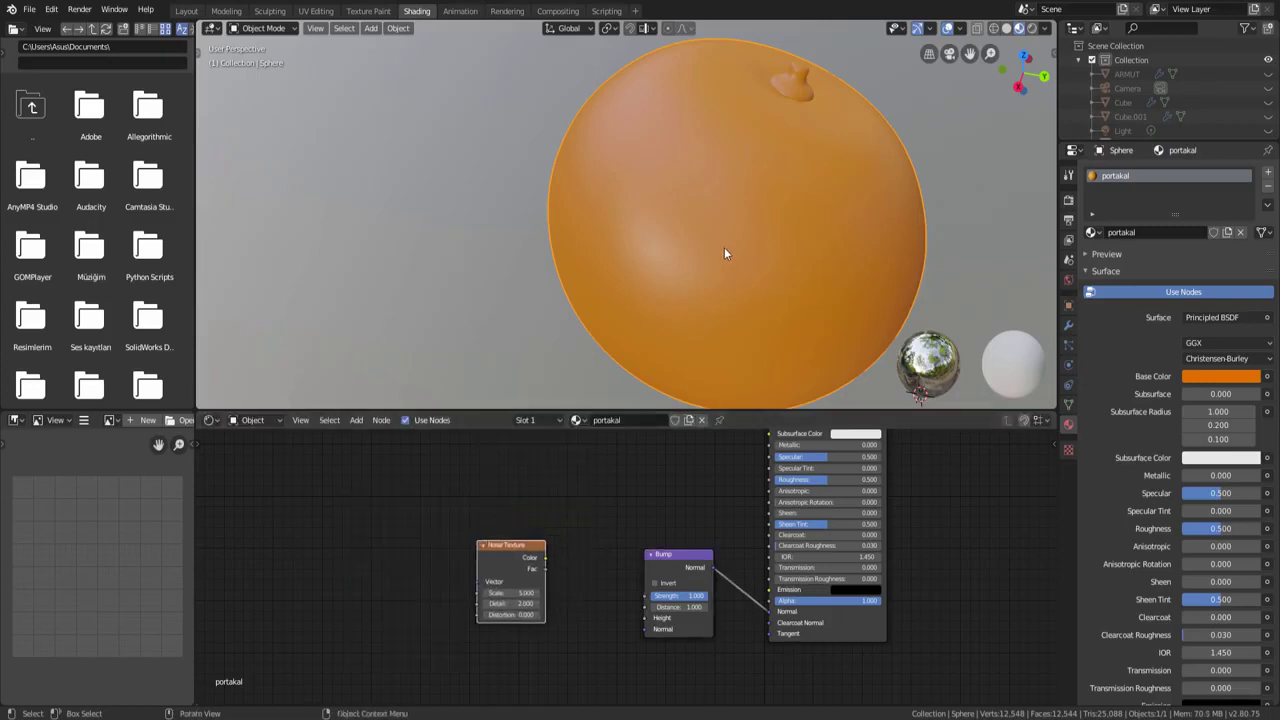
left_click_drag(545, 557, 645, 617)
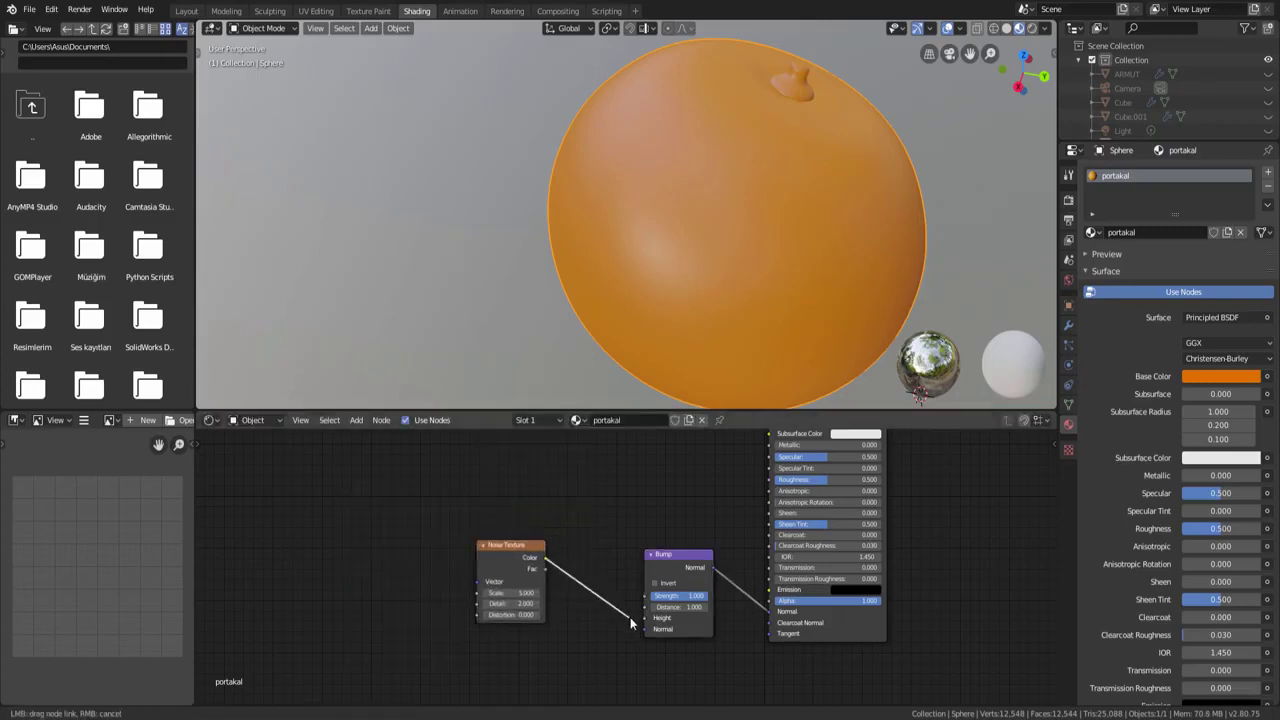
mouse_move(722, 356)
middle_mouse_down()
mouse_move(556, 262)
mouse_move(572, 238)
middle_mouse_up()
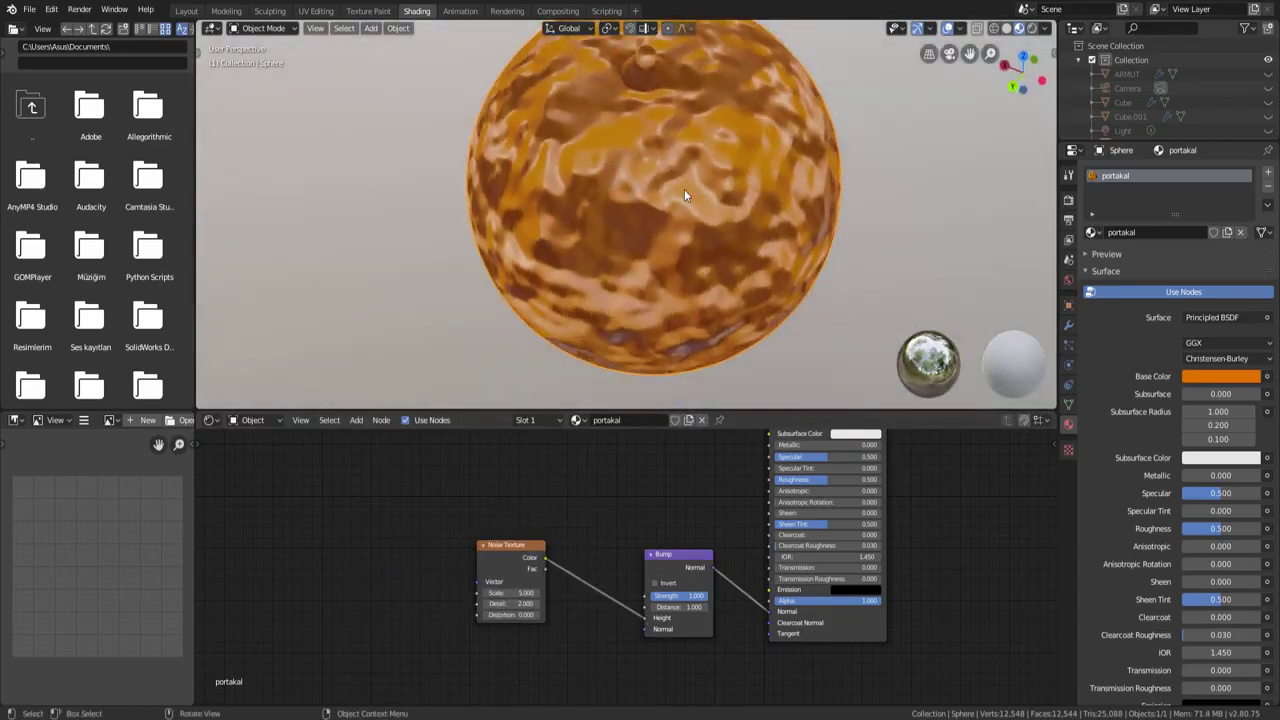
mouse_move(684, 196)
middle_mouse_down()
mouse_move(663, 214)
mouse_move(763, 189)
middle_mouse_up()
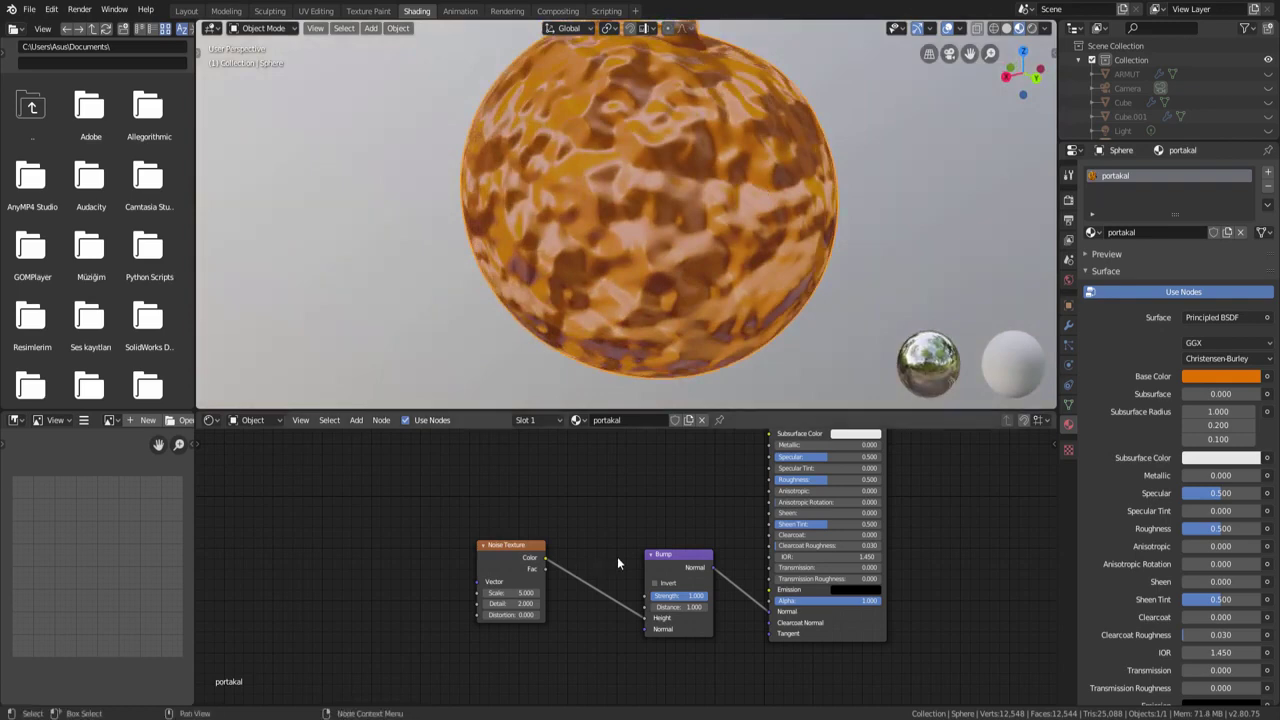
scroll(507, 627, "up", 1)
scroll(507, 627, "up", 1)
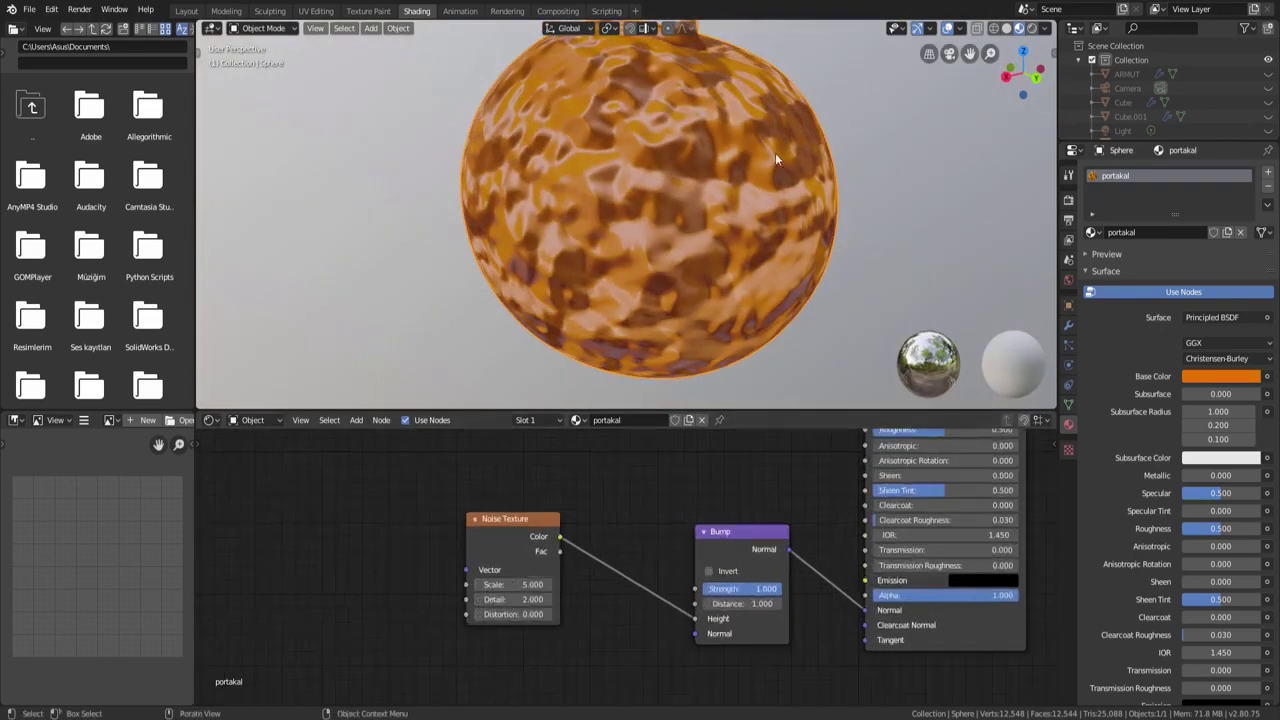
mouse_move(651, 183)
middle_mouse_down()
mouse_move(699, 204)
mouse_move(688, 159)
middle_mouse_up()
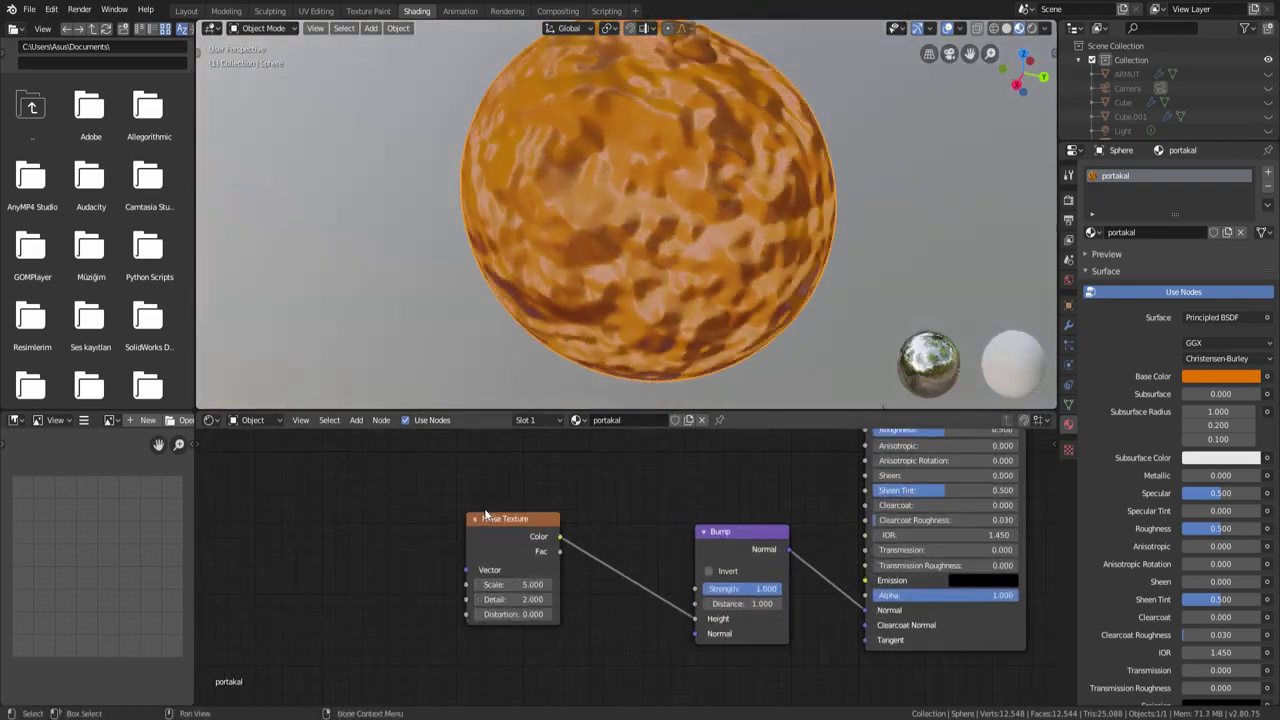
left_click(502, 587)
type("60")
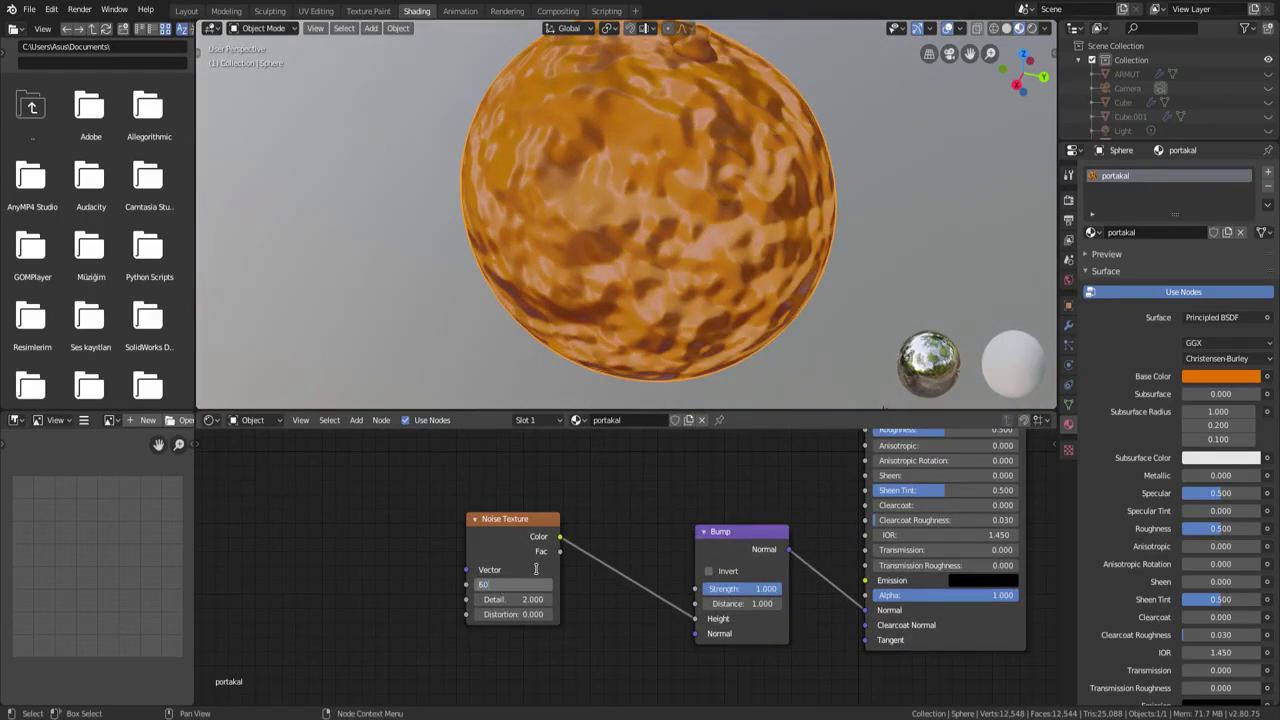
key("Return")
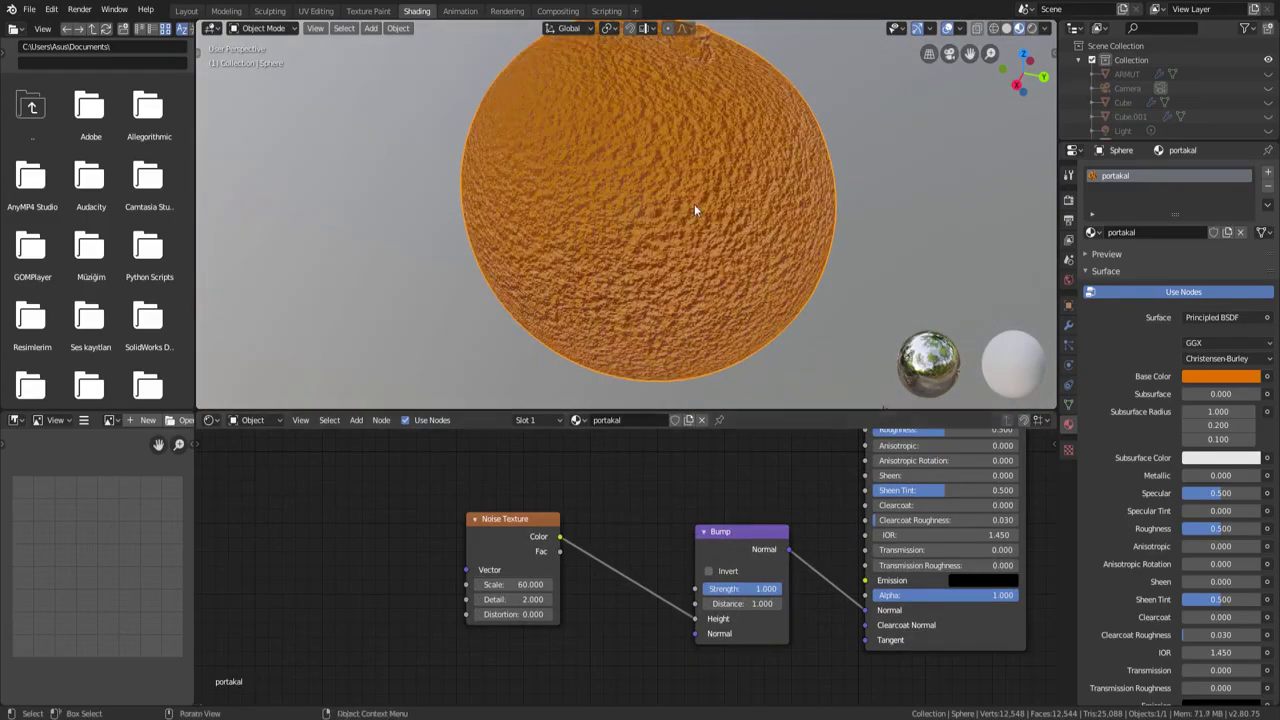
Set the Bump node Strength to 0.15 and turn the orange so the stem sits on top.
mouse_move(694, 204)
middle_mouse_down()
mouse_move(626, 221)
mouse_move(522, 172)
mouse_move(528, 116)
mouse_move(543, 138)
middle_mouse_up()
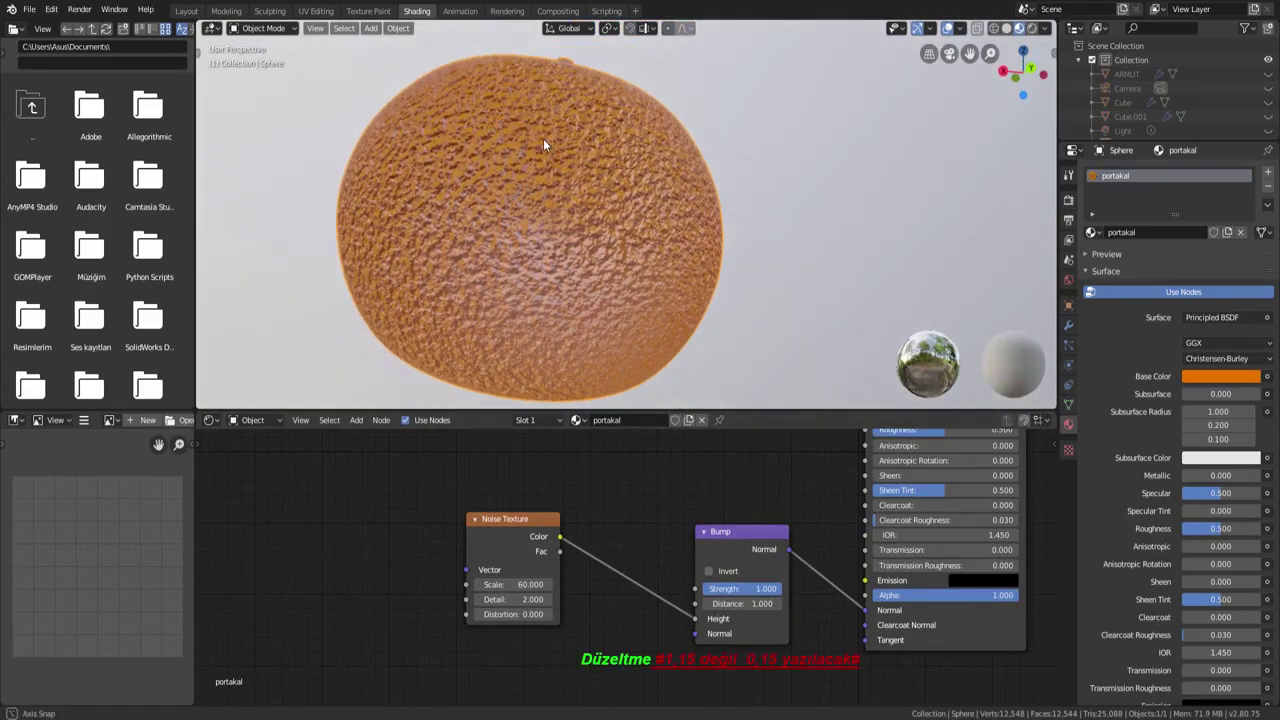
scroll(610, 172, "up", 2)
scroll(622, 182, "down", 3)
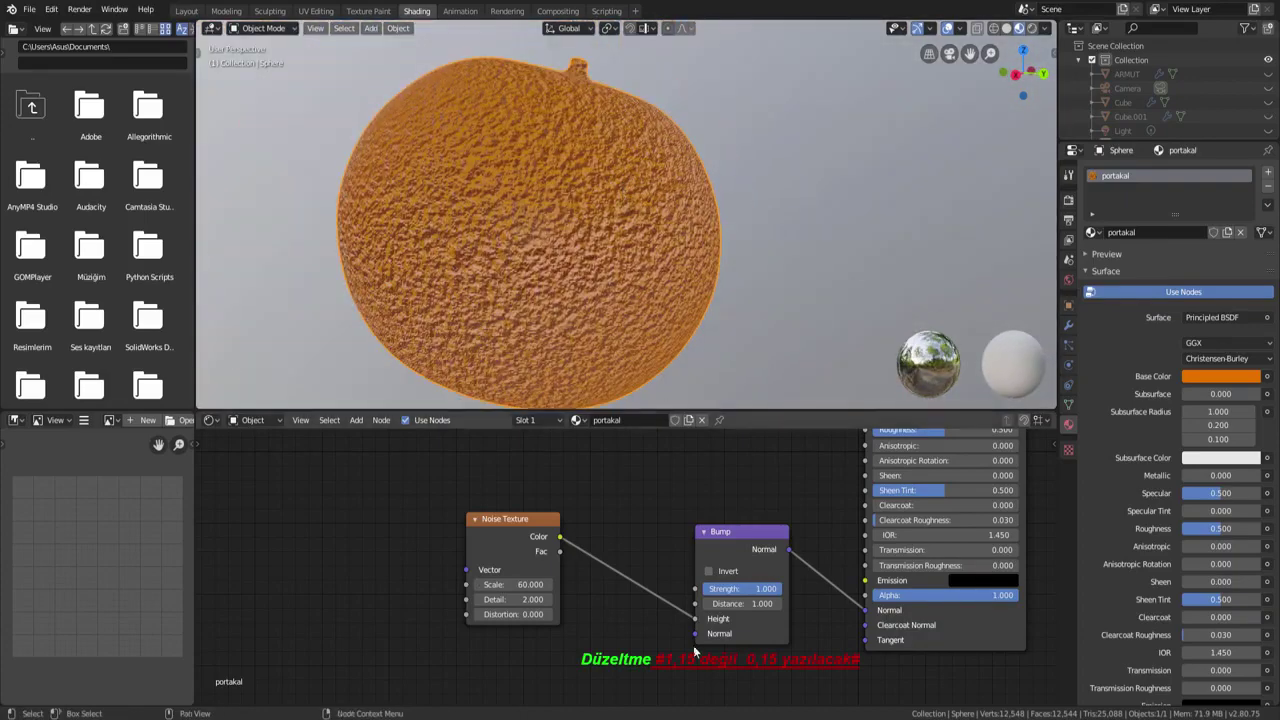
key("BackSpace")
type(".15")
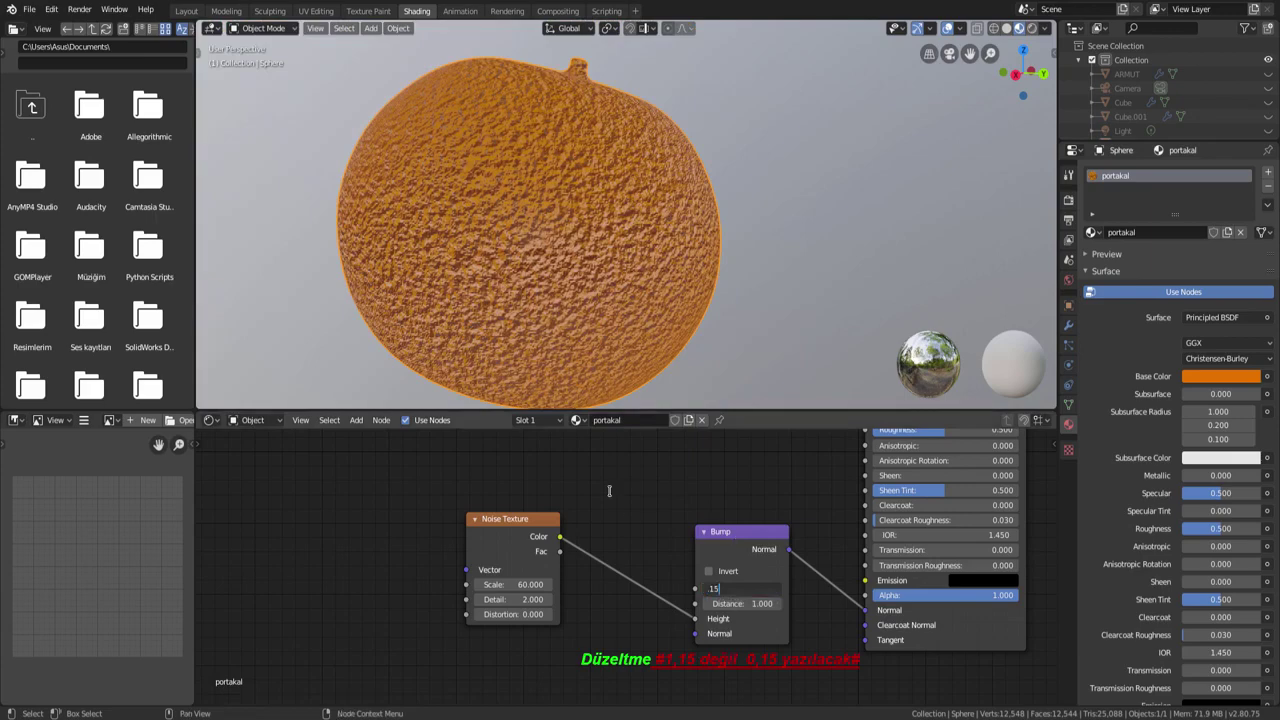
key("Return")
mouse_move(606, 219)
middle_mouse_down()
mouse_move(582, 259)
mouse_move(669, 206)
middle_mouse_up()
mouse_move(624, 300)
middle_mouse_down()
mouse_move(607, 309)
mouse_move(631, 324)
mouse_move(610, 297)
middle_mouse_up()
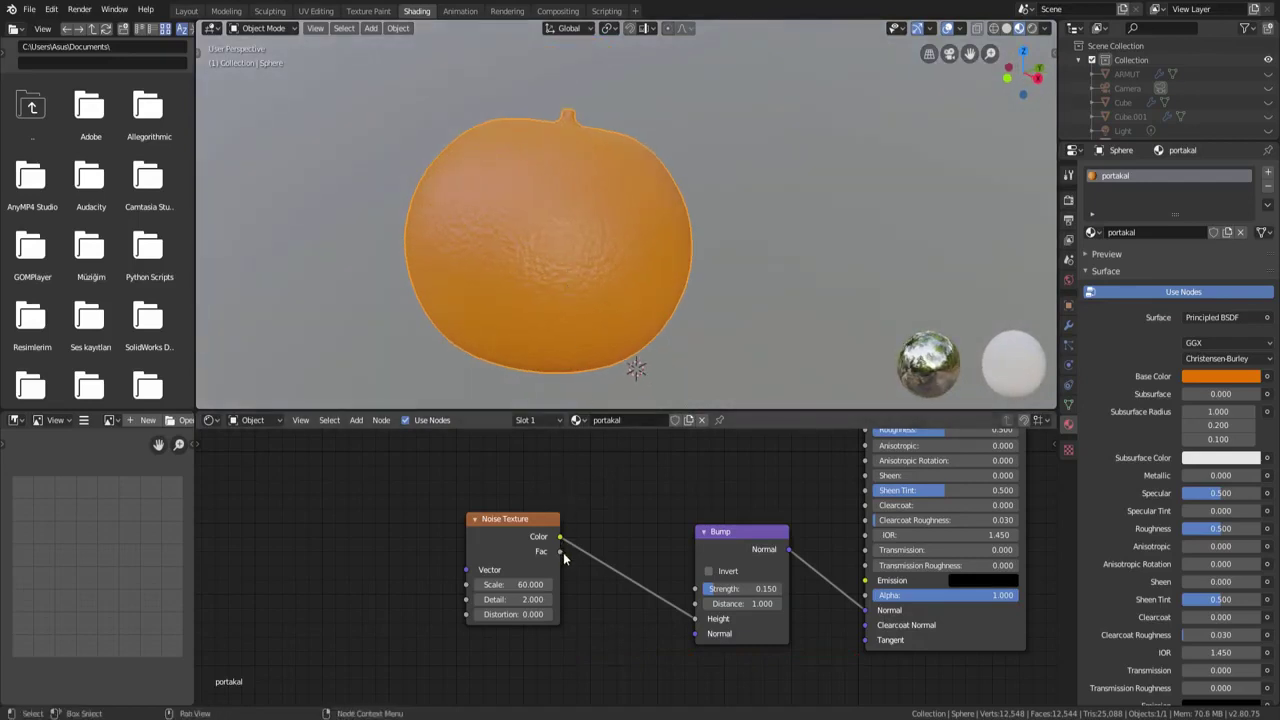
Link the Noise Texture Fac output to the Principled BSDF Roughness input.
scroll(775, 481, "down", 1)
middle_click_drag(741, 497, 711, 527)
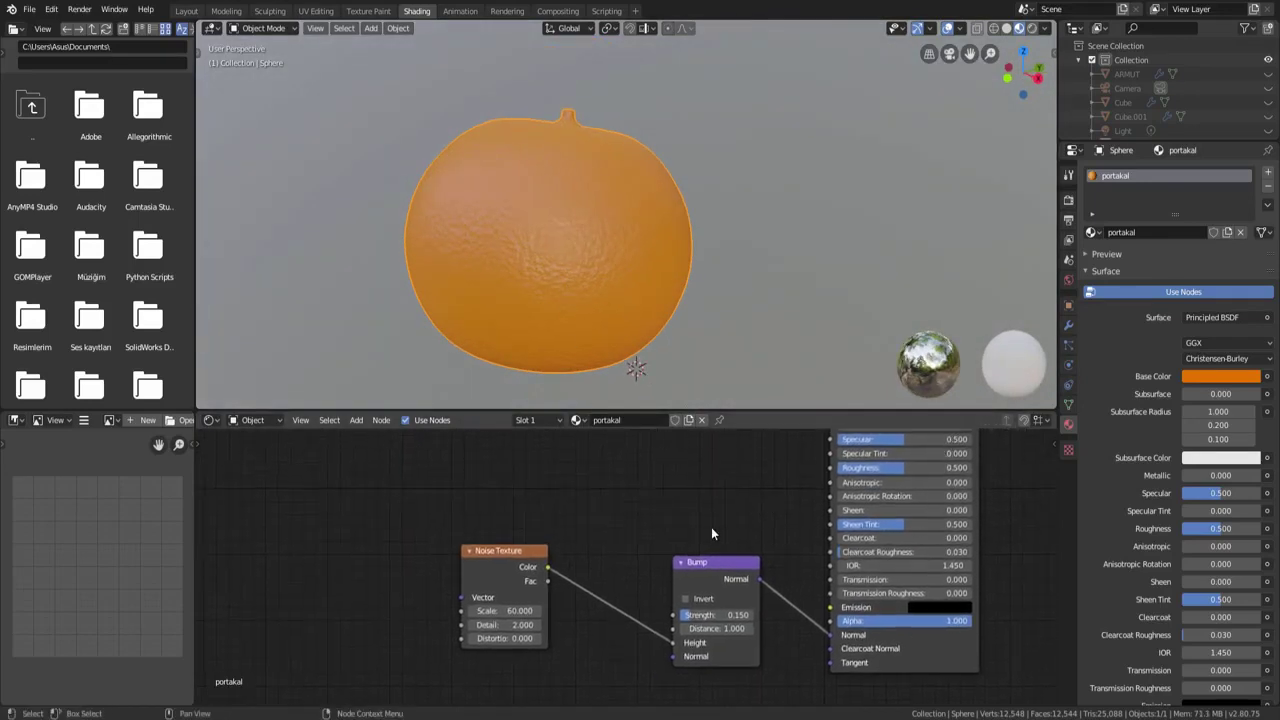
mouse_move(548, 580)
left_mouse_down()
mouse_move(835, 478)
mouse_move(831, 468)
left_mouse_up()
mouse_move(714, 272)
middle_mouse_down()
mouse_move(519, 262)
mouse_move(630, 313)
mouse_move(694, 258)
mouse_move(631, 304)
mouse_move(575, 210)
mouse_move(579, 229)
mouse_move(581, 208)
middle_mouse_up()
scroll(576, 205, "up", 3)
scroll(582, 232, "down", 5)
scroll(583, 207, "up", 3)
scroll(586, 212, "up", 2)
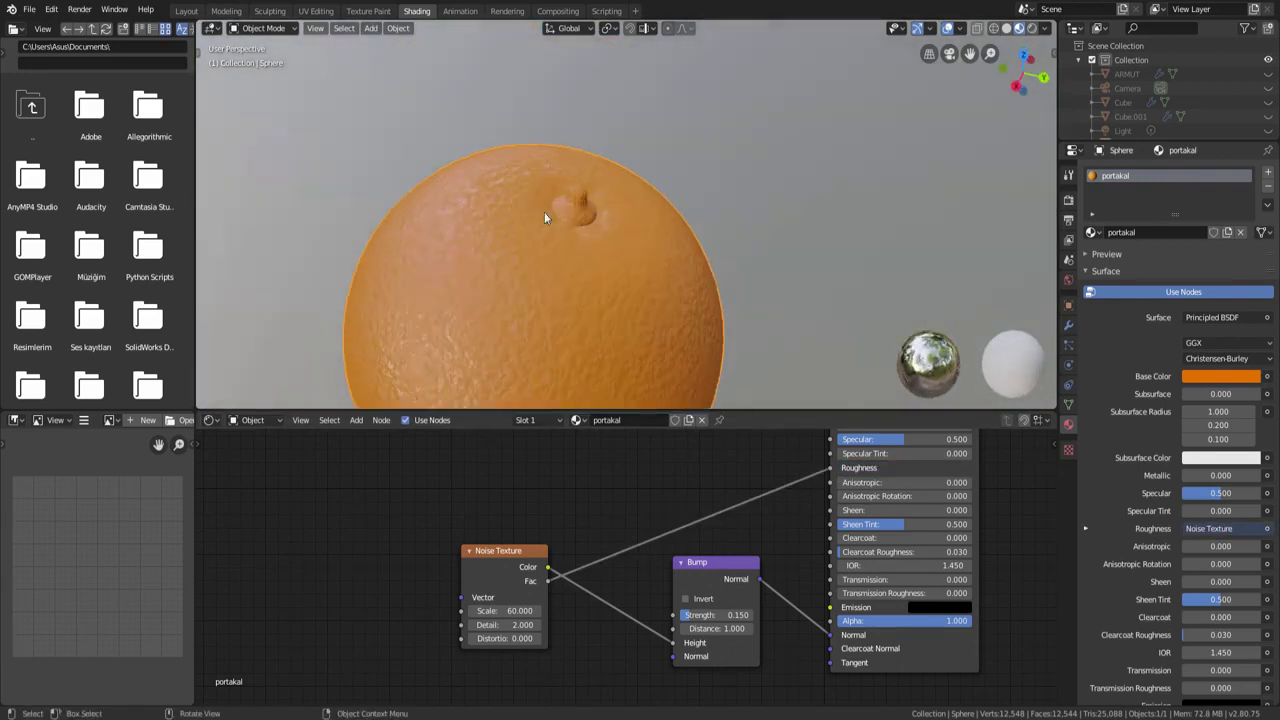
Enter Edit Mode on the sphere with face selection enabled.
left_click(264, 28)
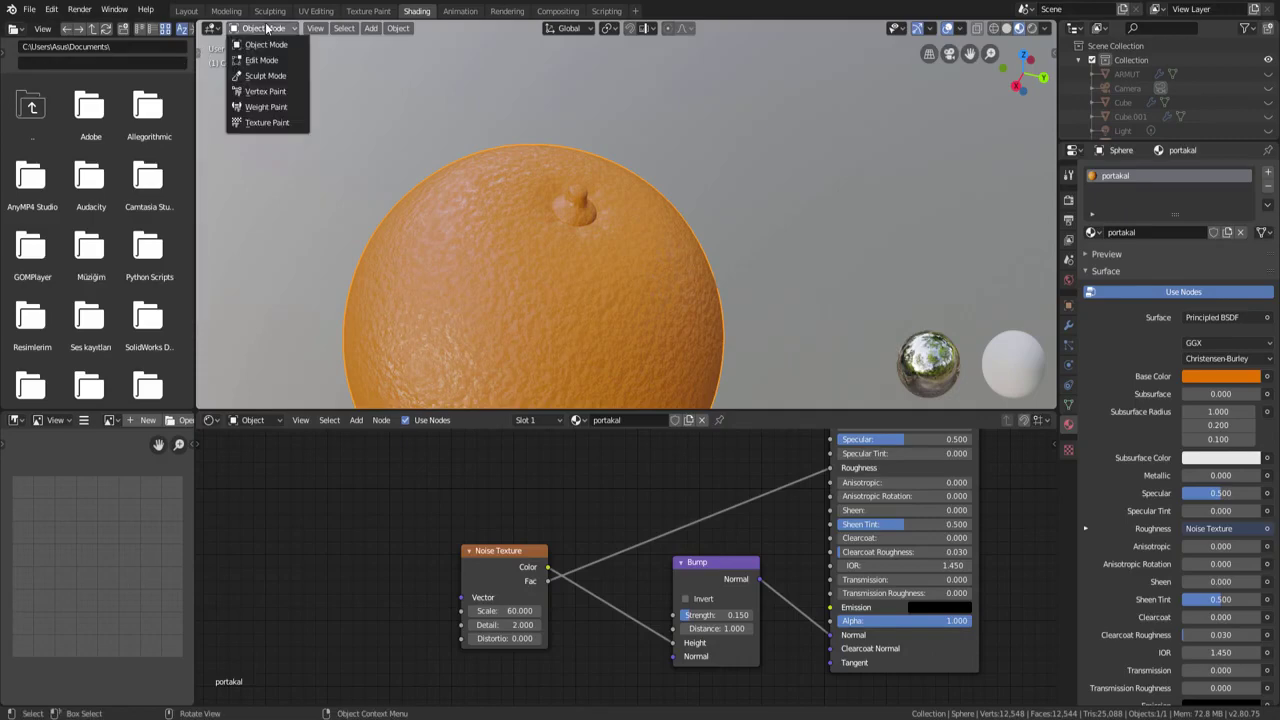
left_click(264, 60)
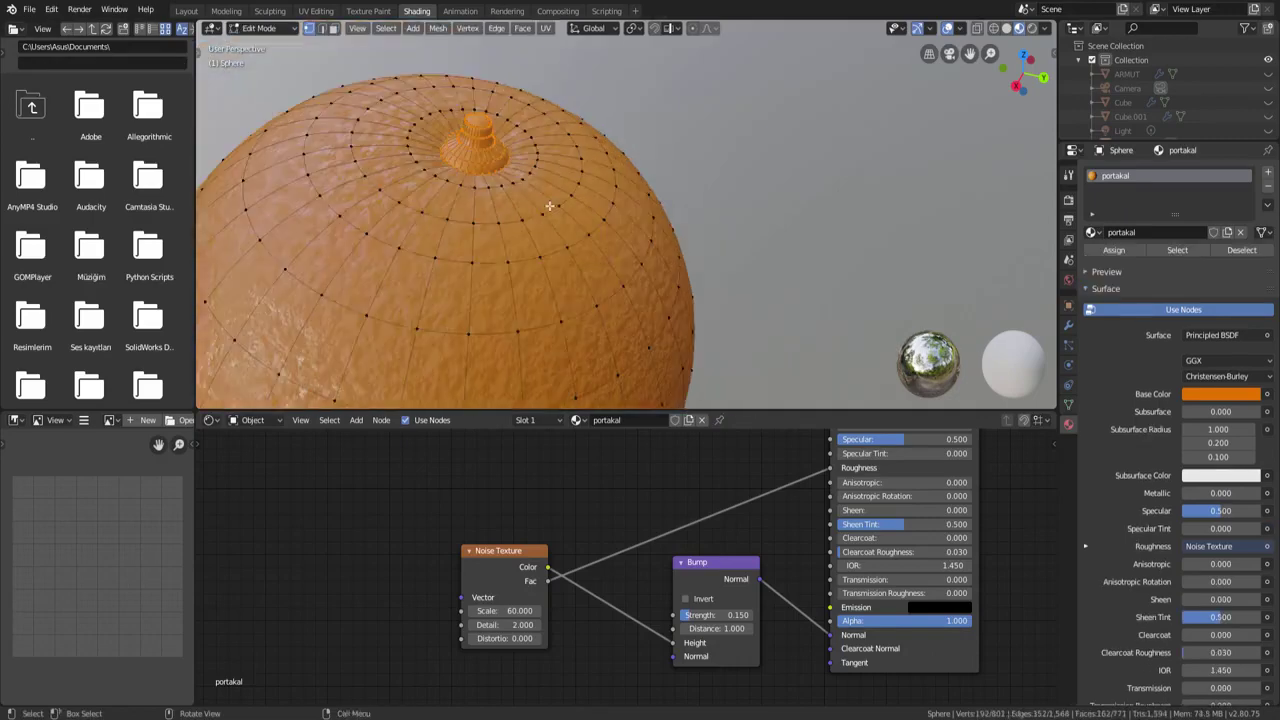
scroll(512, 250, "down", 4)
left_click(321, 28)
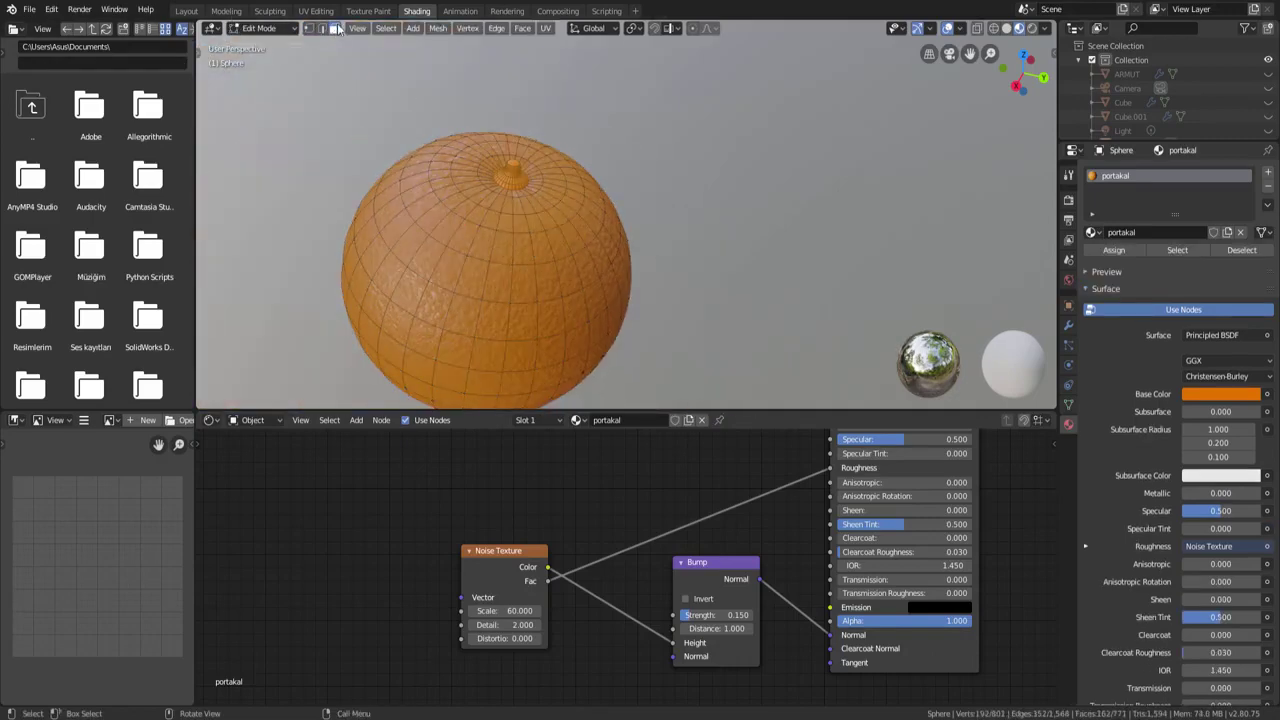
left_click(333, 28)
scroll(551, 194, "up", 3)
Select the stem's top face and grow the selection to cover the whole stem.
left_click(487, 140)
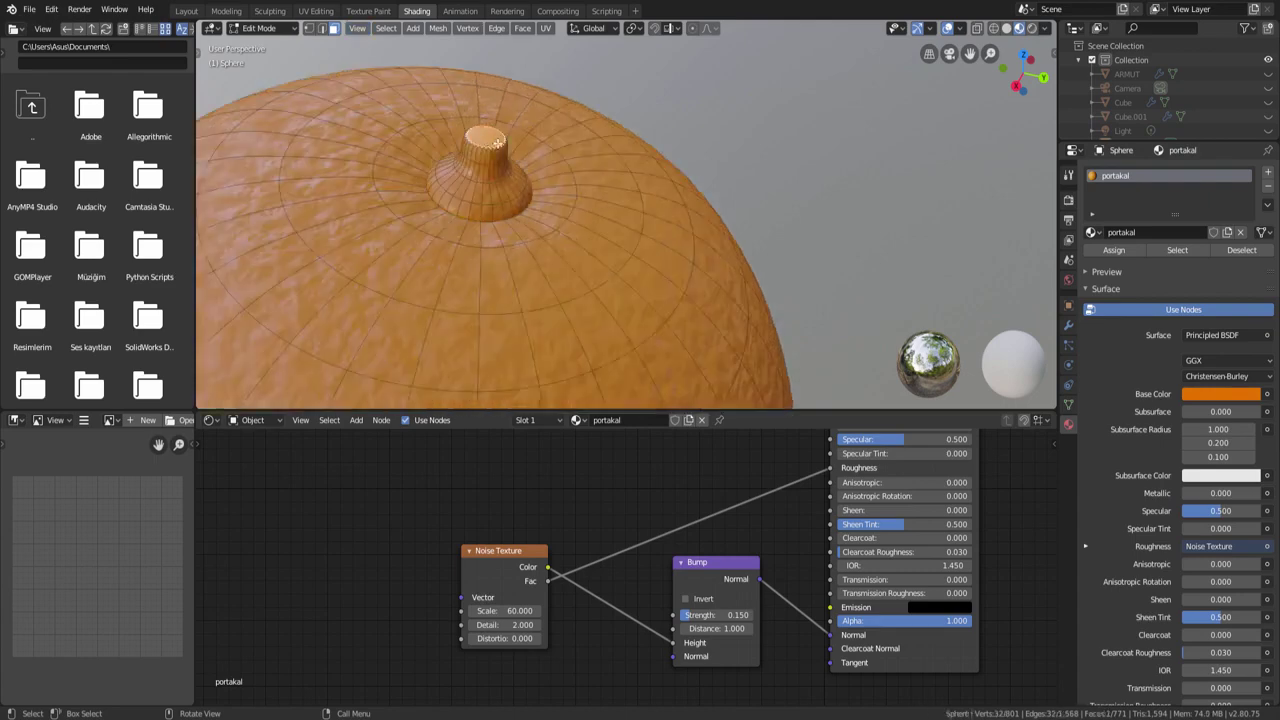
scroll(498, 143, "down", 5)
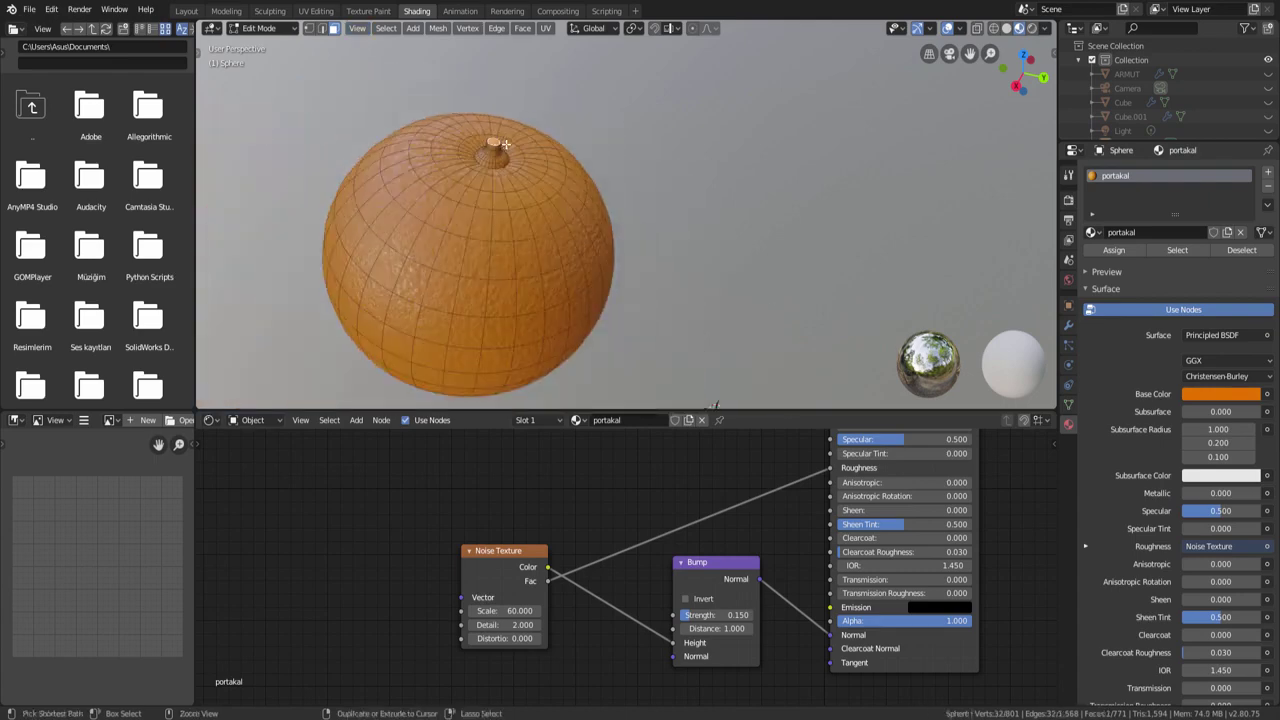
key("ctrl+KP_Add")
key("ctrl+KP_Add")
key("ctrl+KP_Add")
key("ctrl+KP_Add")
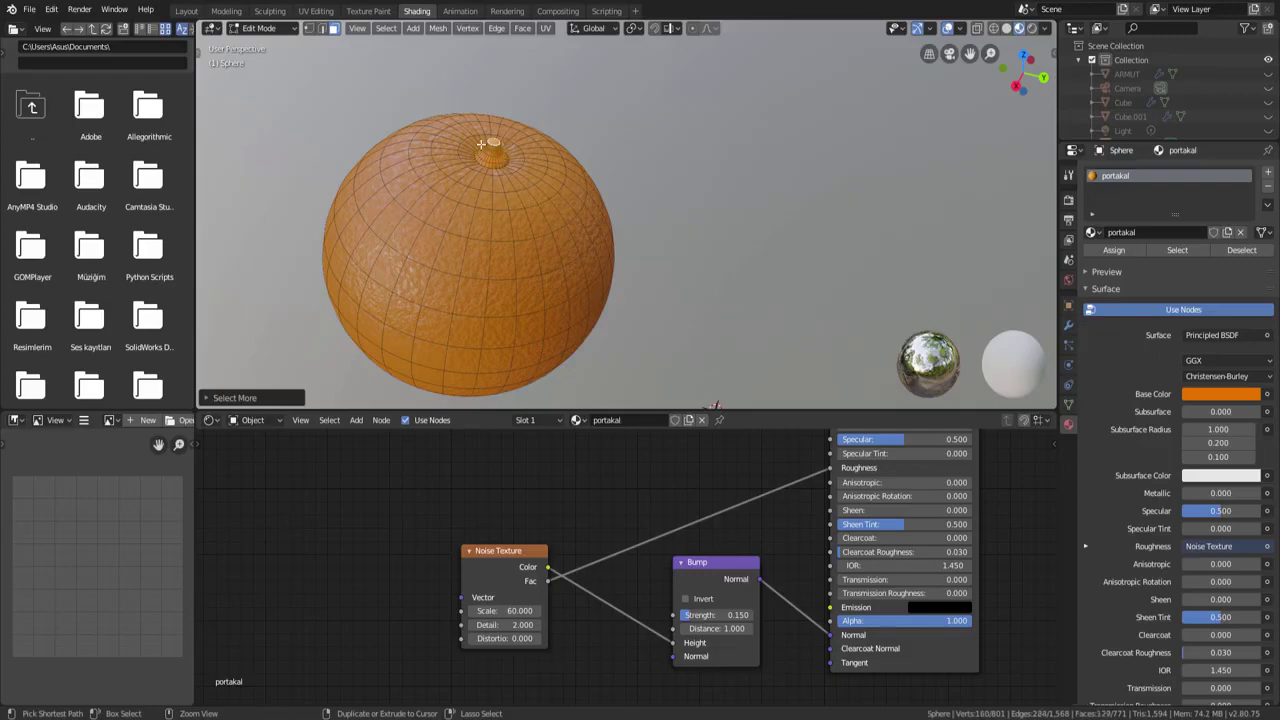
mouse_move(480, 143)
middle_mouse_down("ctrl")
mouse_move(480, 224)
mouse_move(600, 52)
mouse_move(586, 103)
middle_mouse_up("ctrl")
scroll(480, 224, "down", 5)
left_click(586, 103)
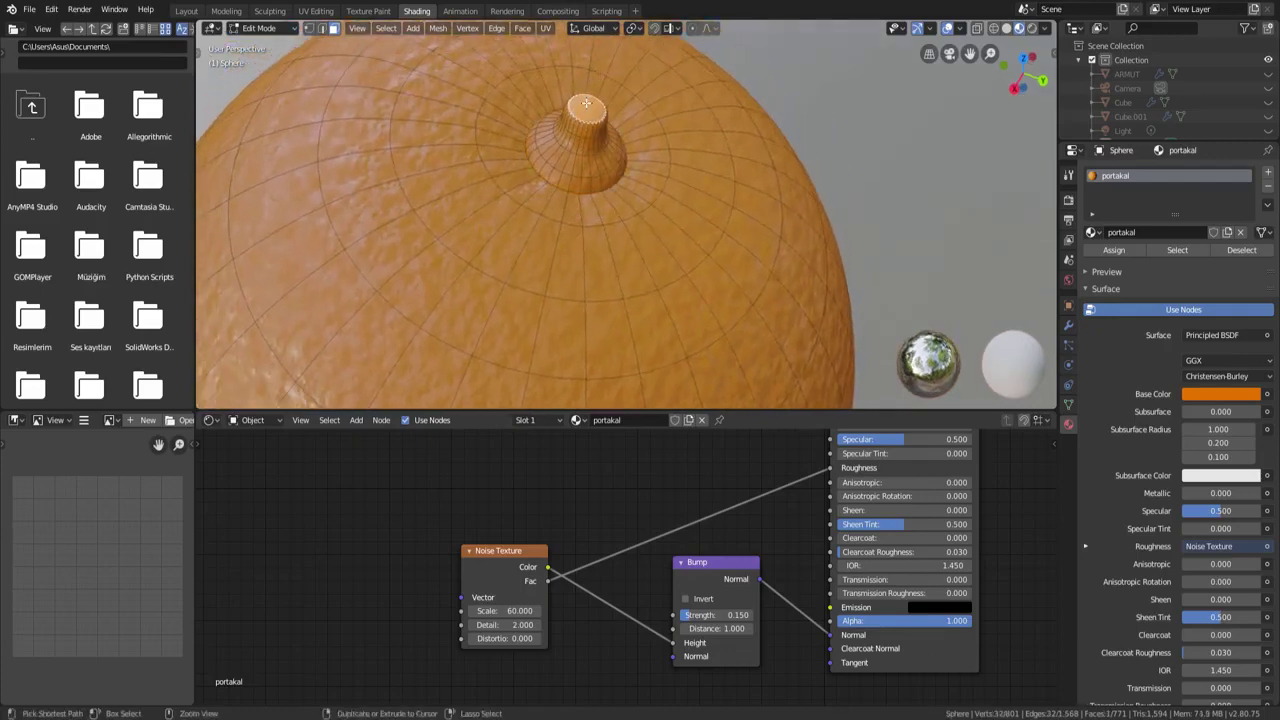
key("ctrl+KP_Add")
key("ctrl+KP_Add")
key("ctrl+KP_Add")
key("ctrl+KP_Add")
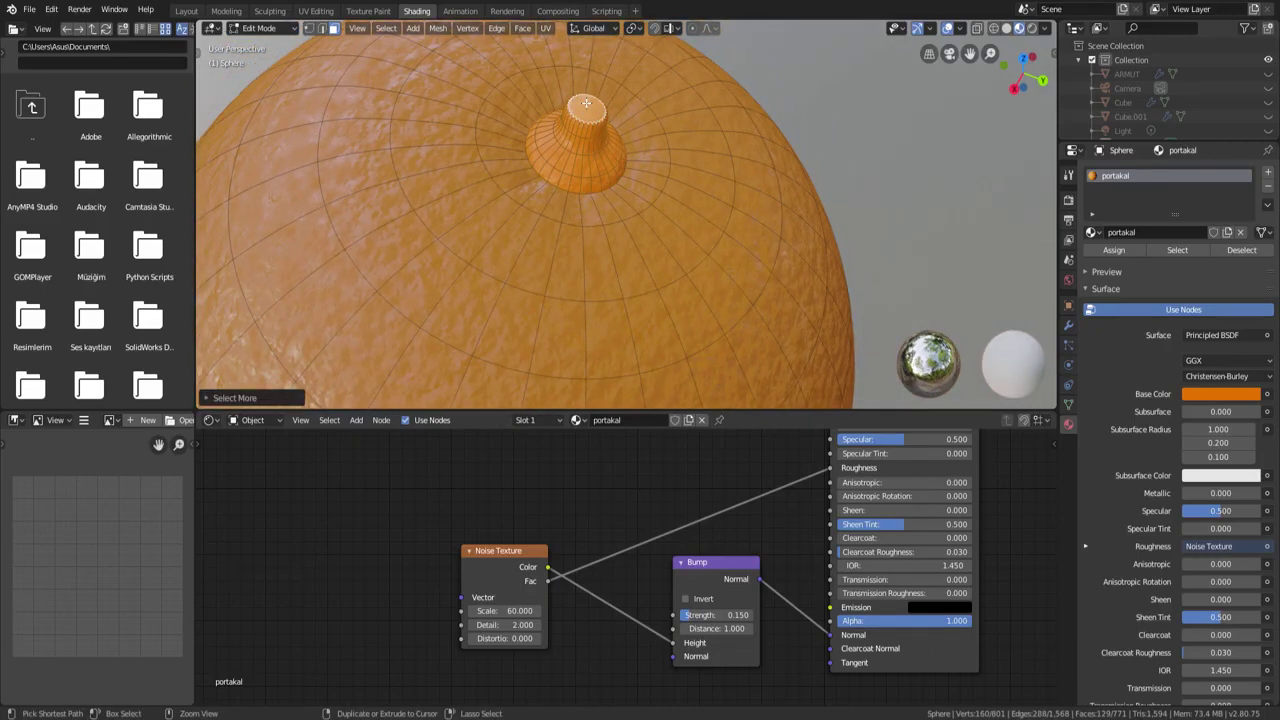
middle_click_drag(591, 116, 600, 167)
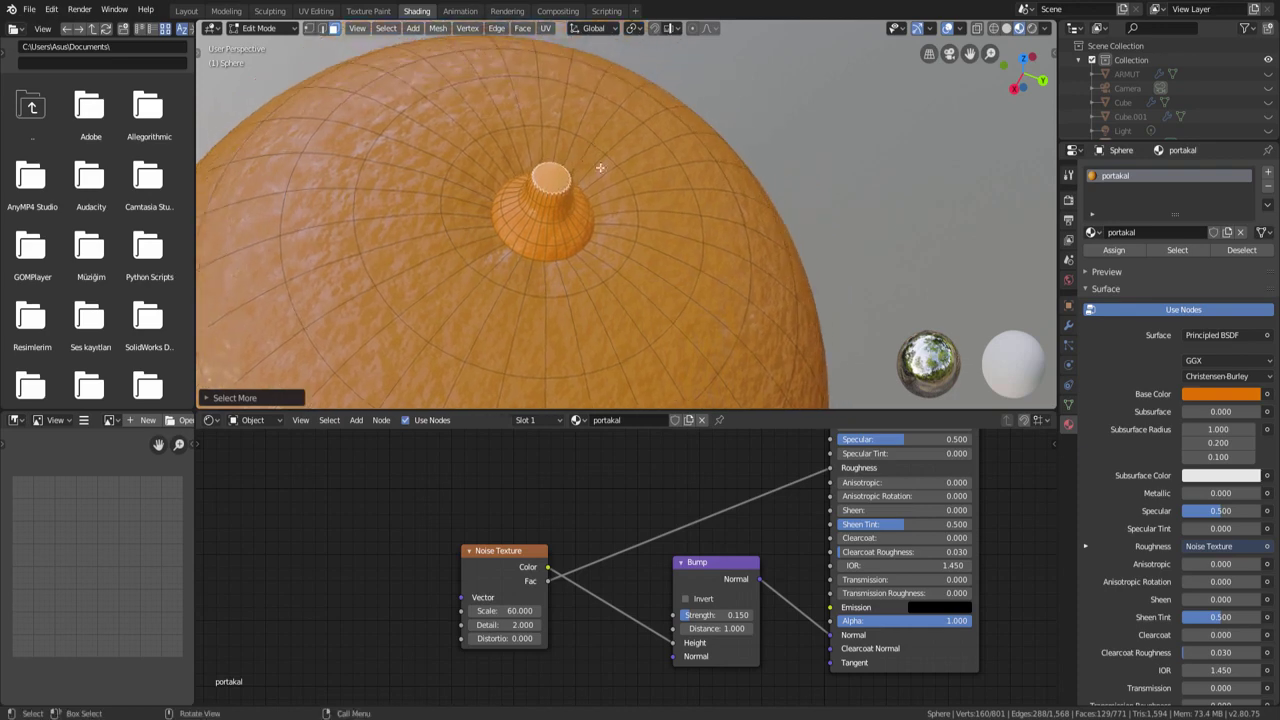
Add a second material slot named 'portakal sap' and assign it to the selected stem faces.
left_click(1268, 176)
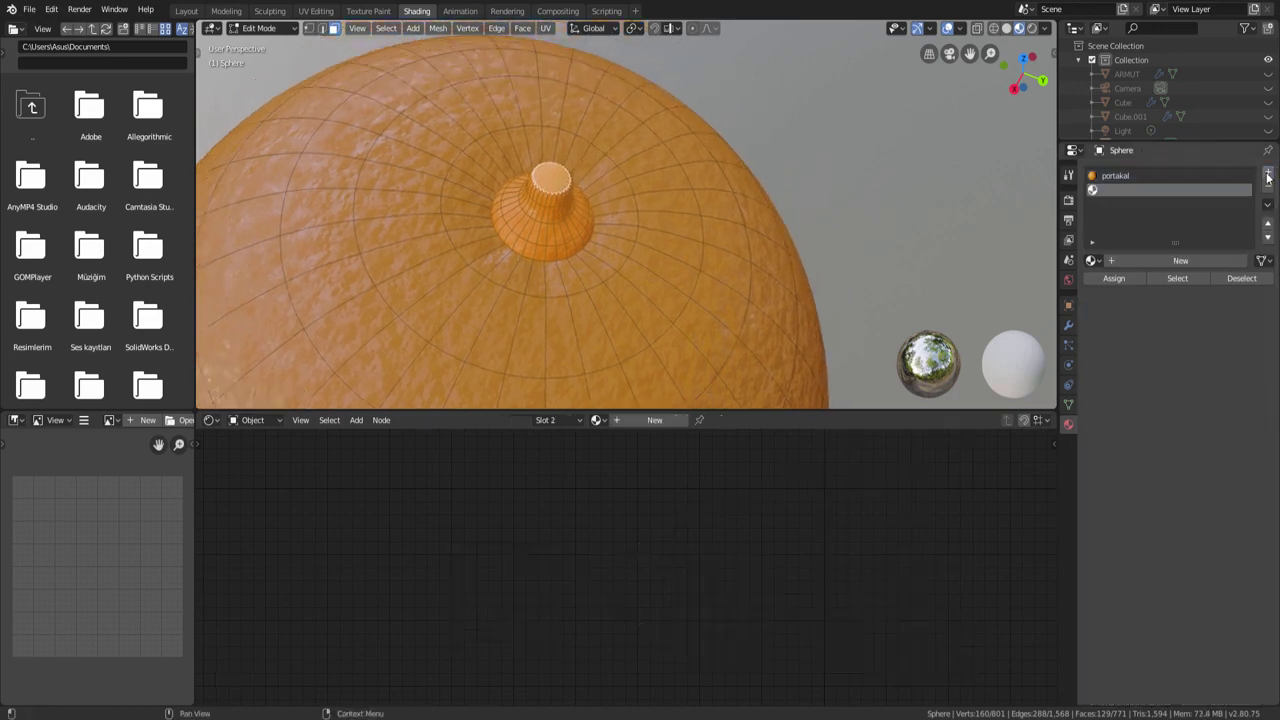
left_click(1153, 257)
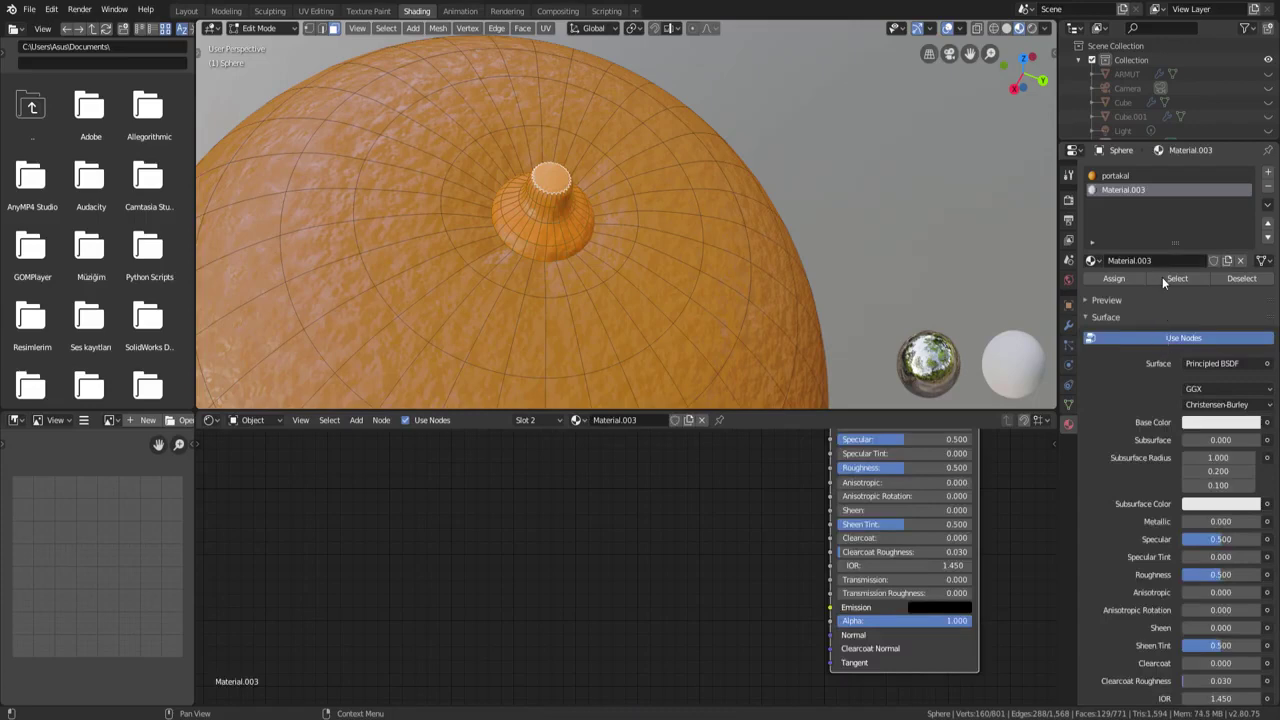
double_click(1146, 189)
type("portakal sap")
key("Return")
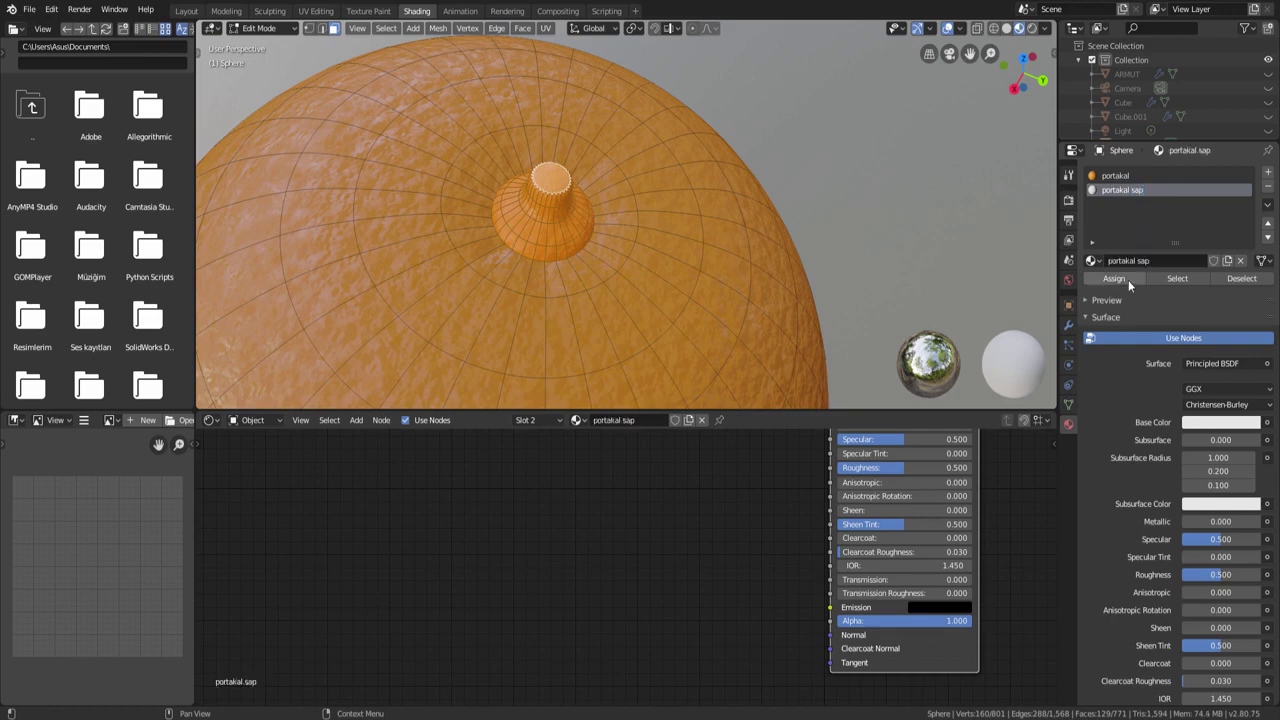
left_click(1128, 280)
scroll(684, 366, "down", 5)
scroll(754, 477, "down", 2)
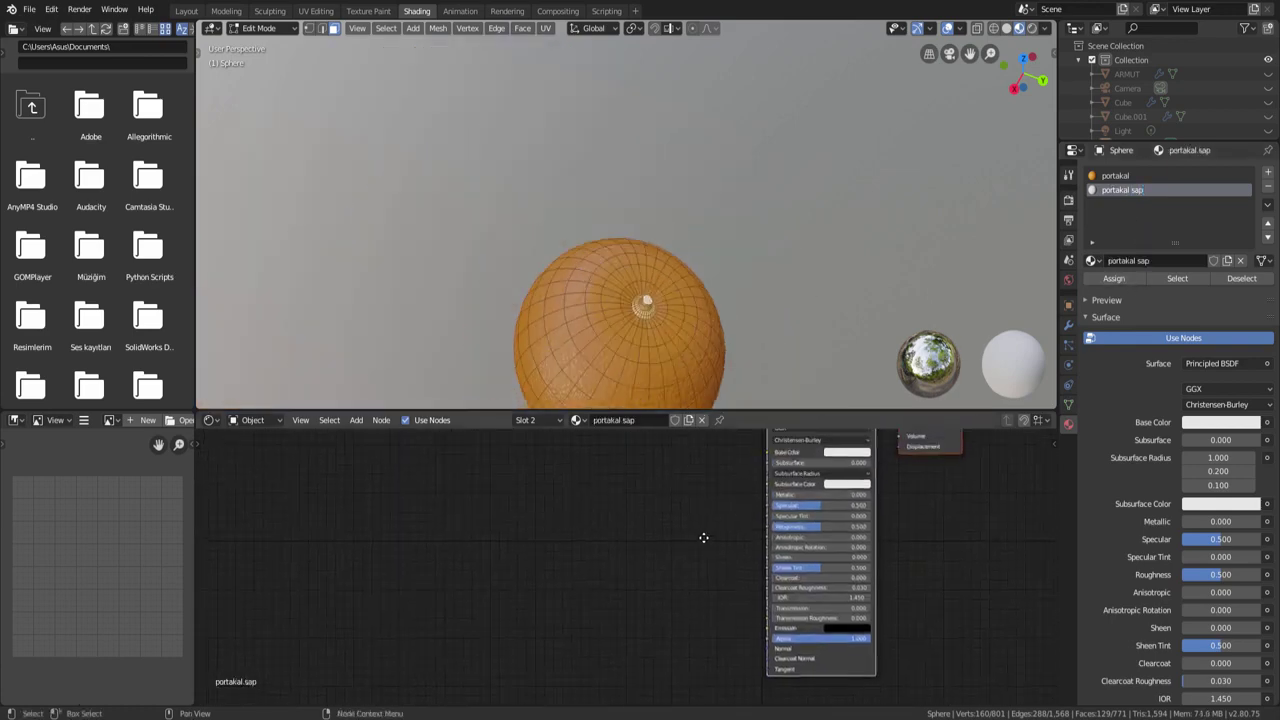
Give the portakal sap material a green base colour.
scroll(728, 570, "up", 2)
scroll(728, 568, "up", 3)
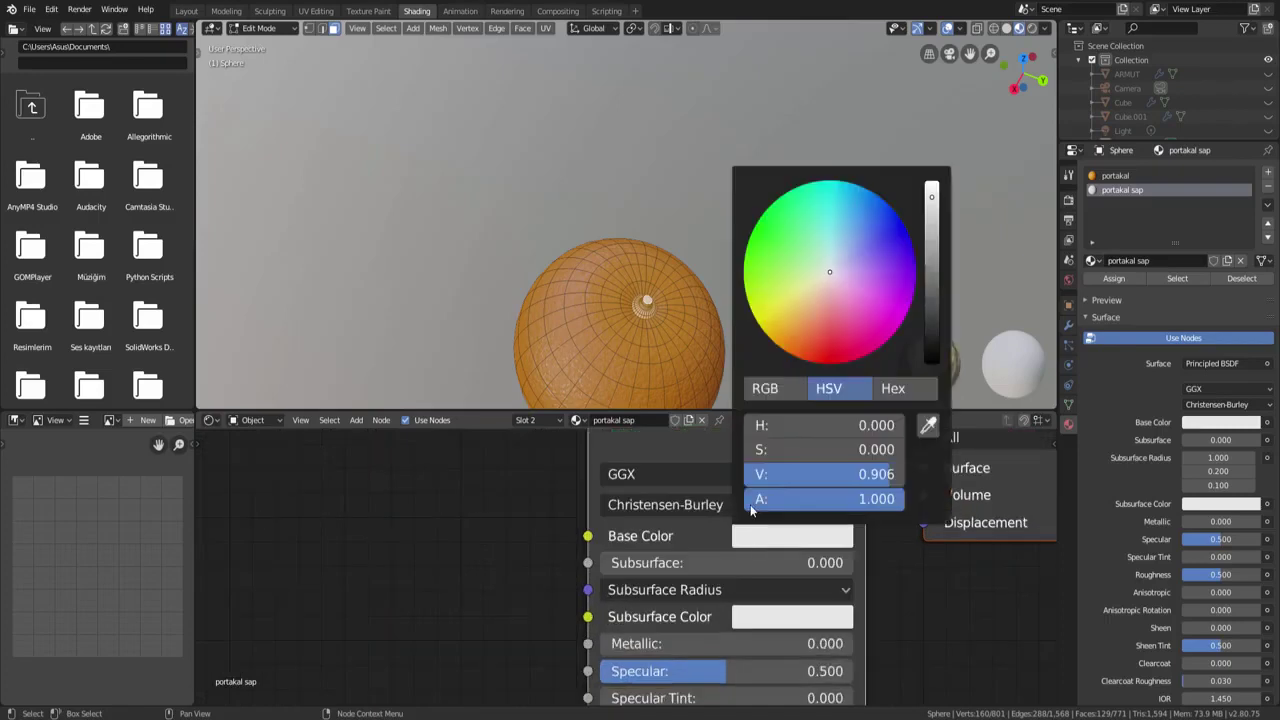
left_click(790, 536)
left_click_drag(829, 271, 756, 255)
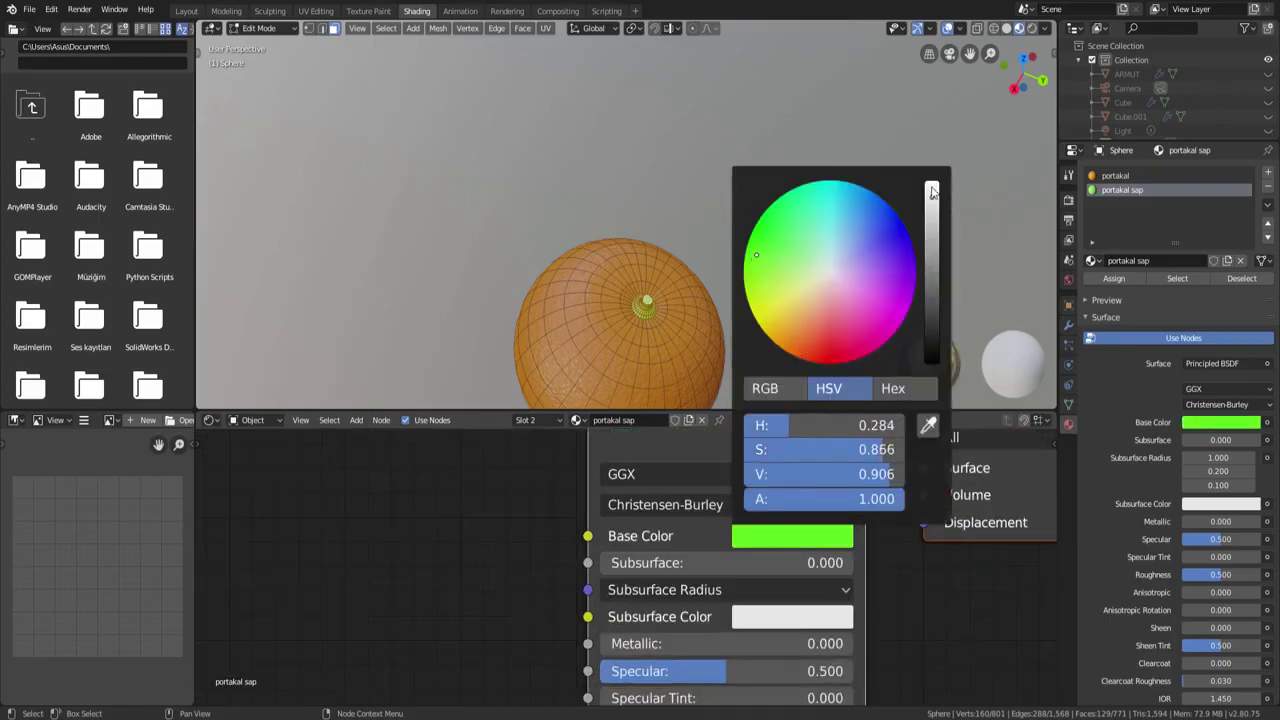
left_click_drag(931, 196, 931, 241)
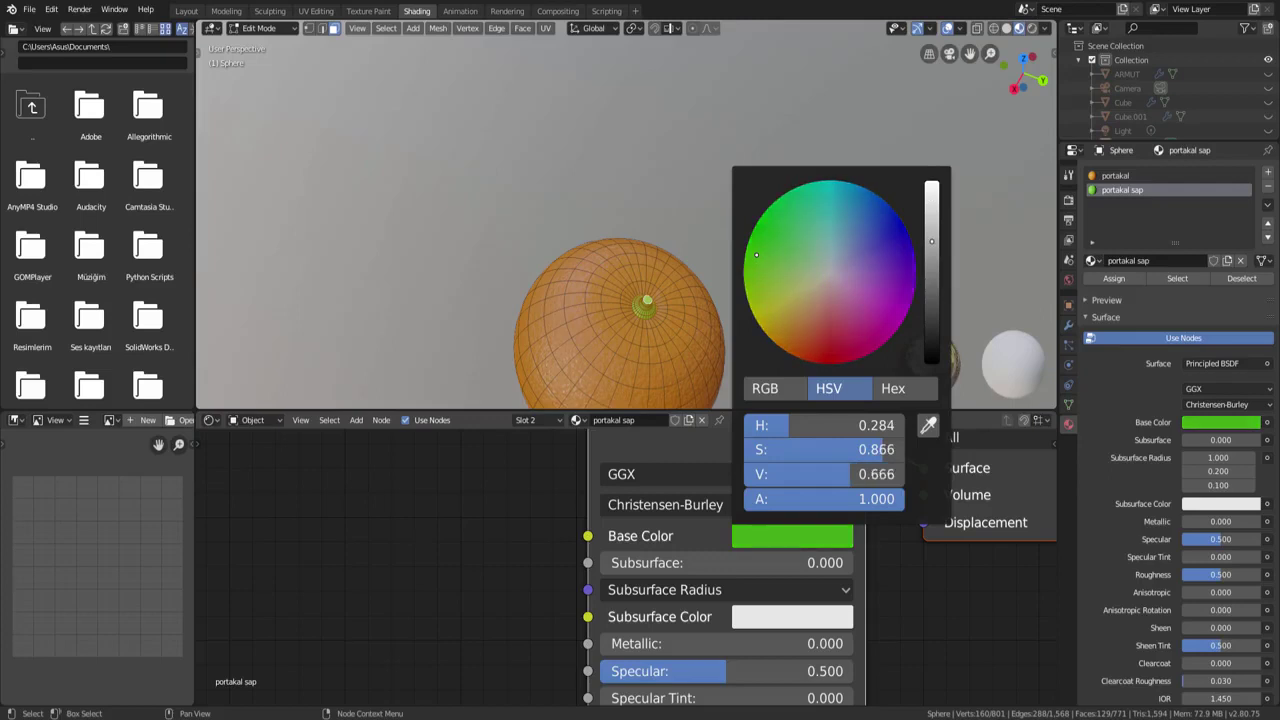
scroll(659, 324, "up", 8)
scroll(659, 319, "down", 5)
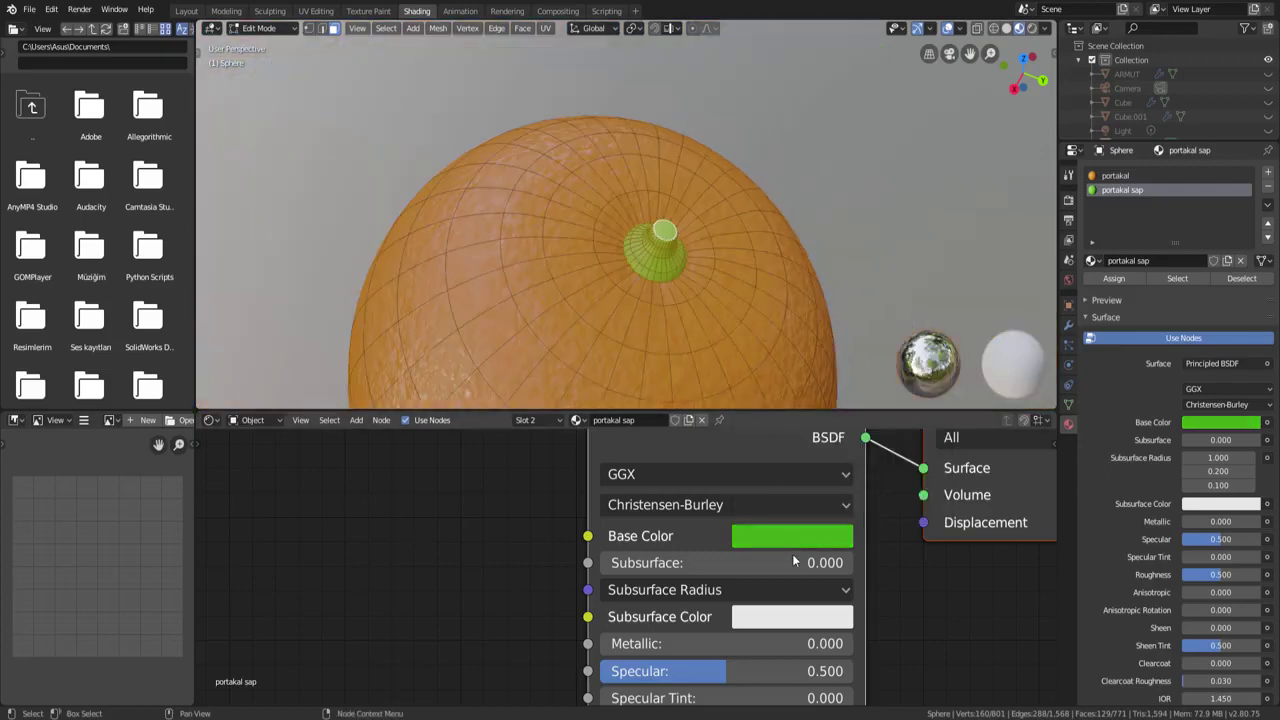
Deepen the stem colour to a darker, more saturated green and return to Object Mode.
left_click(786, 541)
left_click_drag(760, 244, 750, 241)
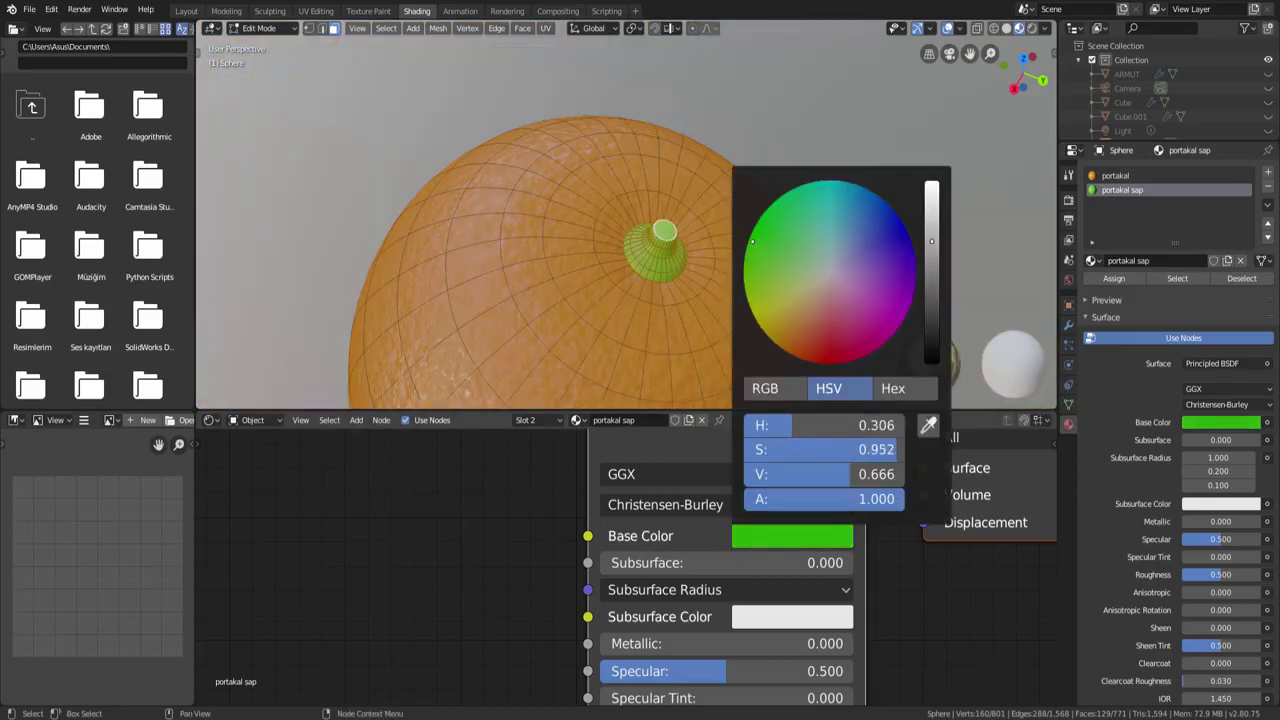
left_click_drag(927, 242, 931, 254)
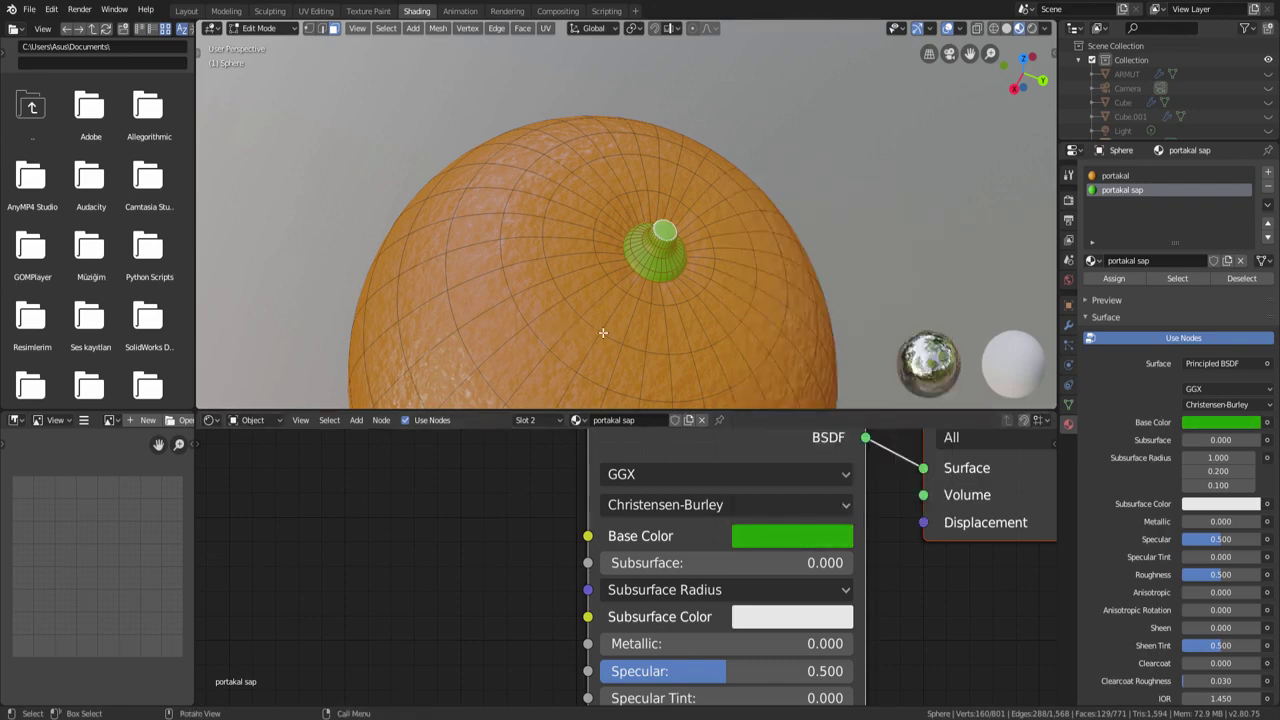
key("Tab")
middle_click_drag(603, 332, 657, 235)
Lower the stem material's specular and orbit to check the orange's stem.
scroll(657, 235, "down", 3)
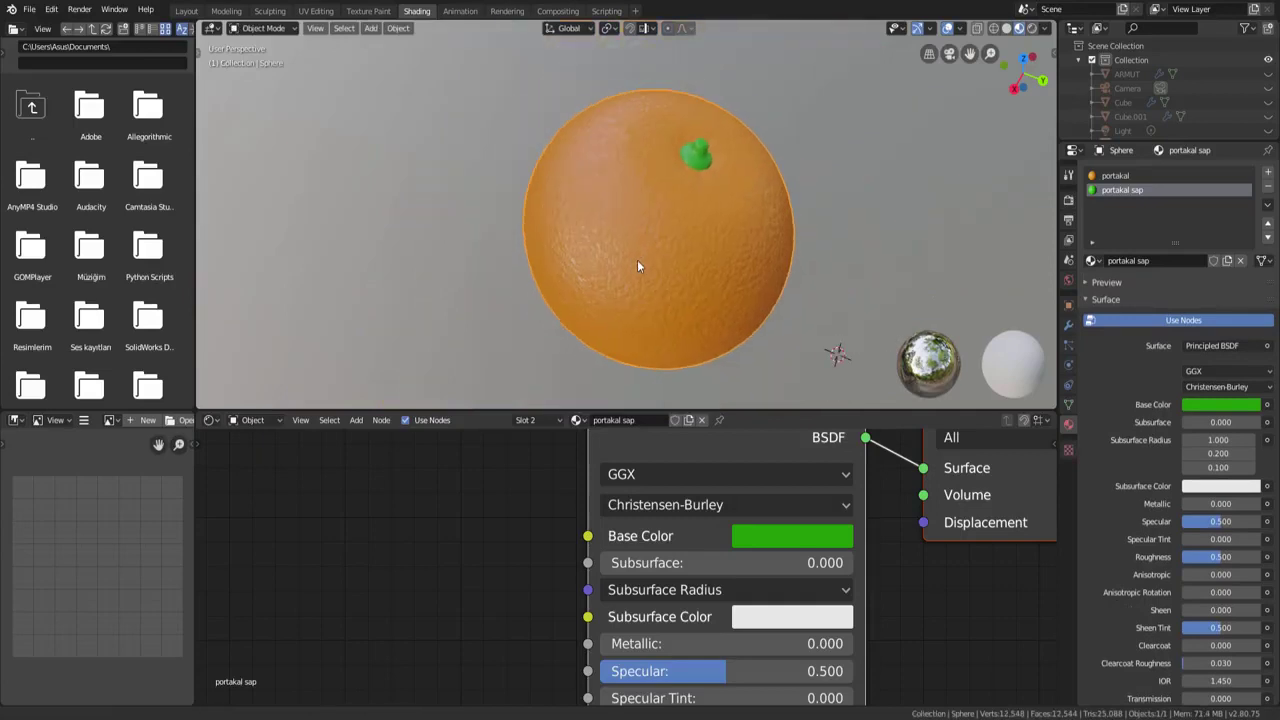
scroll(668, 190, "up", 2)
scroll(662, 173, "up", 4)
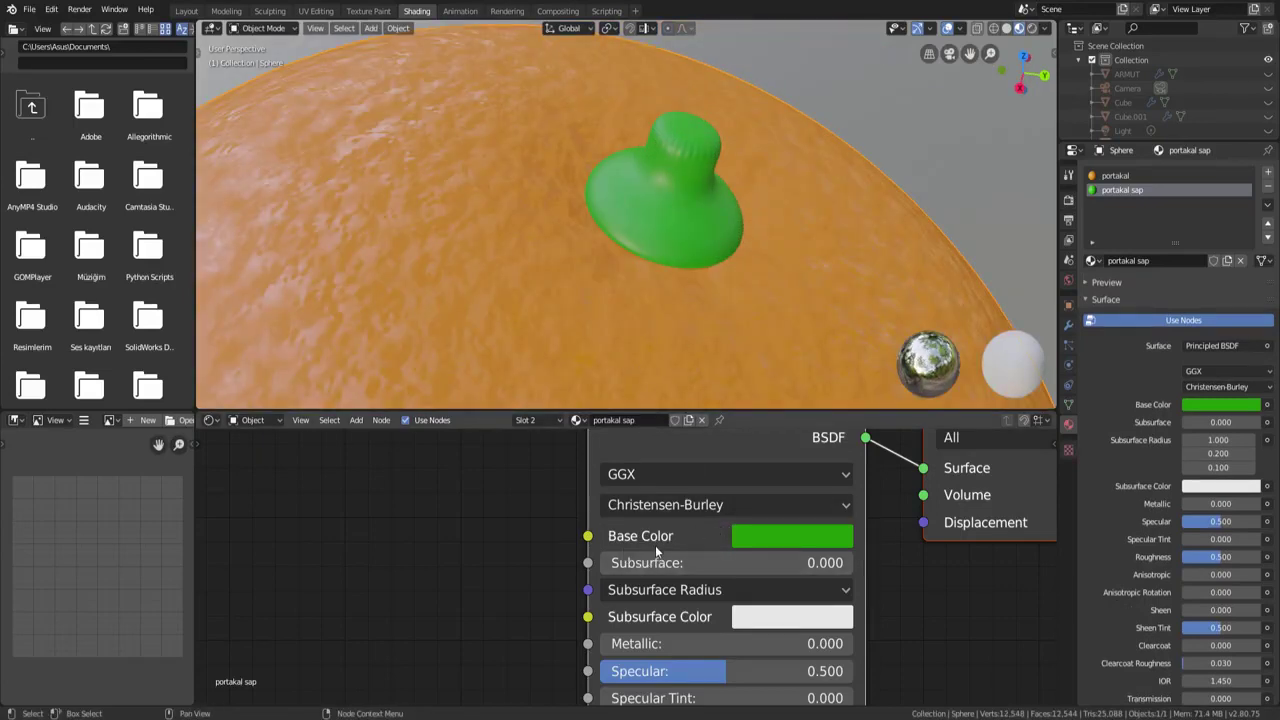
scroll(655, 545, "down", 2)
scroll(670, 555, "down", 2)
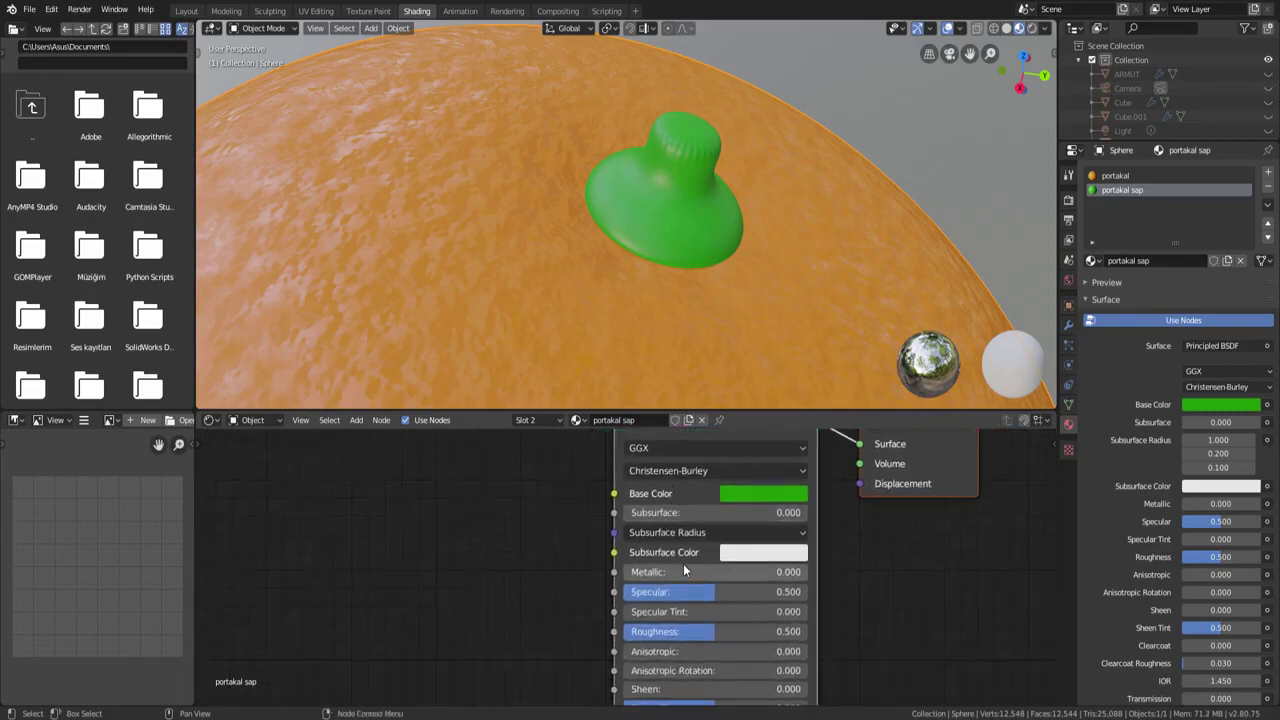
scroll(684, 568, "up", 1)
mouse_move(702, 596)
left_mouse_down()
mouse_move(634, 596)
mouse_move(708, 646)
left_mouse_up()
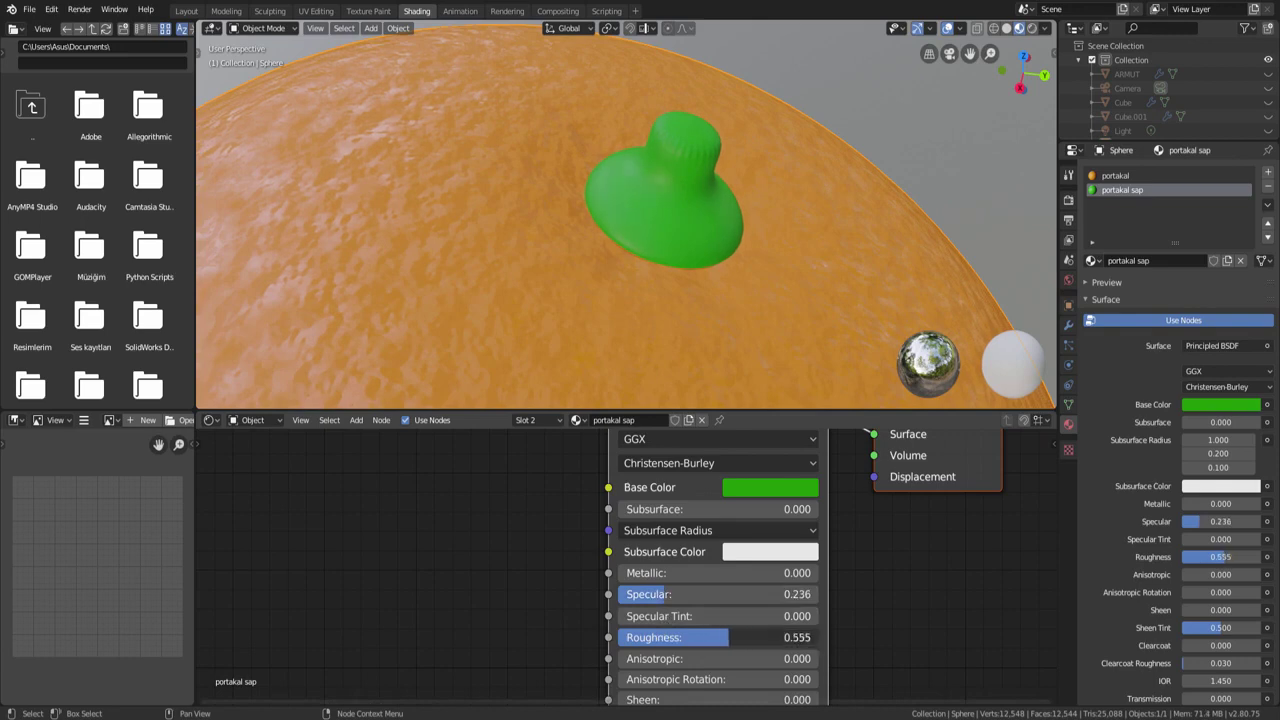
scroll(662, 205, "down", 5)
scroll(673, 218, "down", 1)
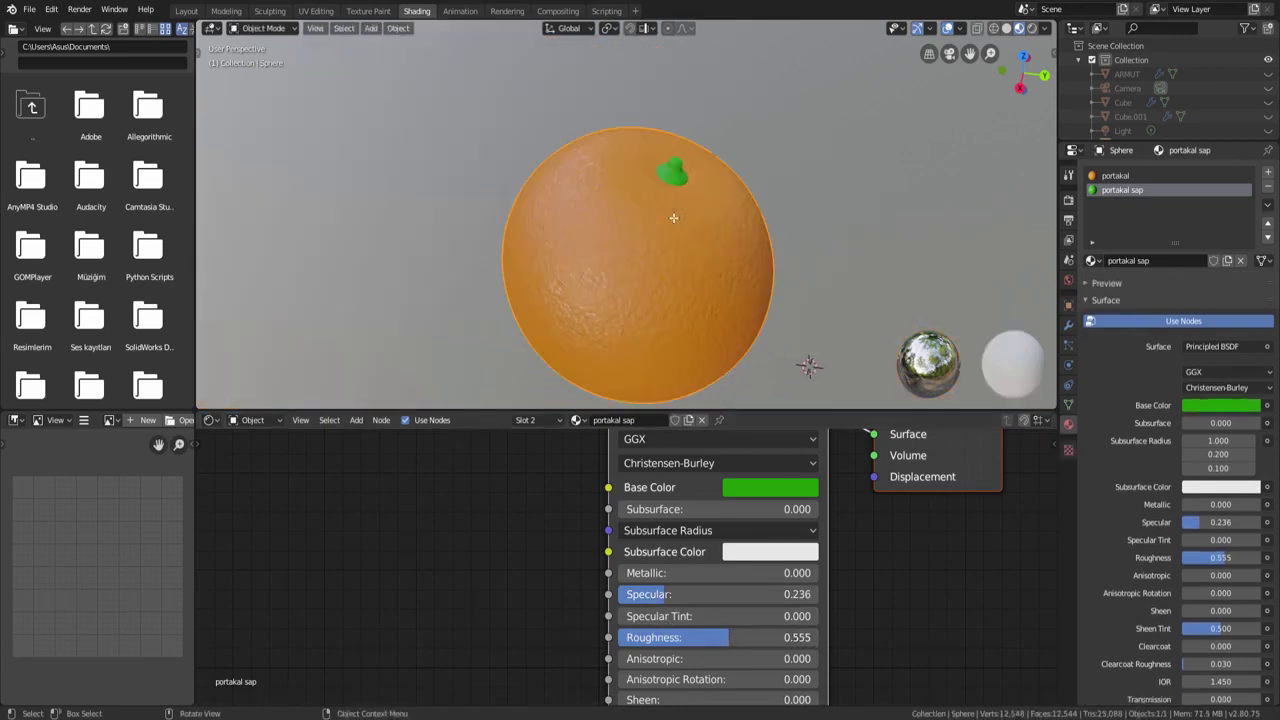
mouse_move(673, 218)
middle_mouse_down()
mouse_move(688, 164)
mouse_move(665, 209)
mouse_move(571, 206)
mouse_move(608, 212)
mouse_move(768, 170)
mouse_move(721, 156)
middle_mouse_up()
scroll(643, 189, "up", 2)
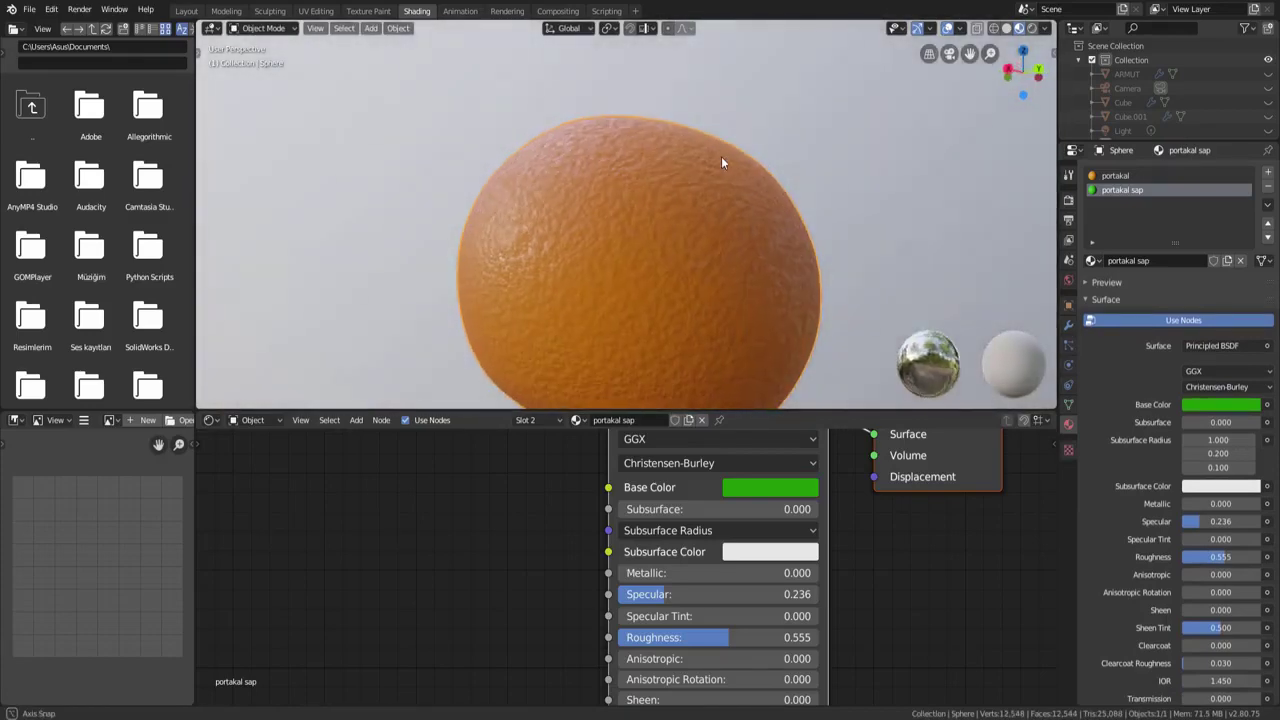
scroll(719, 157, "down", 3)
scroll(655, 472, "down", 2)
middle_click_drag(655, 472, 679, 536)
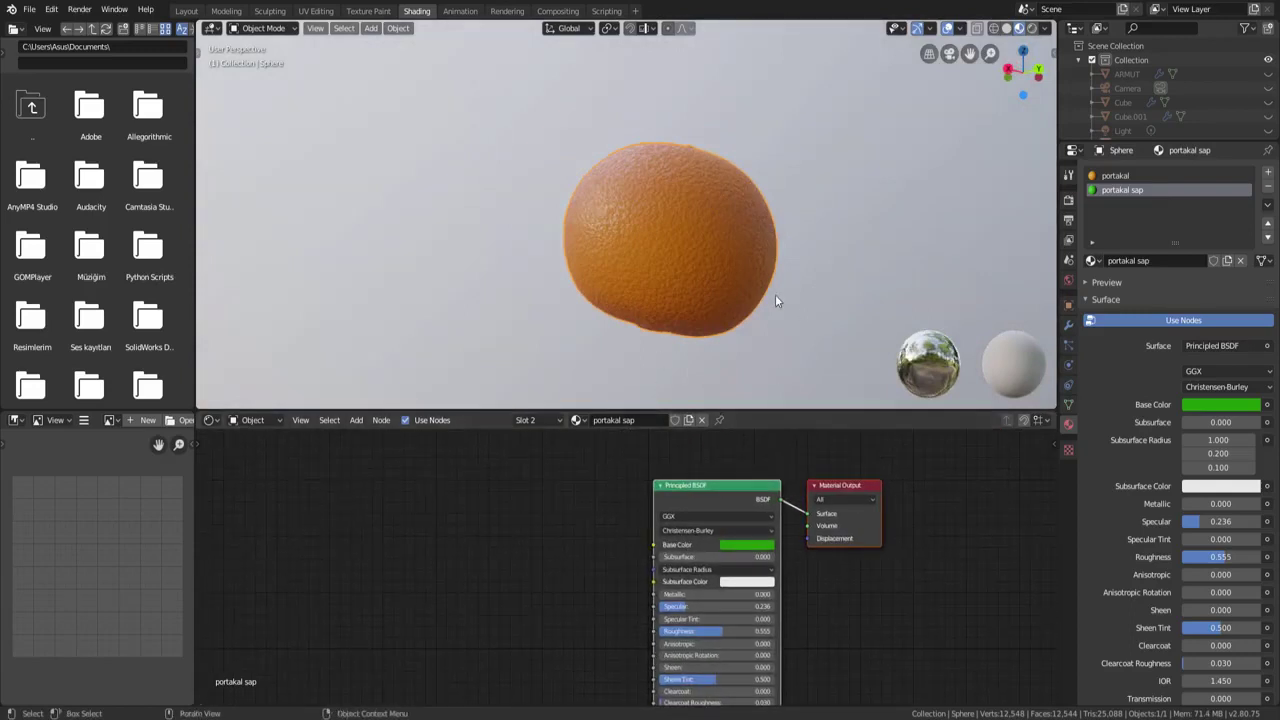
mouse_move(756, 207)
middle_mouse_down()
mouse_move(609, 294)
mouse_move(709, 317)
mouse_move(820, 271)
mouse_move(805, 296)
mouse_move(700, 263)
mouse_move(728, 280)
mouse_move(728, 254)
mouse_move(698, 267)
middle_mouse_up()
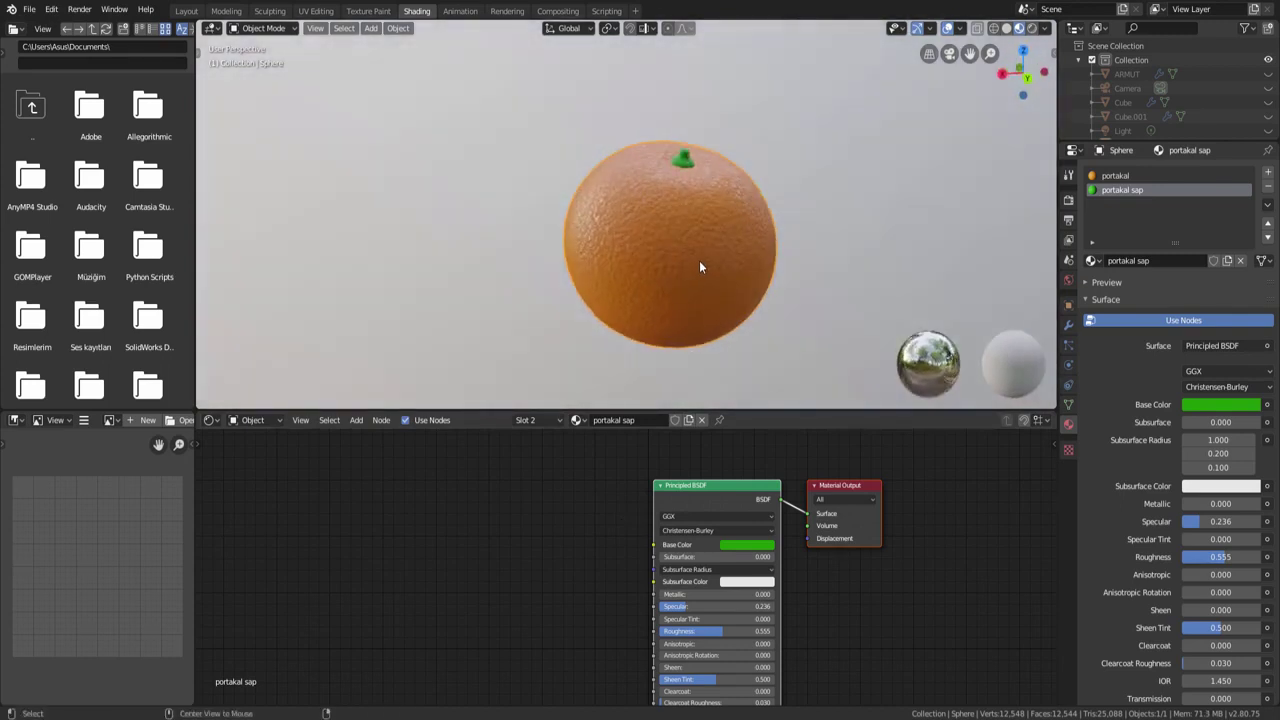
Unhide all objects, zoom out to the whole bowl, and select the apple.
key("alt+h")
scroll(699, 267, "down", 5)
scroll(707, 259, "down", 2)
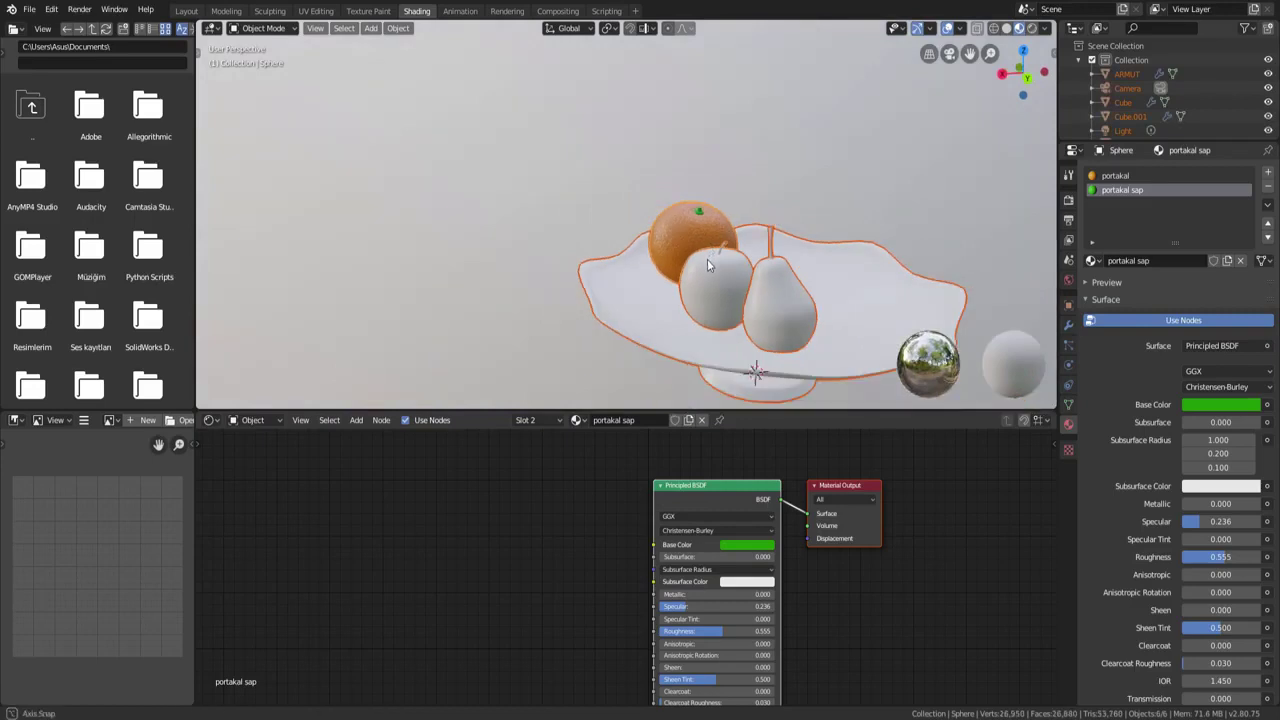
scroll(707, 259, "down", 2)
scroll(732, 262, "up", 2)
scroll(732, 270, "up", 1)
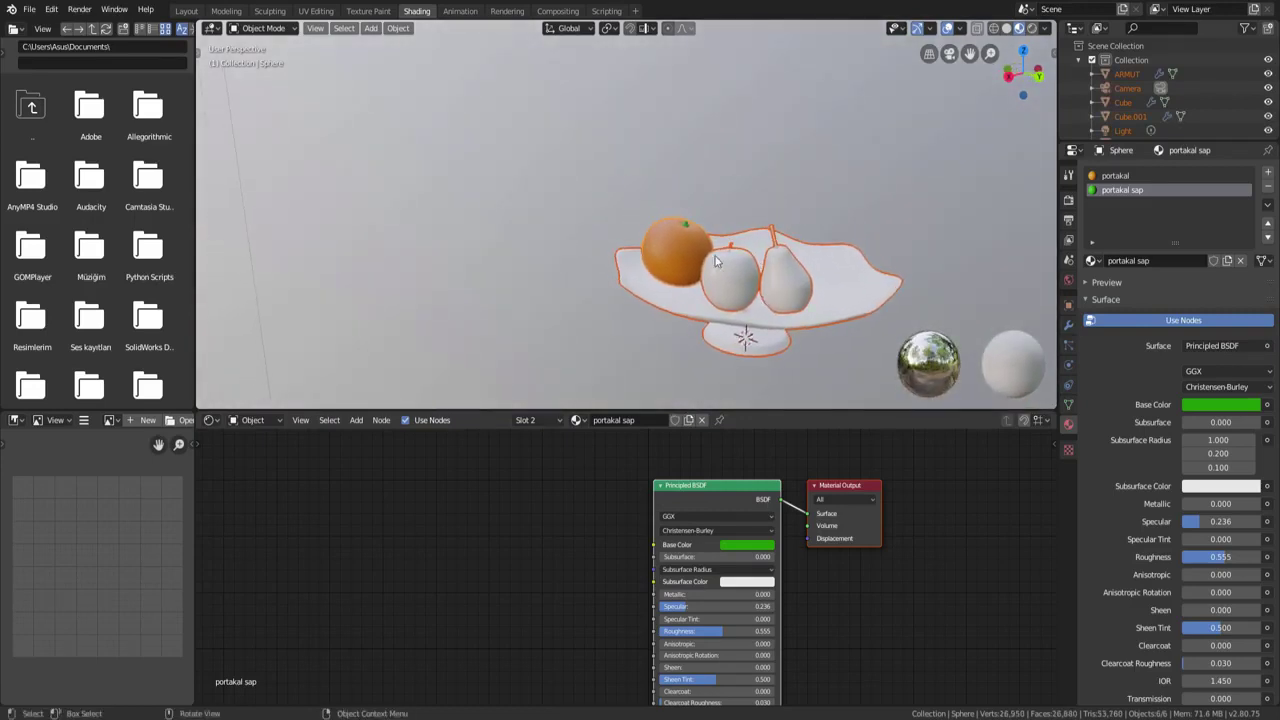
scroll(732, 283, "up", 1)
scroll(732, 268, "up", 2)
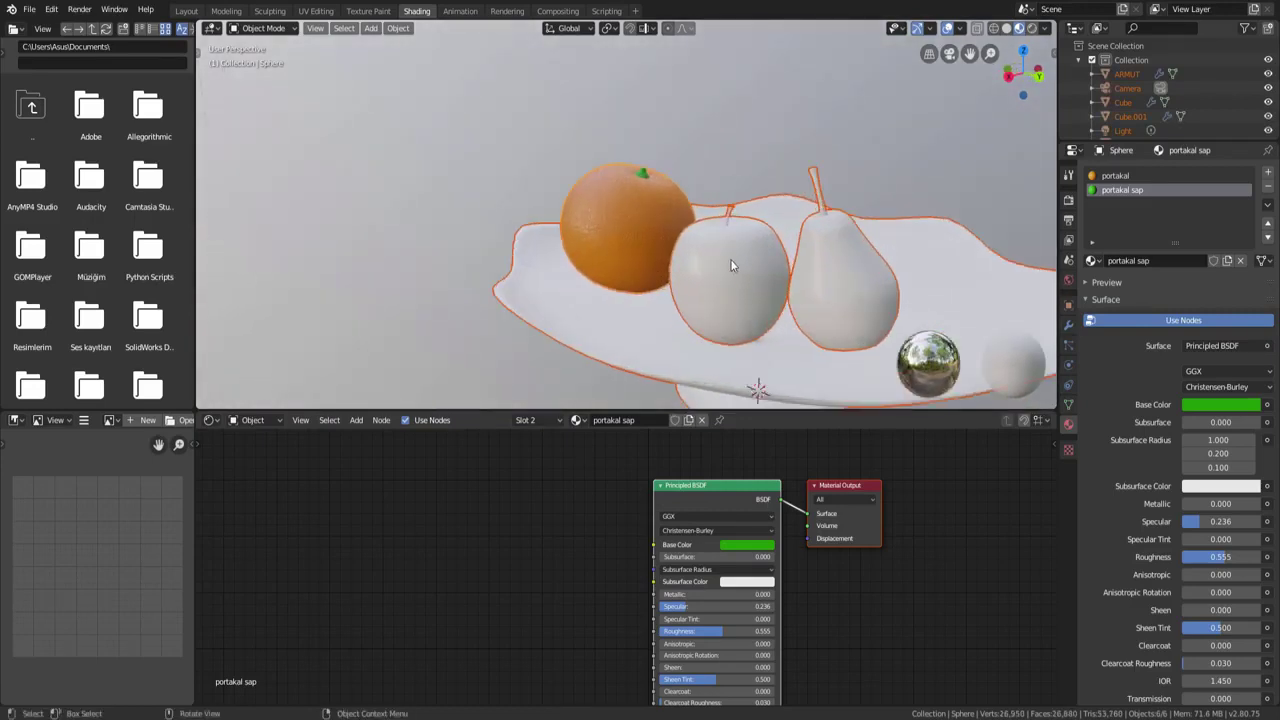
left_click(749, 280)
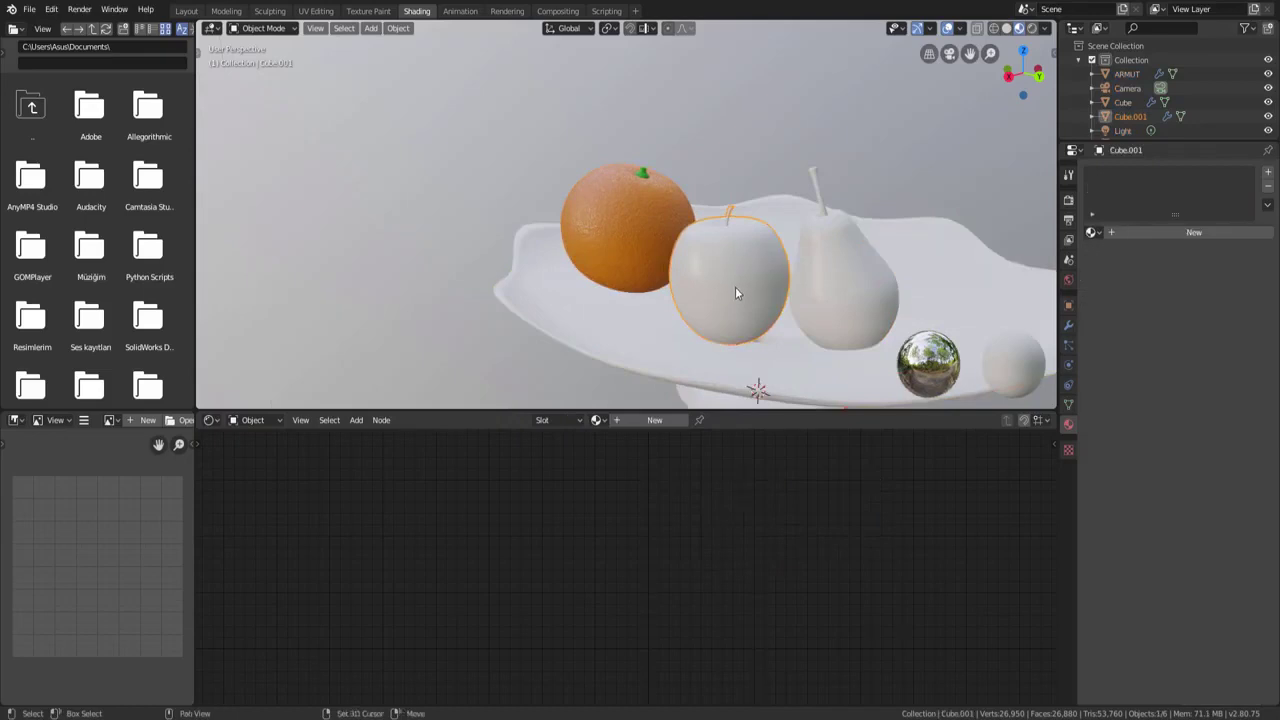
Isolate and frame the apple, then create a new material named elma.
key("shift+h")
key("KP_Decimal")
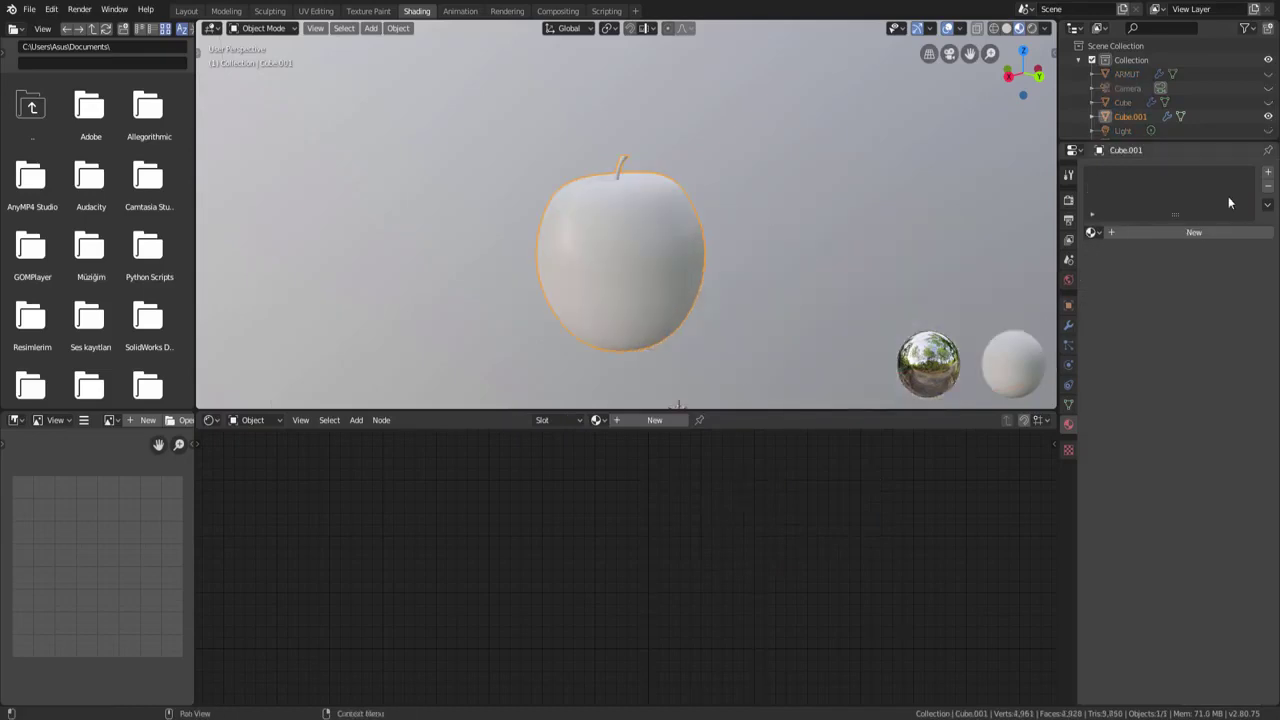
left_click(1203, 234)
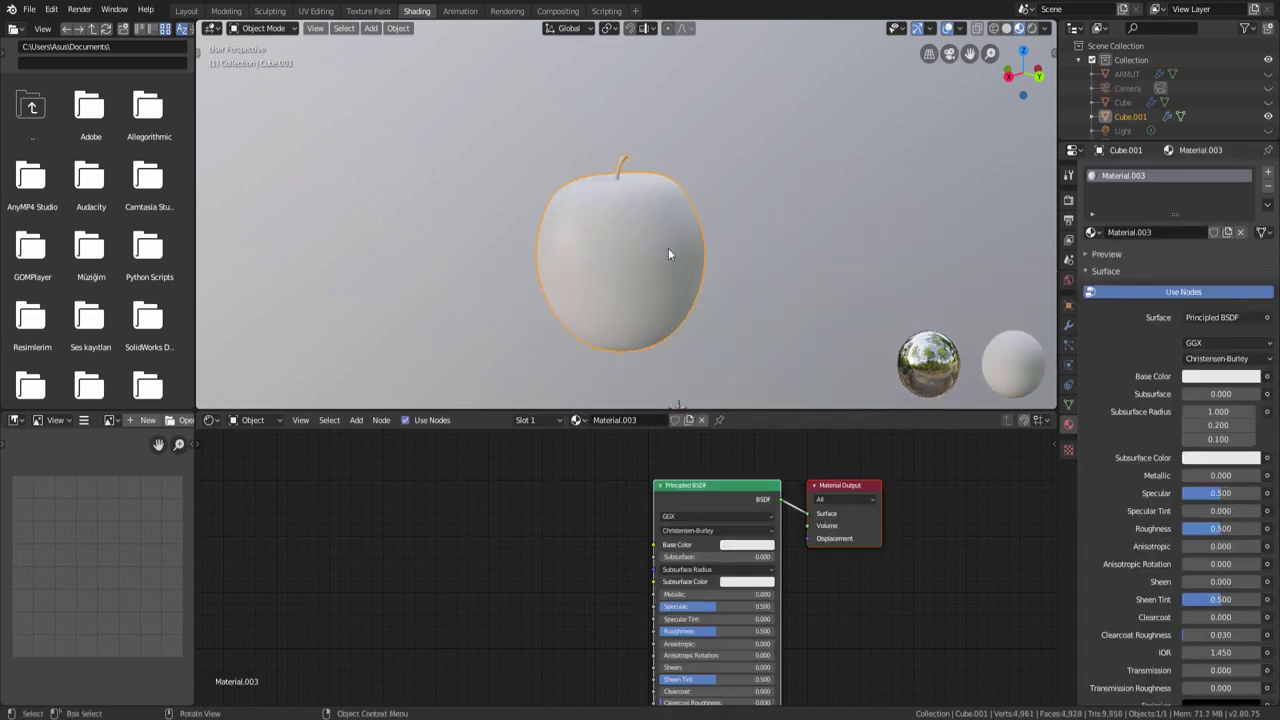
left_click(1156, 232)
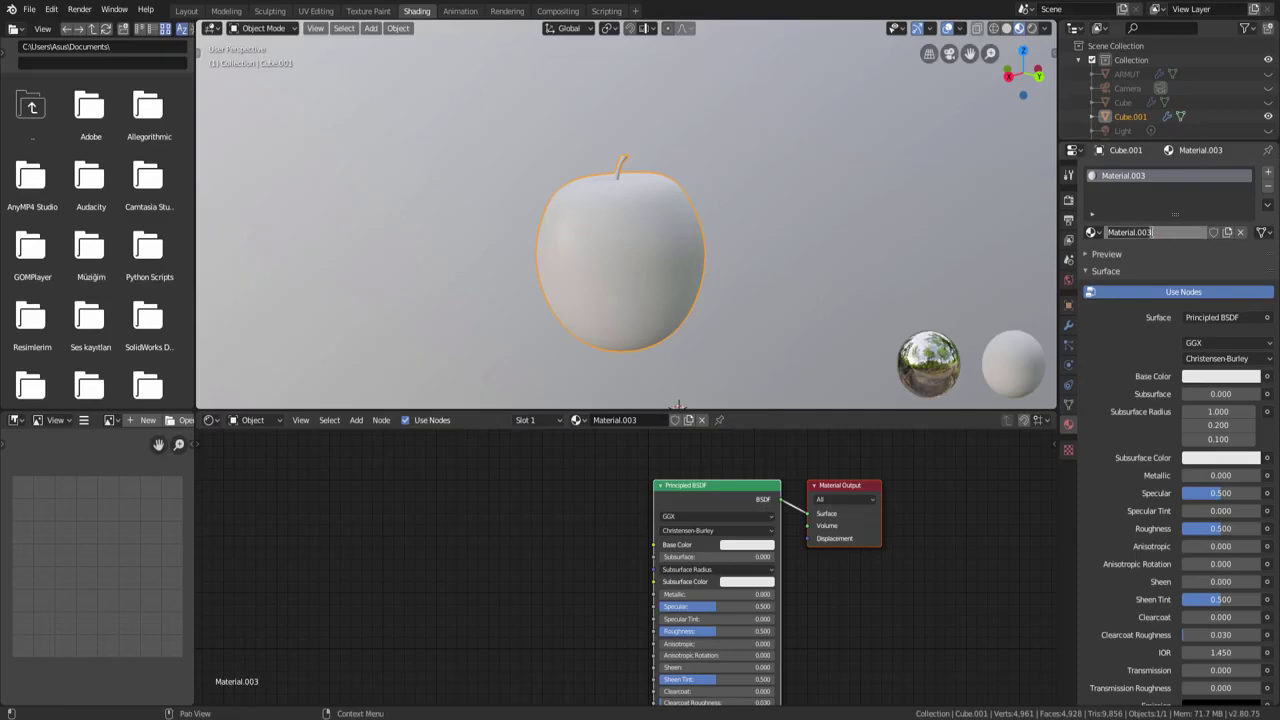
type("elma")
key("Return")
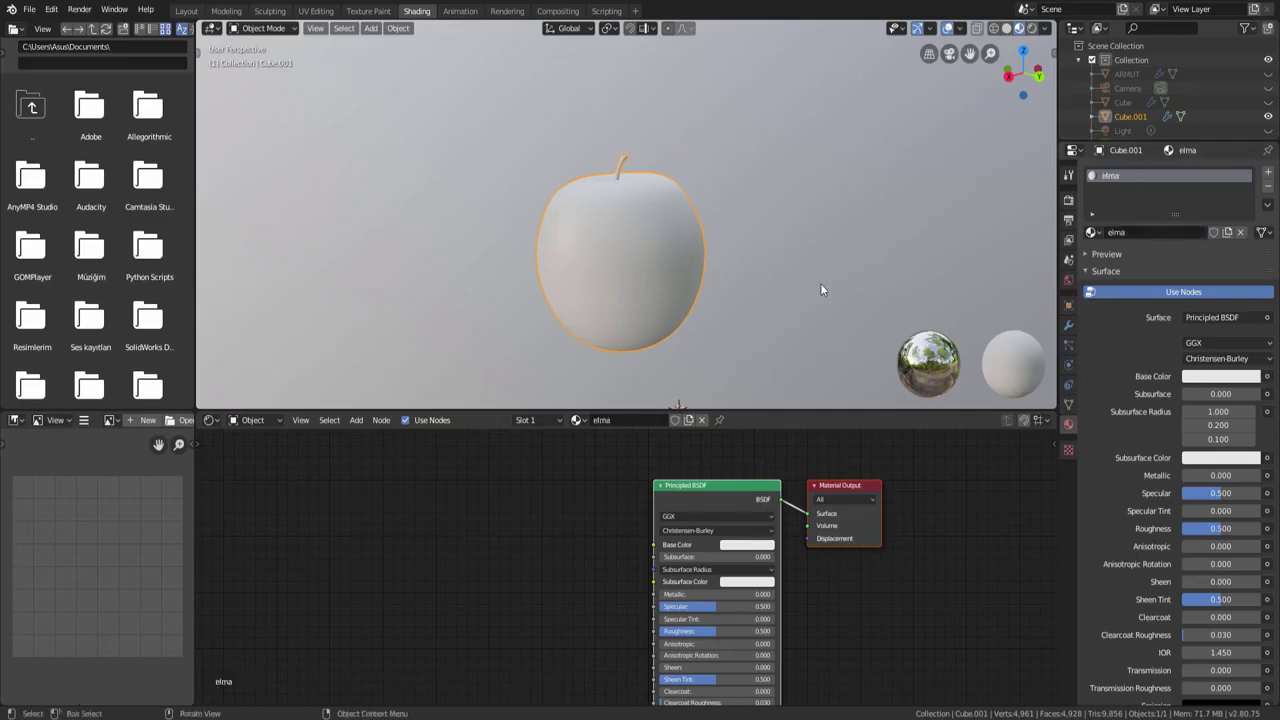
scroll(734, 550, "up", 1)
Set the elma base colour to bright red and orbit to inspect the apple.
left_click(735, 548)
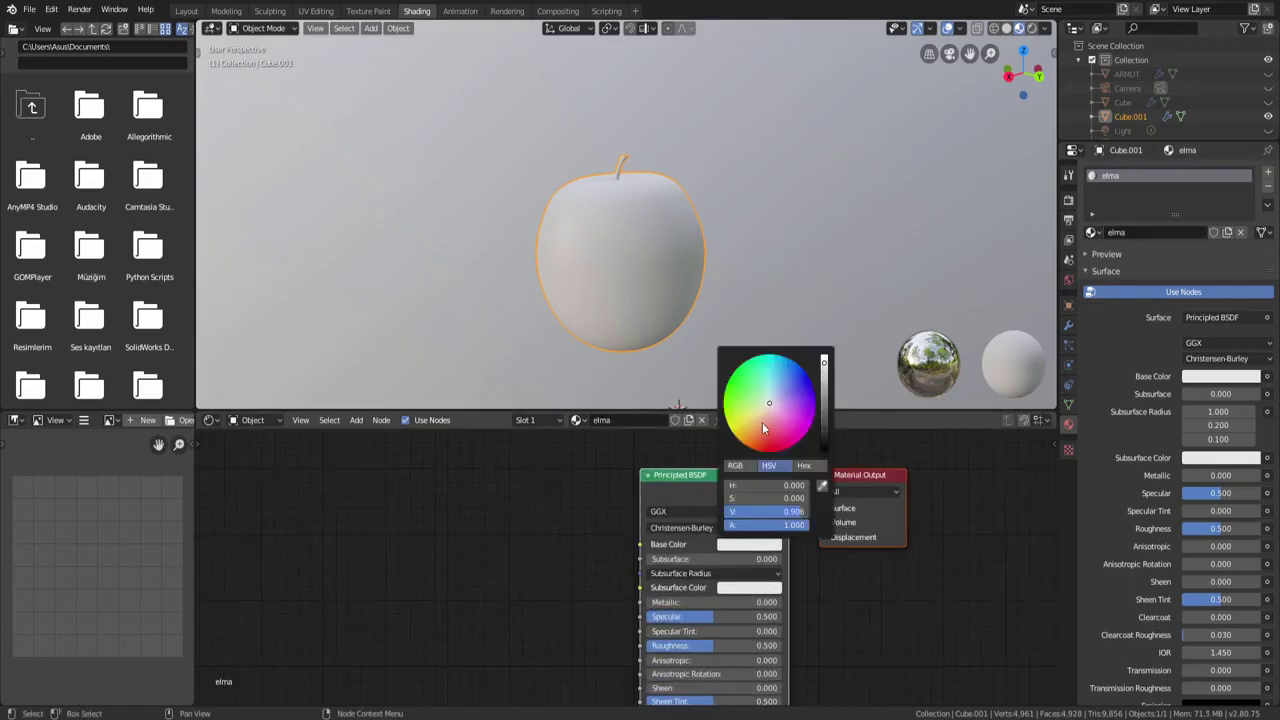
left_click_drag(770, 405, 768, 452)
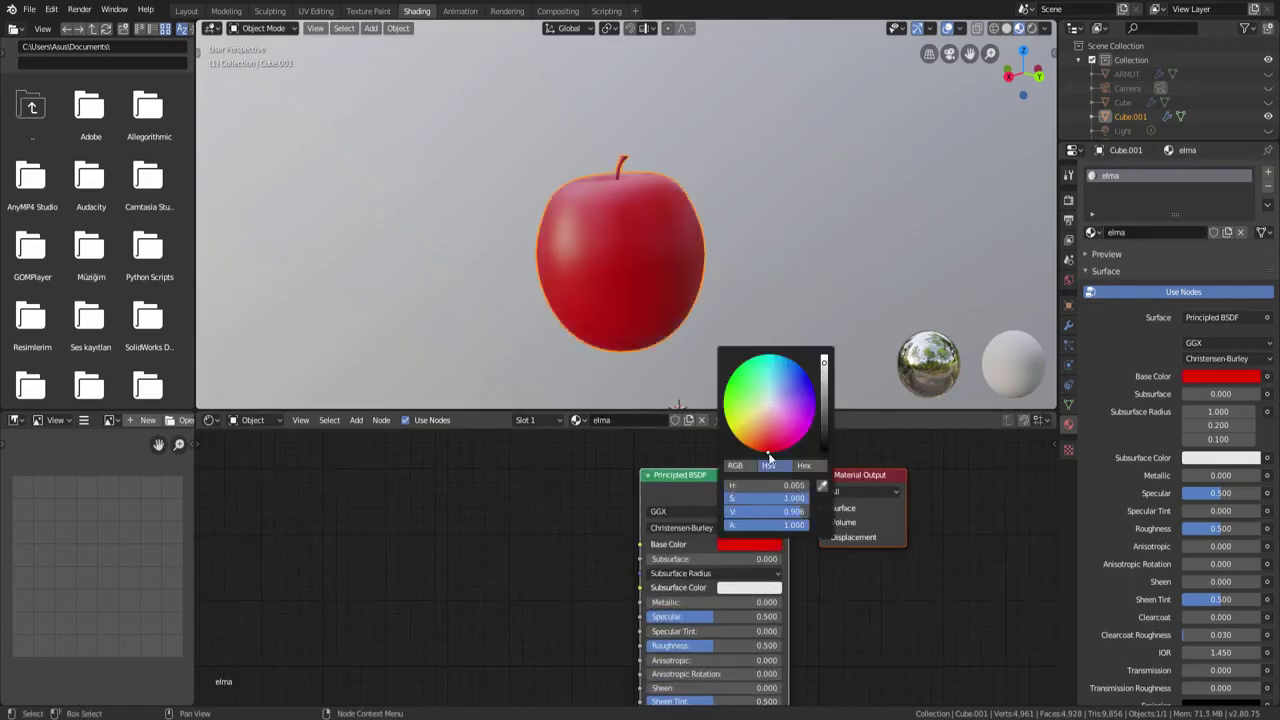
mouse_move(602, 243)
middle_mouse_down()
mouse_move(644, 315)
mouse_move(729, 260)
middle_mouse_up()
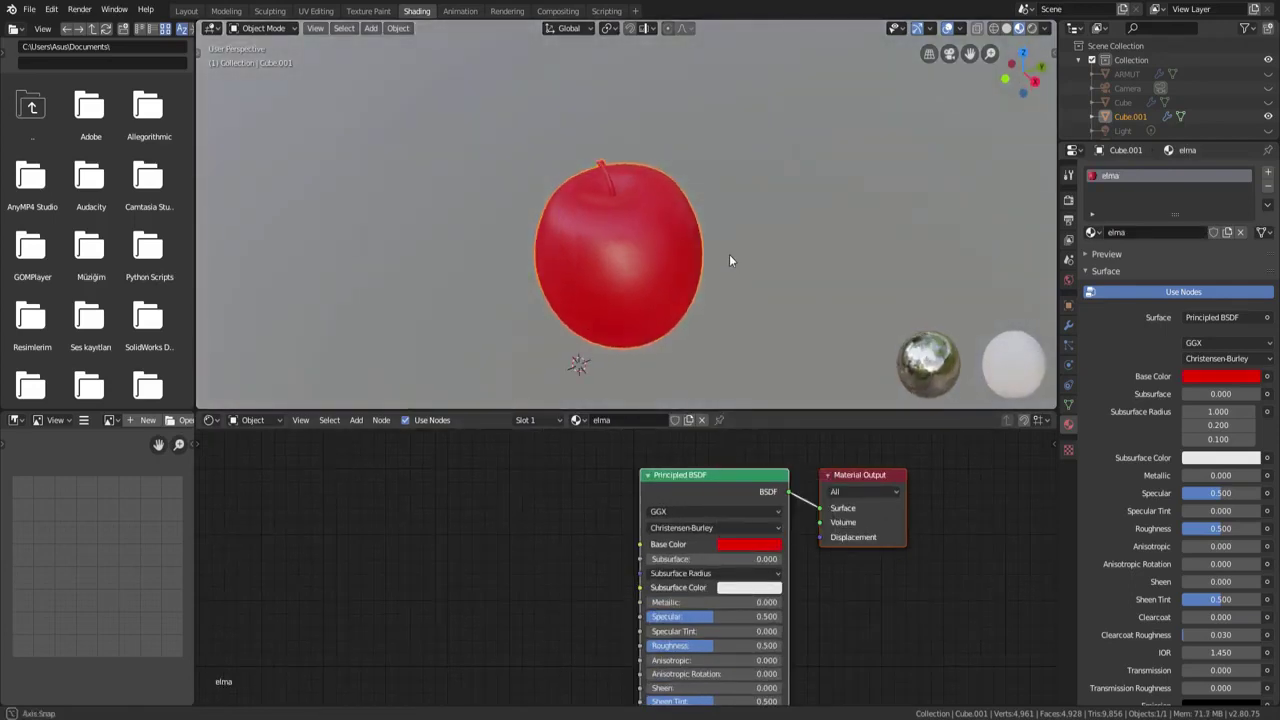
scroll(621, 238, "up", 1)
mouse_move(622, 241)
middle_mouse_down()
mouse_move(648, 209)
mouse_move(717, 260)
mouse_move(760, 157)
mouse_move(788, 186)
mouse_move(647, 177)
mouse_move(626, 152)
mouse_move(705, 226)
middle_mouse_up()
scroll(650, 206, "up", 1)
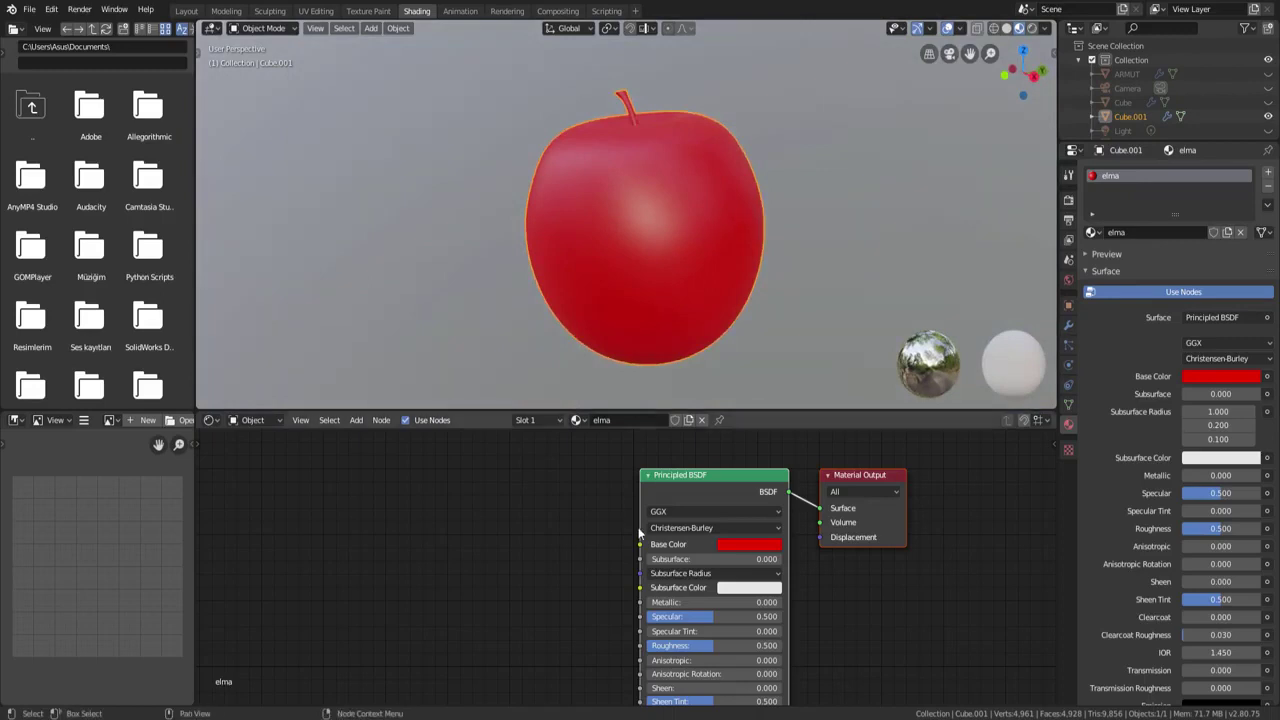
scroll(638, 540, "down", 2)
middle_click_drag(592, 611, 671, 557)
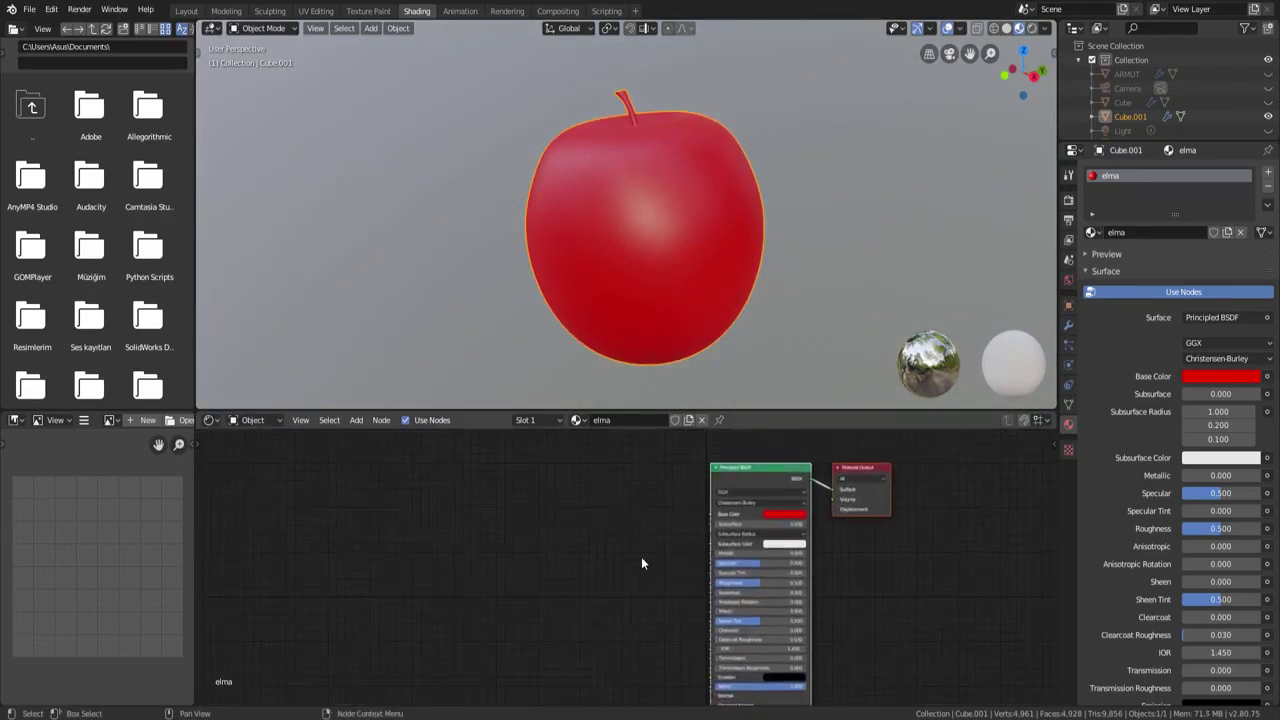
Add a MixRGB node to the left of the apple's shader.
key("shift+a")
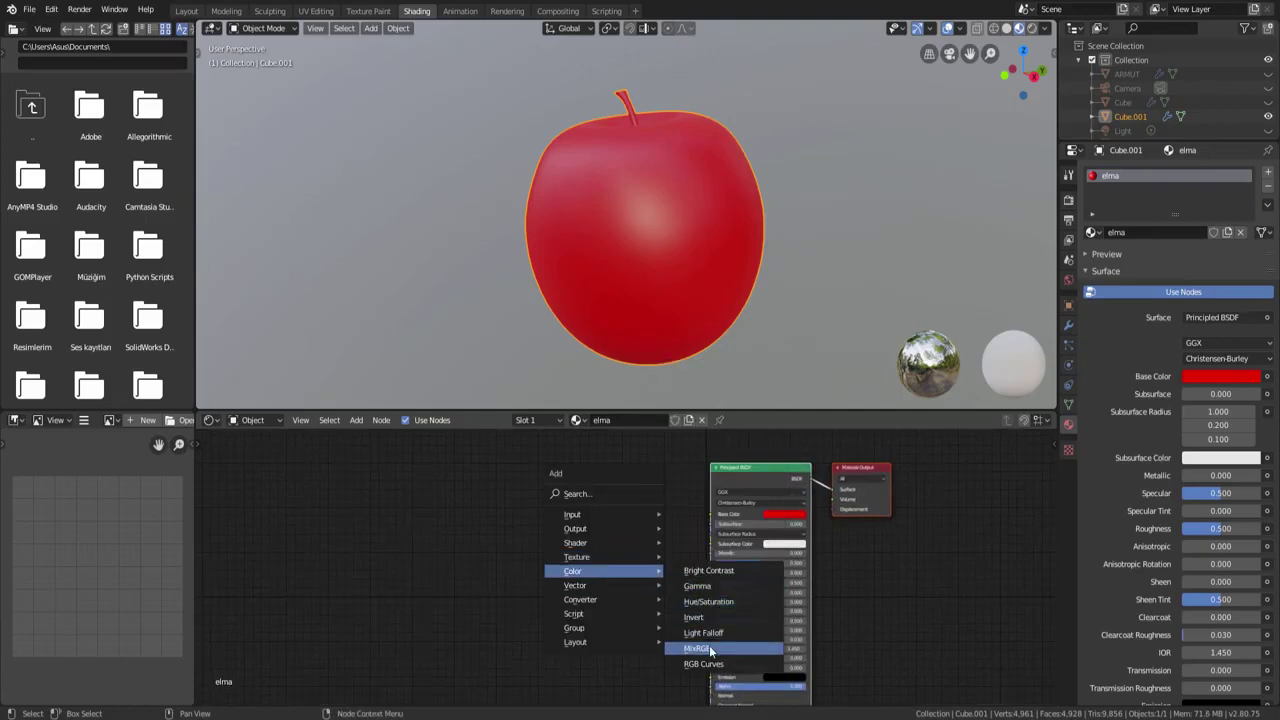
left_click(710, 651)
left_click(640, 562)
scroll(641, 562, "up", 2)
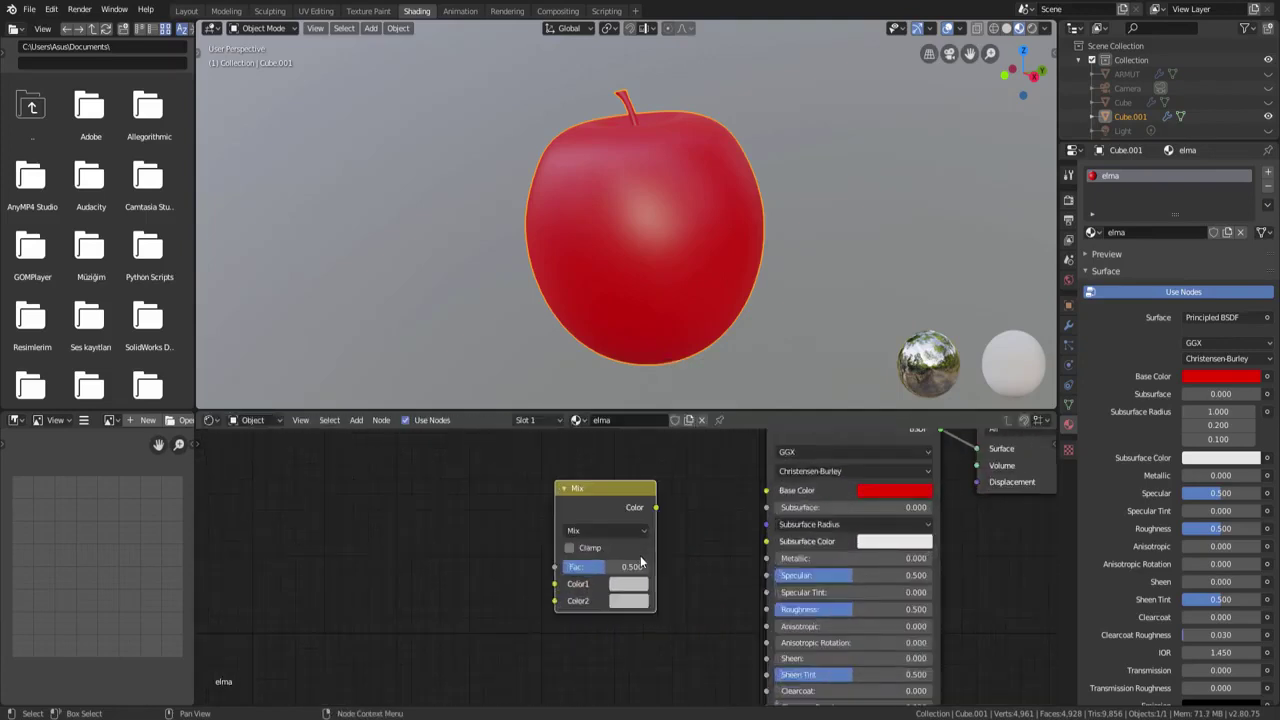
scroll(640, 562, "up", 1)
scroll(640, 562, "up", 1)
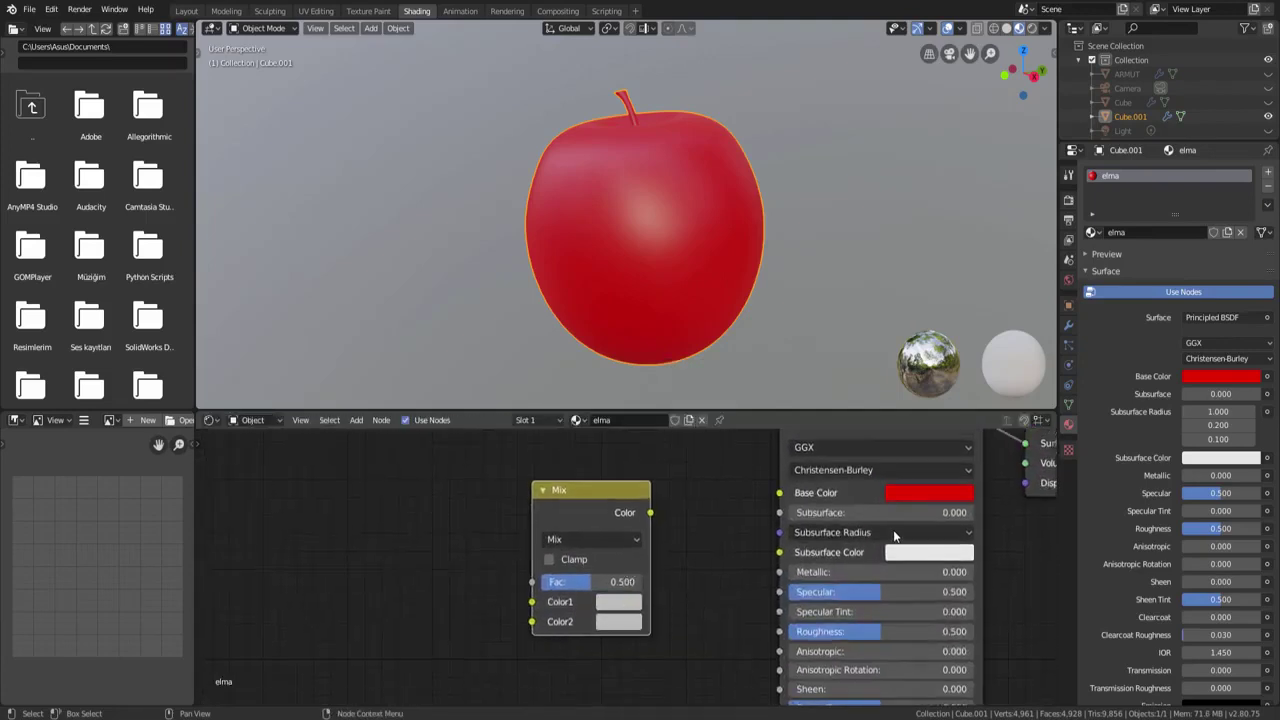
Eyedrop the bright red Base Color into both Mix Color1 and Color2.
left_click(625, 608)
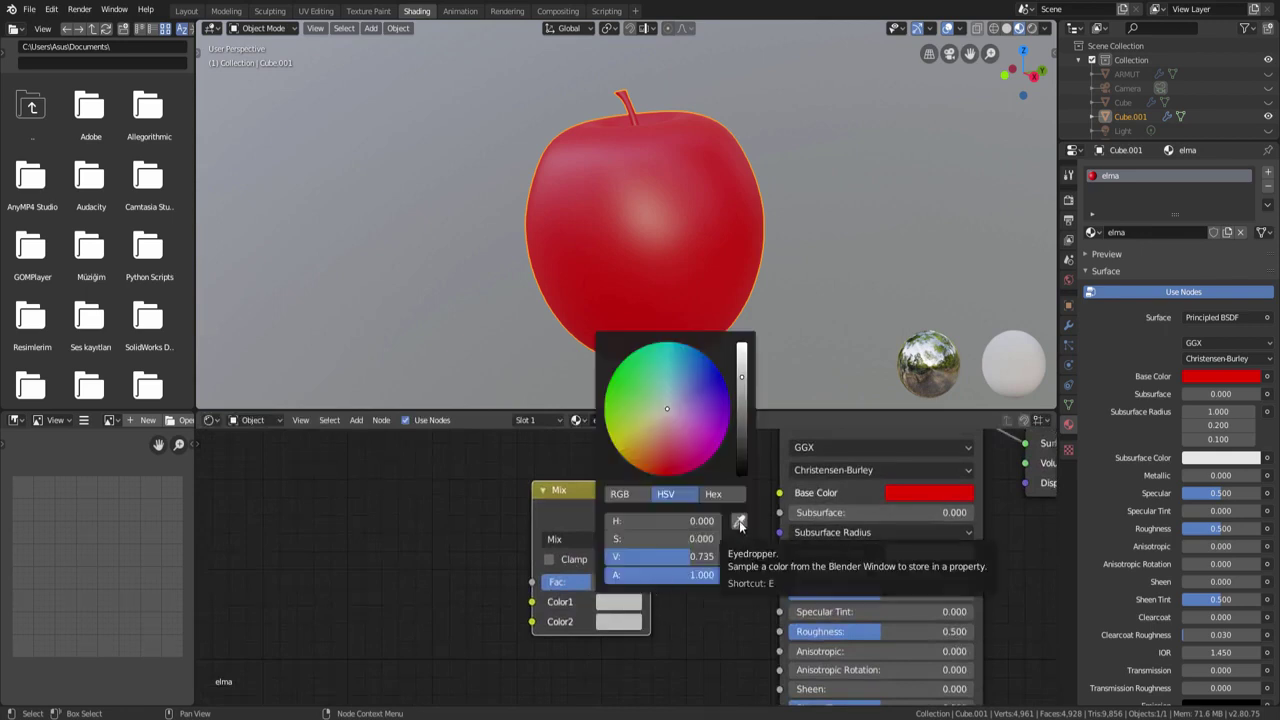
left_click(739, 523)
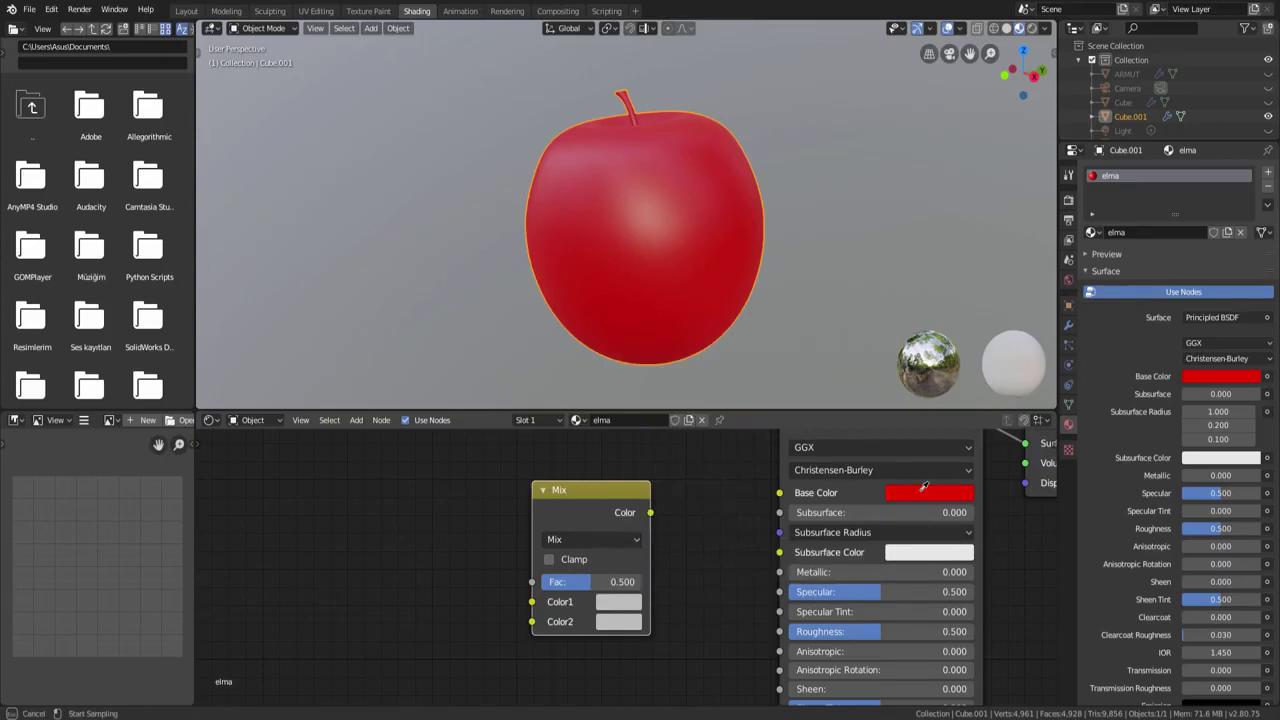
left_click(923, 488)
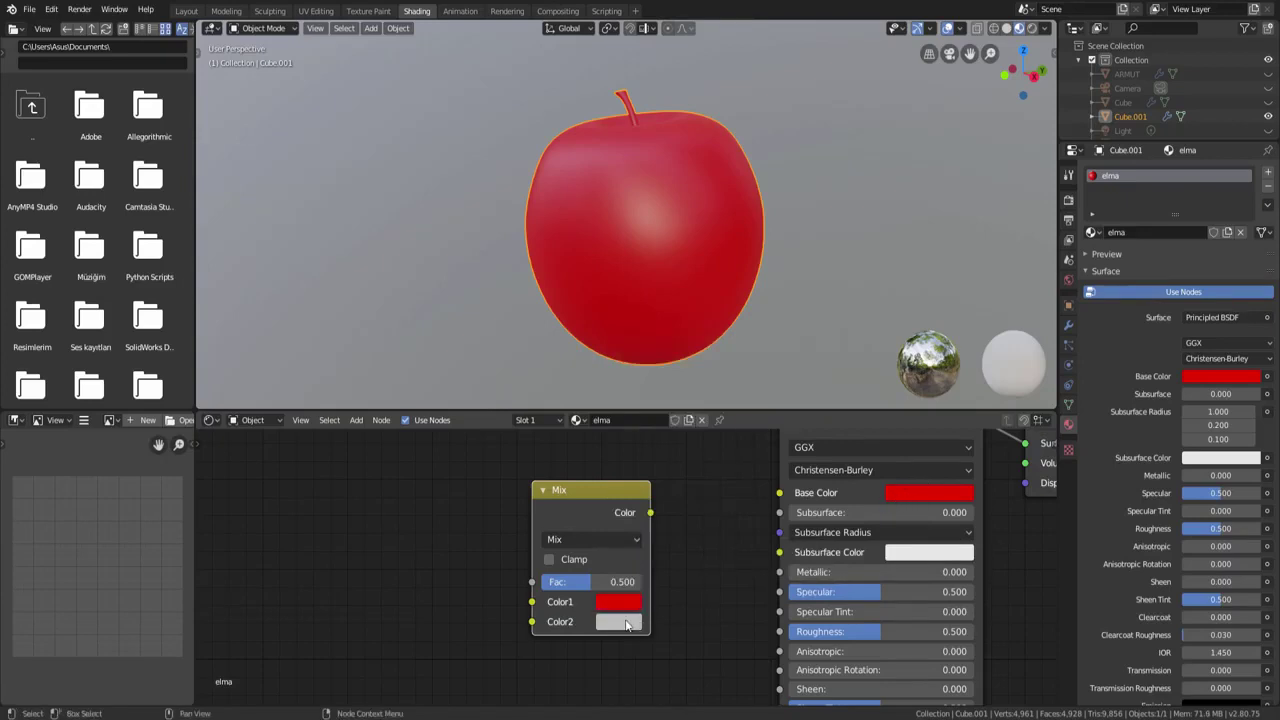
left_click(624, 628)
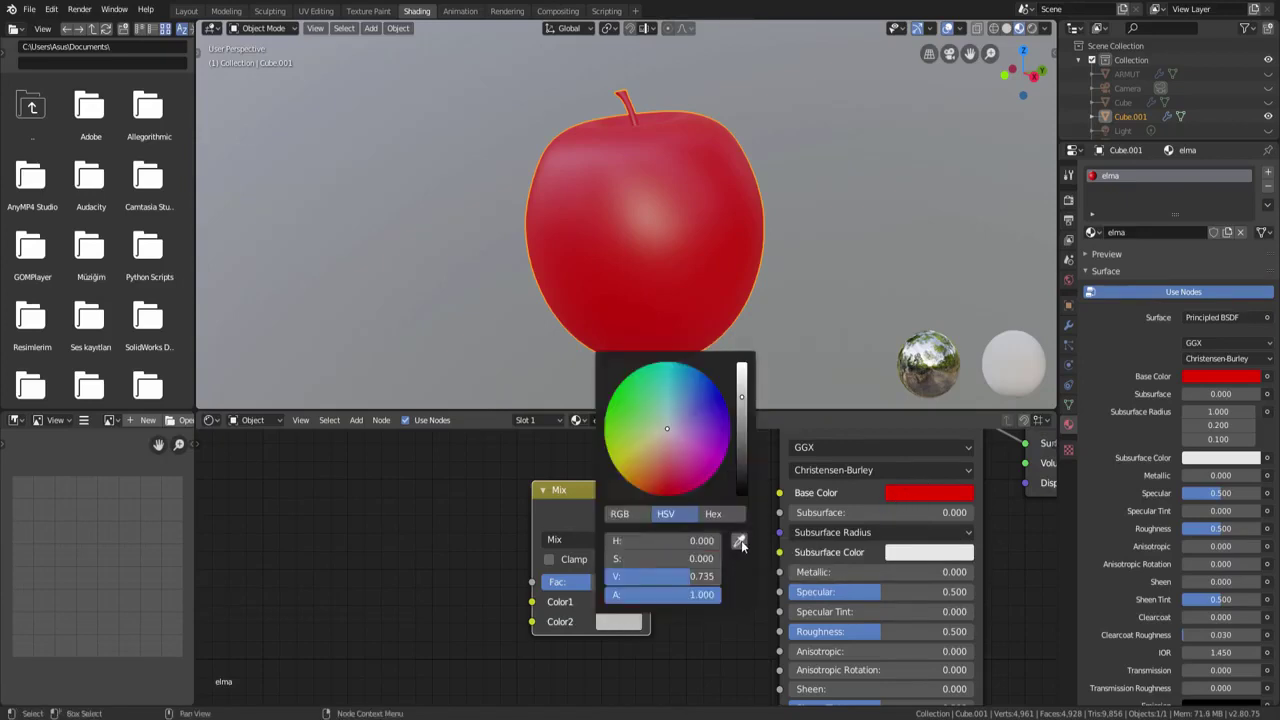
left_click(740, 541)
left_click(913, 495)
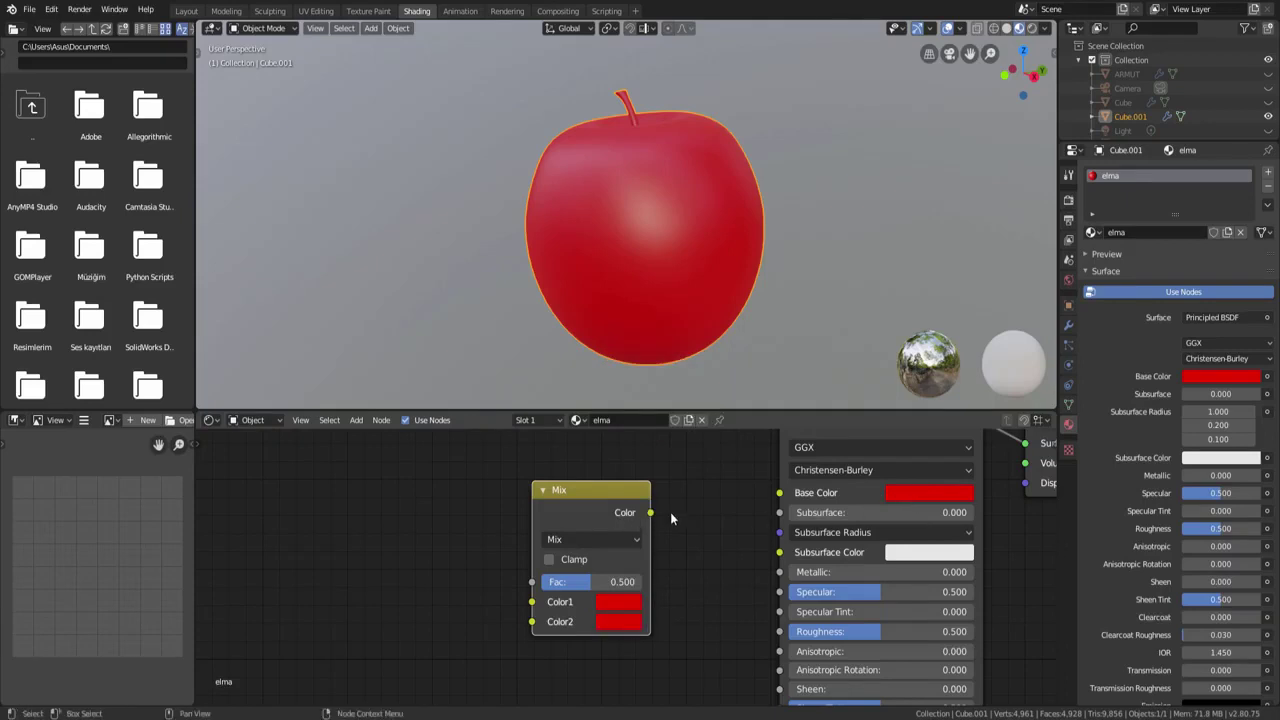
Link the Mix Color output to Base Color and darken Color2 to V 0.501.
left_click_drag(650, 514, 779, 492)
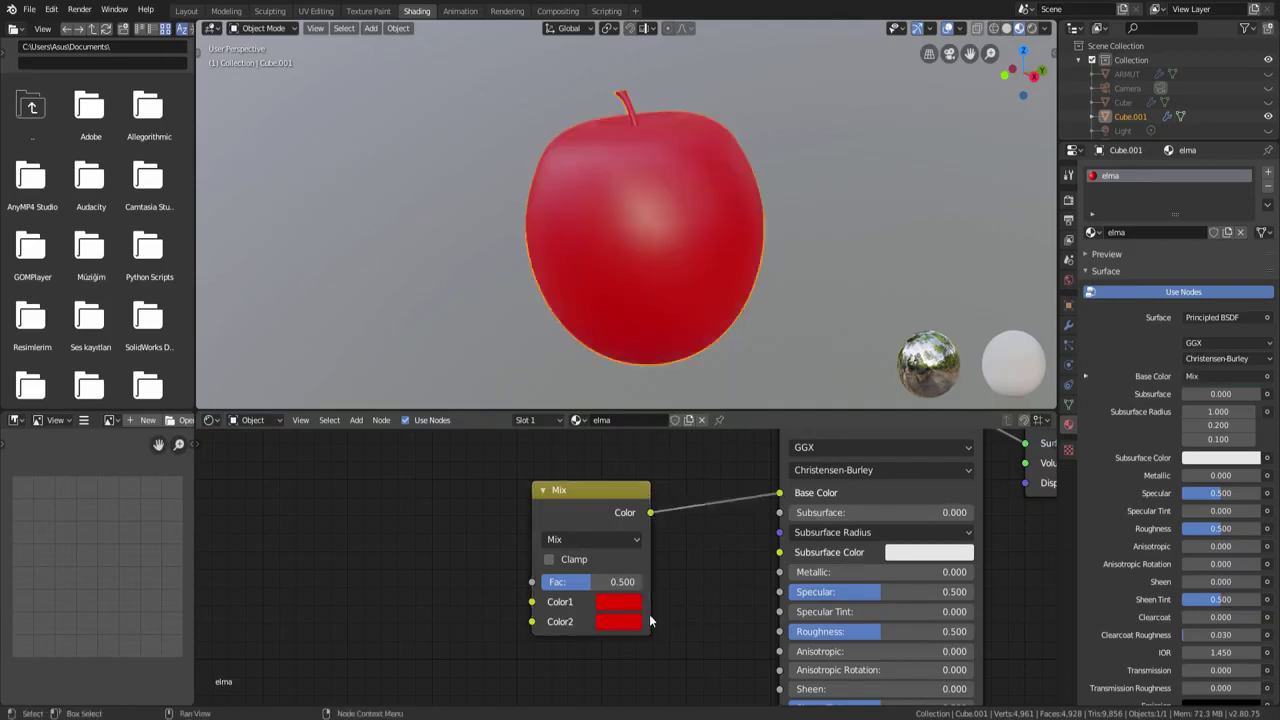
left_click(618, 626)
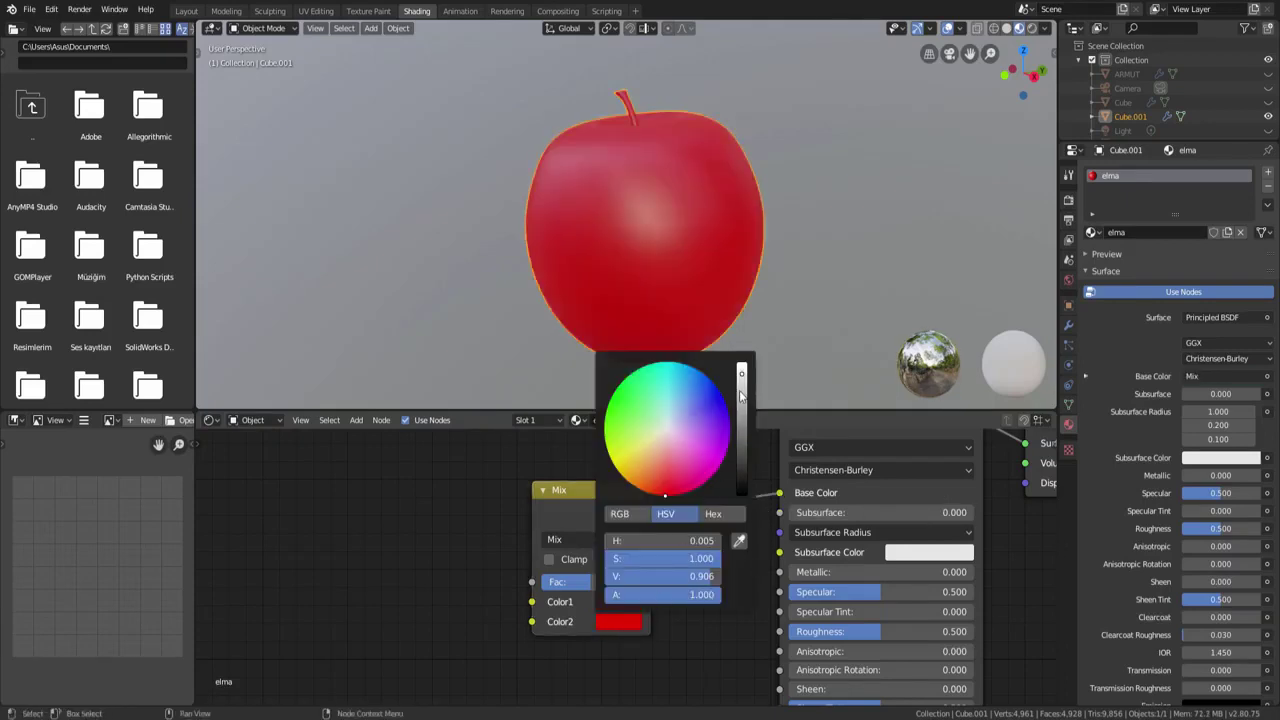
left_click_drag(706, 576, 651, 576)
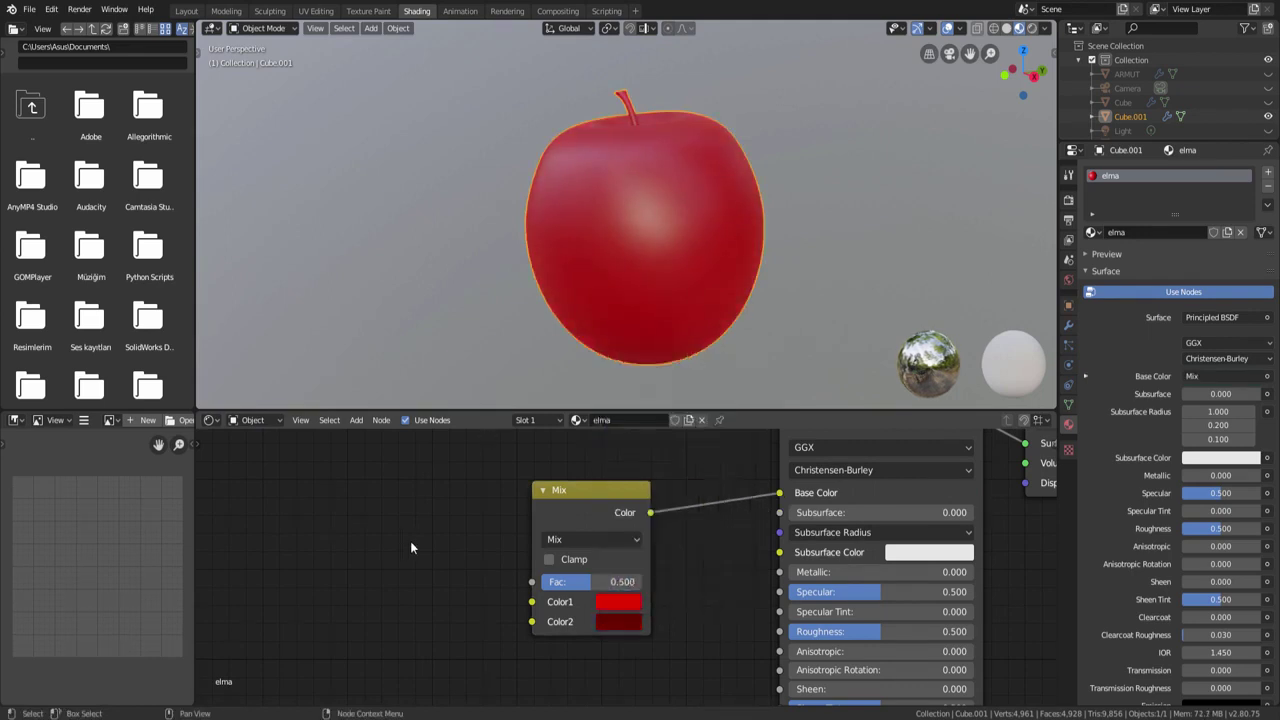
scroll(410, 545, "down", 2)
middle_click_drag(410, 545, 582, 528)
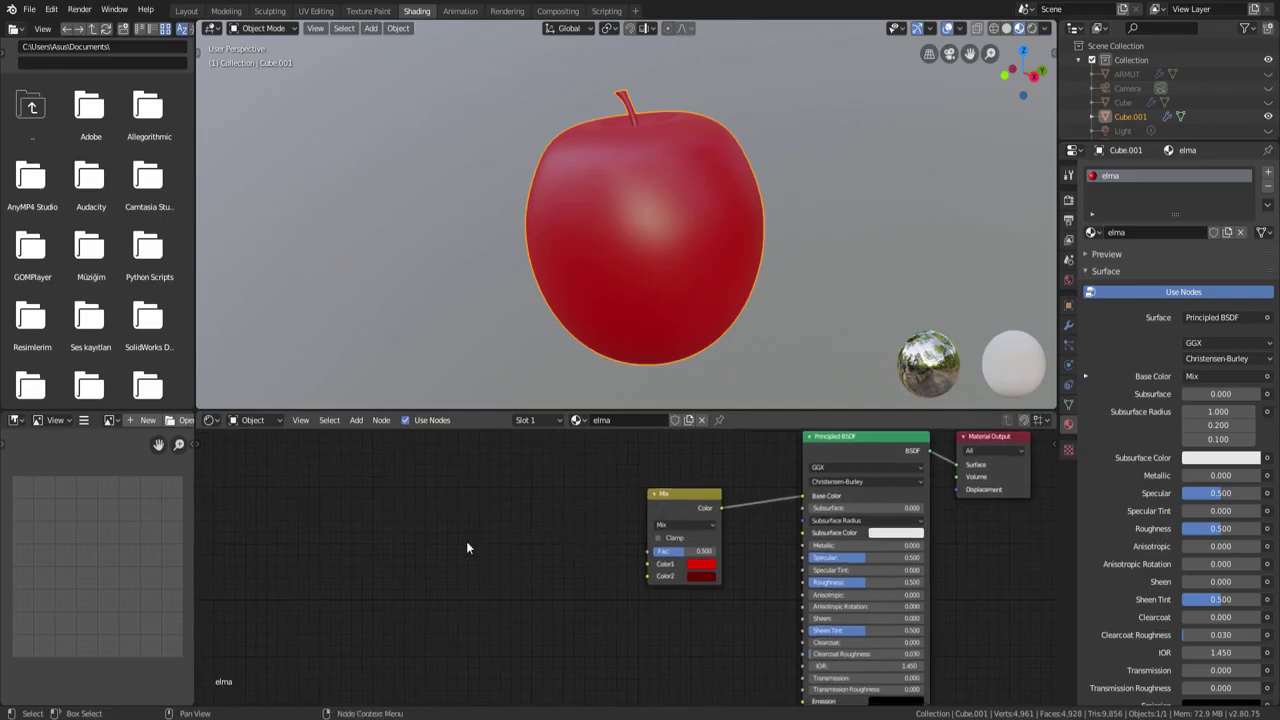
Add a Noise Texture and connect its Fac to the Mix node's Fac.
key("shift+a")
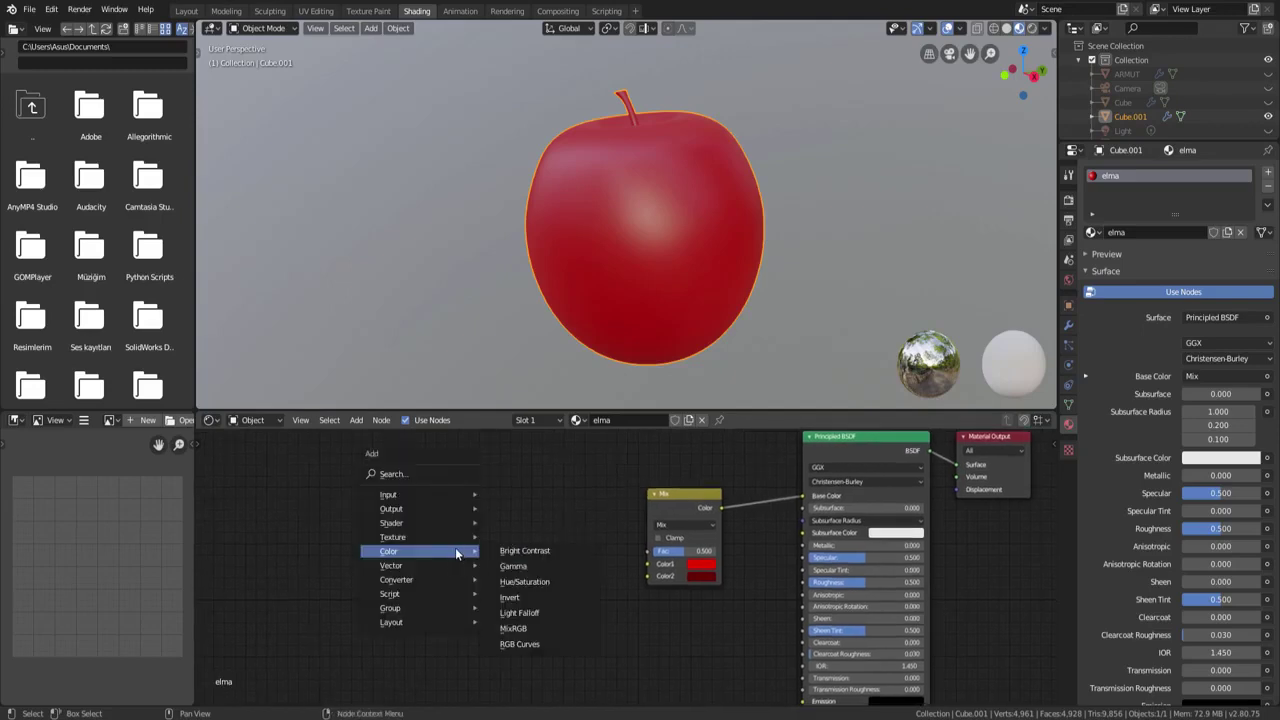
mouse_move(418, 537)
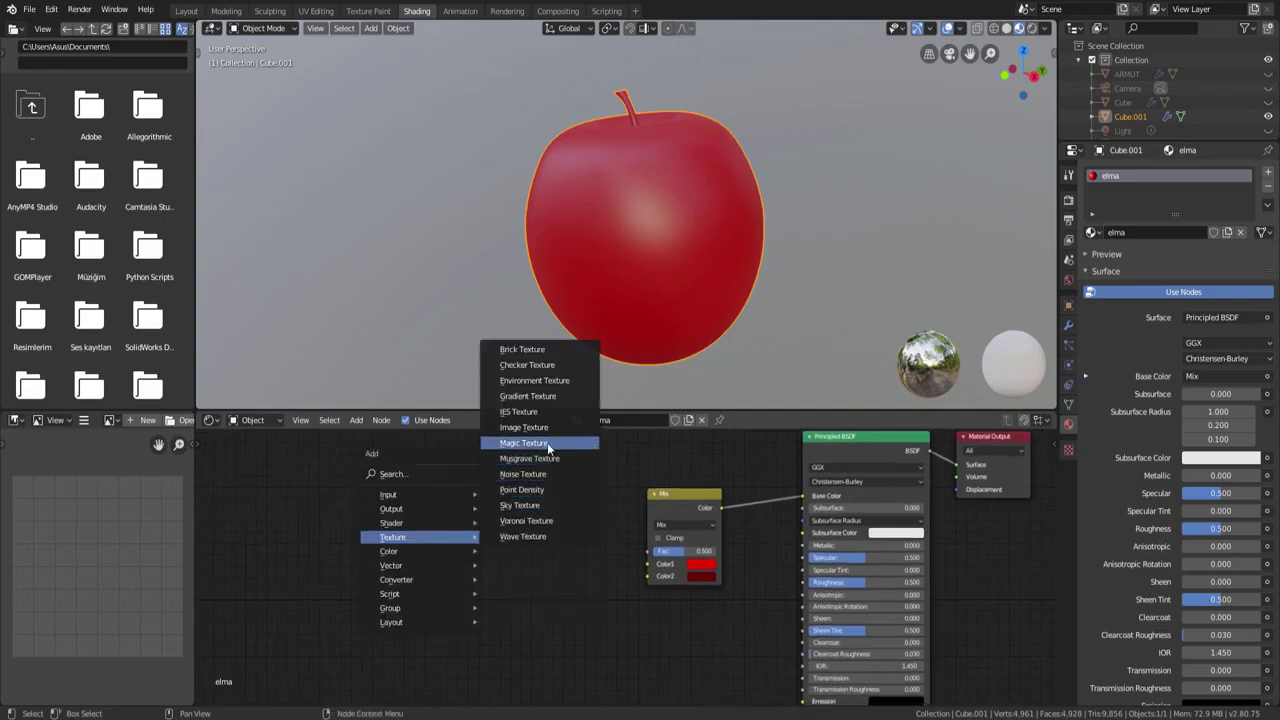
left_click(549, 476)
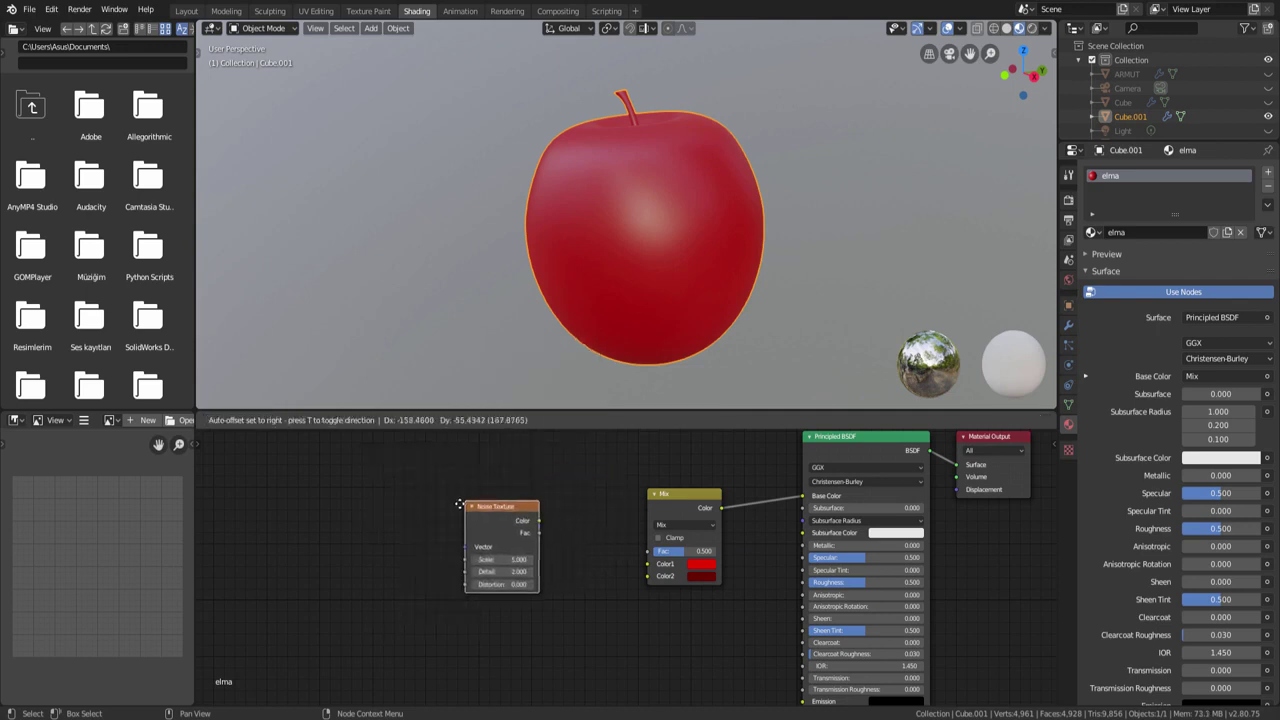
mouse_move(533, 539)
left_mouse_down()
mouse_move(655, 561)
mouse_move(603, 555)
mouse_move(648, 551)
left_mouse_up()
scroll(619, 194, "up", 2)
mouse_move(678, 264)
middle_mouse_down()
mouse_move(726, 313)
mouse_move(770, 297)
middle_mouse_up()
middle_click_drag(697, 270, 626, 358)
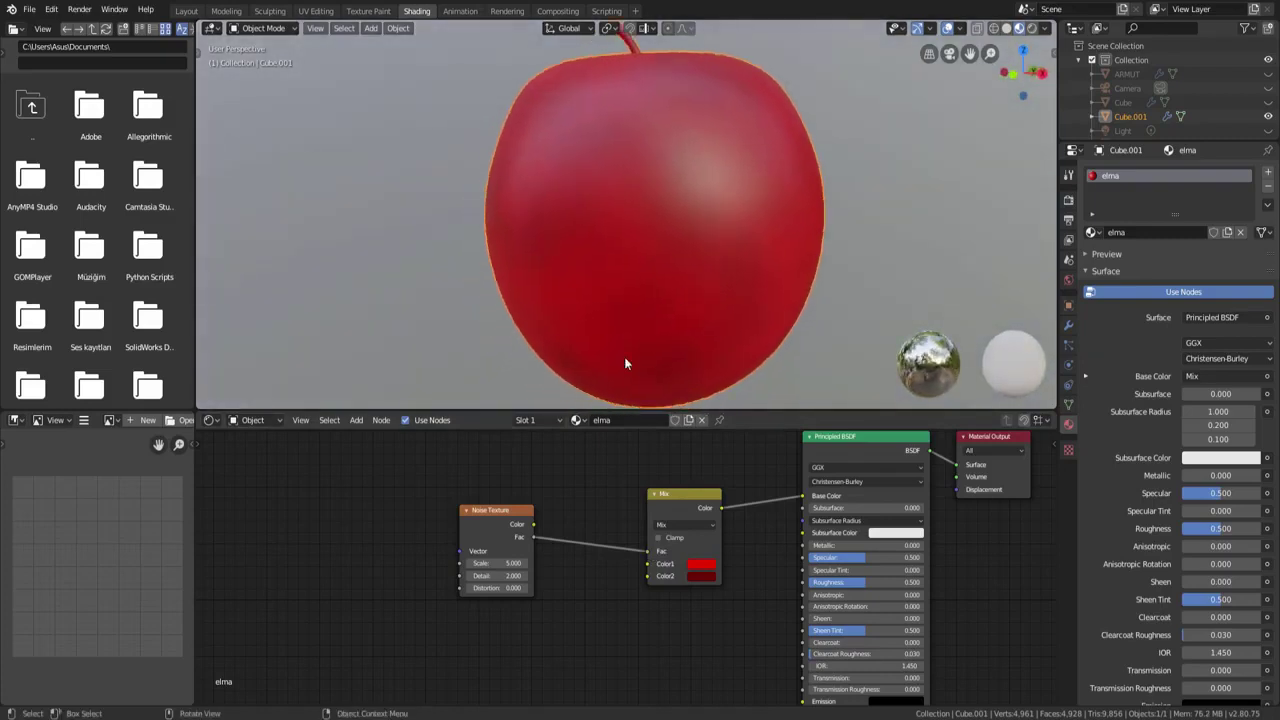
Set the Noise Texture Scale to 60.
left_click(500, 562)
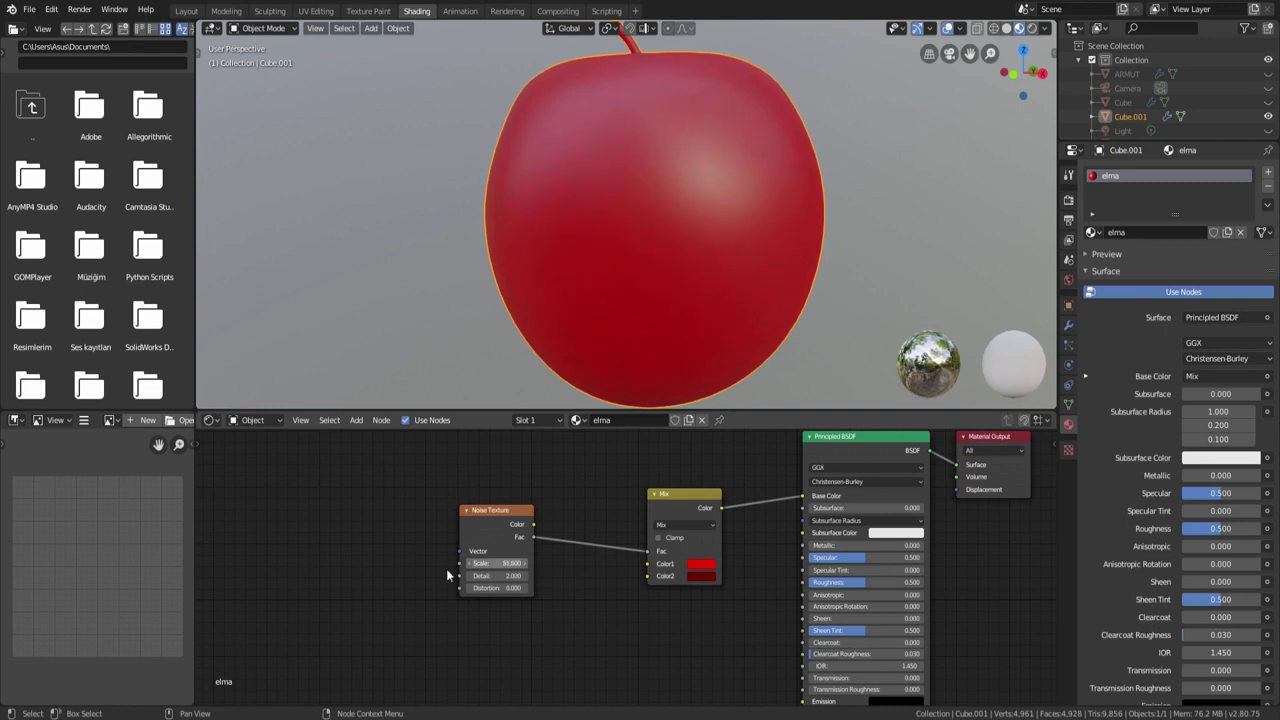
left_click_drag(448, 575, 481, 563)
double_click(490, 563)
type("60.000")
key("Return")
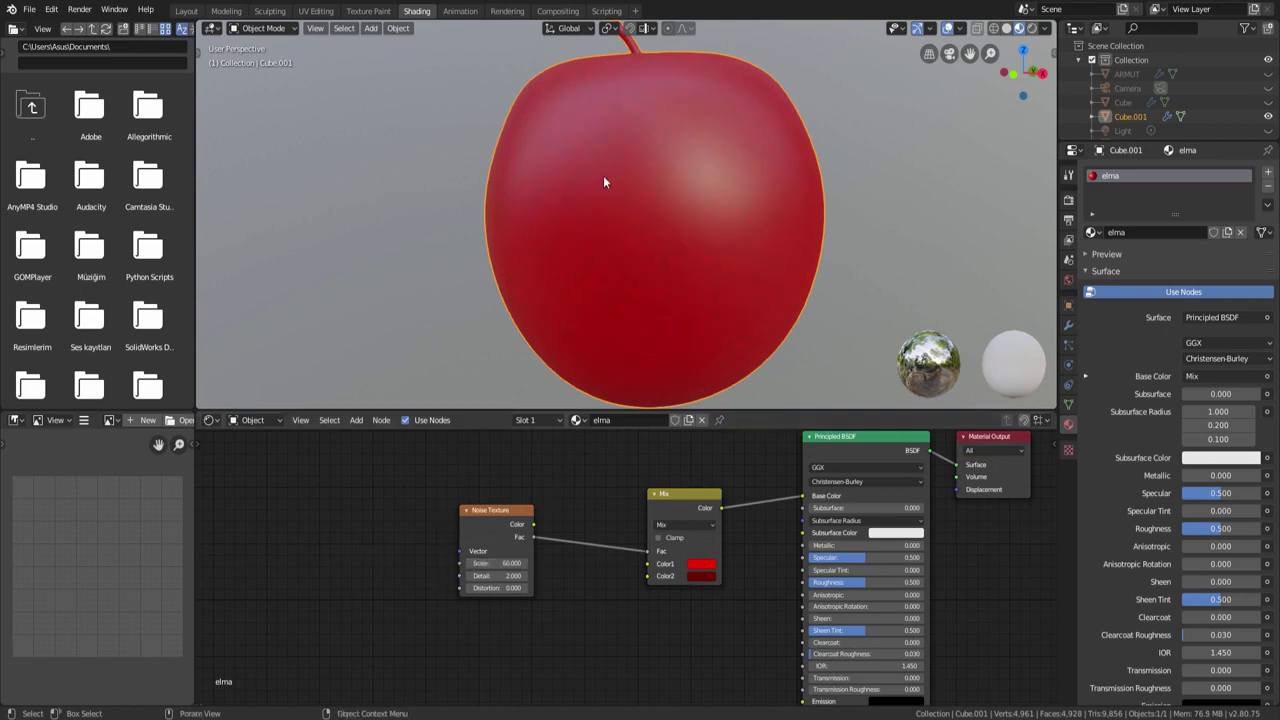
Lower the elma material's Specular to 0.132.
mouse_move(603, 175)
middle_mouse_down()
mouse_move(671, 269)
mouse_move(575, 225)
mouse_move(566, 162)
mouse_move(630, 165)
mouse_move(716, 219)
mouse_move(780, 212)
mouse_move(714, 257)
mouse_move(737, 249)
mouse_move(646, 156)
mouse_move(542, 136)
mouse_move(561, 128)
middle_mouse_up()
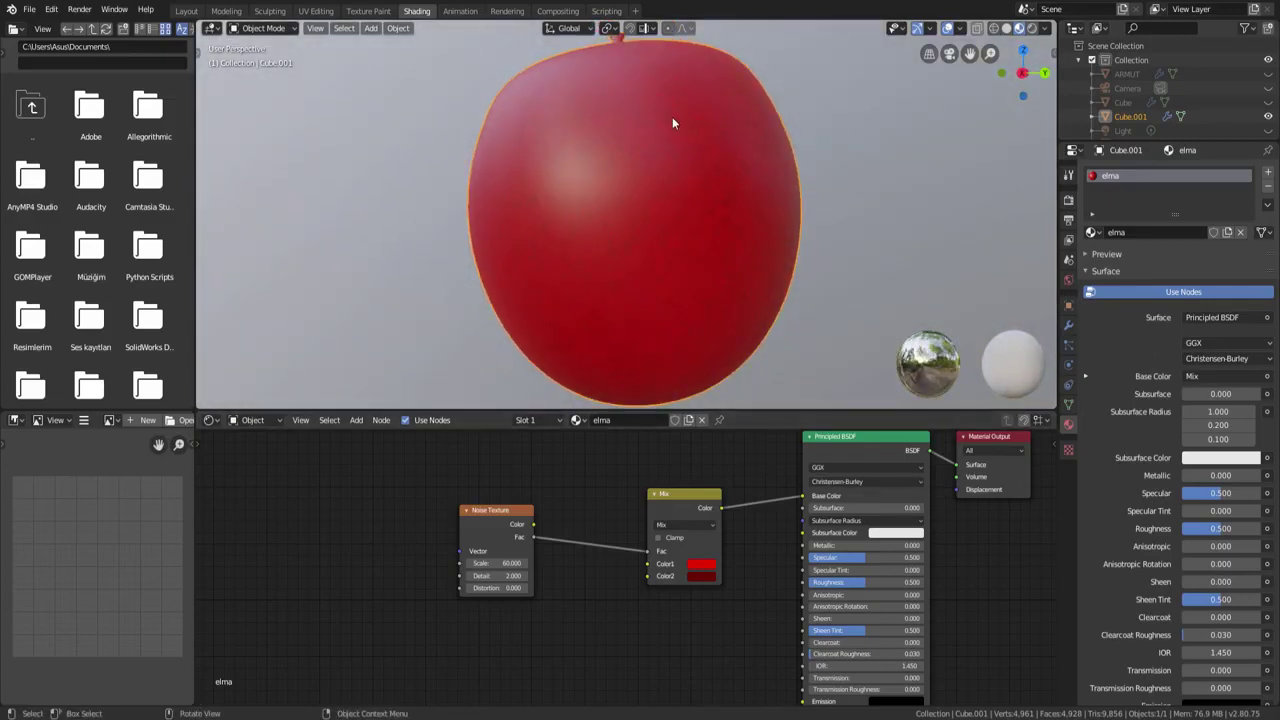
middle_click_drag(674, 120, 528, 191)
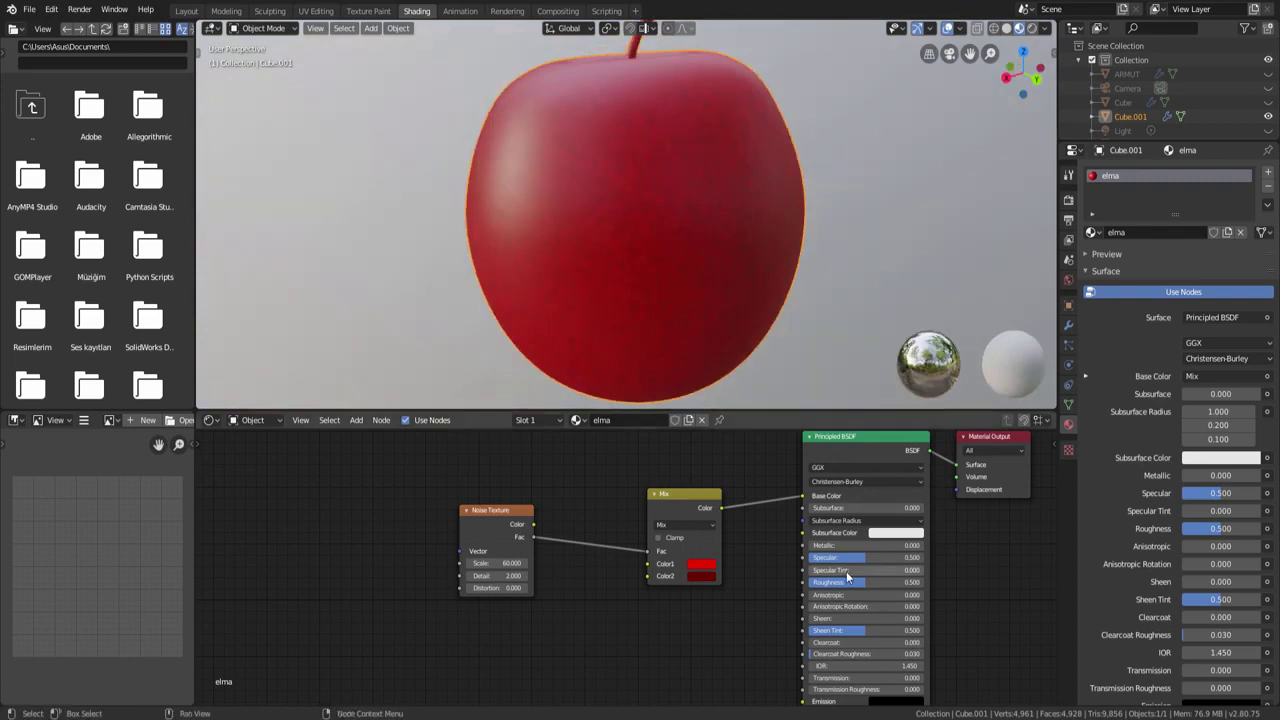
mouse_move(856, 557)
left_mouse_down()
mouse_move(816, 557)
mouse_move(843, 588)
left_mouse_up()
scroll(749, 307, "down", 3)
Lower the elma Roughness to 0.305 and inspect the apple's highlight.
mouse_move(717, 282)
middle_mouse_down()
mouse_move(842, 224)
mouse_move(716, 200)
mouse_move(754, 268)
mouse_move(810, 282)
middle_mouse_up()
scroll(708, 250, "up", 2)
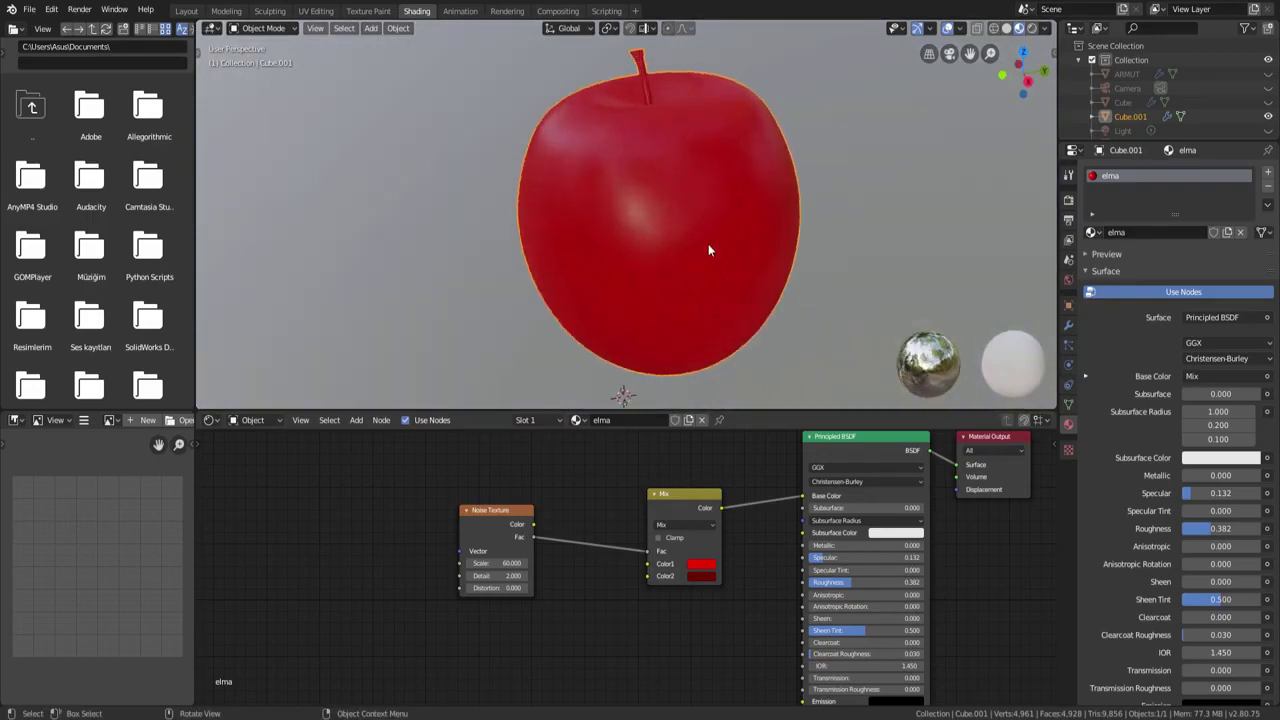
mouse_move(708, 250)
middle_mouse_down()
mouse_move(818, 200)
mouse_move(860, 234)
mouse_move(814, 246)
mouse_move(666, 234)
middle_mouse_up()
scroll(800, 261, "up", 2)
scroll(800, 261, "down", 2)
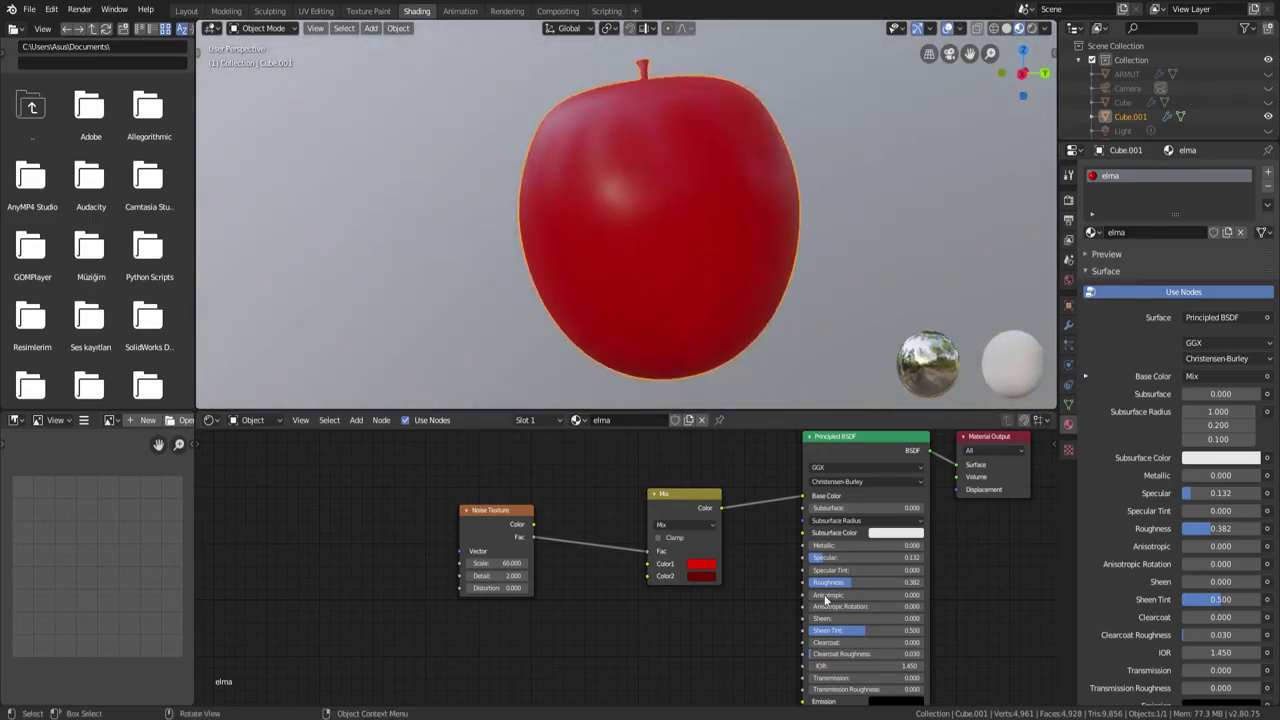
left_click_drag(847, 582, 838, 582)
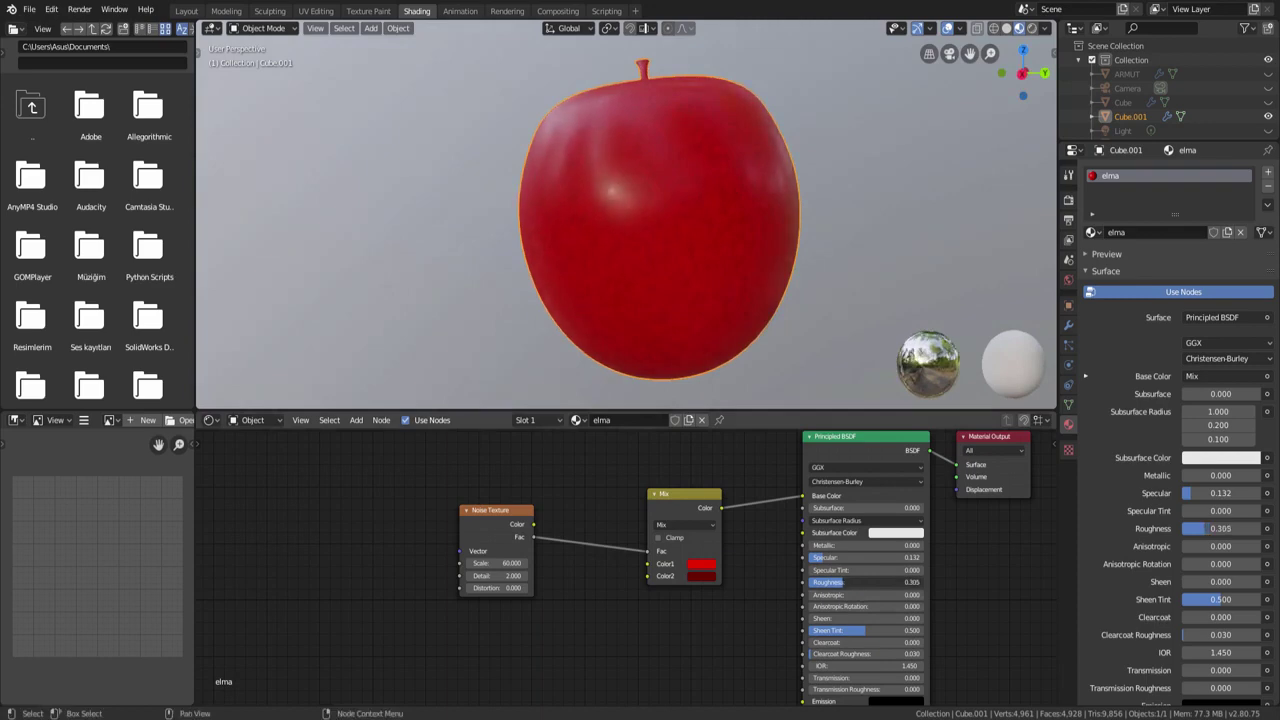
mouse_move(738, 279)
middle_mouse_down()
mouse_move(700, 323)
mouse_move(775, 344)
mouse_move(725, 290)
mouse_move(760, 337)
mouse_move(720, 176)
middle_mouse_up()
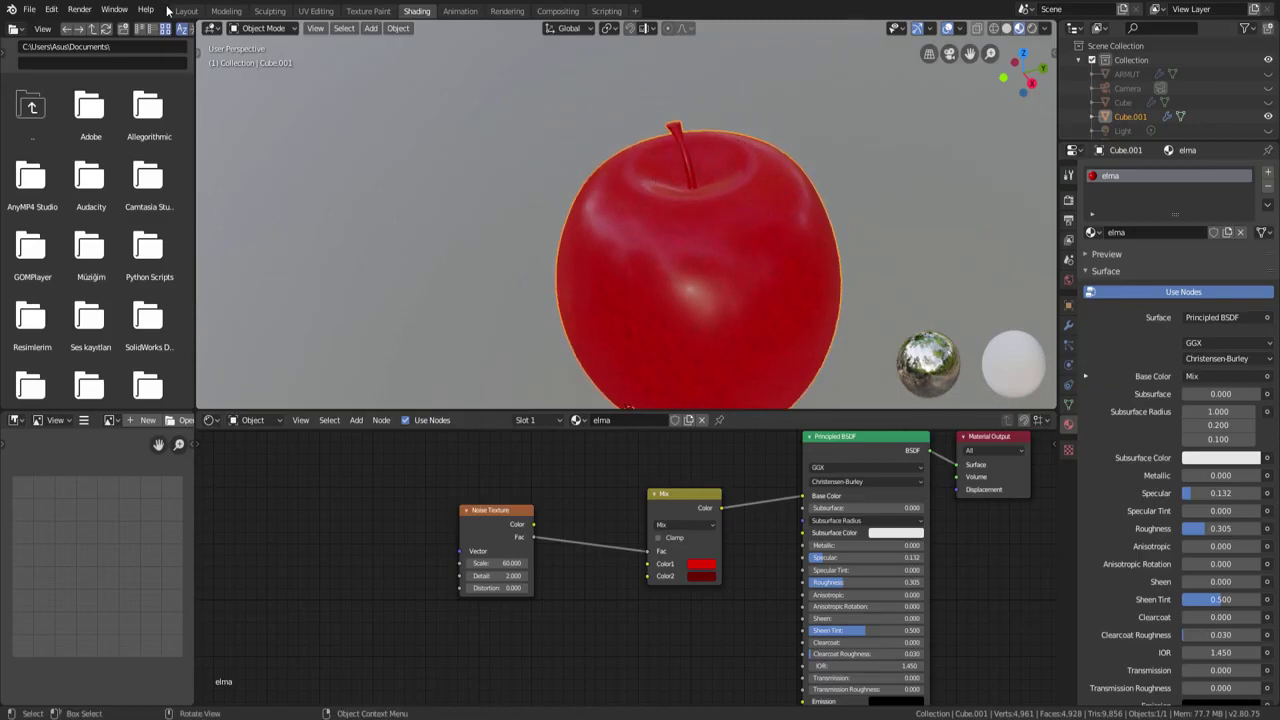
Put the apple in Edit Mode with face select active.
left_click(258, 28)
left_click(256, 58)
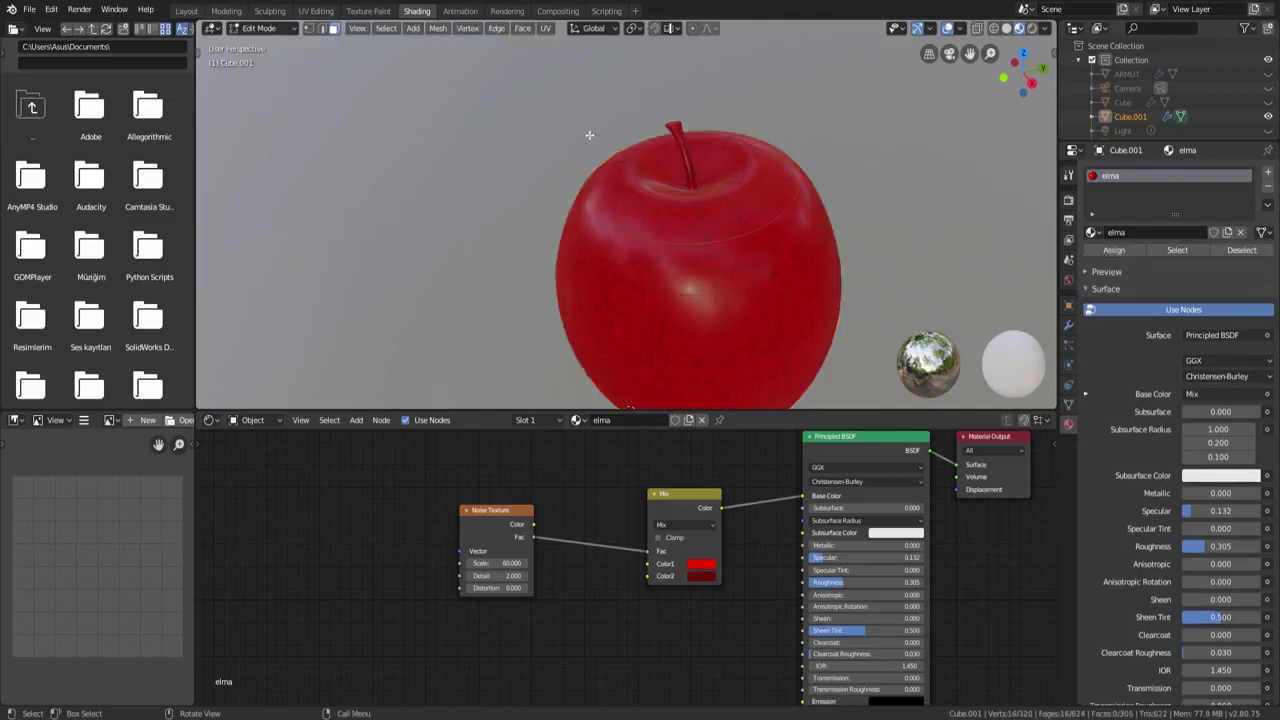
scroll(589, 134, "up", 1)
scroll(589, 134, "up", 1)
left_click(335, 30)
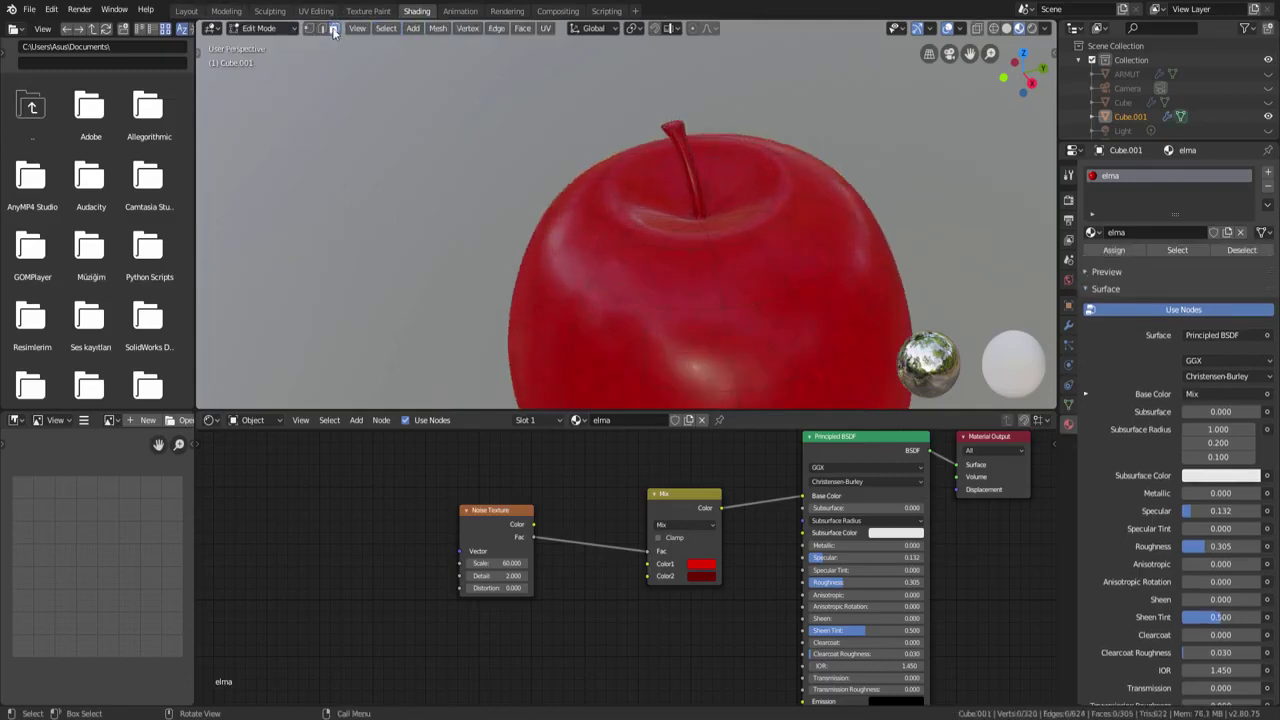
scroll(660, 150, "up", 1)
scroll(680, 170, "up", 1)
Select the stem's top face and grow the selection down the whole stem.
left_click(673, 177)
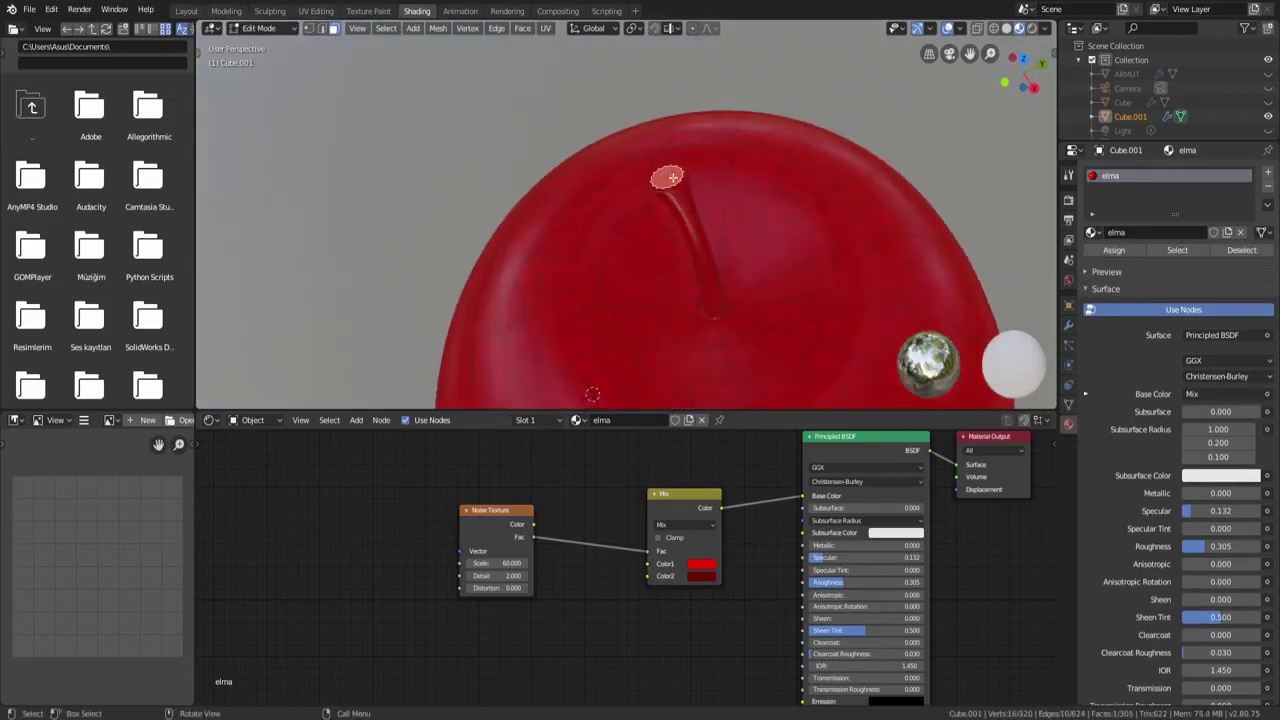
key("ctrl+KP_Add")
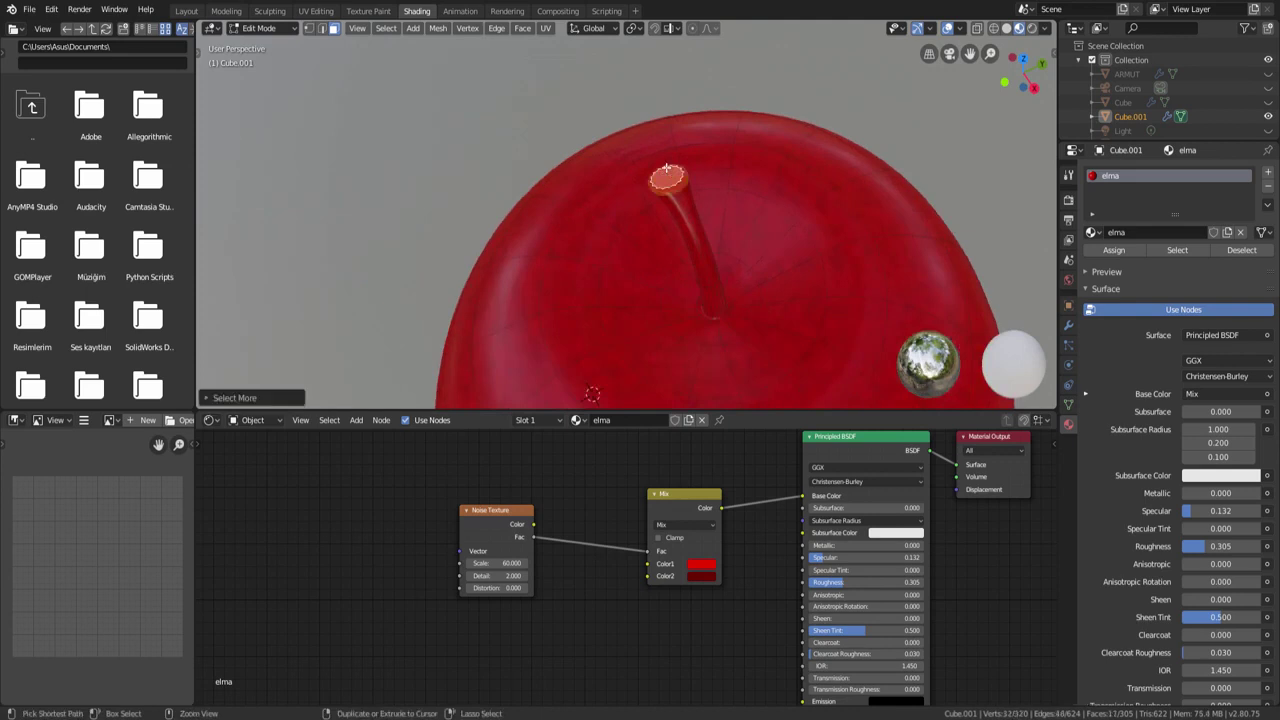
key("ctrl+KP_Add")
key("ctrl+KP_Add")
key("ctrl+KP_Add")
key("ctrl+KP_Add")
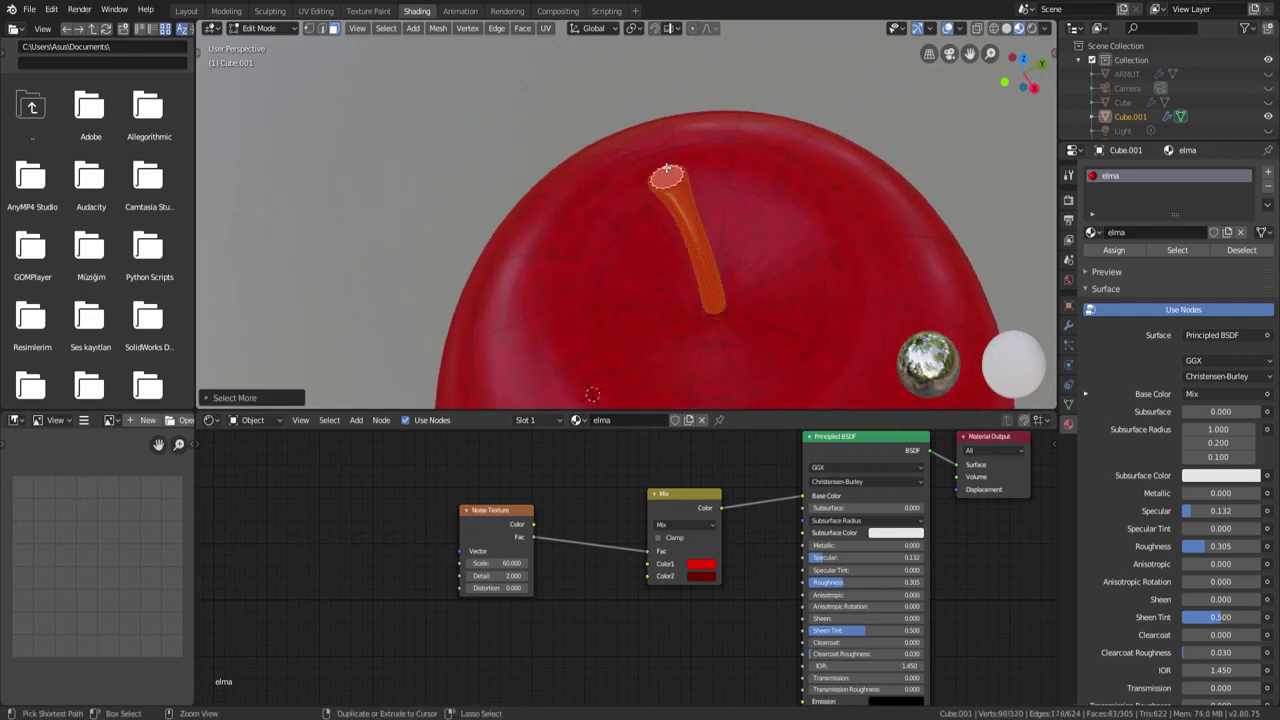
key("ctrl+KP_Add")
scroll(700, 185, "down", 1)
scroll(720, 200, "down", 2)
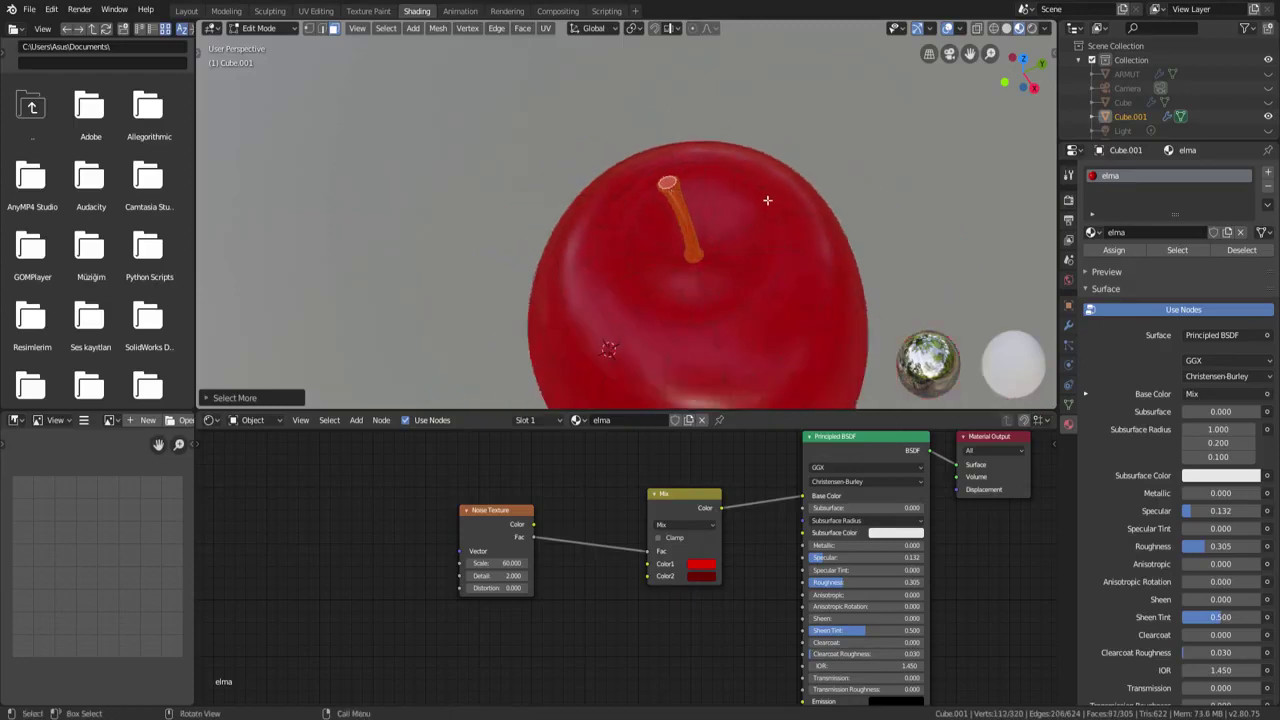
scroll(760, 185, "down", 2)
Add a second material slot with a new material elmasap assigned to the stem faces.
left_click(1268, 172)
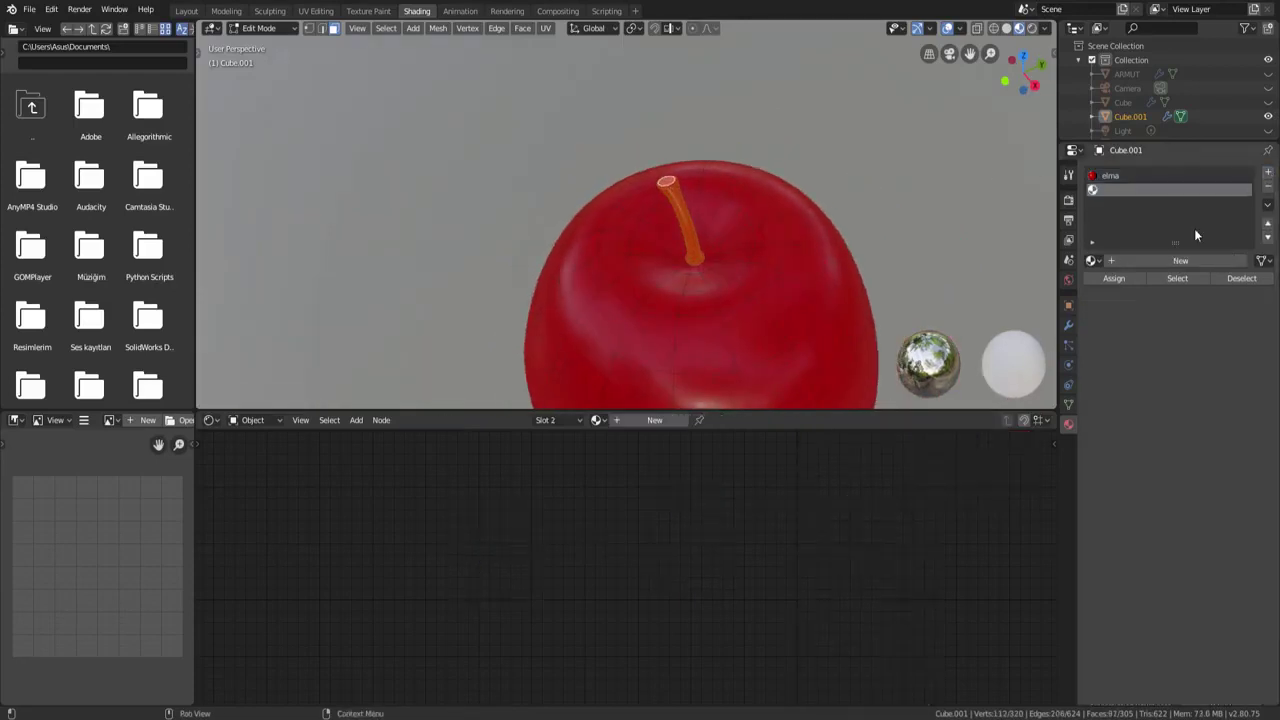
left_click(1157, 261)
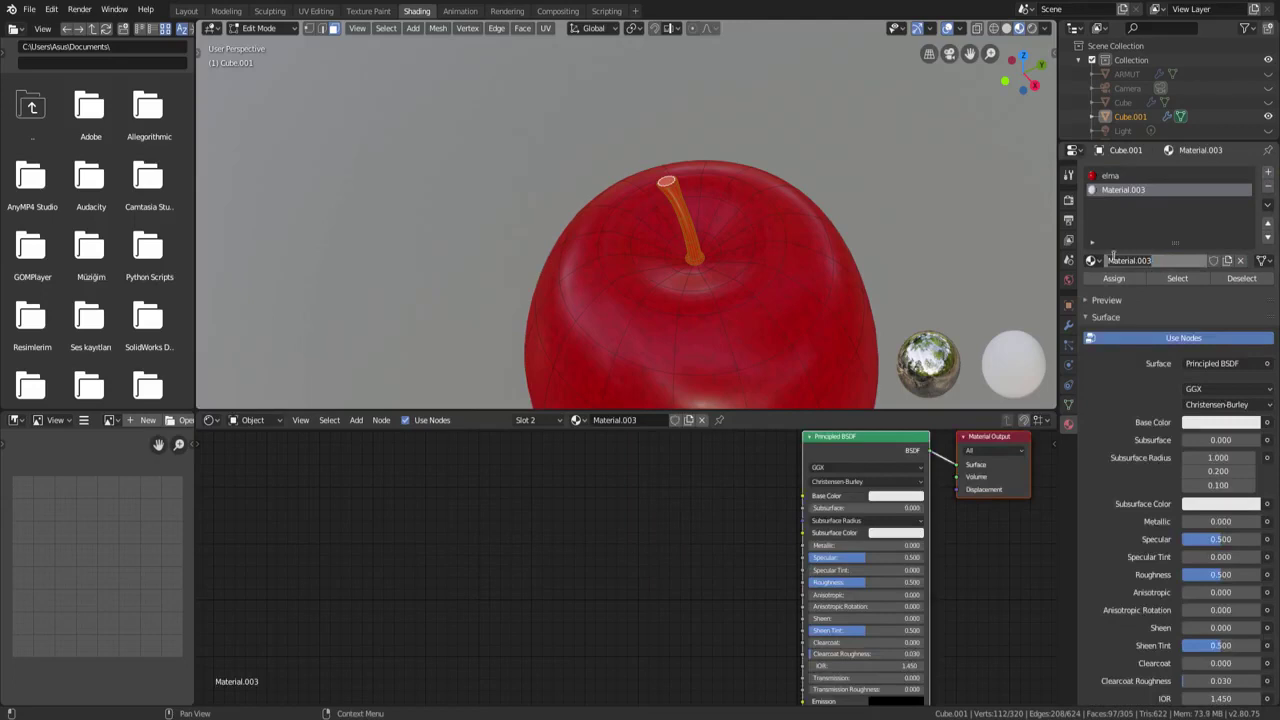
type("elmasap")
key("Return")
left_click(1114, 278)
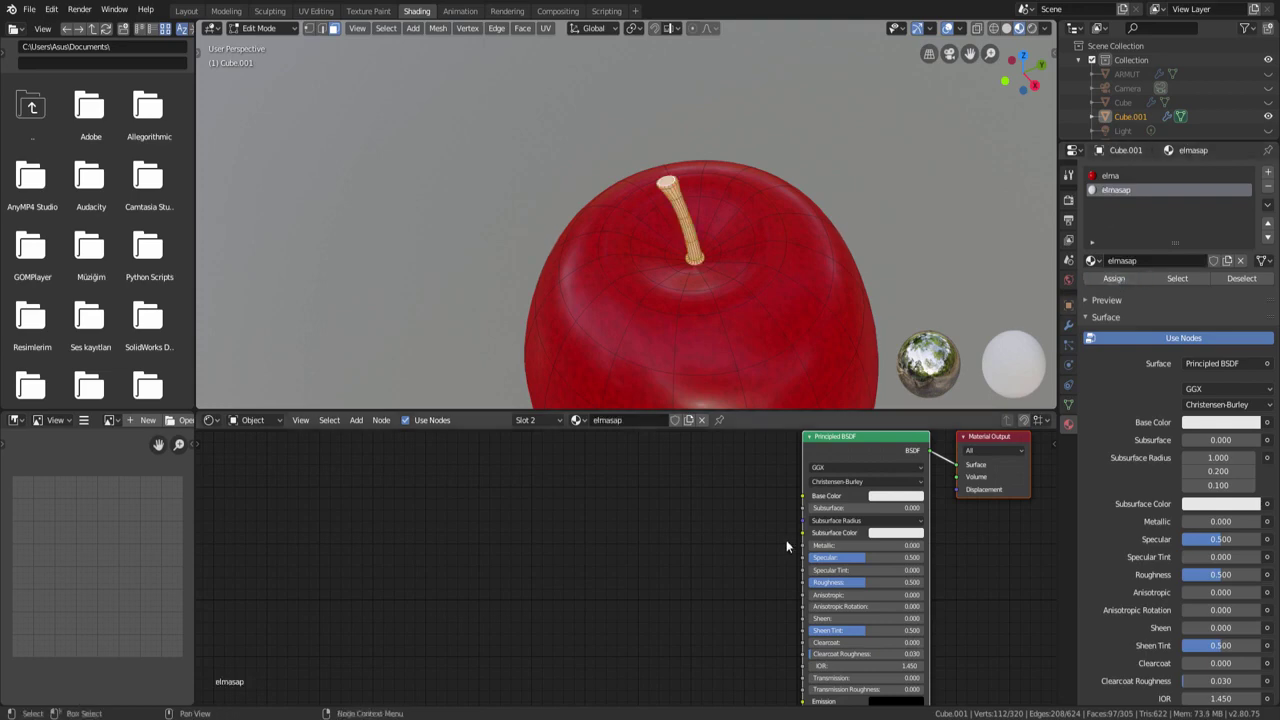
Give elmasap a dark red Base Color and Specular 0.195.
scroll(786, 540, "down", 1)
scroll(860, 512, "up", 1)
scroll(860, 512, "up", 1)
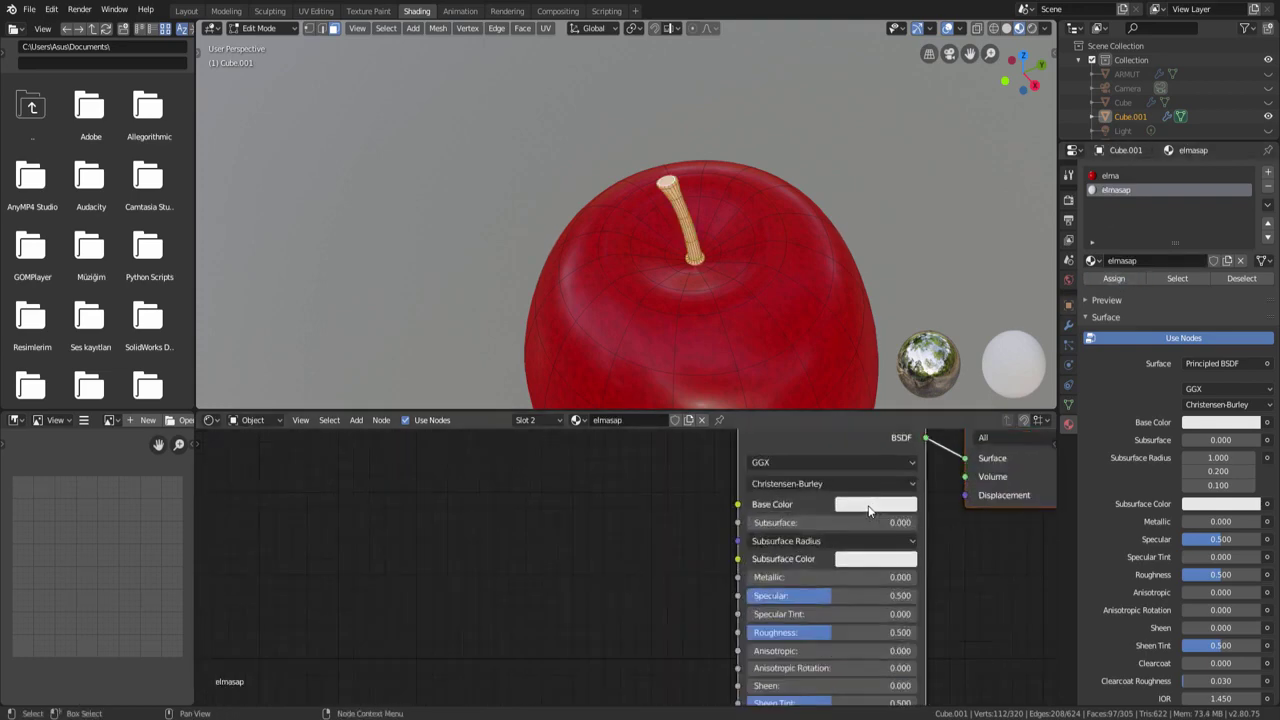
scroll(864, 508, "up", 1)
left_click(868, 506)
left_click_drag(901, 325, 891, 386)
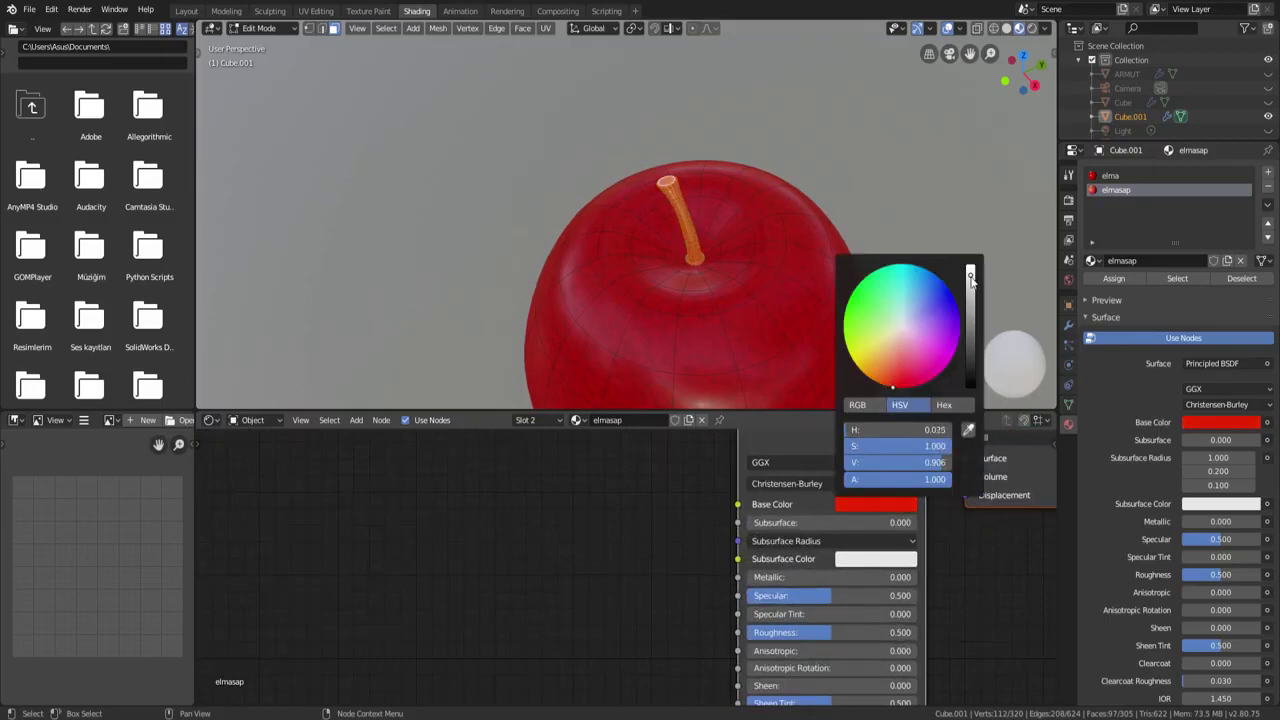
left_click_drag(970, 280, 970, 333)
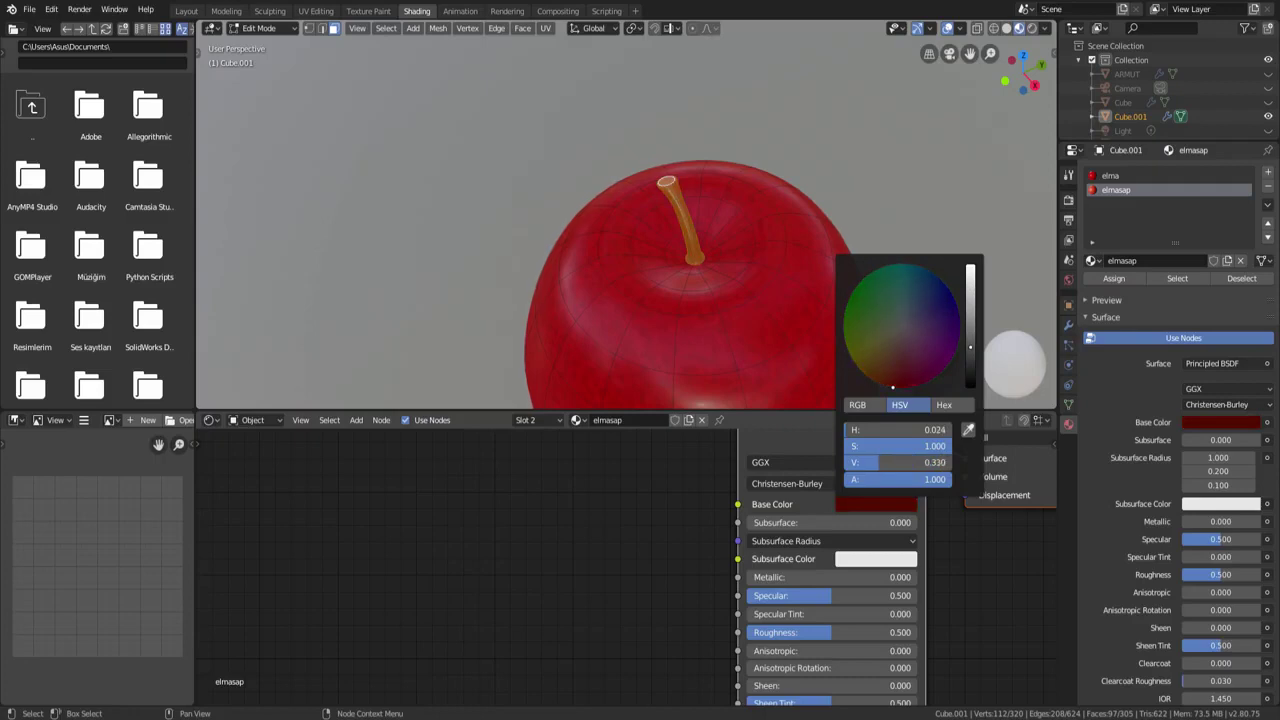
left_click_drag(830, 595, 778, 595)
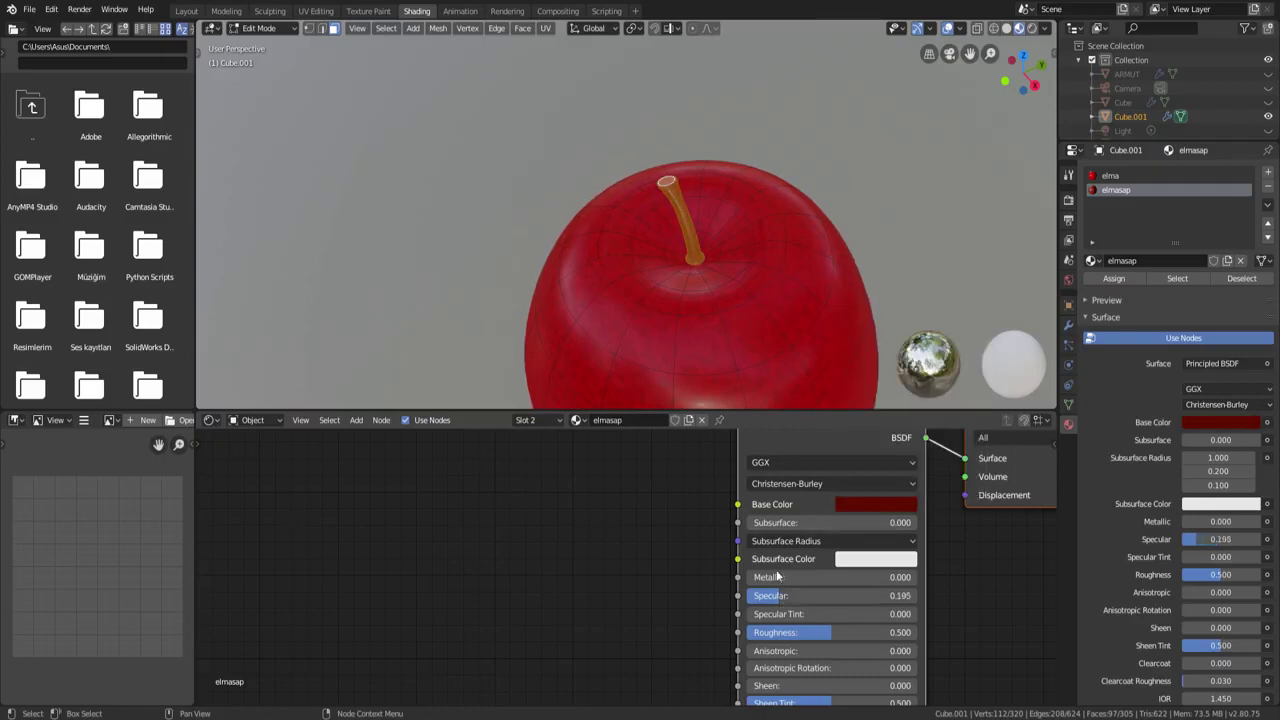
middle_click_drag(730, 330, 730, 294)
Return to Object Mode and reduce the stem material's Specular to 0.091.
key("Tab")
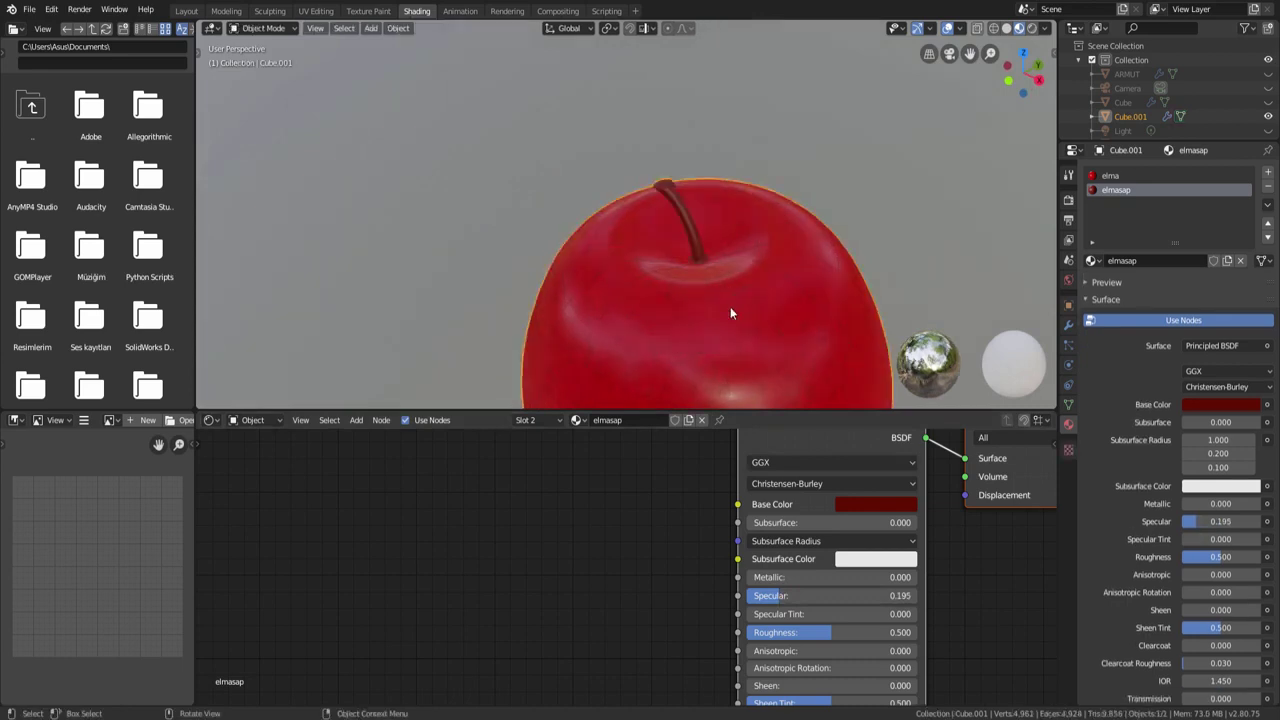
scroll(741, 274, "up", 2)
scroll(681, 219, "up", 3)
scroll(741, 300, "up", 2)
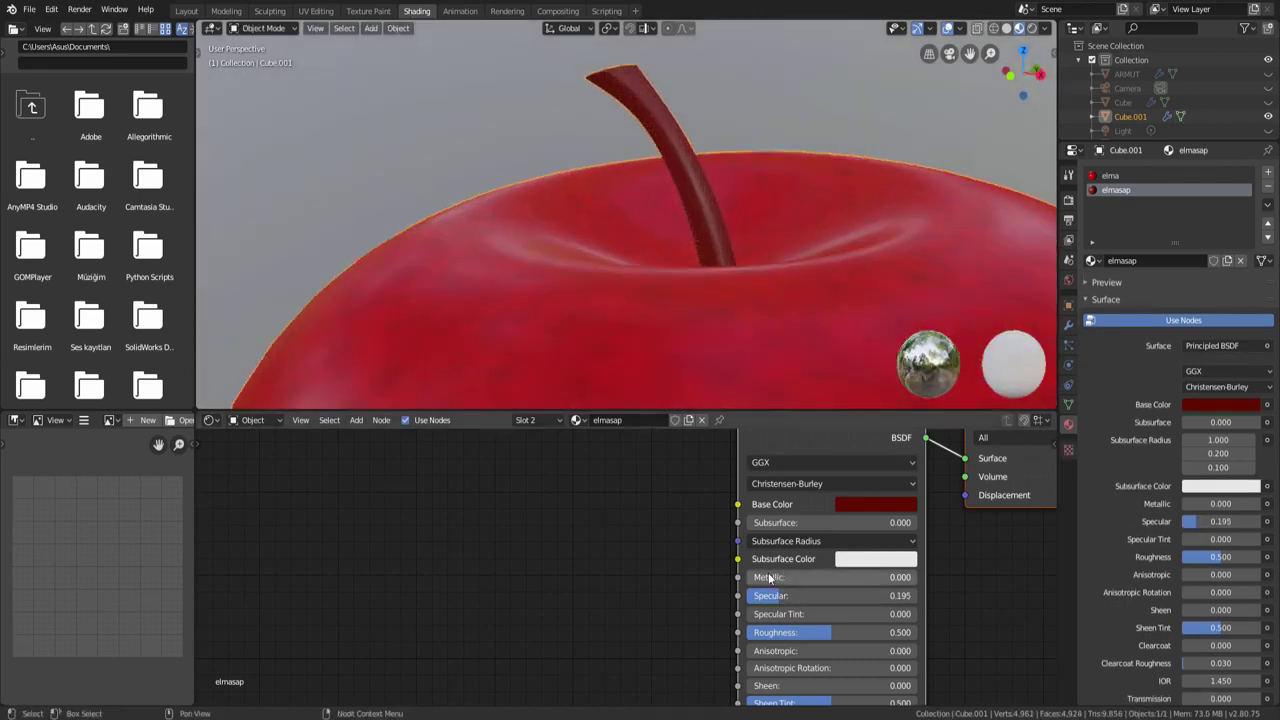
left_click_drag(778, 595, 755, 595)
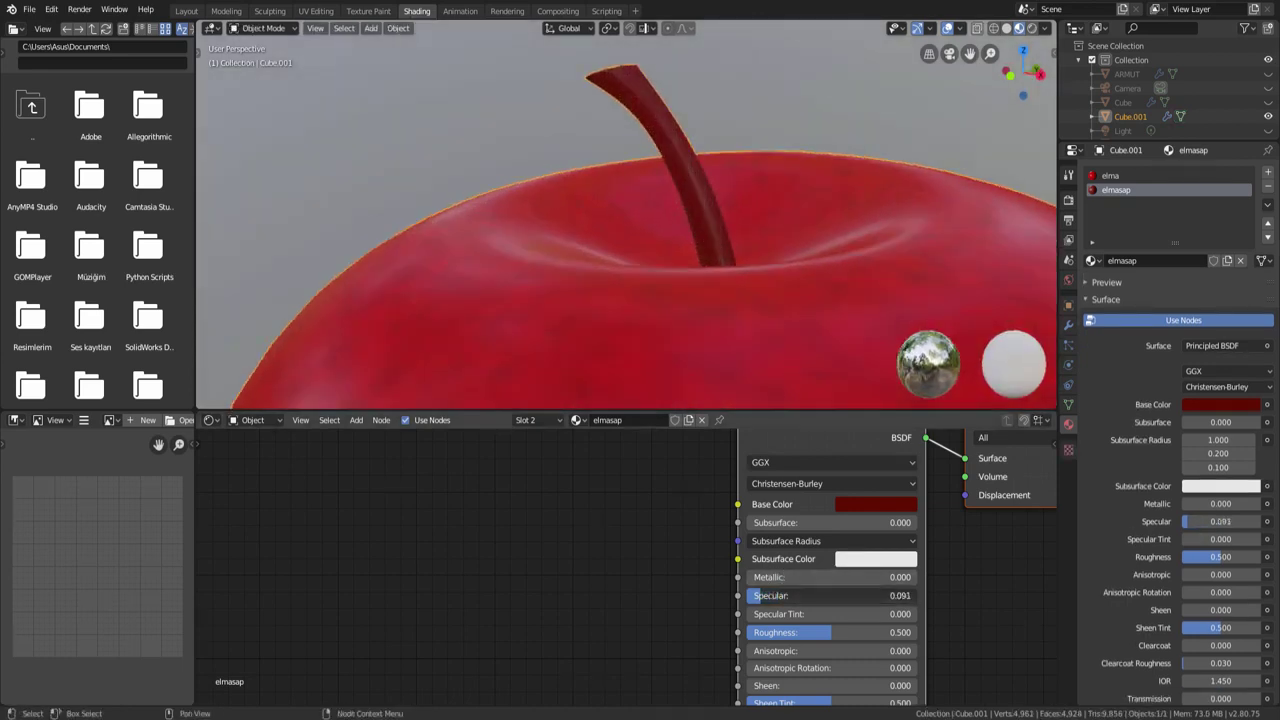
scroll(670, 377, "down", 3)
scroll(716, 265, "down", 3)
scroll(716, 265, "down", 2)
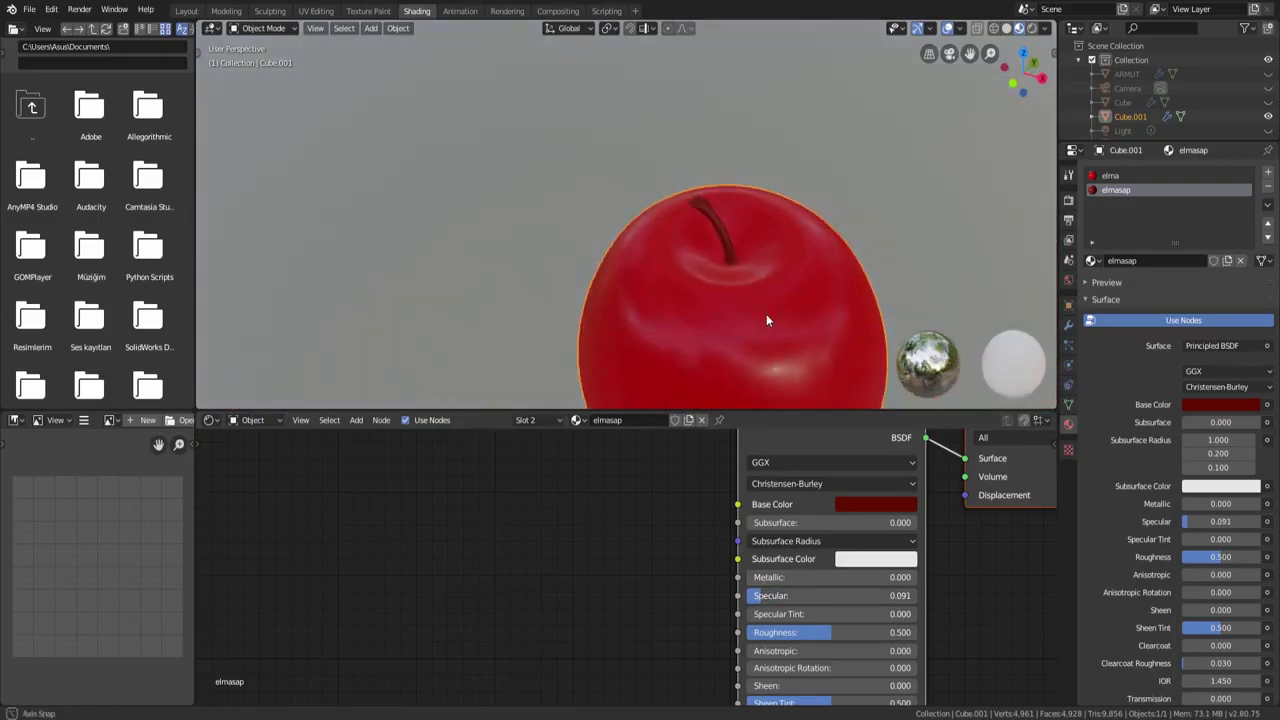
scroll(780, 281, "down", 2)
Unhide the orange, pear and bowl and zoom out to frame the whole fruit bowl.
mouse_move(750, 268)
middle_mouse_down()
mouse_move(678, 230)
mouse_move(637, 270)
mouse_move(690, 261)
middle_mouse_up()
scroll(851, 513, "down", 1)
scroll(866, 518, "down", 1)
scroll(864, 514, "down", 1)
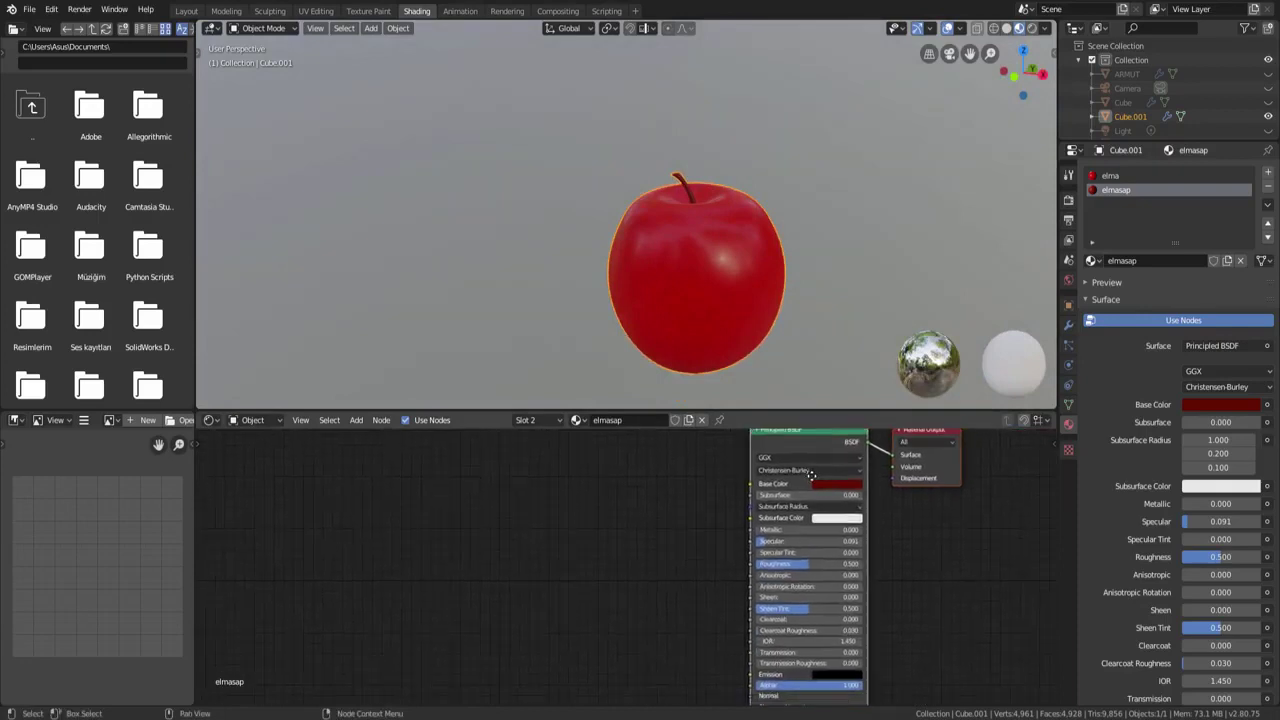
scroll(860, 507, "down", 1)
scroll(855, 500, "down", 1)
scroll(851, 494, "down", 1)
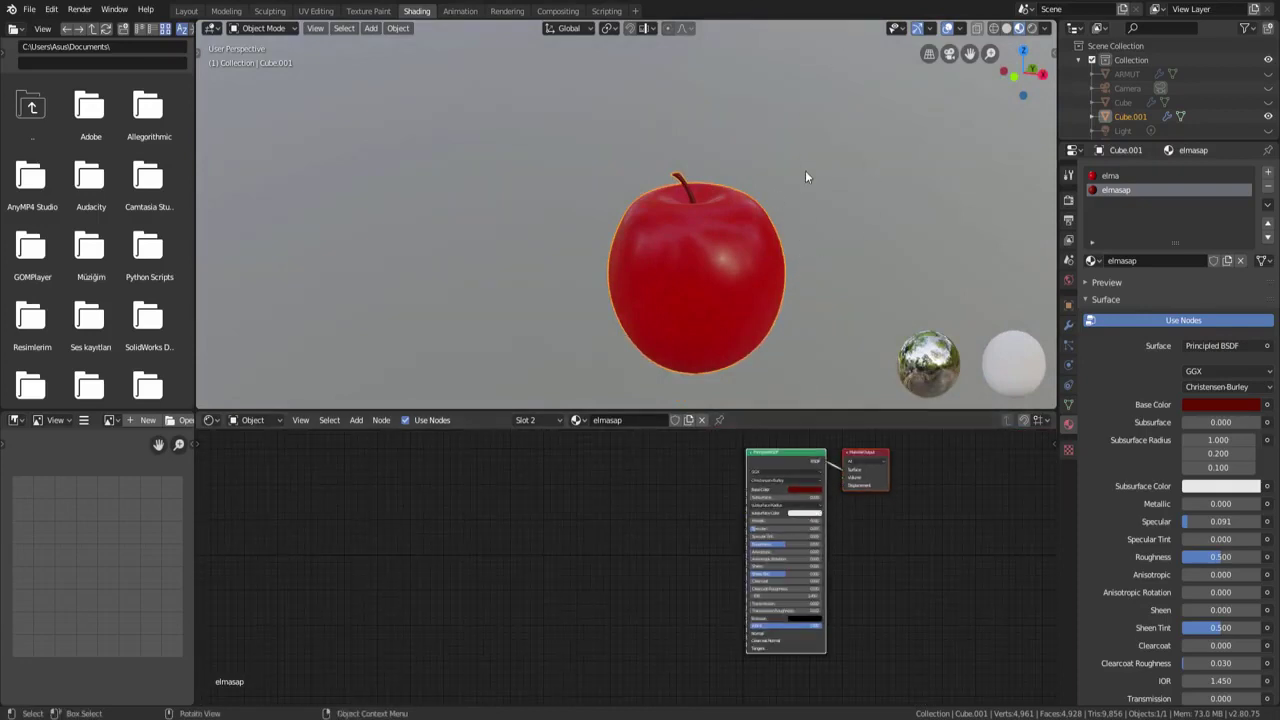
key("alt+h")
scroll(706, 243, "down", 3)
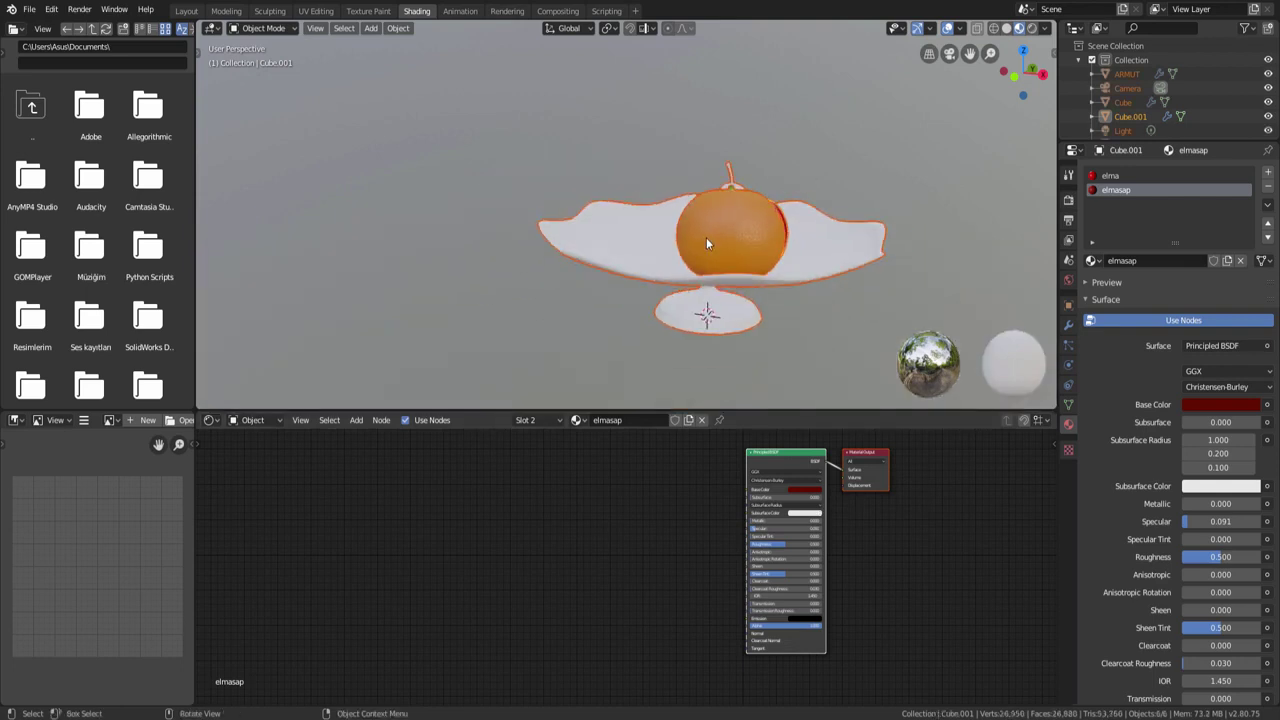
mouse_move(706, 243)
middle_mouse_down()
mouse_move(738, 256)
mouse_move(636, 272)
mouse_move(700, 269)
middle_mouse_up()
scroll(738, 256, "up", 2)
scroll(726, 293, "down", 5)
scroll(724, 277, "down", 2)
scroll(700, 269, "up", 2)
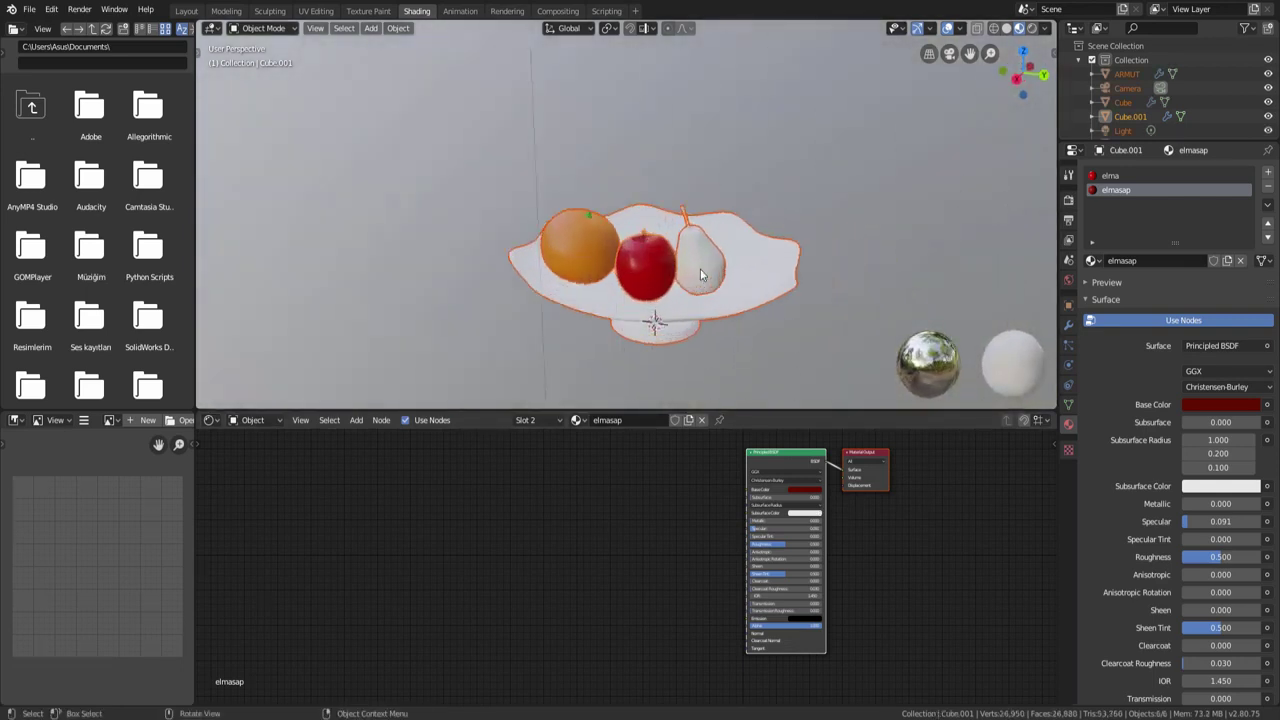
scroll(701, 269, "up", 5)
Isolate the pear and give it a new material named armut.
left_click(714, 262)
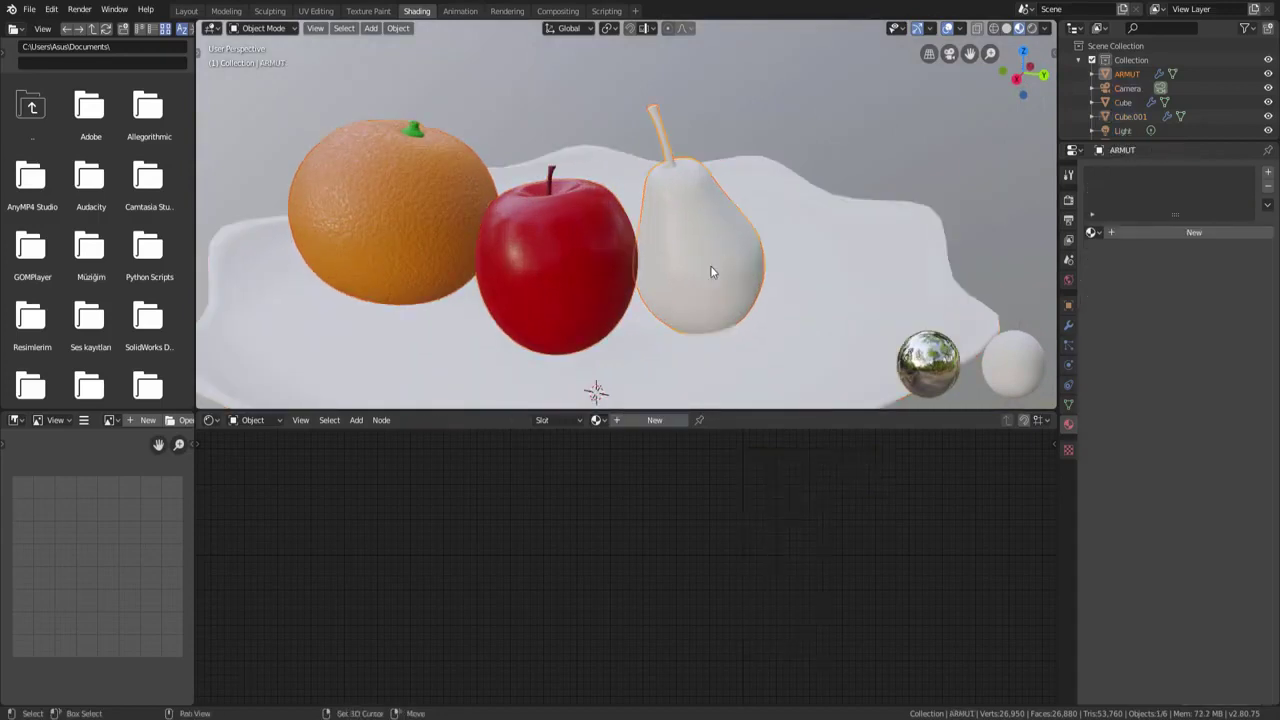
key("KP_Divide")
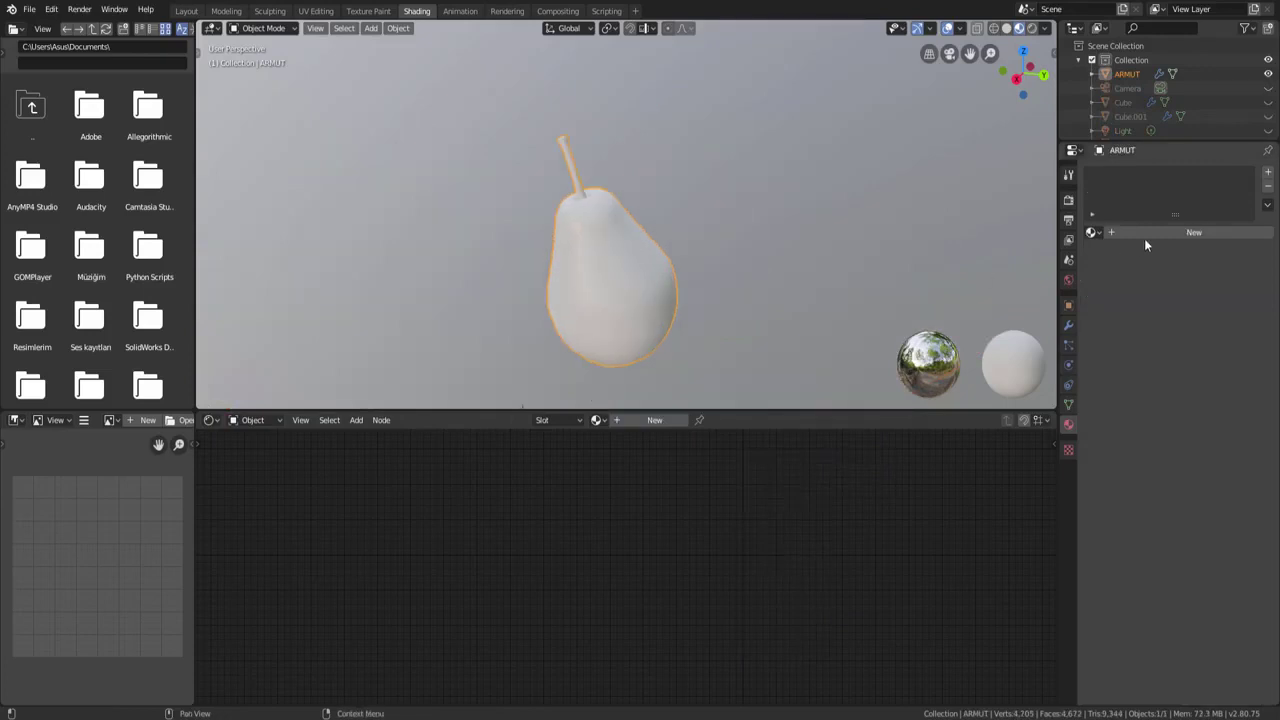
left_click(1149, 233)
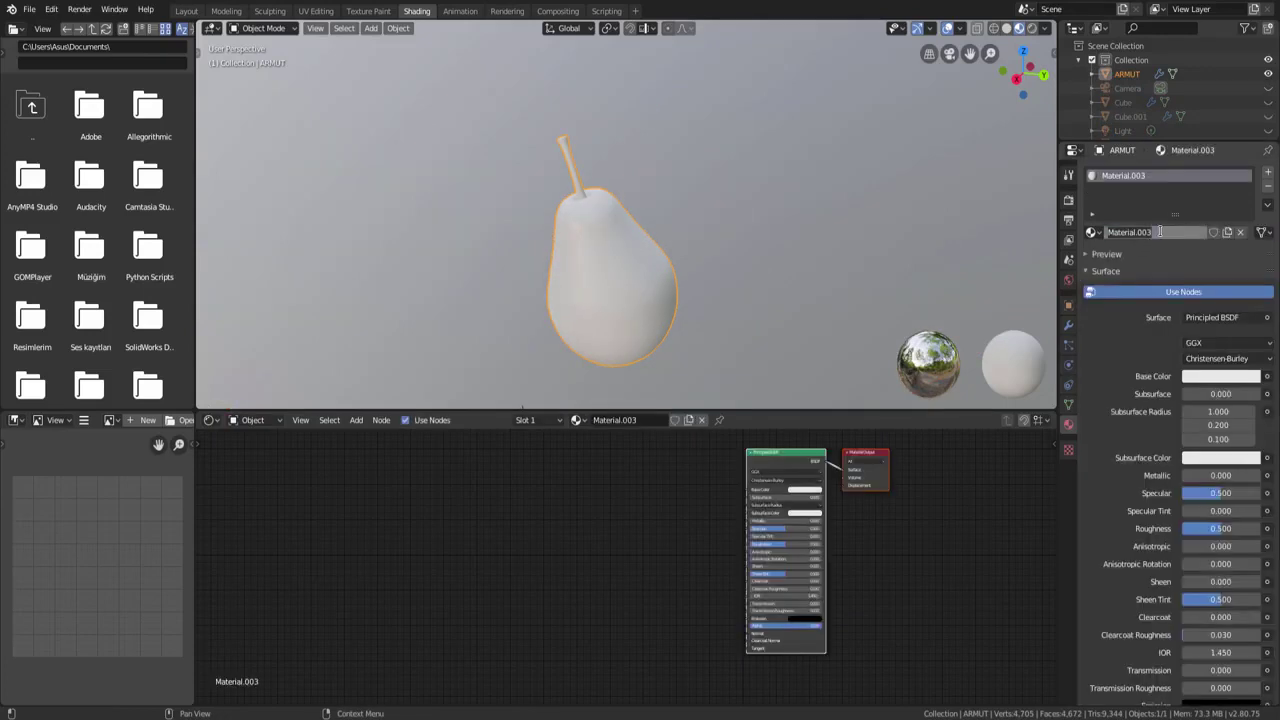
type("armut")
key("Return")
scroll(801, 490, "up", 1)
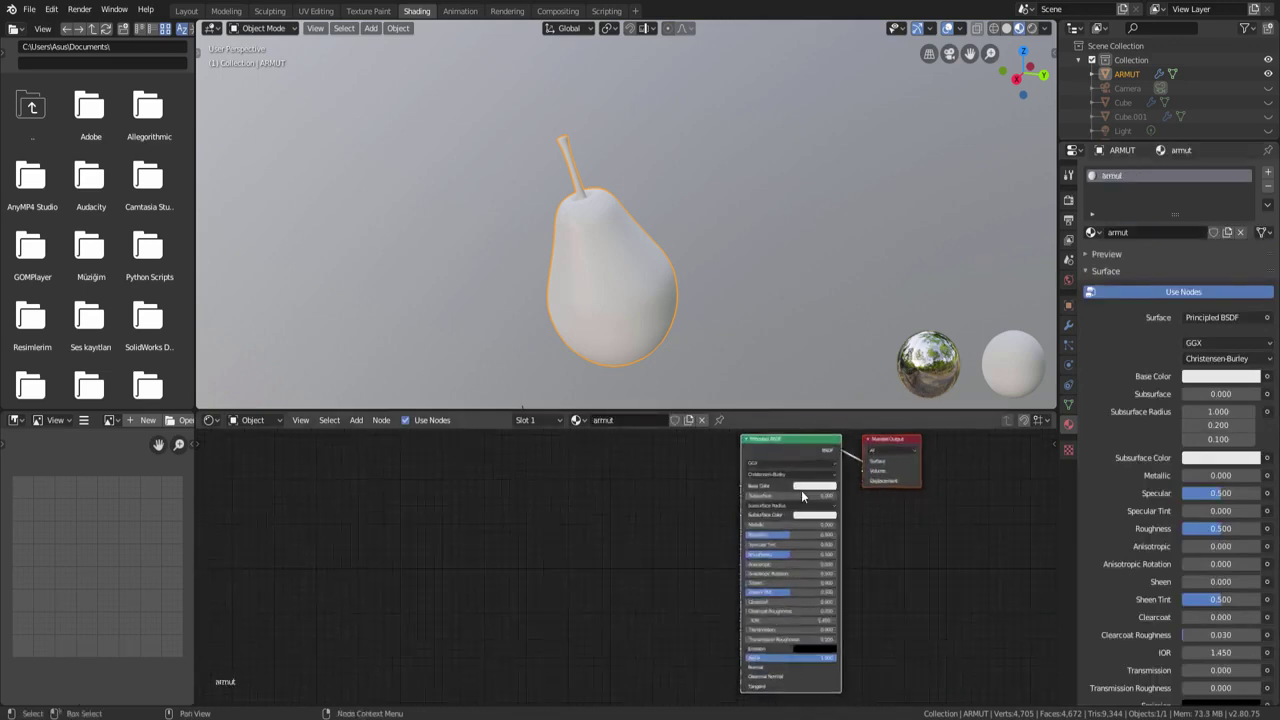
scroll(805, 489, "up", 3)
scroll(805, 489, "up", 1)
Set the armut material's Base Color to yellow.
left_click(813, 485)
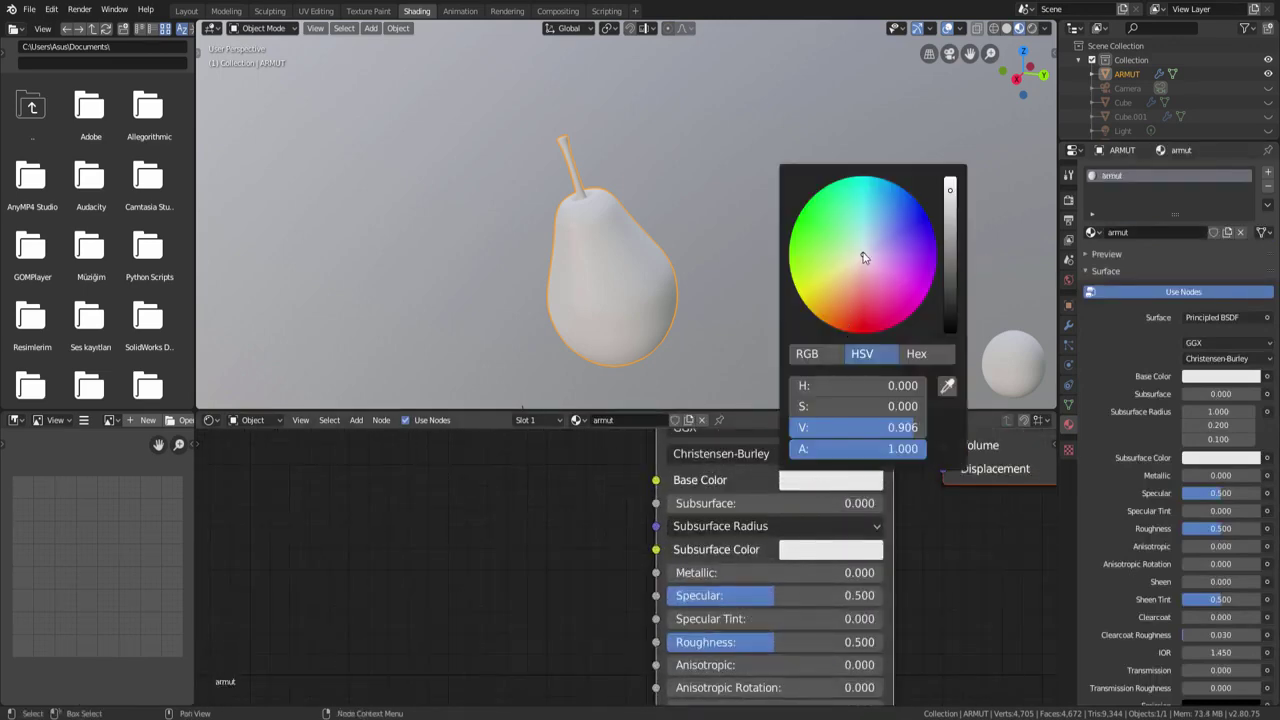
left_click_drag(865, 258, 805, 305)
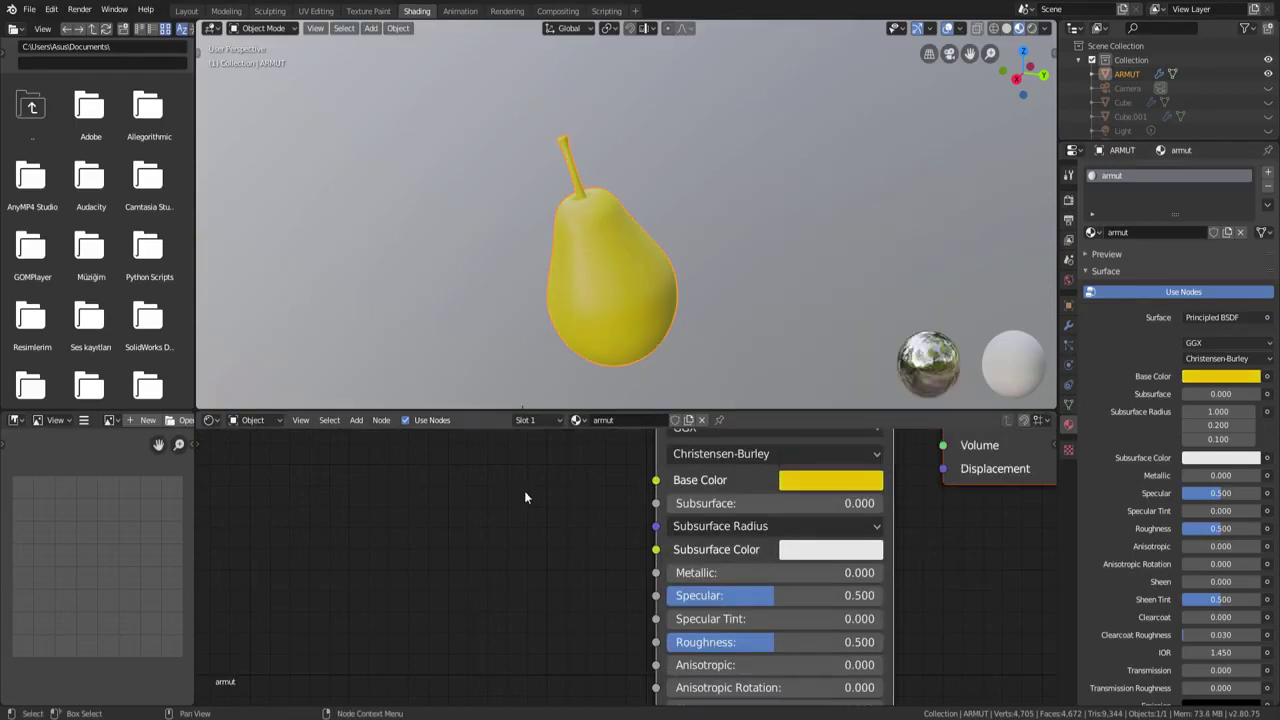
scroll(524, 495, "down", 3)
mouse_move(523, 528)
middle_mouse_down()
mouse_move(614, 540)
mouse_move(616, 556)
middle_mouse_up()
Add a MixRGB node to the left of the pear's shader.
key("shift")
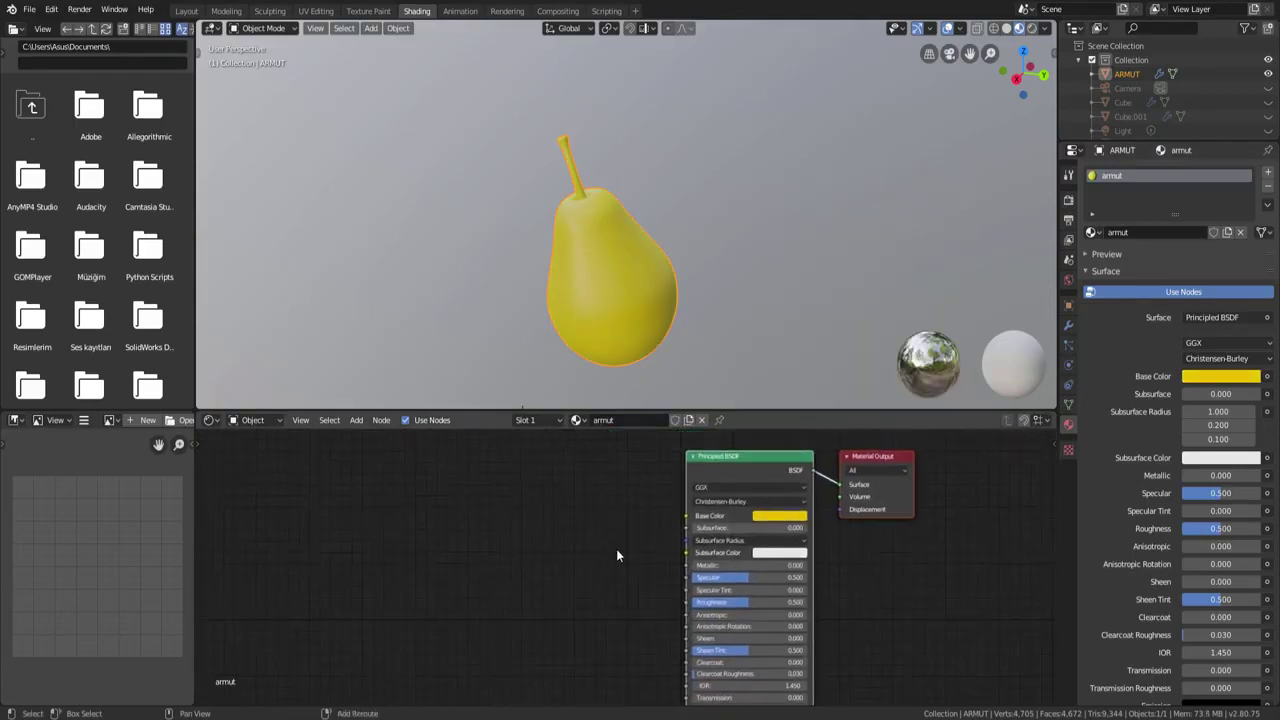
key("shift+a")
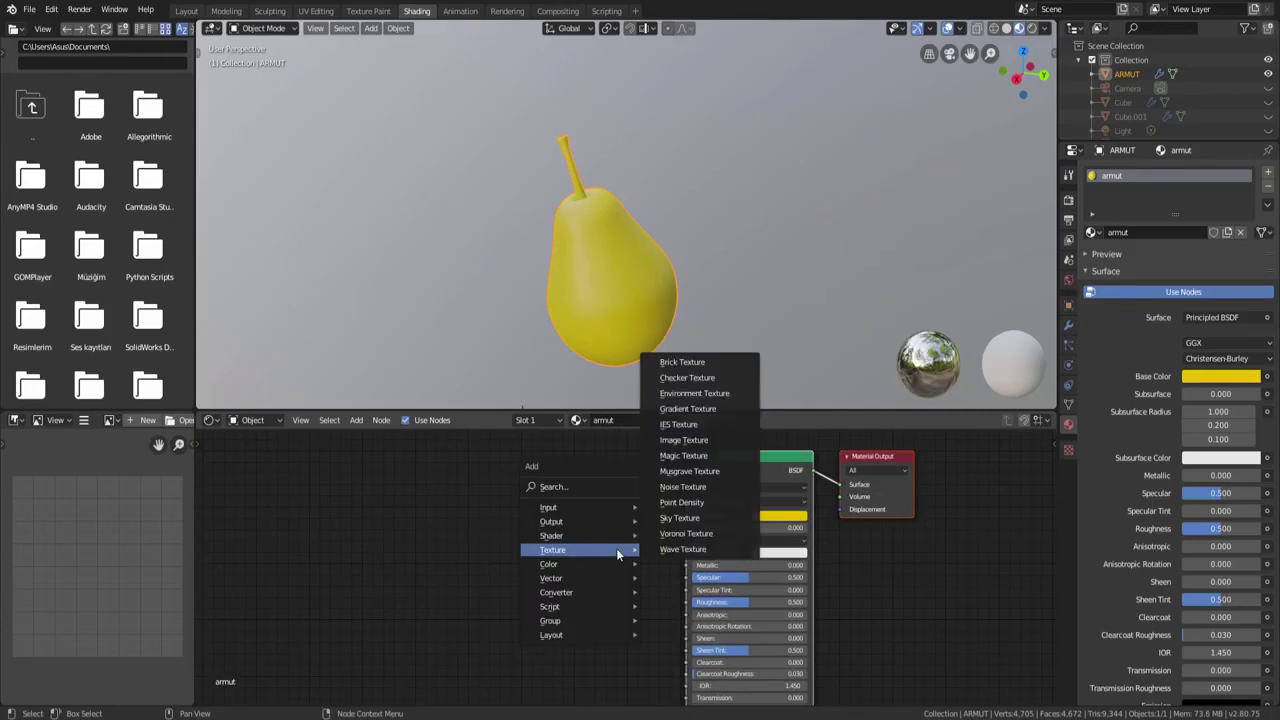
mouse_move(549, 564)
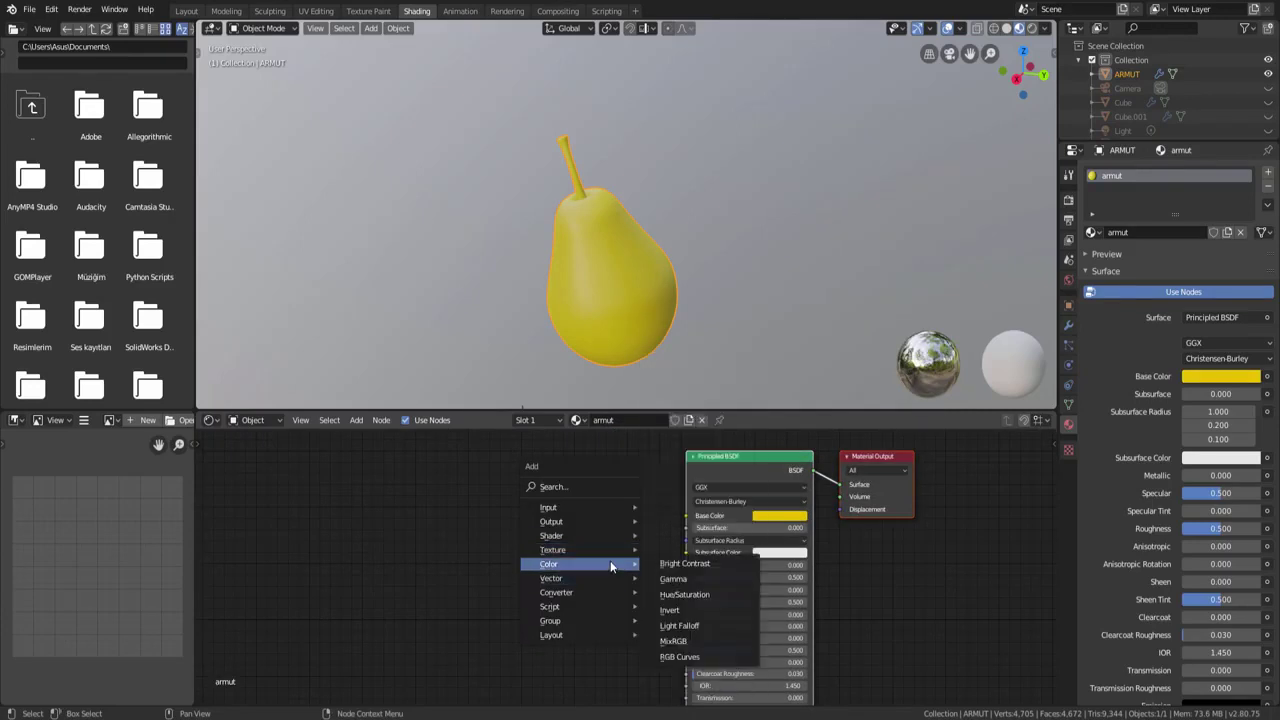
left_click(675, 641)
left_click(624, 552)
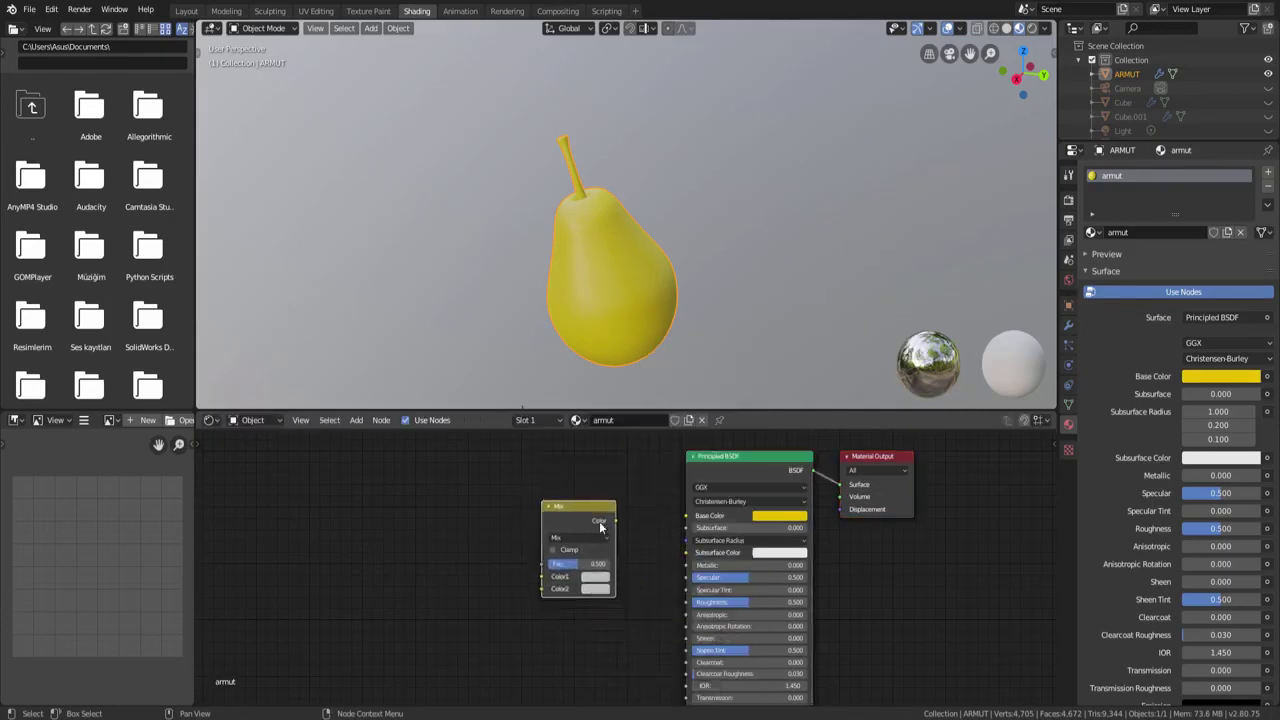
scroll(626, 550, "up", 1)
scroll(626, 550, "up", 2)
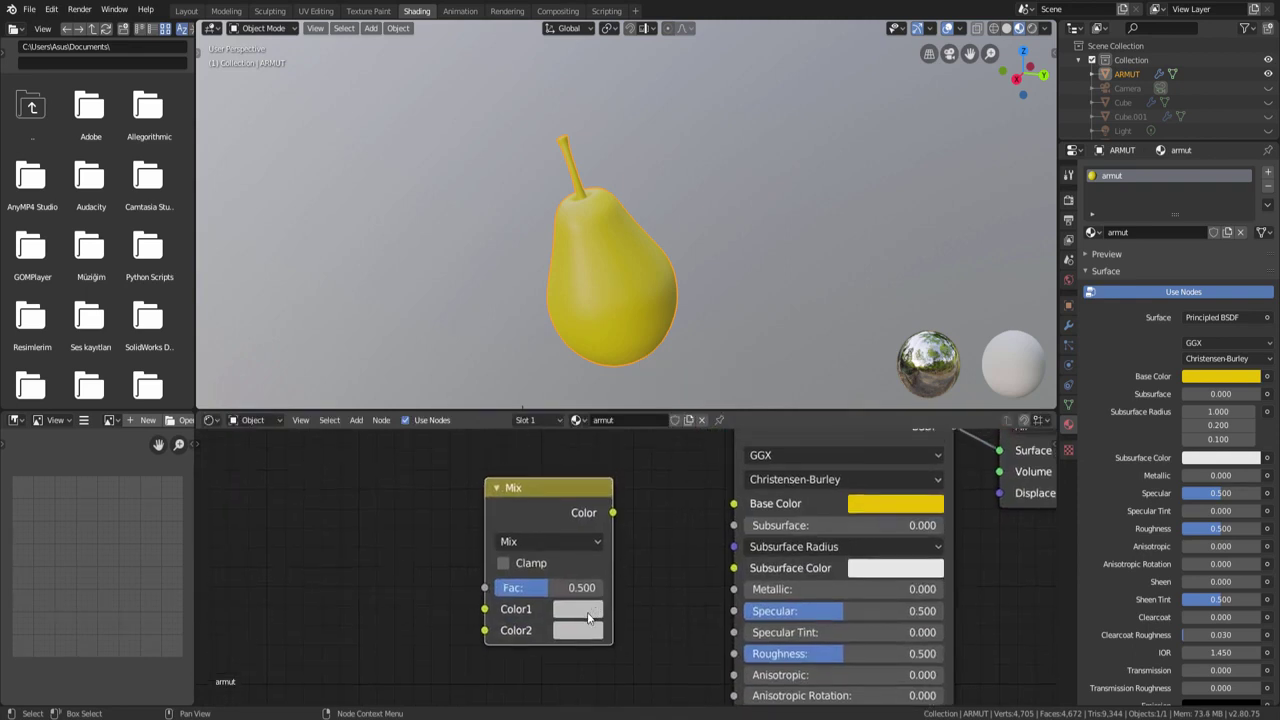
Eyedrop the pear's yellow into both Mix Color1 and Color2.
left_click(578, 609)
left_click(707, 521)
left_click(851, 503)
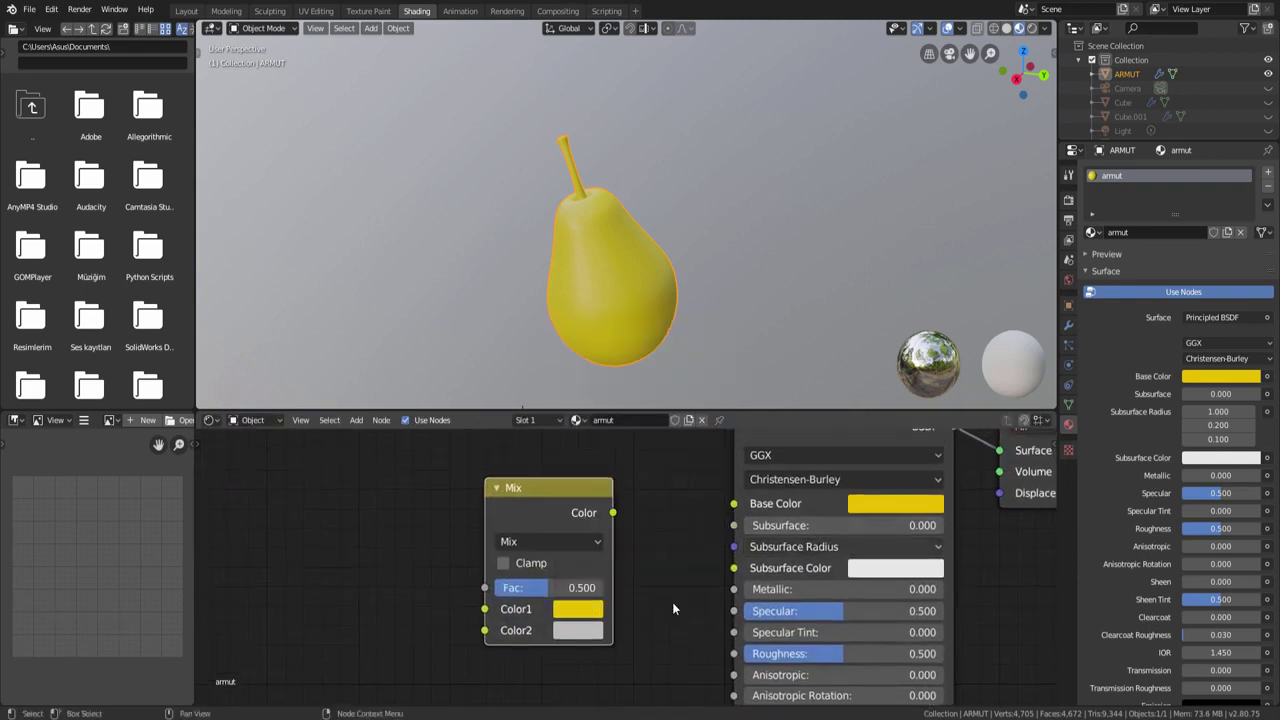
left_click(587, 632)
left_click(707, 521)
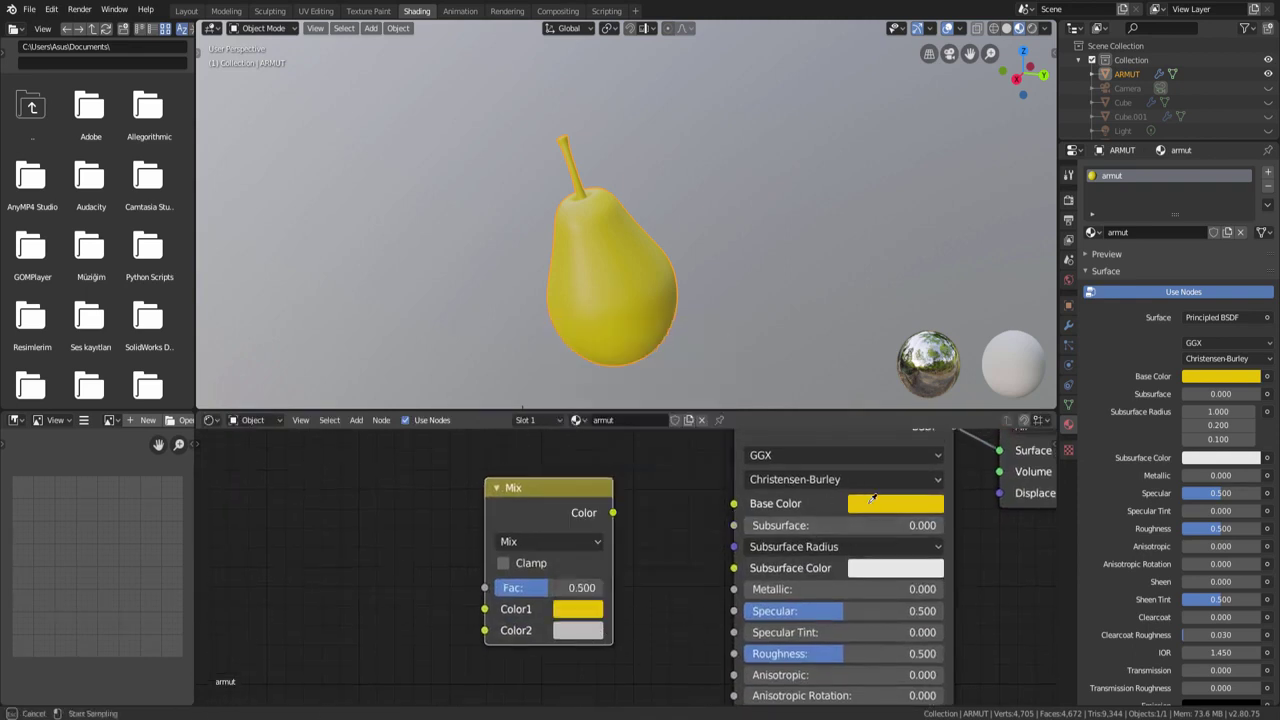
left_click(868, 504)
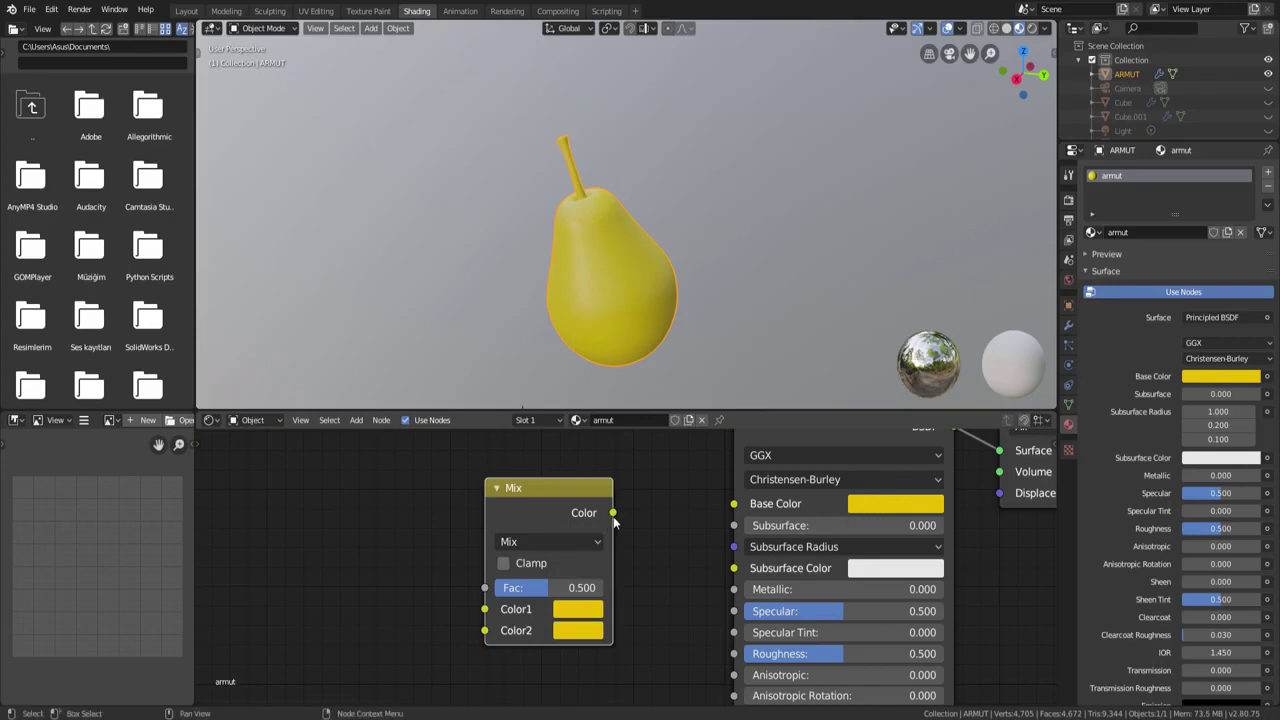
Link the Mix Color output to Base Color and make Color2 a darker yellow-green.
left_click_drag(613, 515, 730, 508)
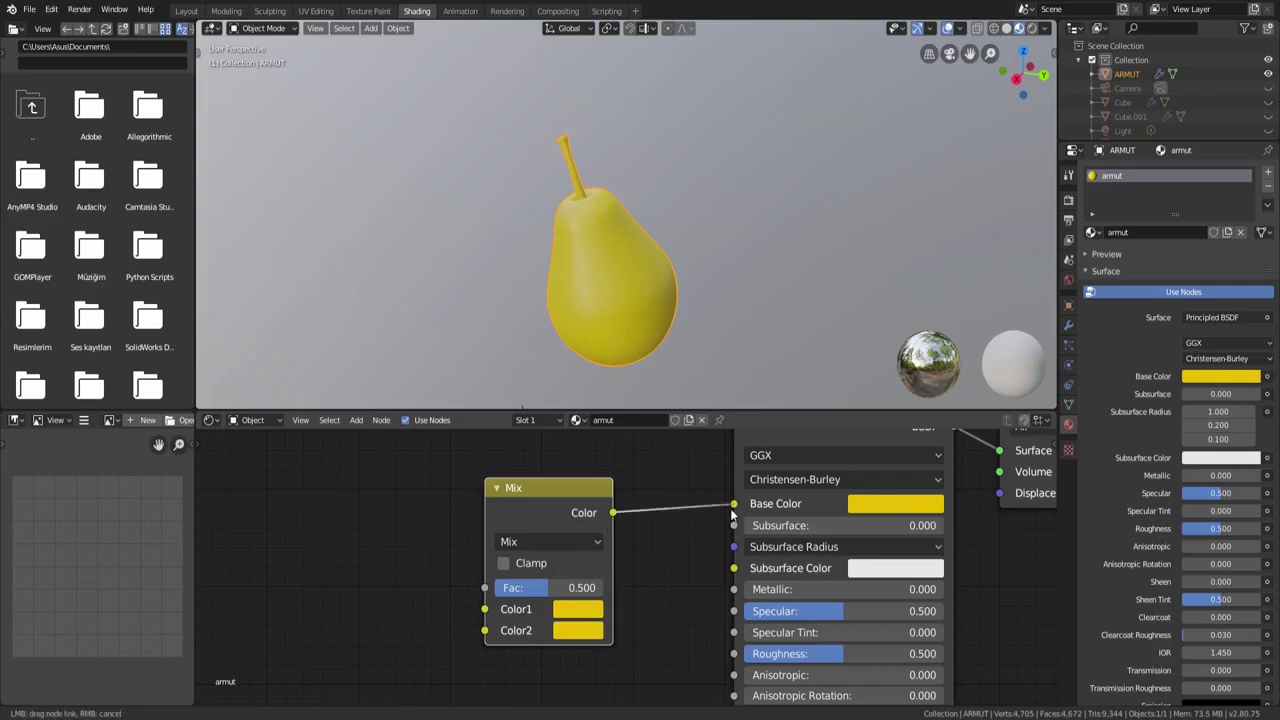
scroll(628, 569, "down", 1)
middle_click_drag(628, 569, 729, 552)
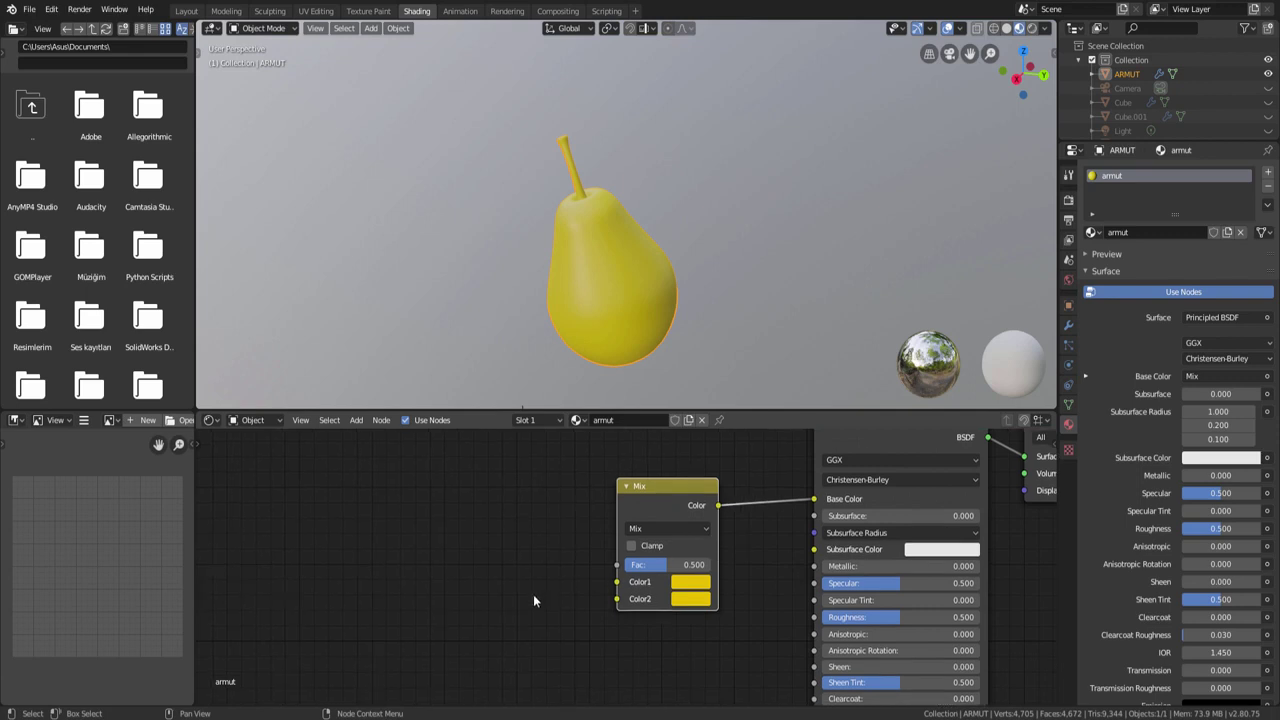
left_click(704, 600)
left_click_drag(707, 475, 683, 435)
left_click(690, 600)
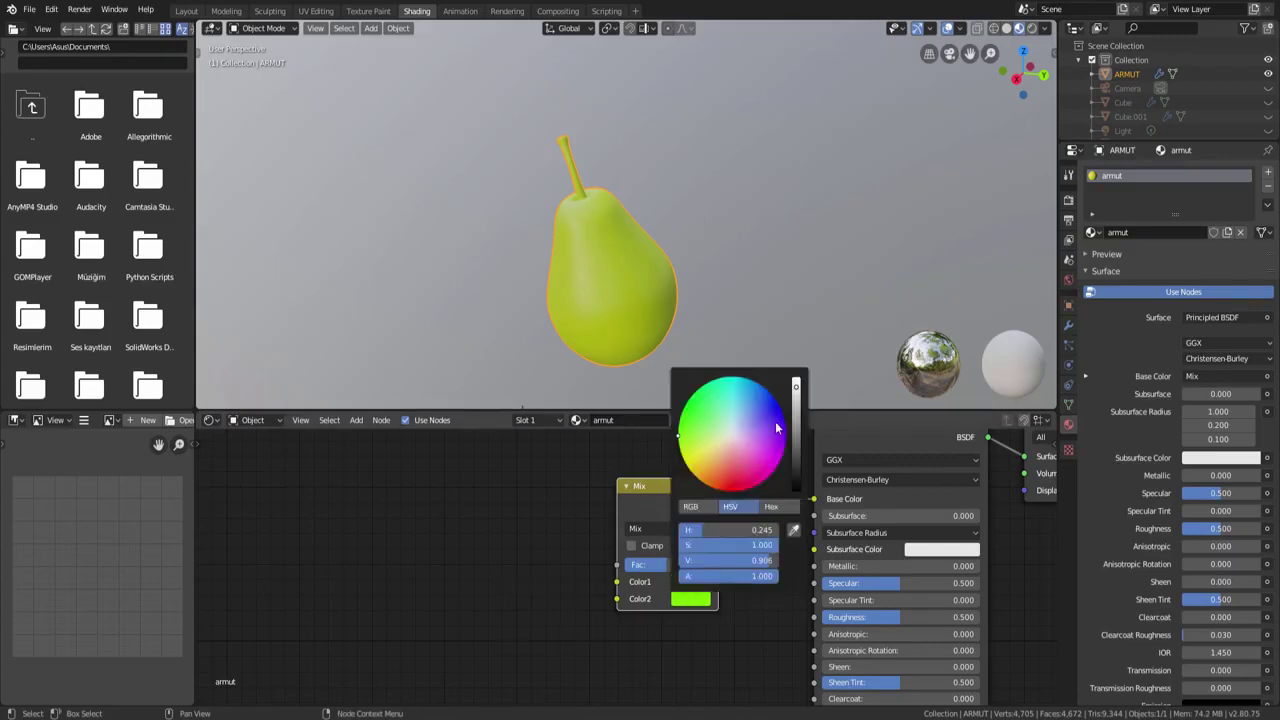
left_click_drag(797, 385, 797, 420)
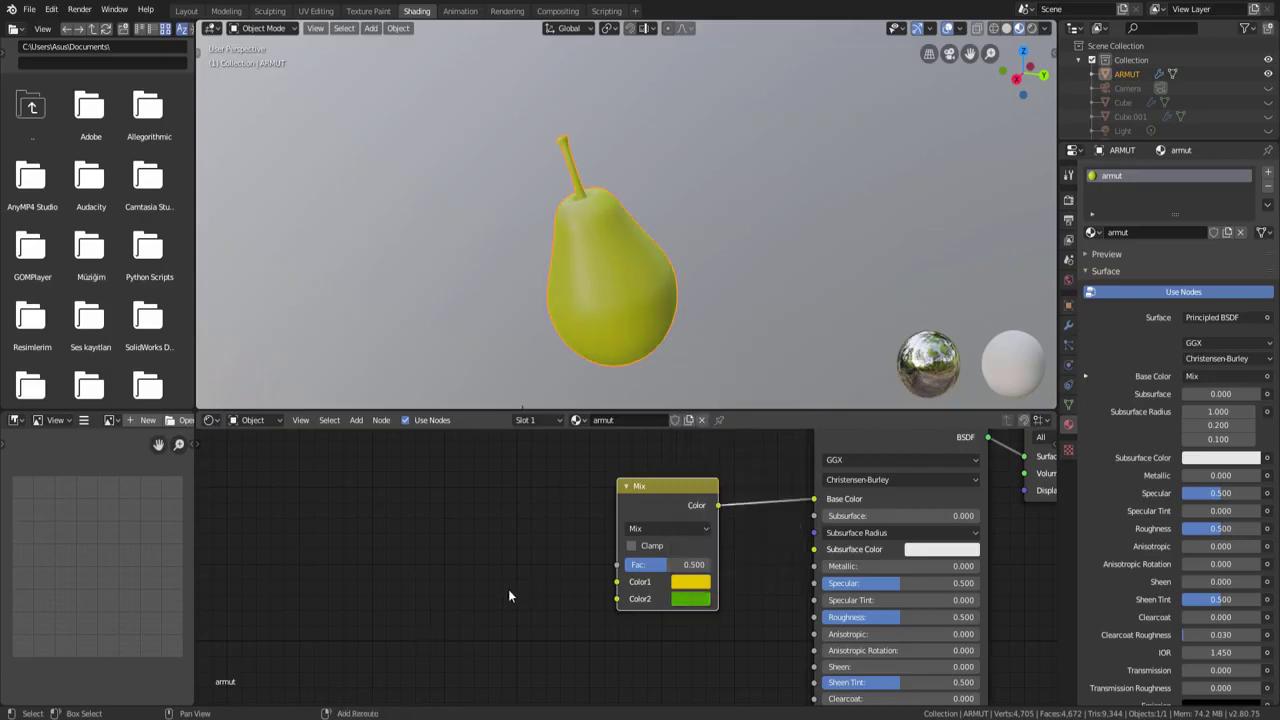
key("shift+a")
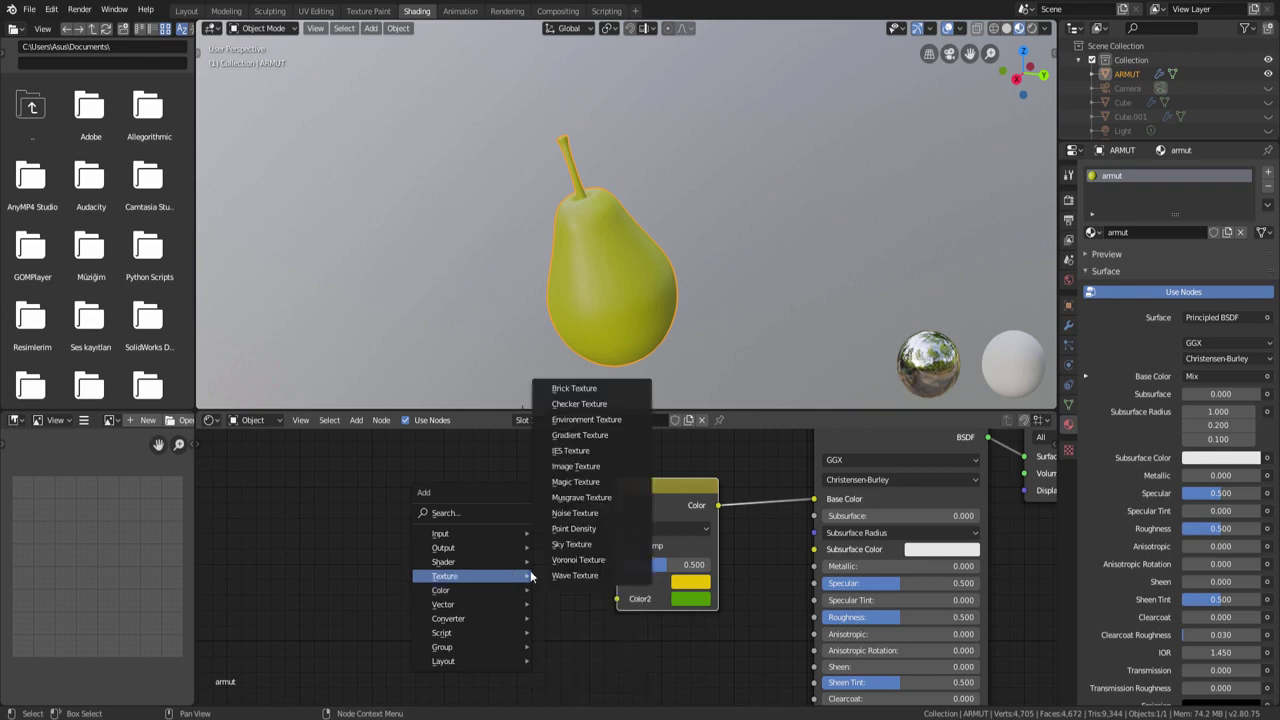
mouse_move(445, 576)
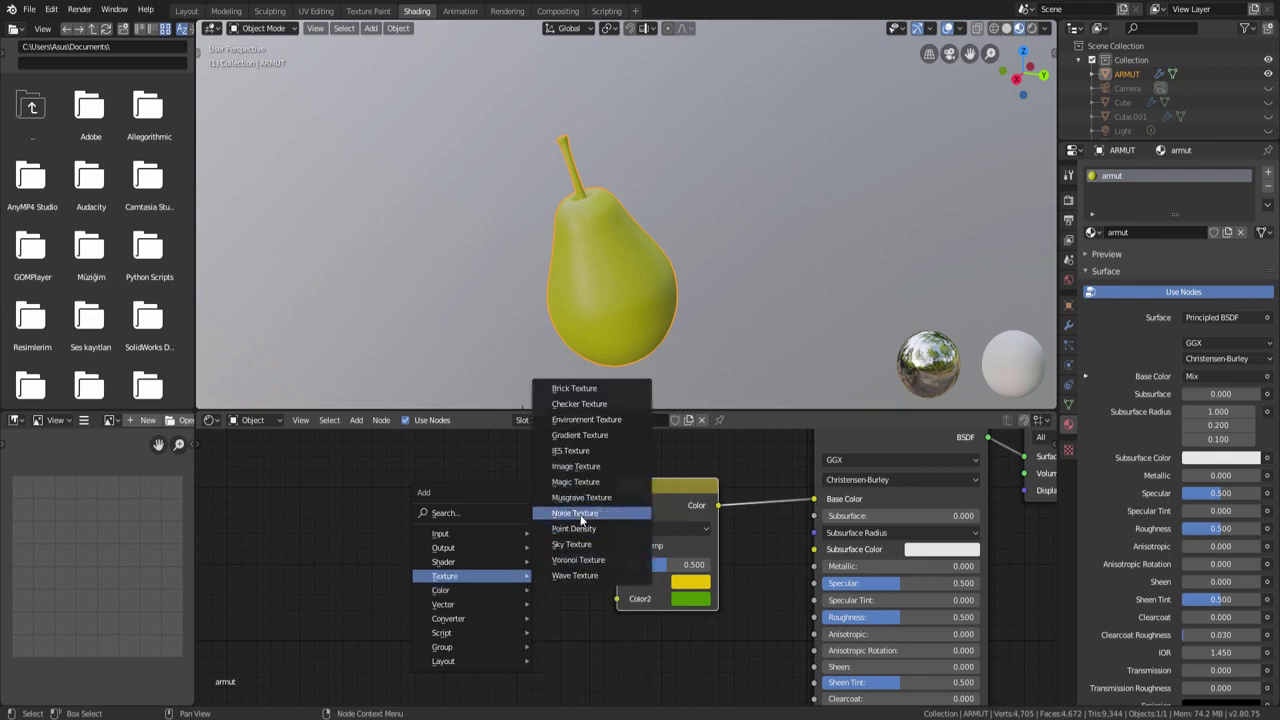
Drive the yellow-green Mix factor with a Noise Texture set to scale 60.
left_click(578, 512)
left_click(451, 505)
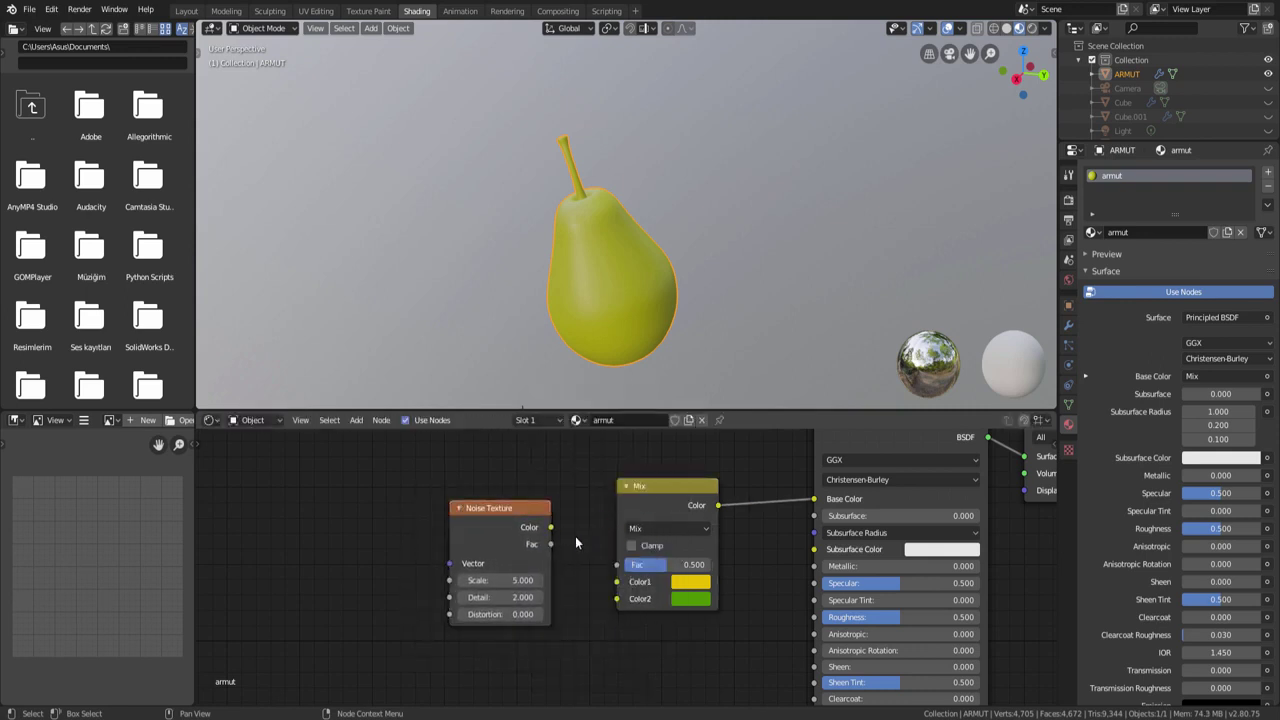
left_click_drag(550, 527, 617, 565)
scroll(600, 280, "up", 3)
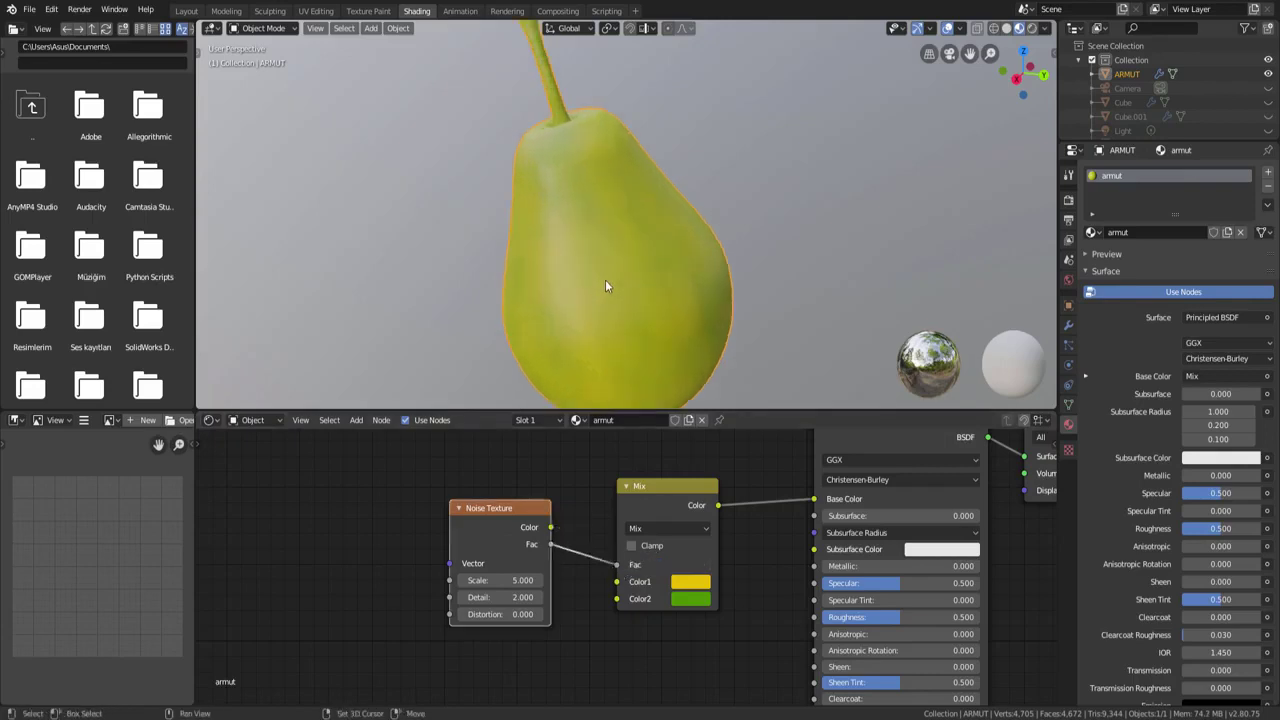
mouse_move(605, 287)
middle_mouse_down()
mouse_move(674, 231)
mouse_move(529, 200)
middle_mouse_up()
mouse_move(560, 243)
middle_mouse_down()
mouse_move(672, 254)
mouse_move(622, 216)
middle_mouse_up()
double_click(507, 580)
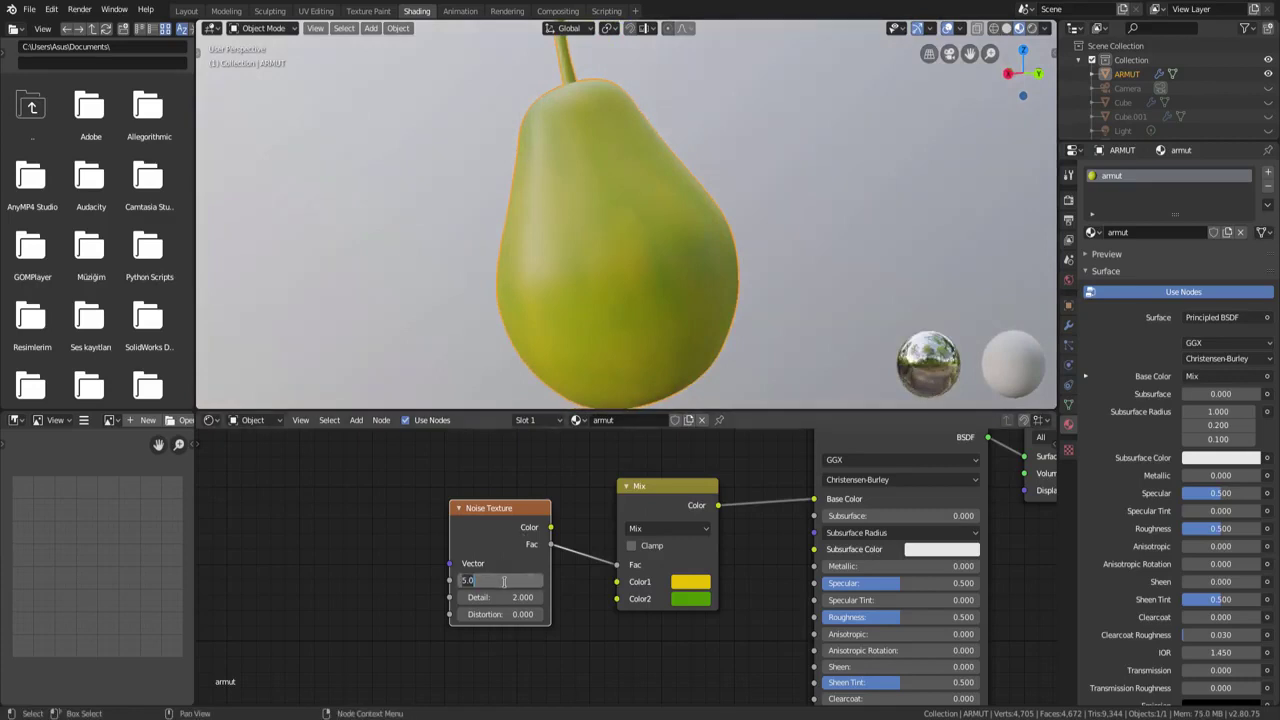
type("60")
key("Return")
Set the pear's roughness to 0.341 and its specular to 0.291.
mouse_move(634, 236)
middle_mouse_down()
mouse_move(456, 257)
mouse_move(508, 337)
mouse_move(646, 229)
mouse_move(720, 234)
mouse_move(758, 285)
mouse_move(585, 241)
mouse_move(524, 248)
middle_mouse_up()
scroll(522, 248, "up", 2)
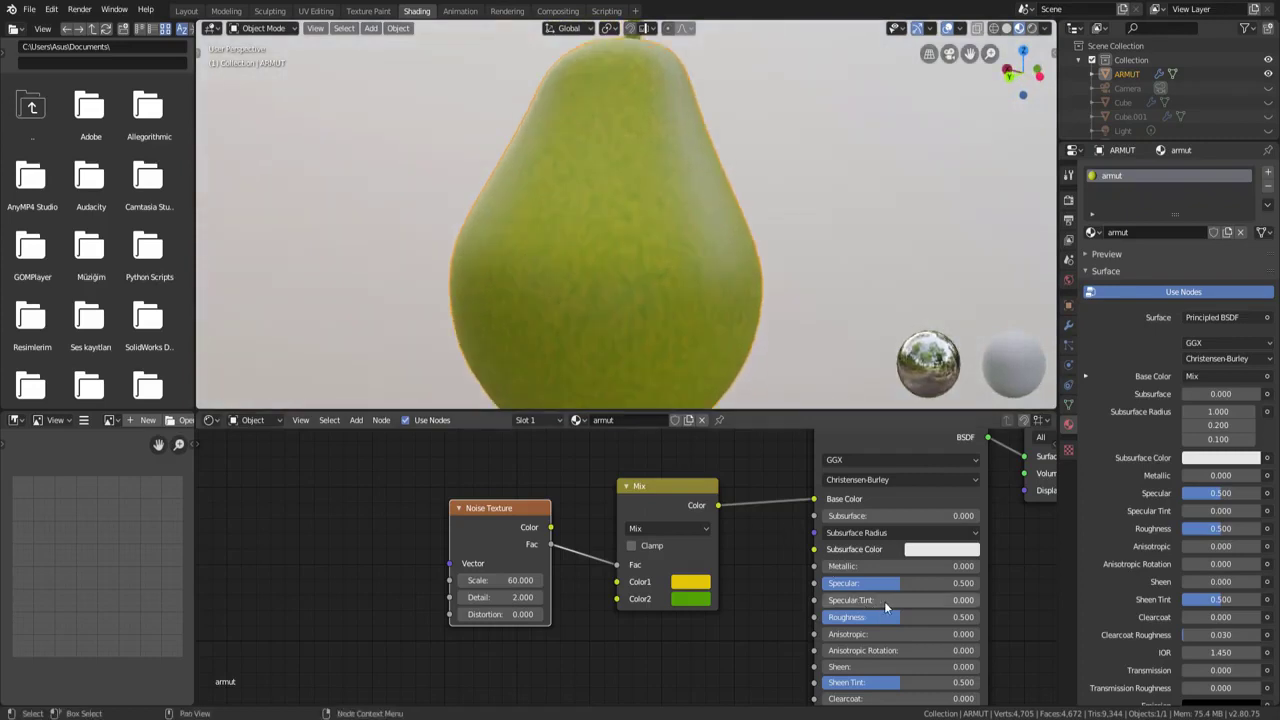
left_click_drag(900, 617, 866, 617)
scroll(730, 280, "down", 2)
scroll(665, 184, "down", 2)
mouse_move(684, 201)
middle_mouse_down()
mouse_move(746, 207)
mouse_move(804, 260)
mouse_move(689, 189)
middle_mouse_up()
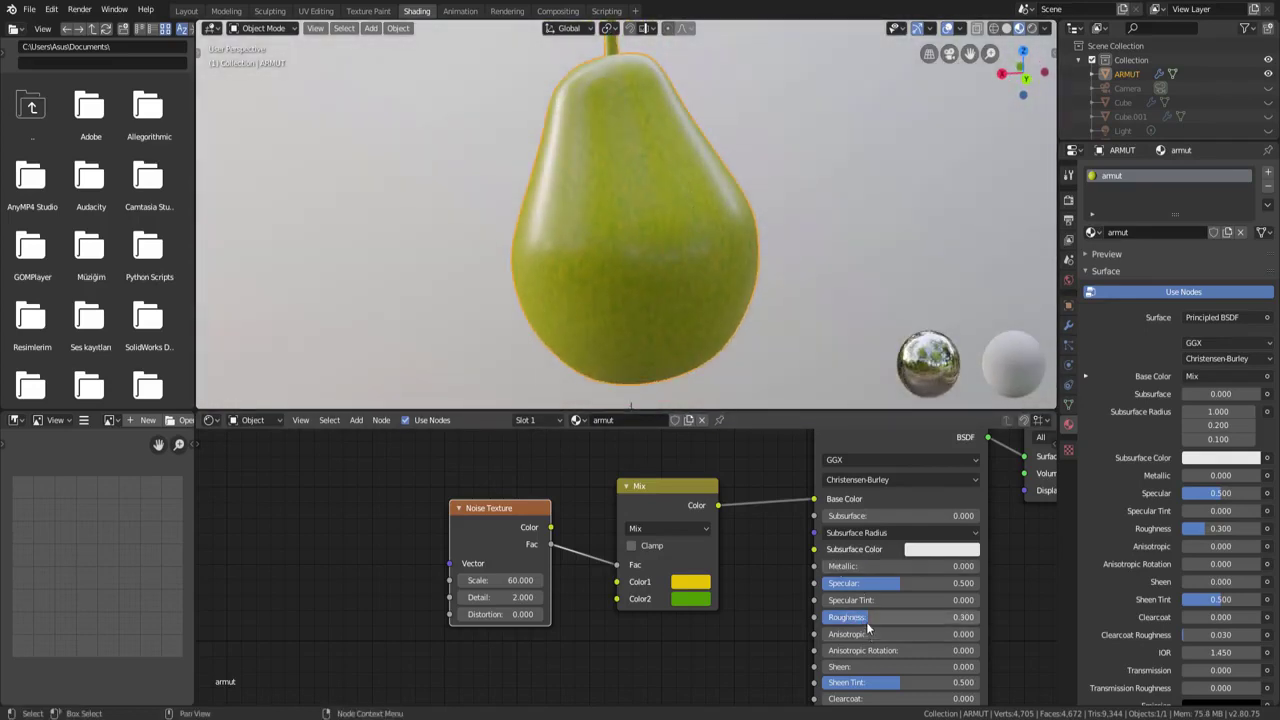
left_click_drag(867, 622, 875, 622)
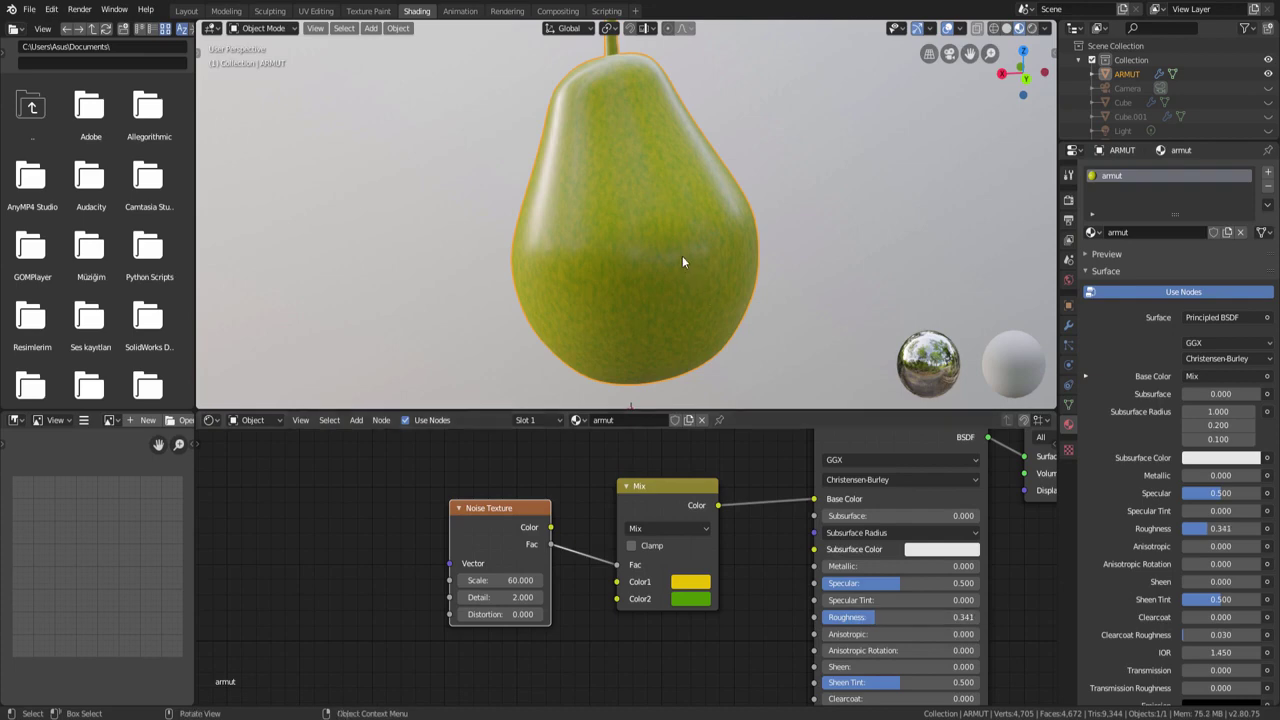
middle_click_drag(682, 255, 803, 244)
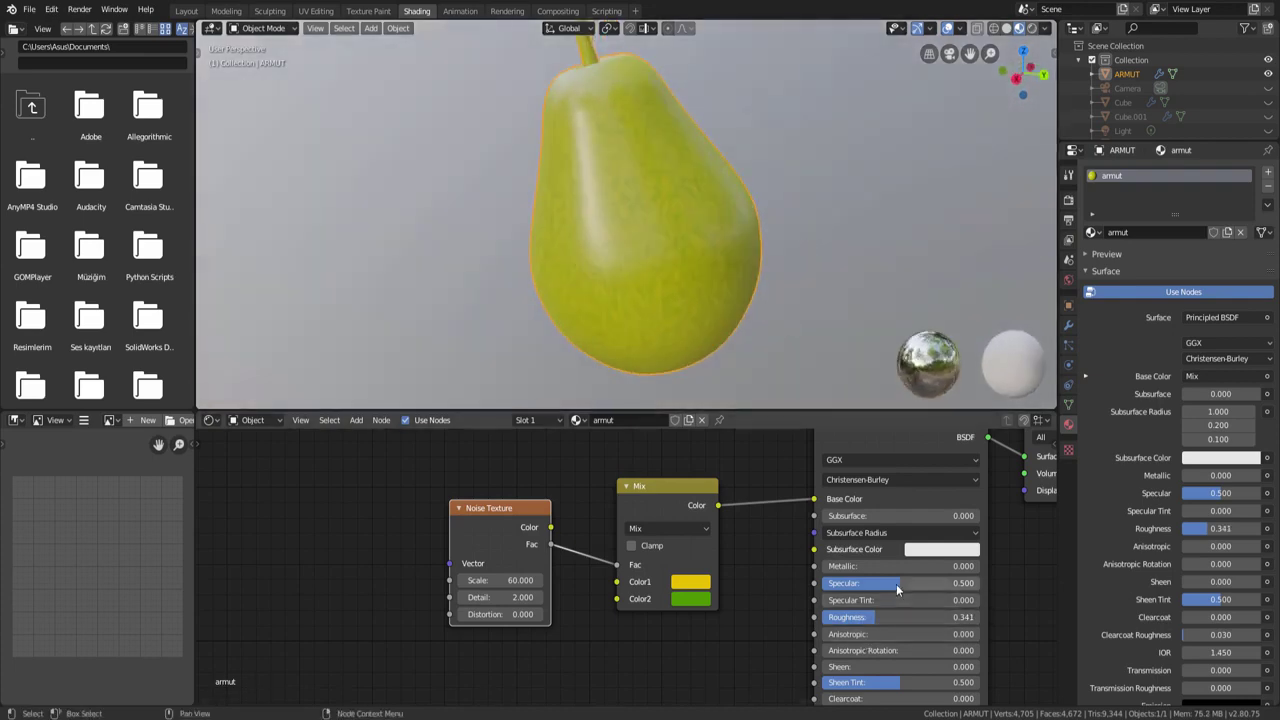
left_click_drag(896, 584, 864, 584)
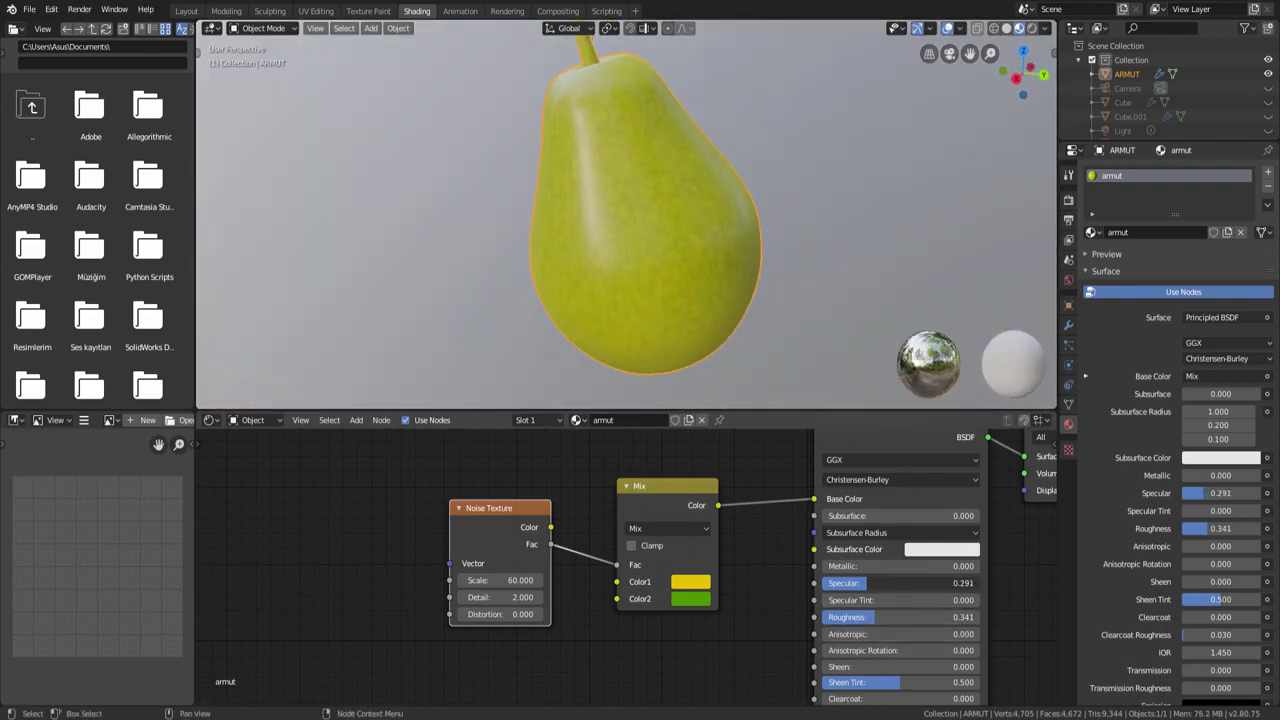
scroll(742, 324, "down", 3)
mouse_move(719, 253)
middle_mouse_down()
mouse_move(836, 253)
mouse_move(750, 336)
mouse_move(626, 258)
middle_mouse_up()
middle_click_drag(658, 183, 673, 218)
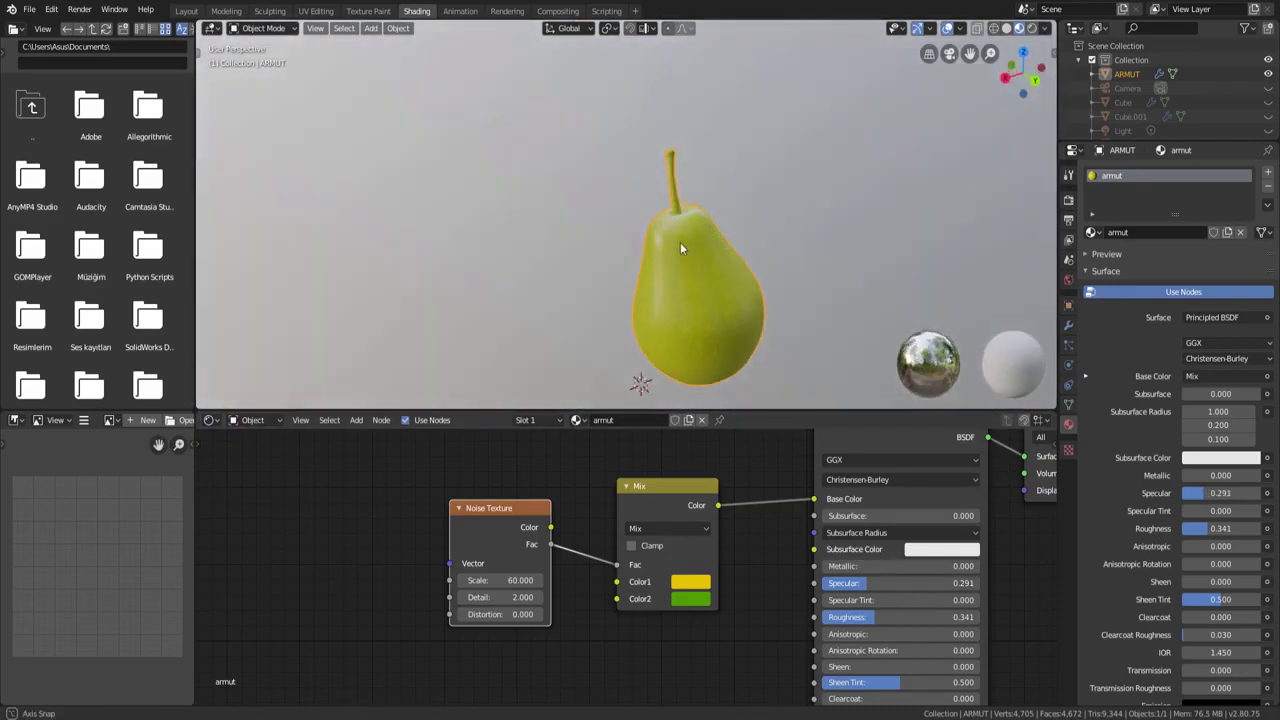
Select the pear's stem faces and assign them a new material named armutsap.
scroll(675, 210, "up", 2)
key("Tab")
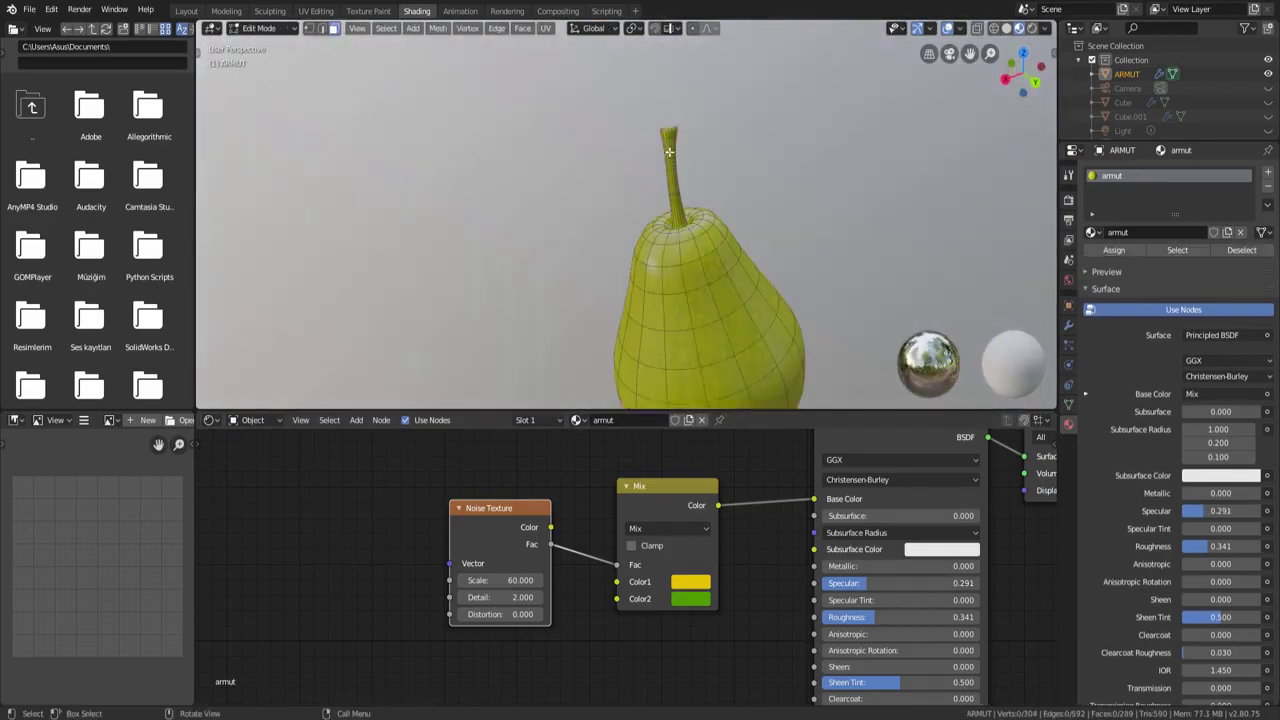
middle_click_drag(669, 168, 678, 160)
left_click(671, 148)
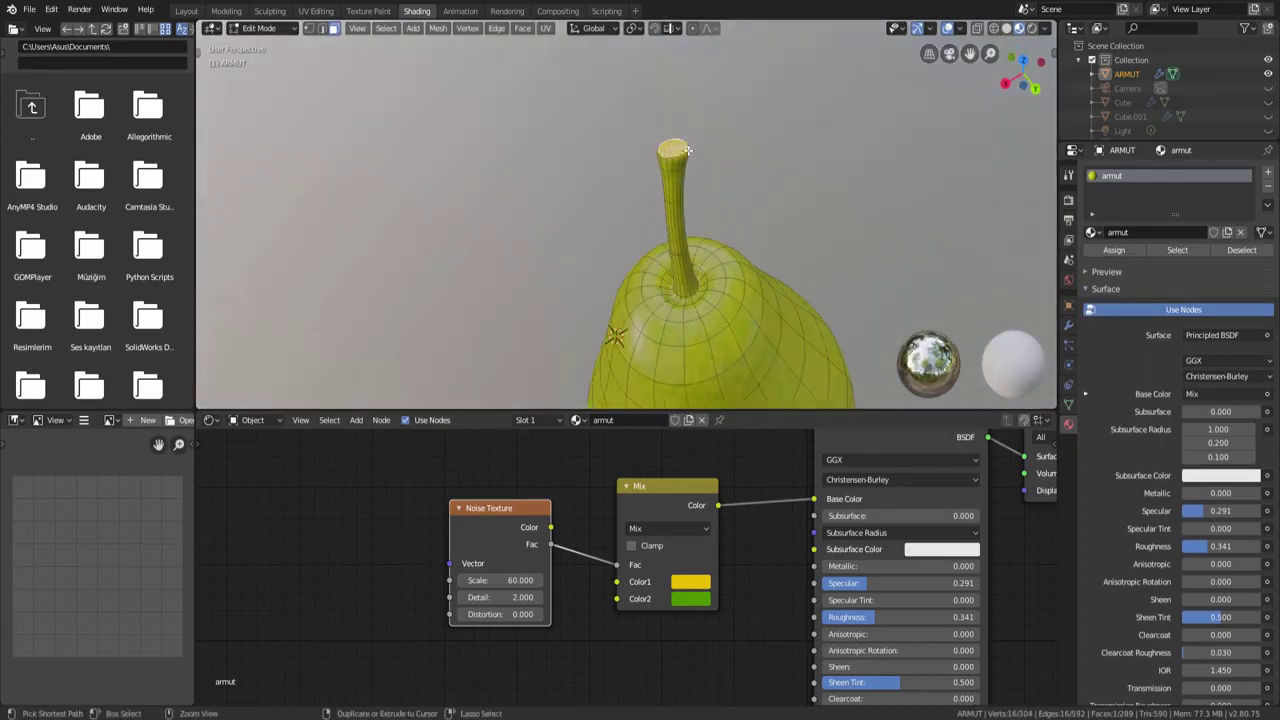
key("ctrl+KP_Add")
key("ctrl+KP_Add")
key("ctrl+KP_Add")
key("ctrl+KP_Add")
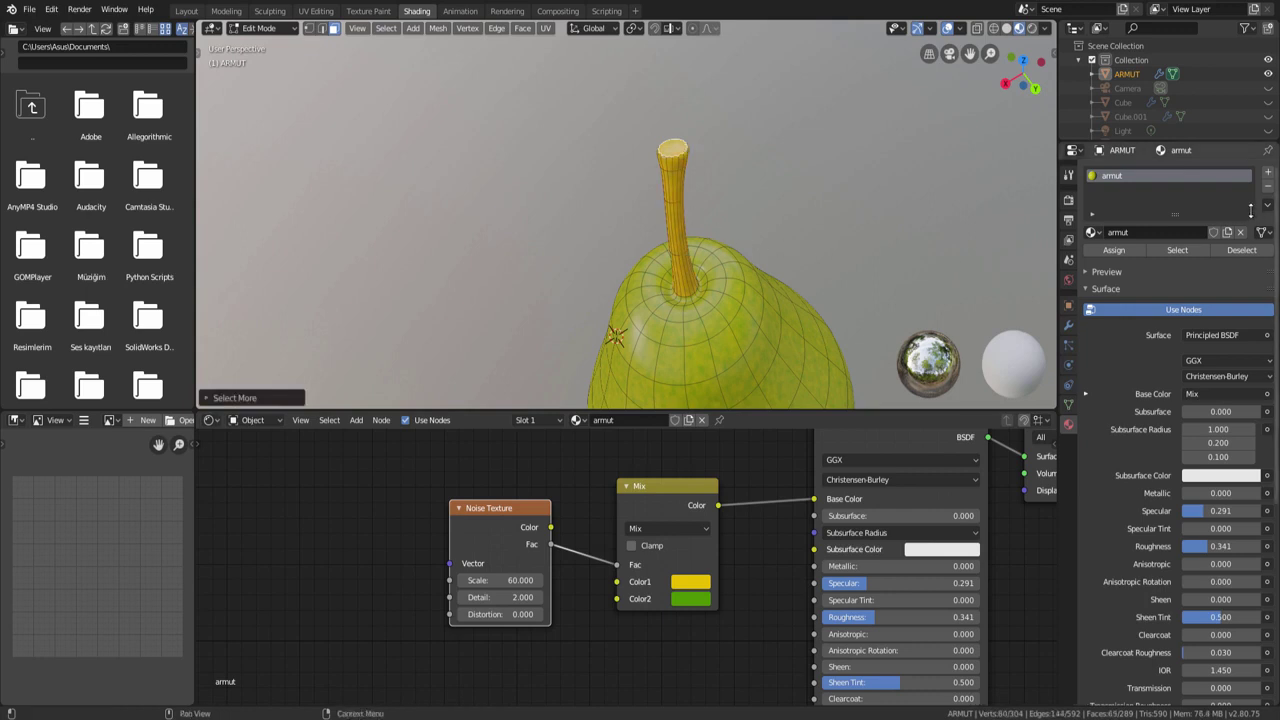
left_click(1268, 173)
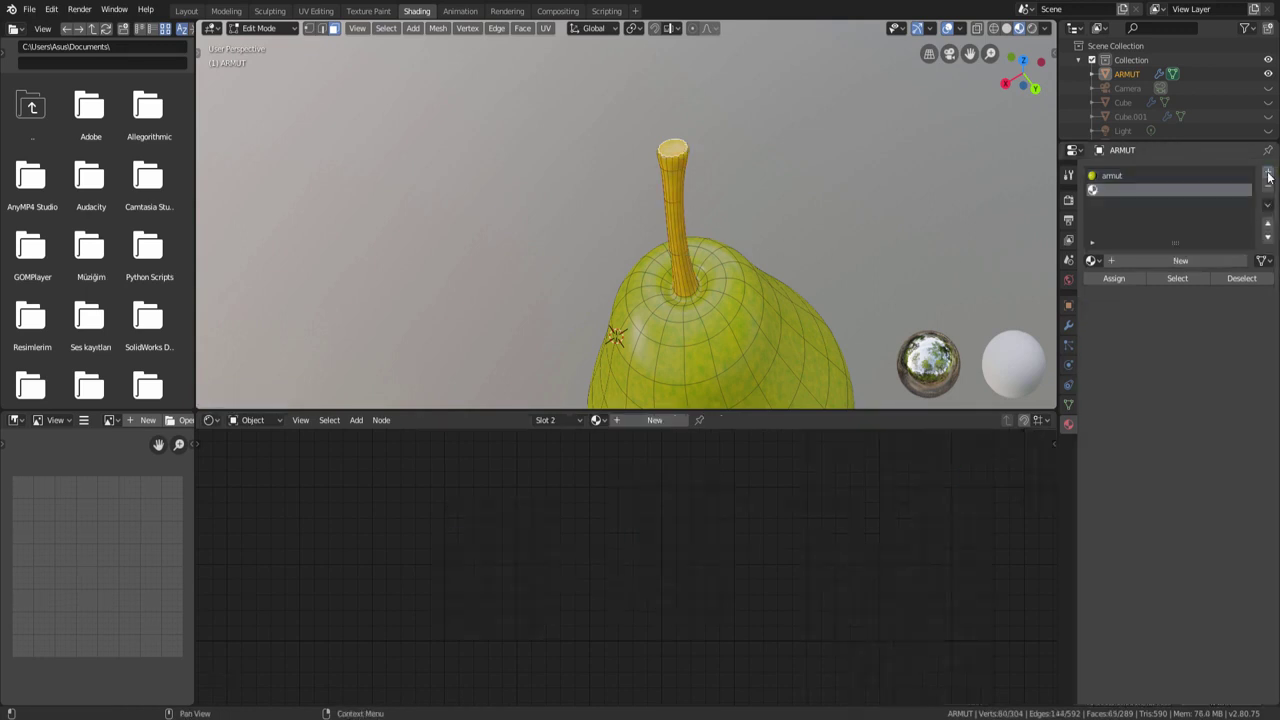
left_click(1152, 260)
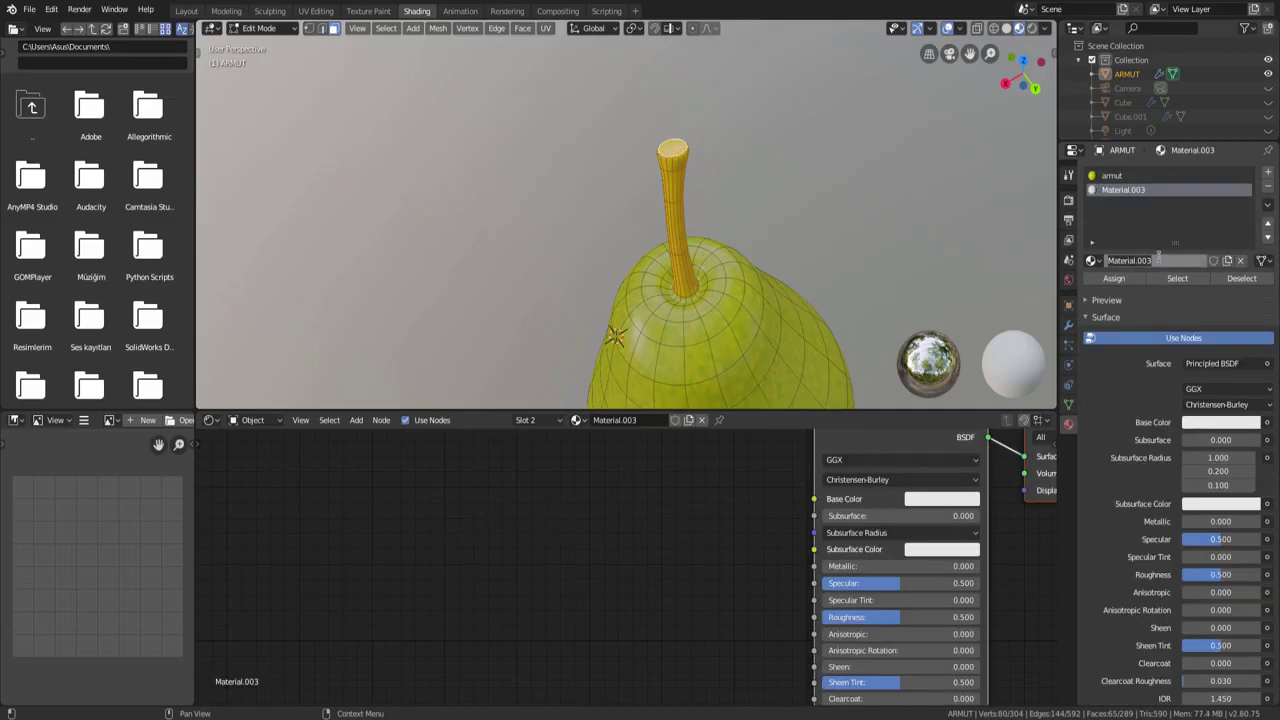
type("armutsap")
key("Return")
left_click(1113, 278)
Set the armutsap base colour to a dark olive-gold.
mouse_move(730, 340)
middle_mouse_down()
mouse_move(769, 337)
mouse_move(760, 400)
middle_mouse_up()
scroll(921, 510, "up", 2)
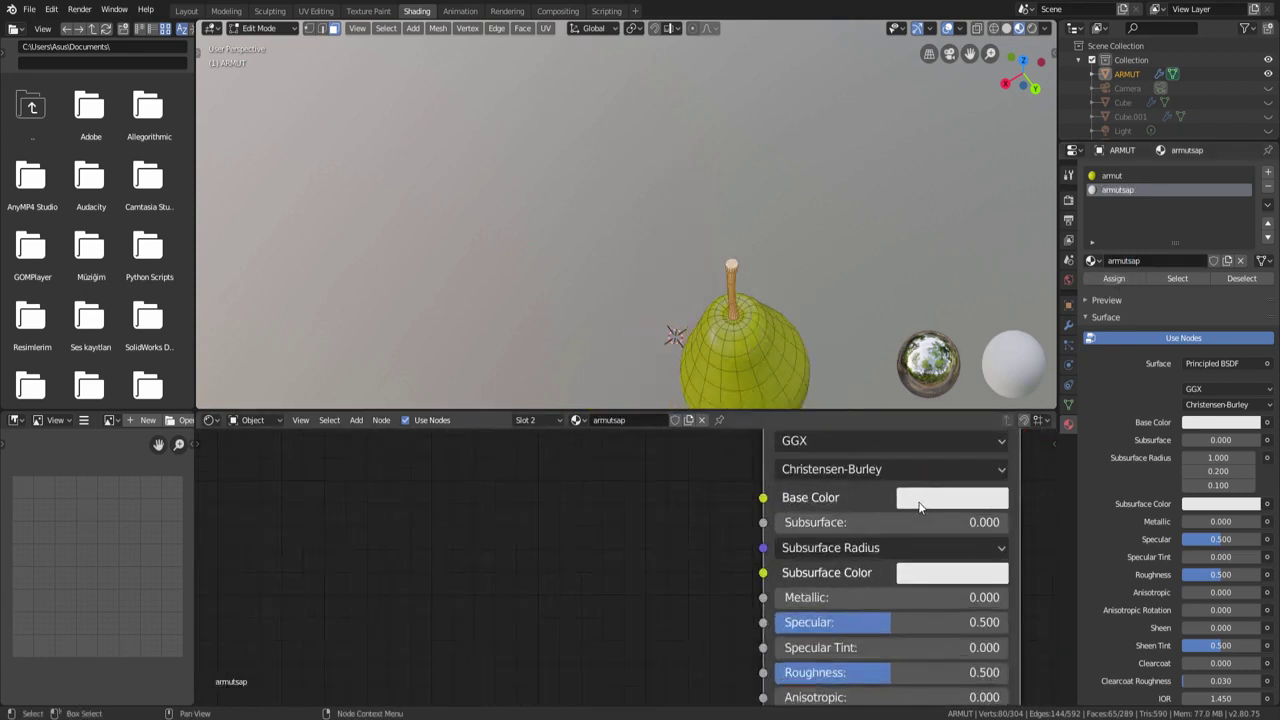
left_click(920, 500)
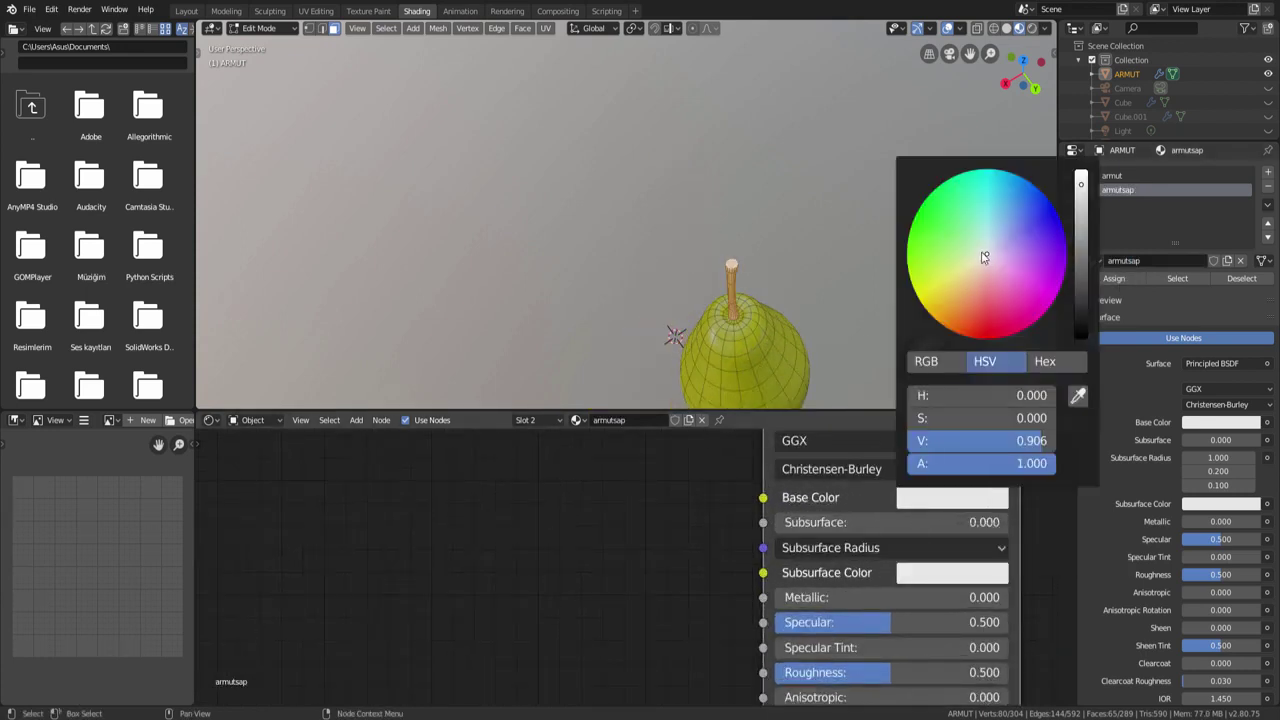
mouse_move(984, 258)
left_mouse_down()
mouse_move(947, 313)
mouse_move(930, 314)
left_mouse_up()
scroll(675, 336, "up", 4)
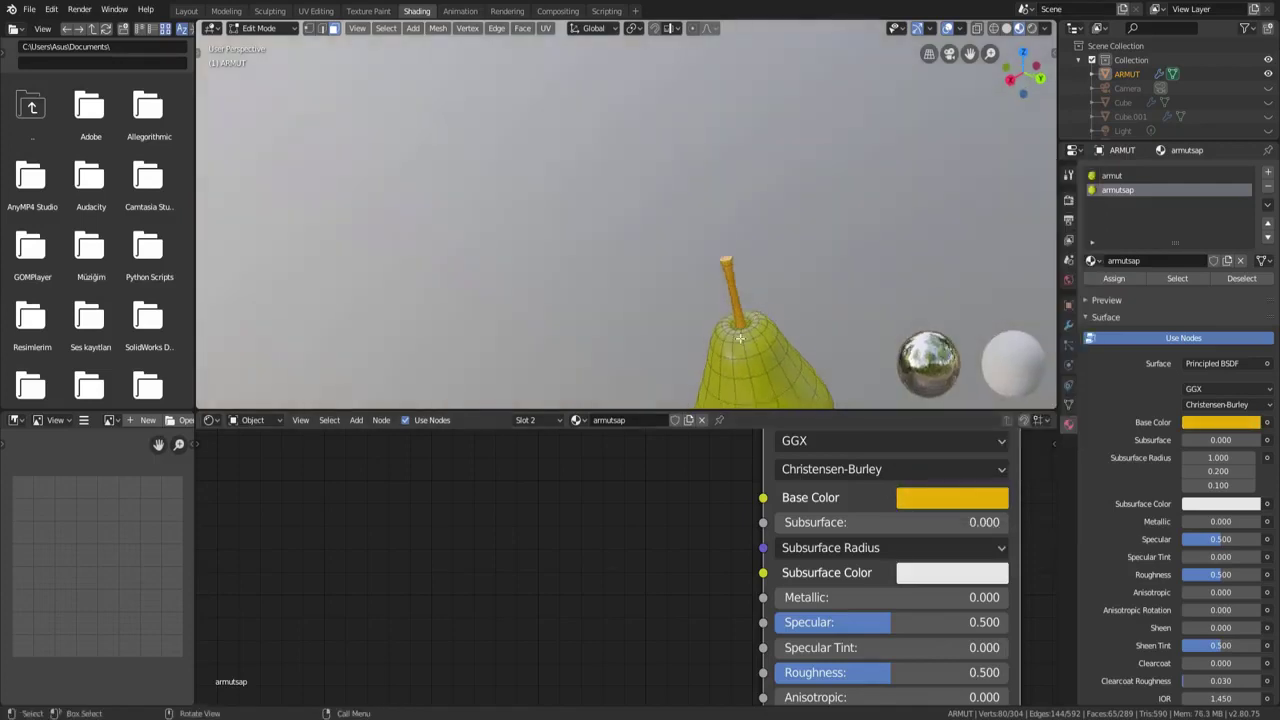
middle_click_drag(675, 336, 730, 217)
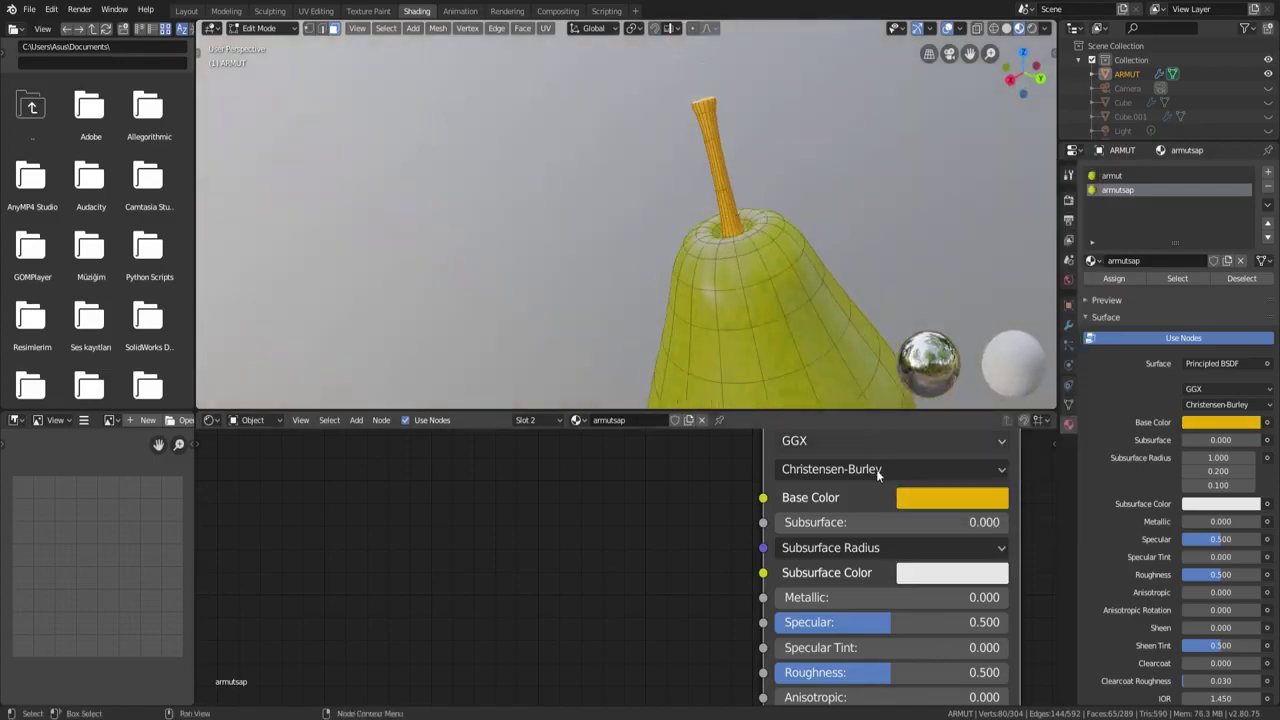
left_click(908, 505)
left_click_drag(1081, 200, 1081, 245)
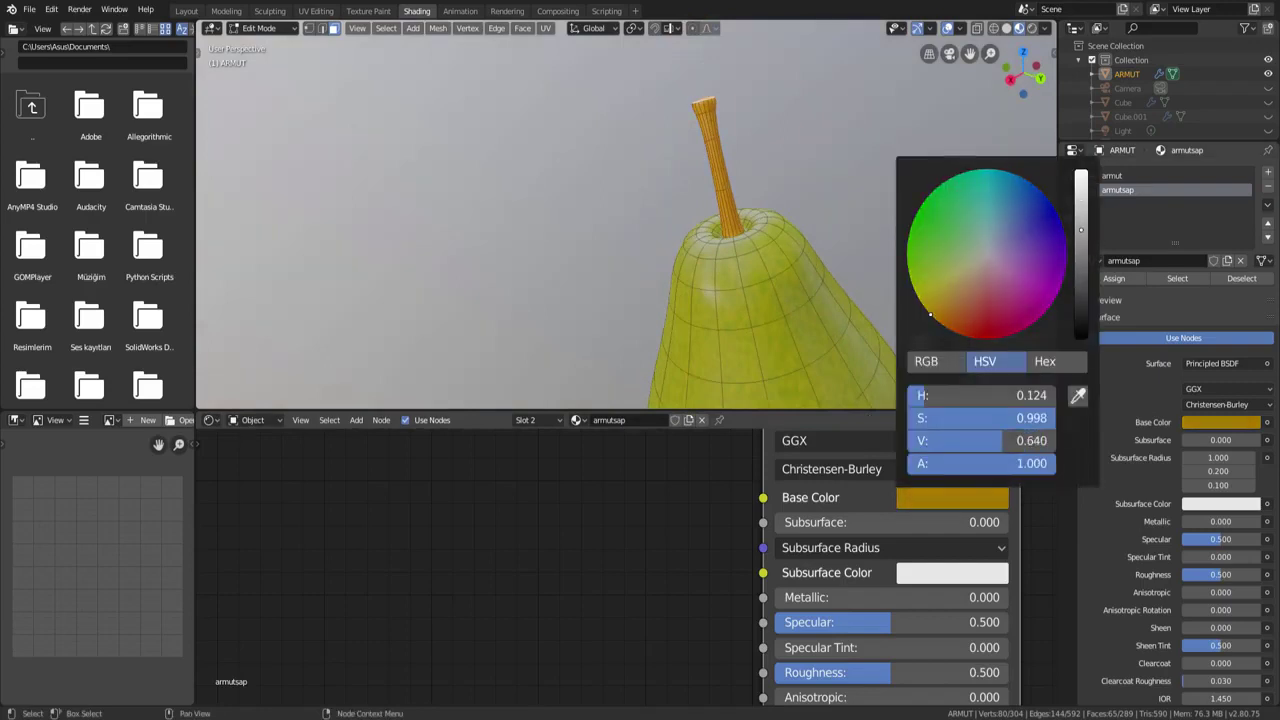
Lower the pear skin's specular to 0.200 and raise its roughness to 0.605.
key("Tab")
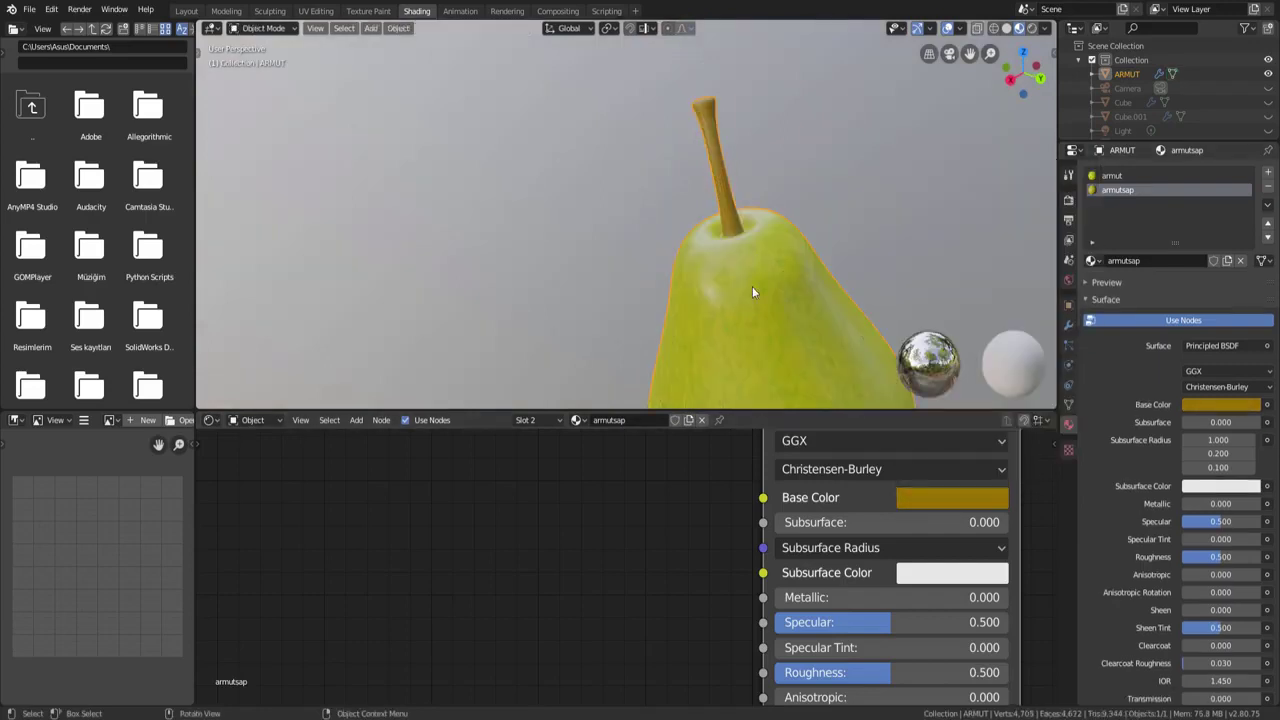
scroll(800, 300, "down", 3)
mouse_move(800, 309)
middle_mouse_down()
mouse_move(749, 232)
mouse_move(725, 258)
mouse_move(655, 206)
middle_mouse_up()
scroll(740, 220, "up", 1)
scroll(790, 210, "up", 2)
scroll(760, 205, "up", 3)
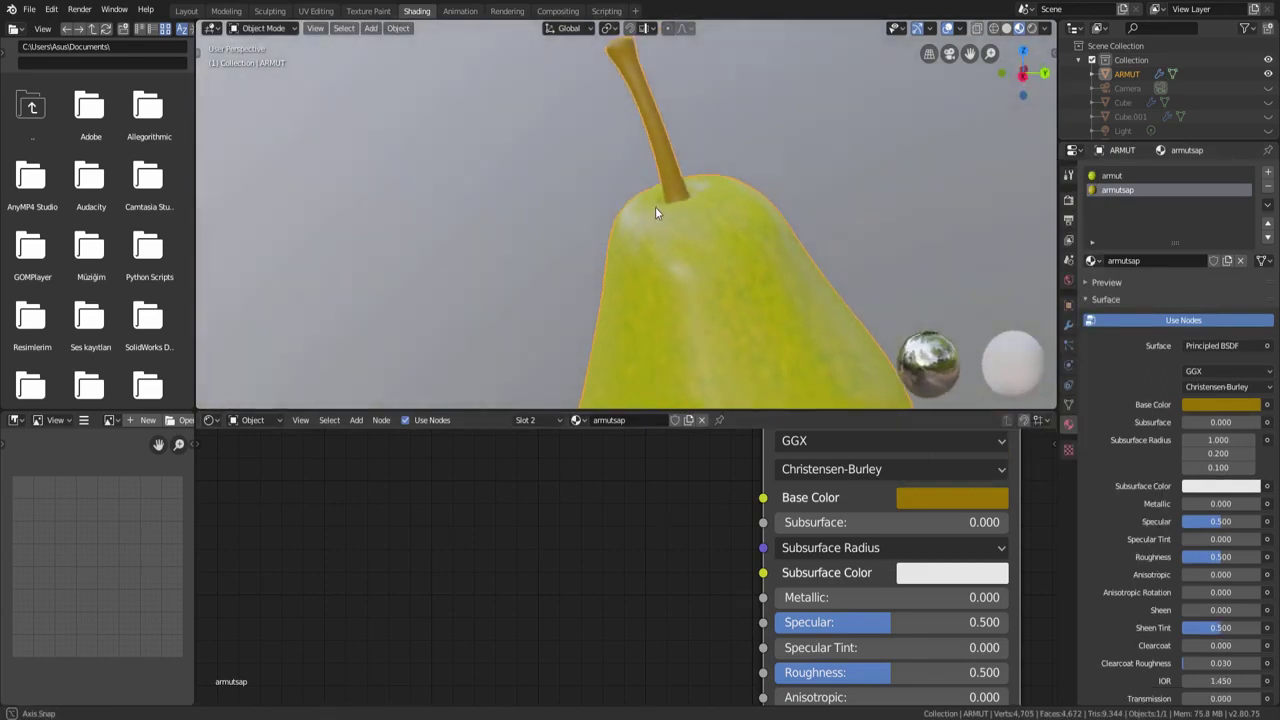
left_click_drag(883, 625, 813, 625)
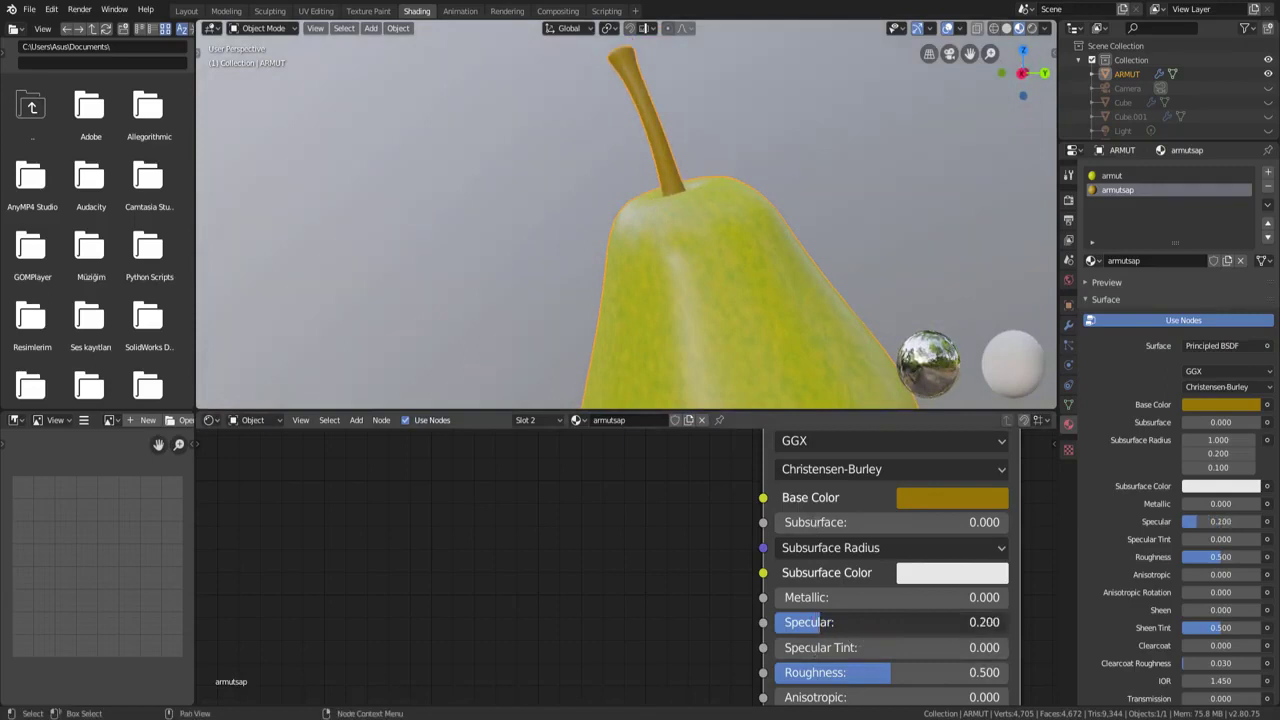
scroll(662, 203, "down", 1)
scroll(670, 190, "down", 2)
scroll(690, 176, "down", 2)
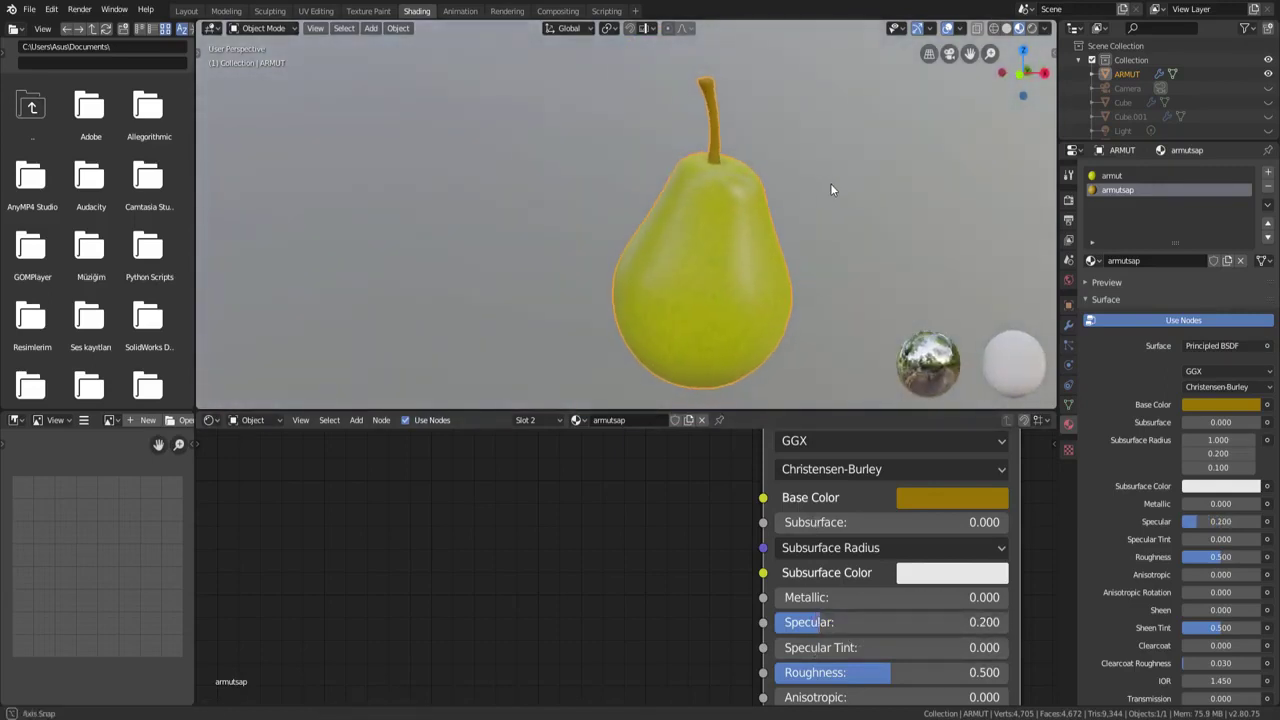
left_click_drag(877, 680, 903, 680)
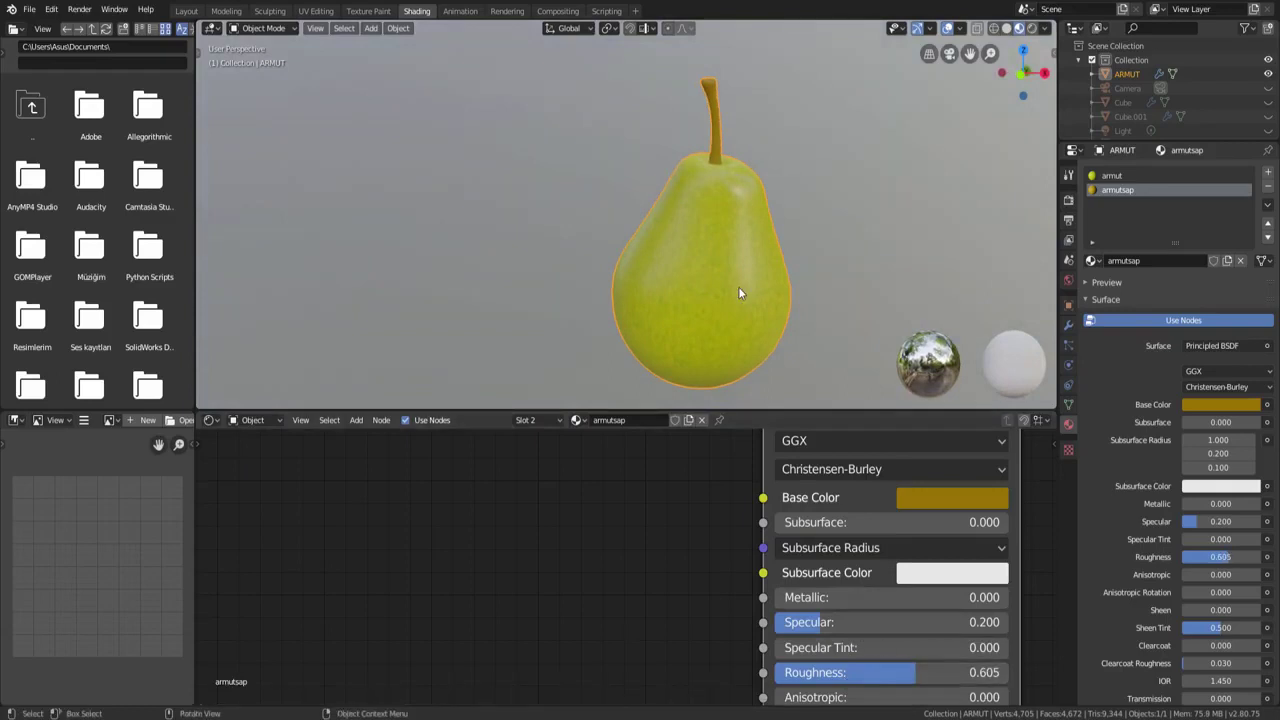
scroll(745, 260, "up", 1)
scroll(757, 205, "down", 3)
scroll(730, 215, "down", 1)
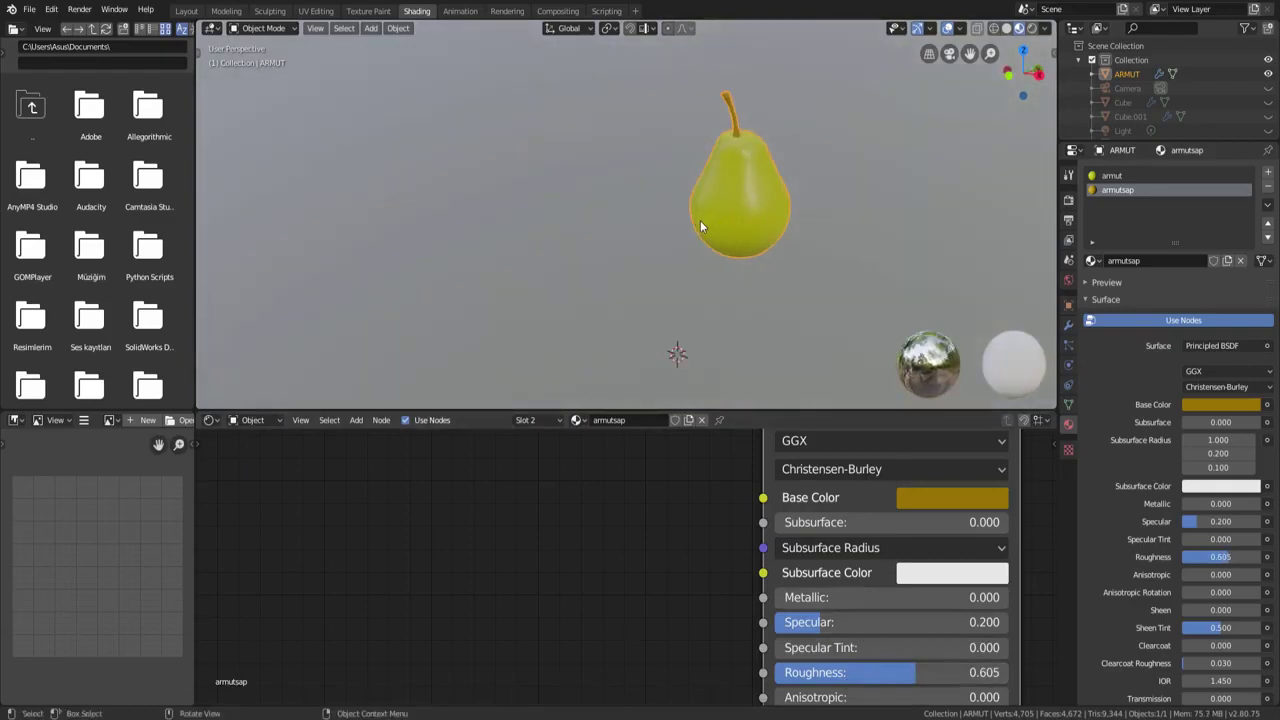
Leave local view, nudge the pear into place in the bowl, and select the bowl.
key("KP_Divide")
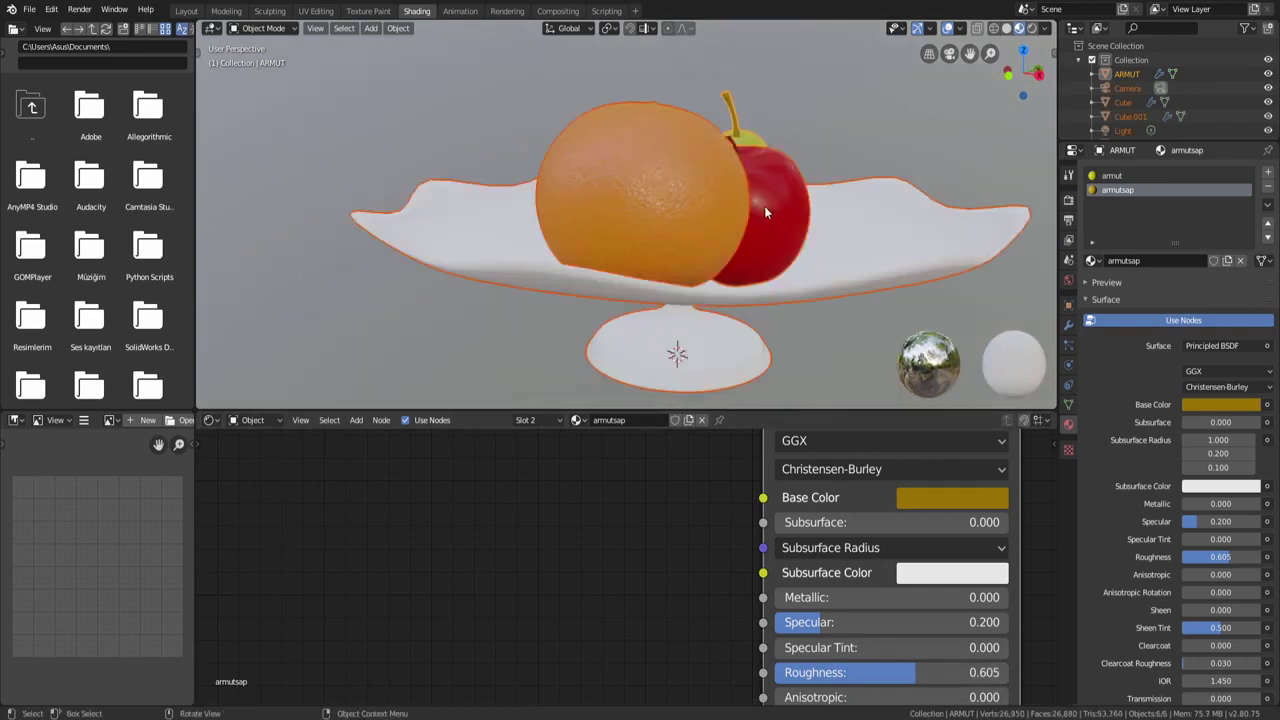
scroll(644, 224, "up", 2)
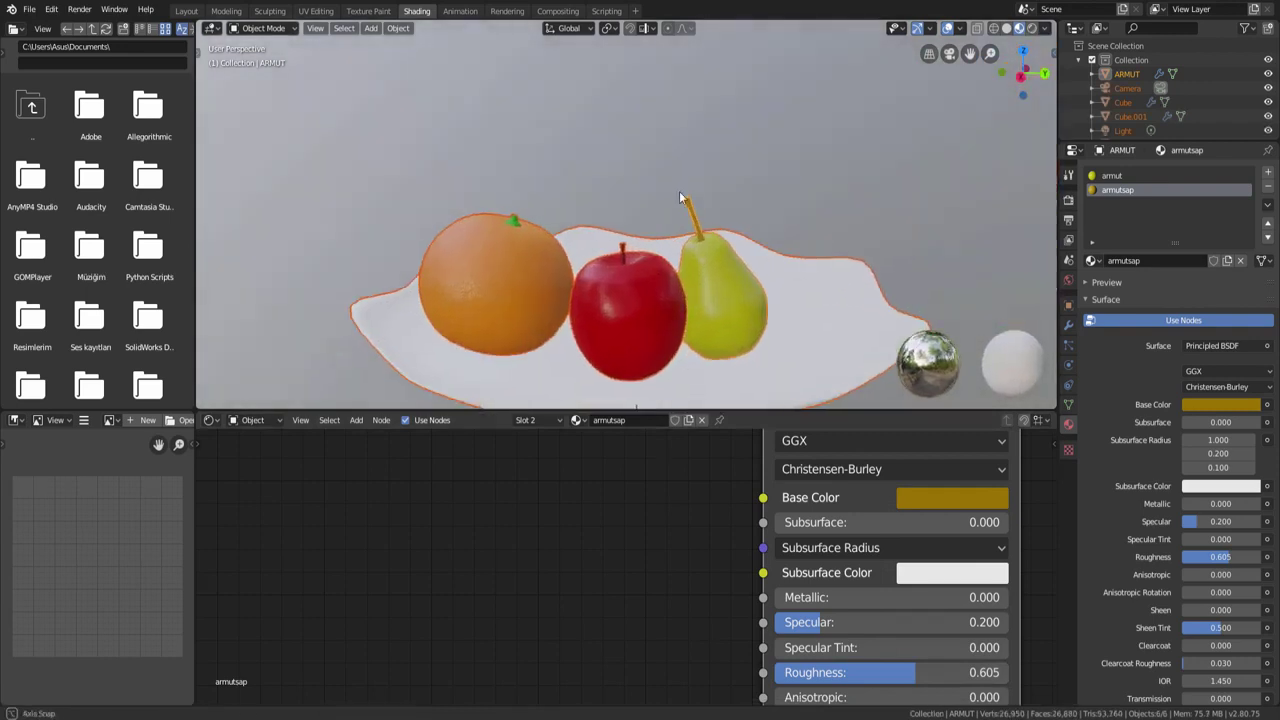
scroll(711, 273, "up", 1)
scroll(683, 201, "down", 2)
scroll(700, 214, "up", 2)
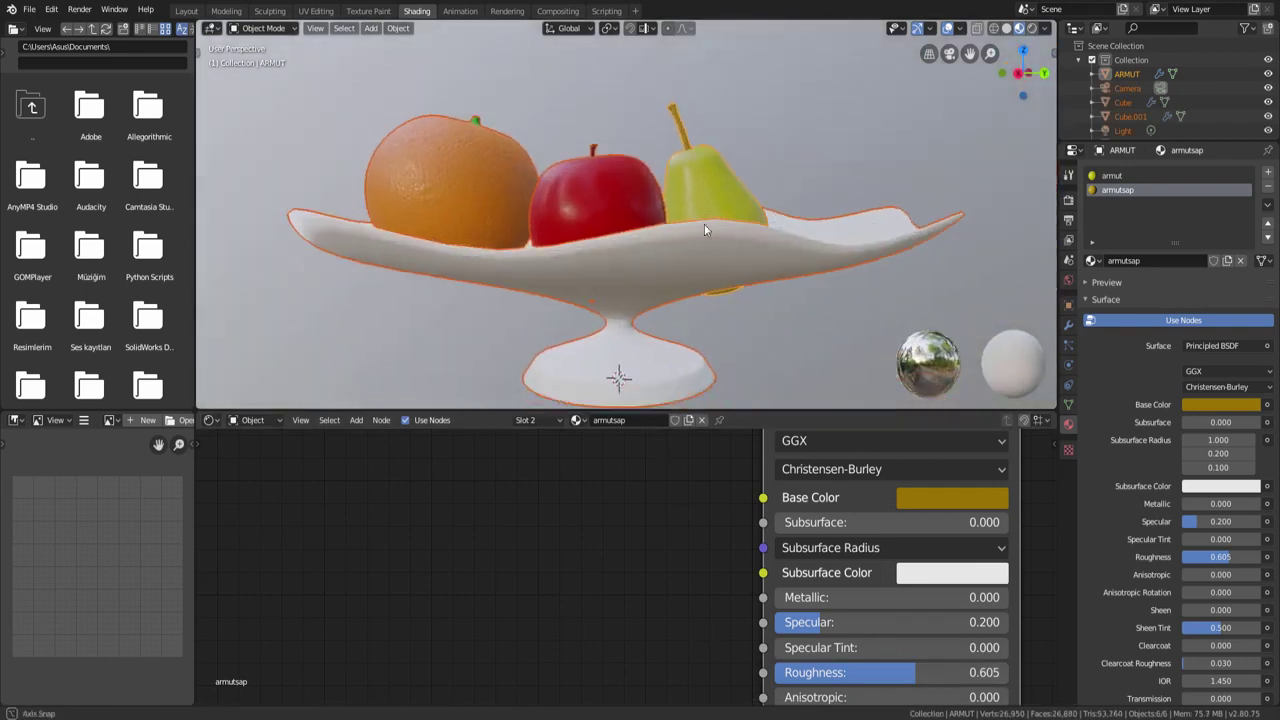
mouse_move(700, 214)
middle_mouse_down()
mouse_move(742, 208)
mouse_move(673, 221)
mouse_move(712, 220)
middle_mouse_up()
left_click(742, 208)
key("g")
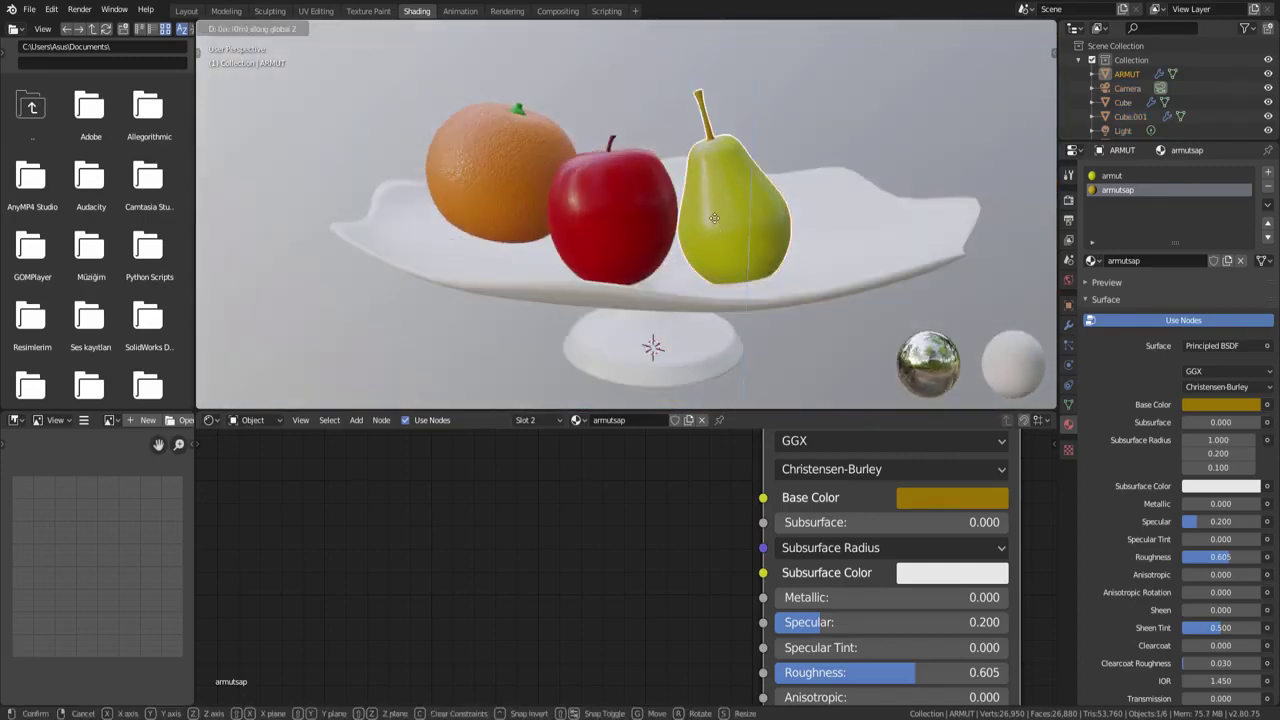
left_click(714, 220)
scroll(749, 259, "down", 4)
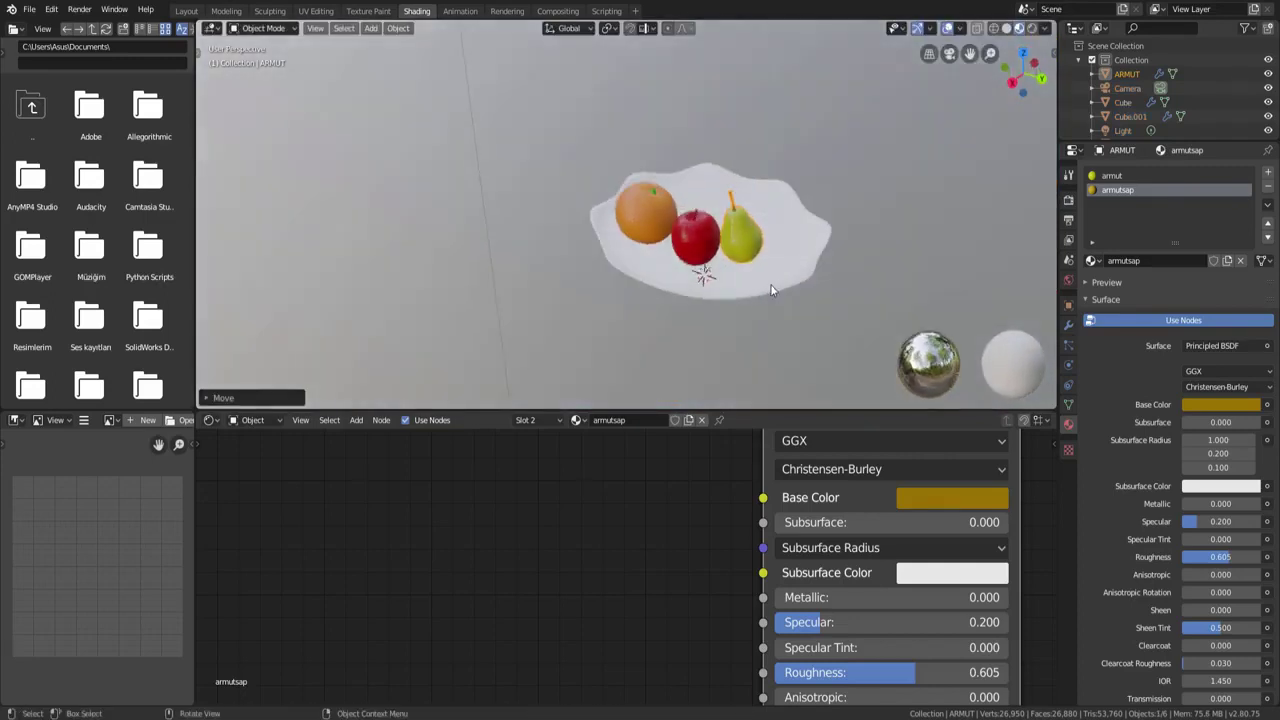
left_click(766, 293)
mouse_move(766, 293)
middle_mouse_down()
mouse_move(768, 234)
mouse_move(757, 267)
mouse_move(705, 290)
middle_mouse_up()
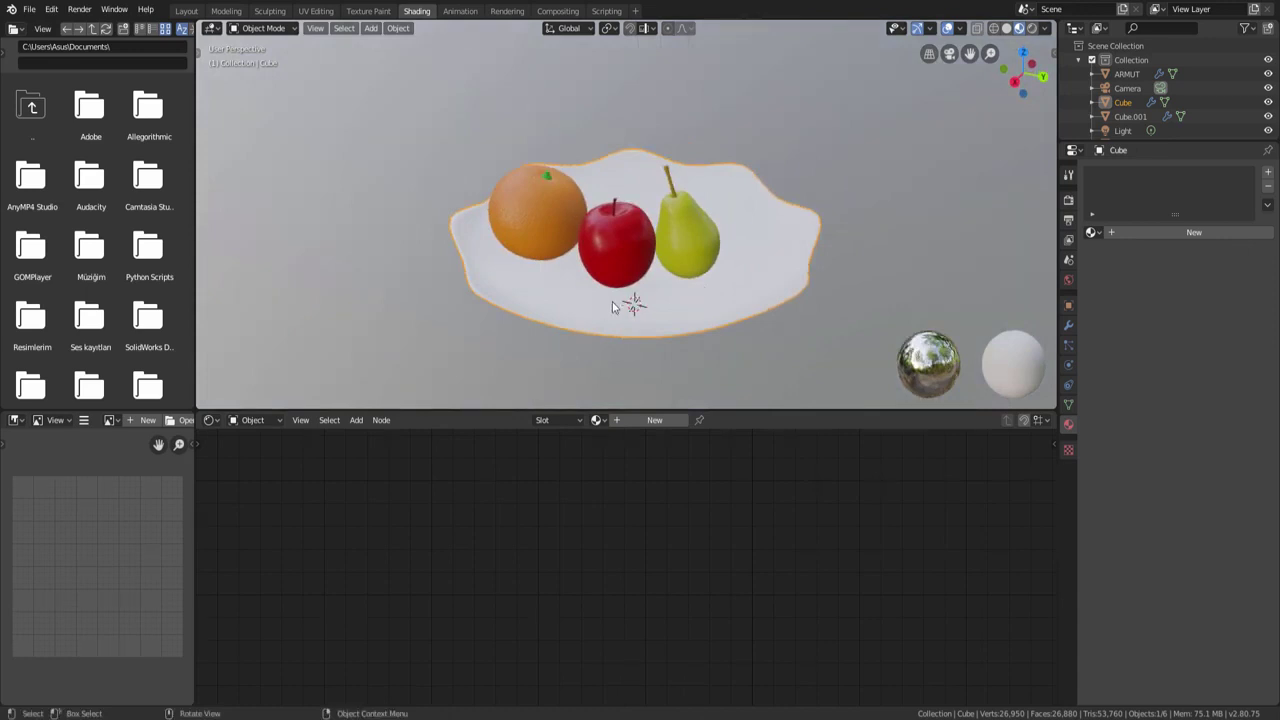
Create a new bowl material with roughness 0 and a slightly darker base colour (V 0.802).
middle_click_drag(582, 375, 643, 278)
left_click(654, 420)
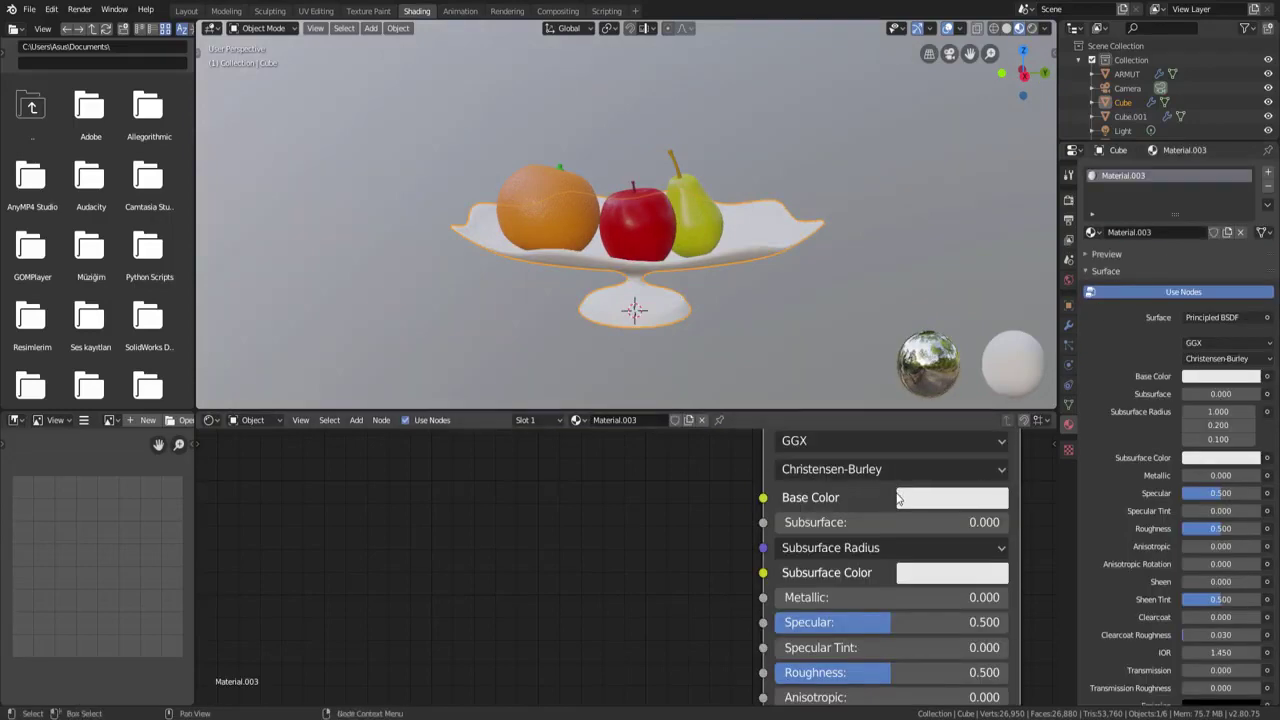
scroll(882, 535, "down", 2)
left_click_drag(877, 672, 784, 667)
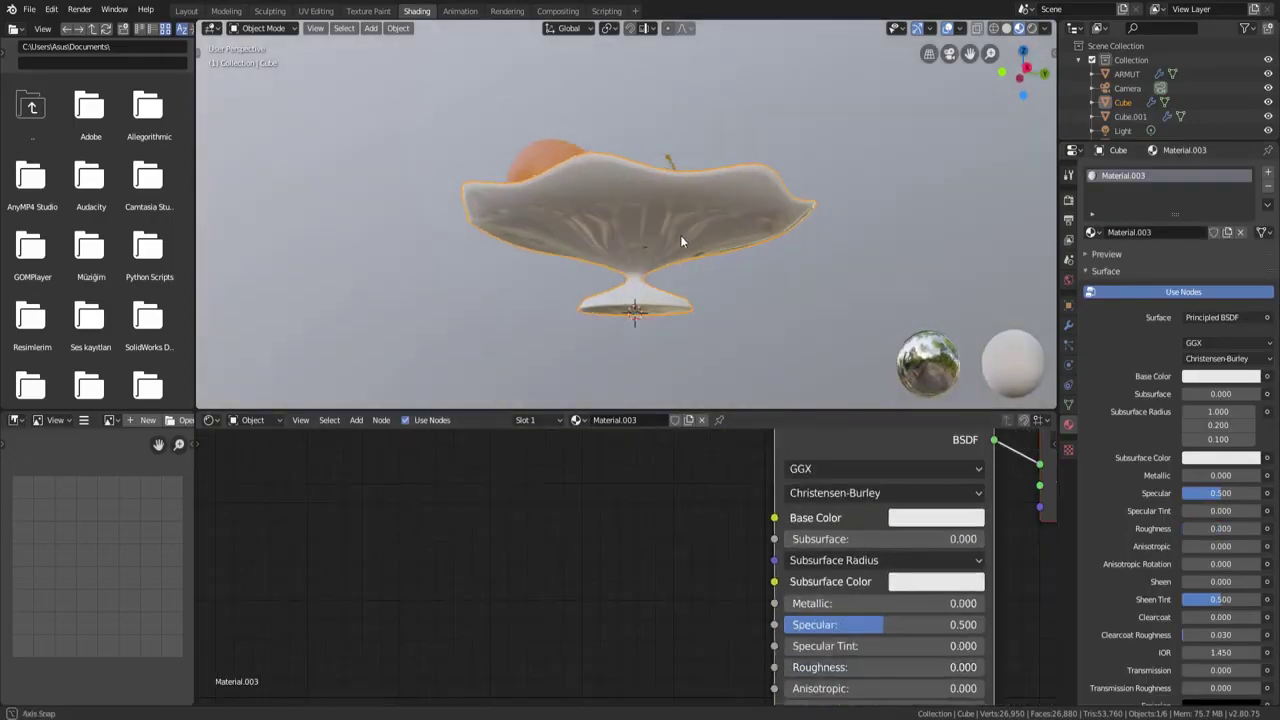
mouse_move(680, 235)
middle_mouse_down()
mouse_move(677, 278)
mouse_move(739, 271)
mouse_move(694, 250)
mouse_move(766, 271)
middle_mouse_up()
scroll(694, 250, "up", 3)
middle_click_drag(846, 387, 923, 530)
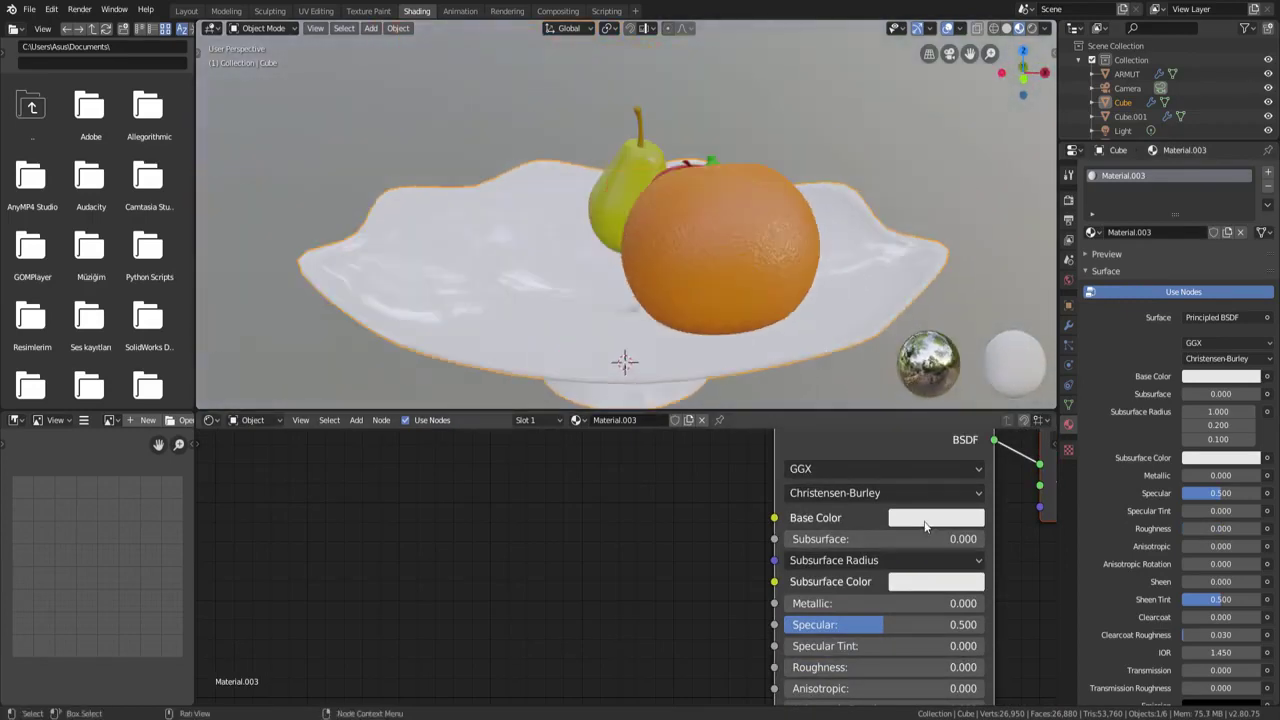
left_click(925, 525)
left_click(1048, 266)
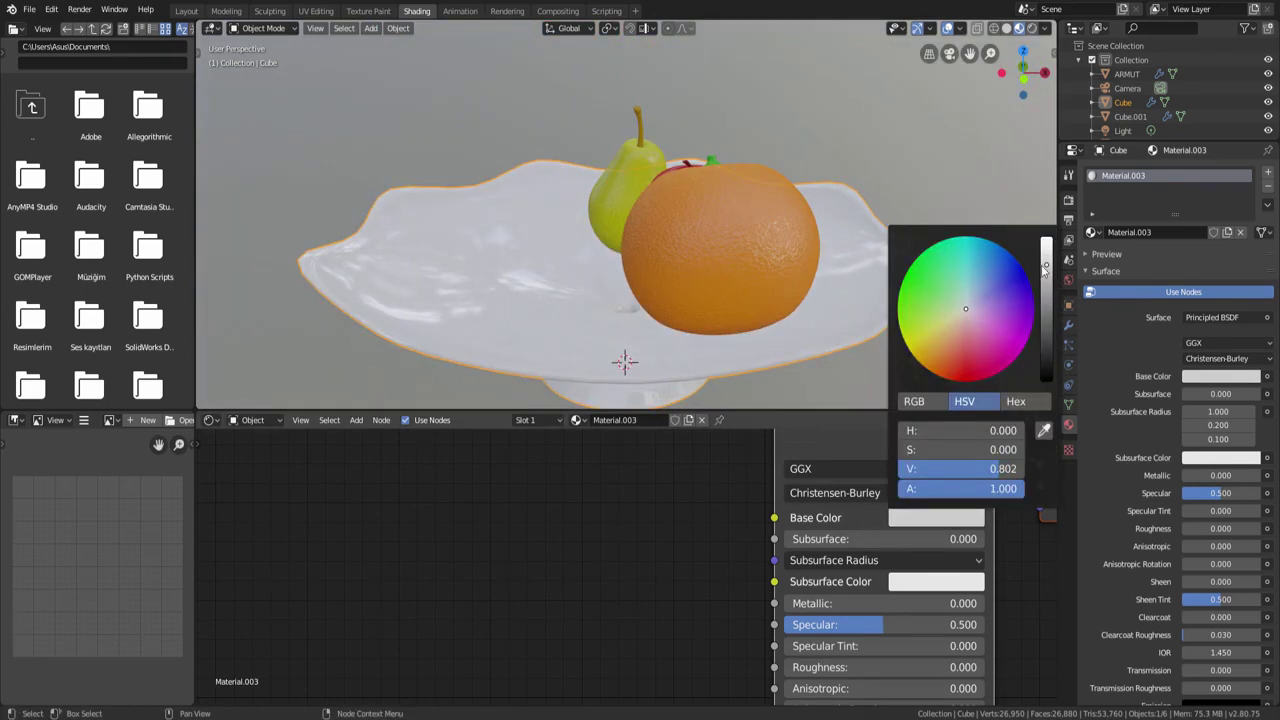
mouse_move(775, 276)
middle_mouse_down()
mouse_move(651, 259)
mouse_move(636, 244)
mouse_move(640, 300)
middle_mouse_up()
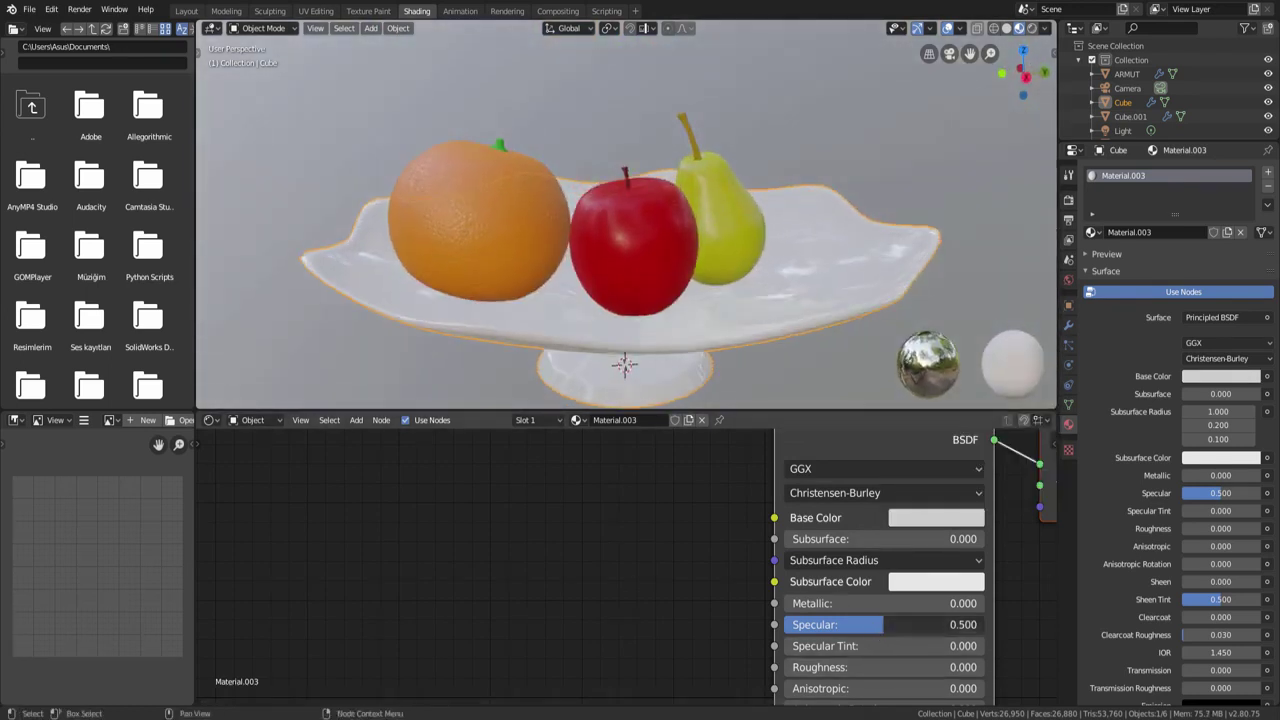
mouse_move(801, 380)
middle_mouse_down()
mouse_move(806, 256)
mouse_move(752, 214)
mouse_move(716, 218)
mouse_move(719, 270)
mouse_move(795, 297)
mouse_move(478, 244)
middle_mouse_up()
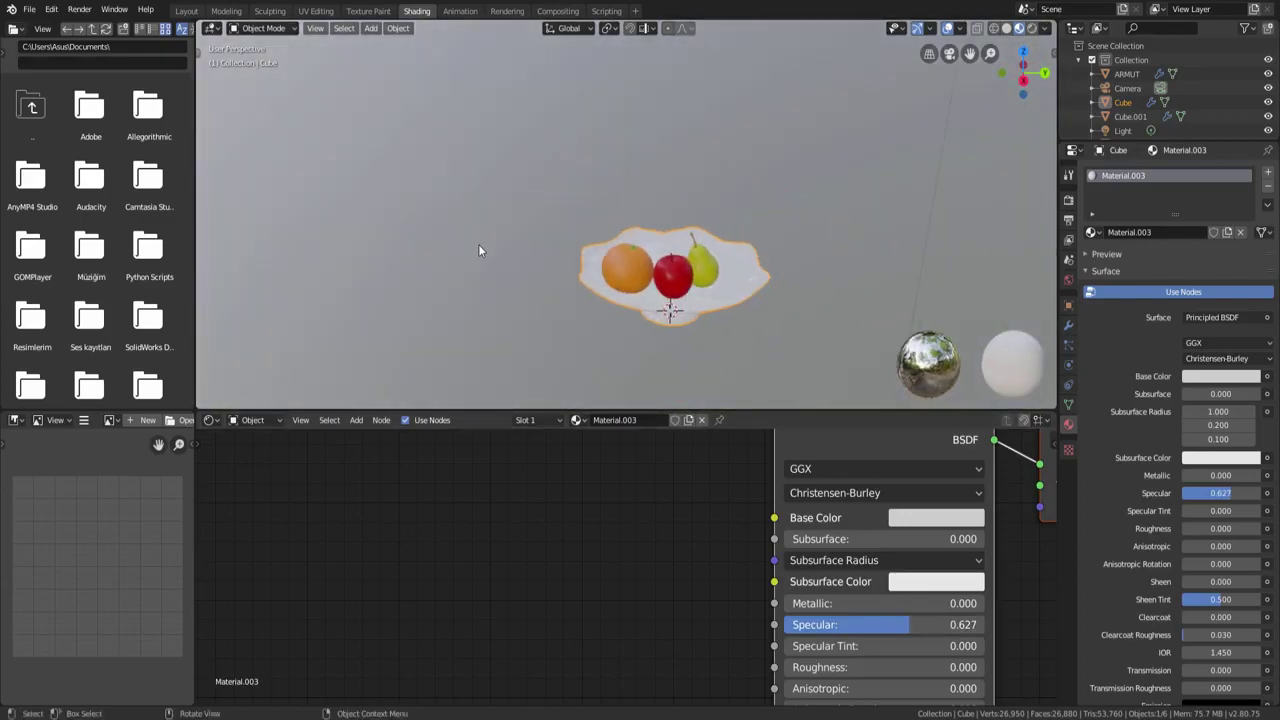
Switch to the Layout workspace and shift the pear slightly.
mouse_move(684, 328)
middle_mouse_down()
mouse_move(620, 300)
mouse_move(640, 330)
mouse_move(570, 268)
mouse_move(580, 317)
mouse_move(634, 325)
middle_mouse_up()
left_click(190, 16)
scroll(340, 117, "down", 5)
scroll(634, 326, "up", 2)
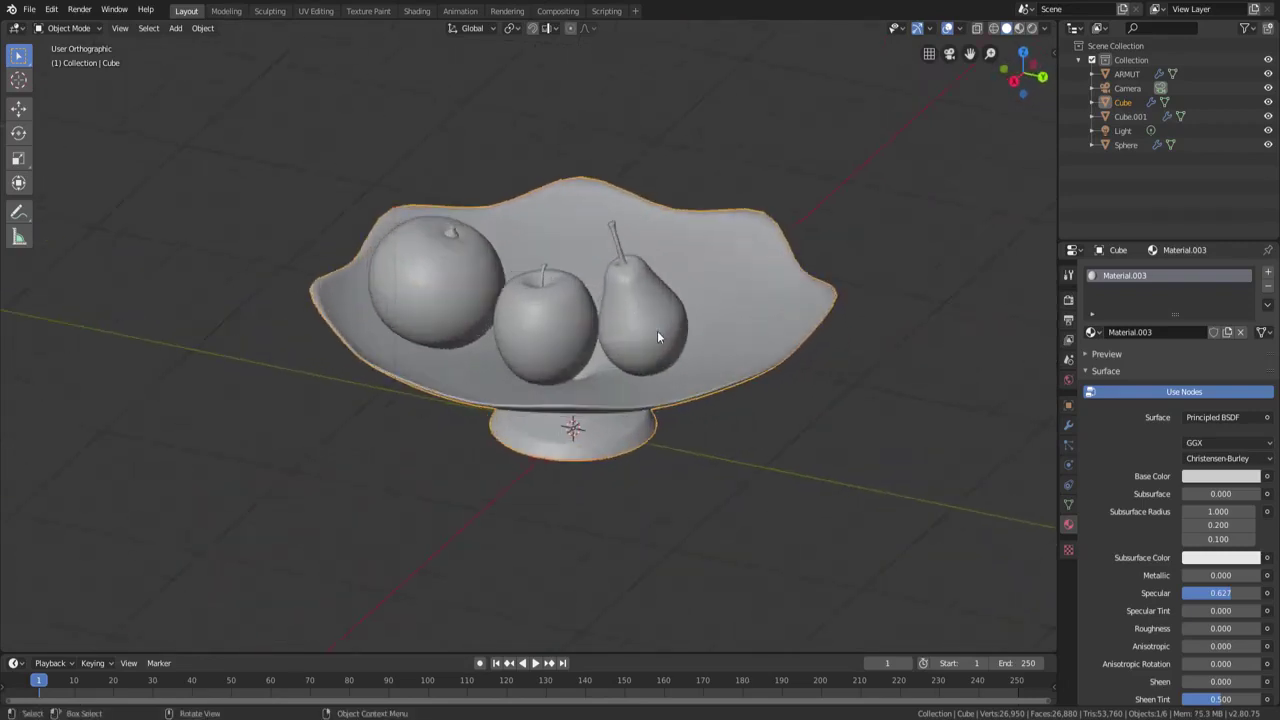
left_click(657, 330)
key("g")
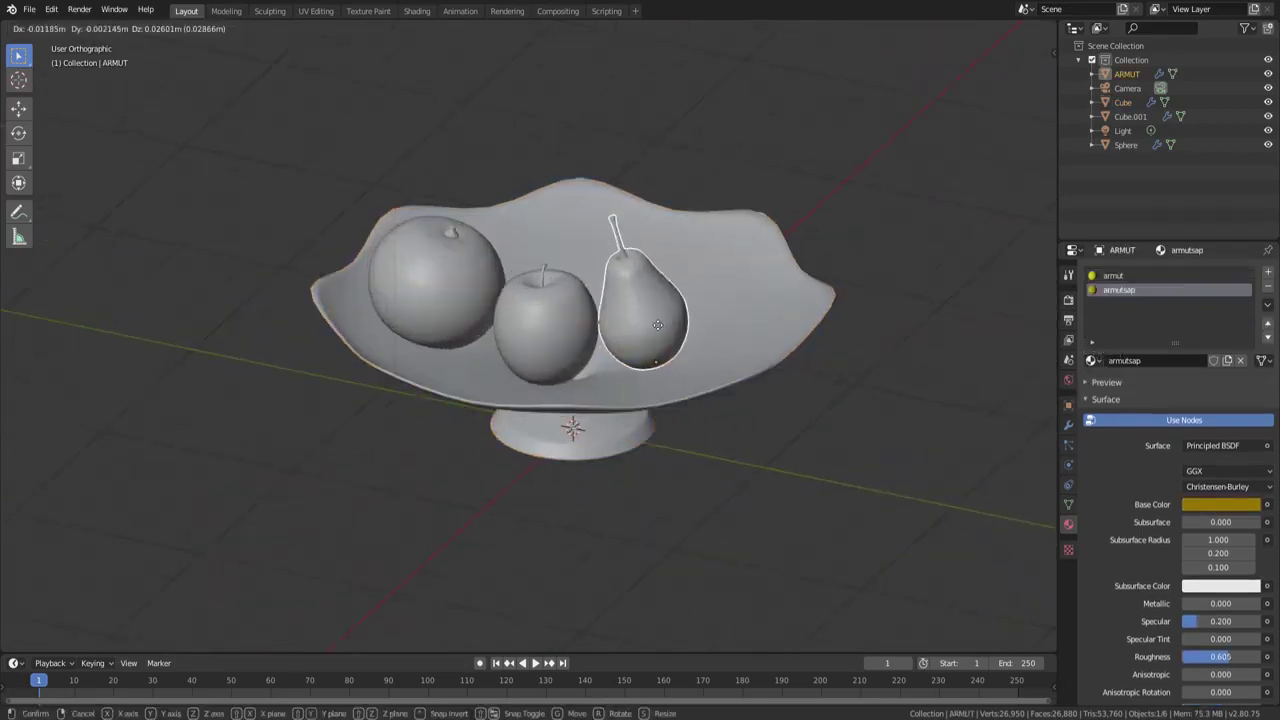
left_click(657, 325)
Preview the materials in LookDev shading and bring up the Add menu.
key("z")
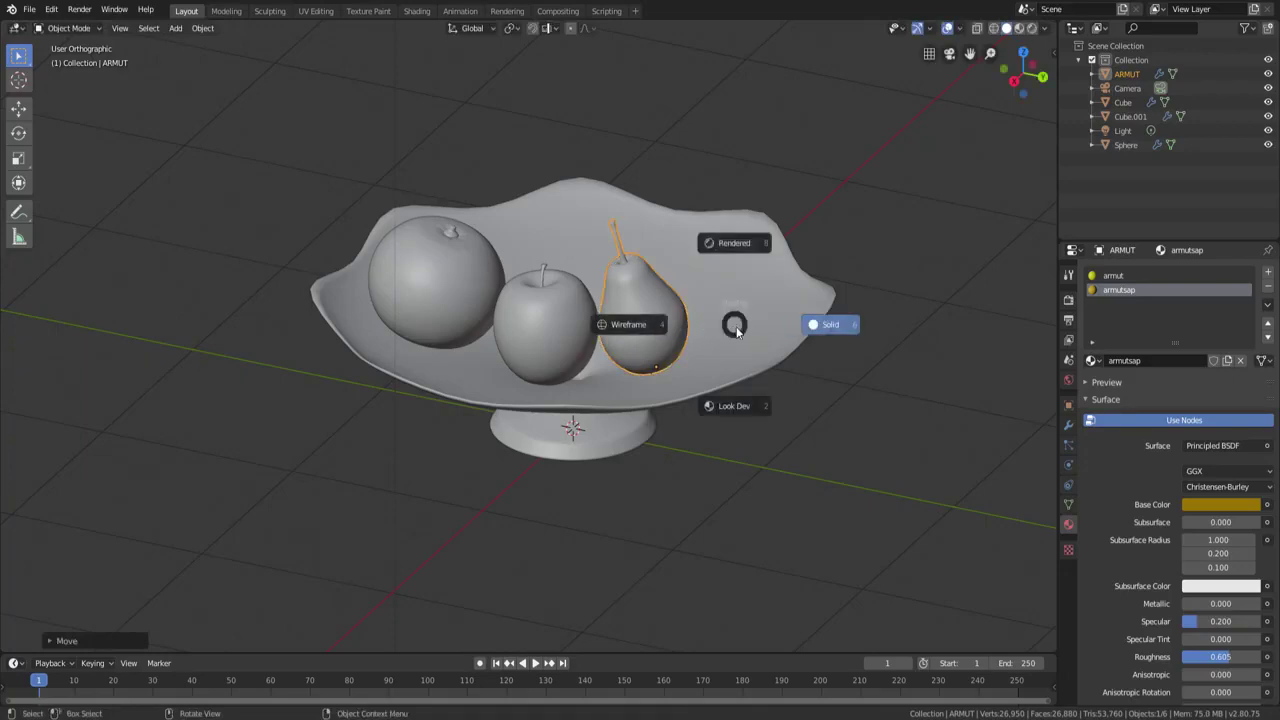
left_click(734, 405)
mouse_move(732, 400)
middle_mouse_down()
mouse_move(620, 332)
mouse_move(540, 337)
mouse_move(650, 357)
mouse_move(737, 349)
mouse_move(631, 326)
mouse_move(658, 341)
middle_mouse_up()
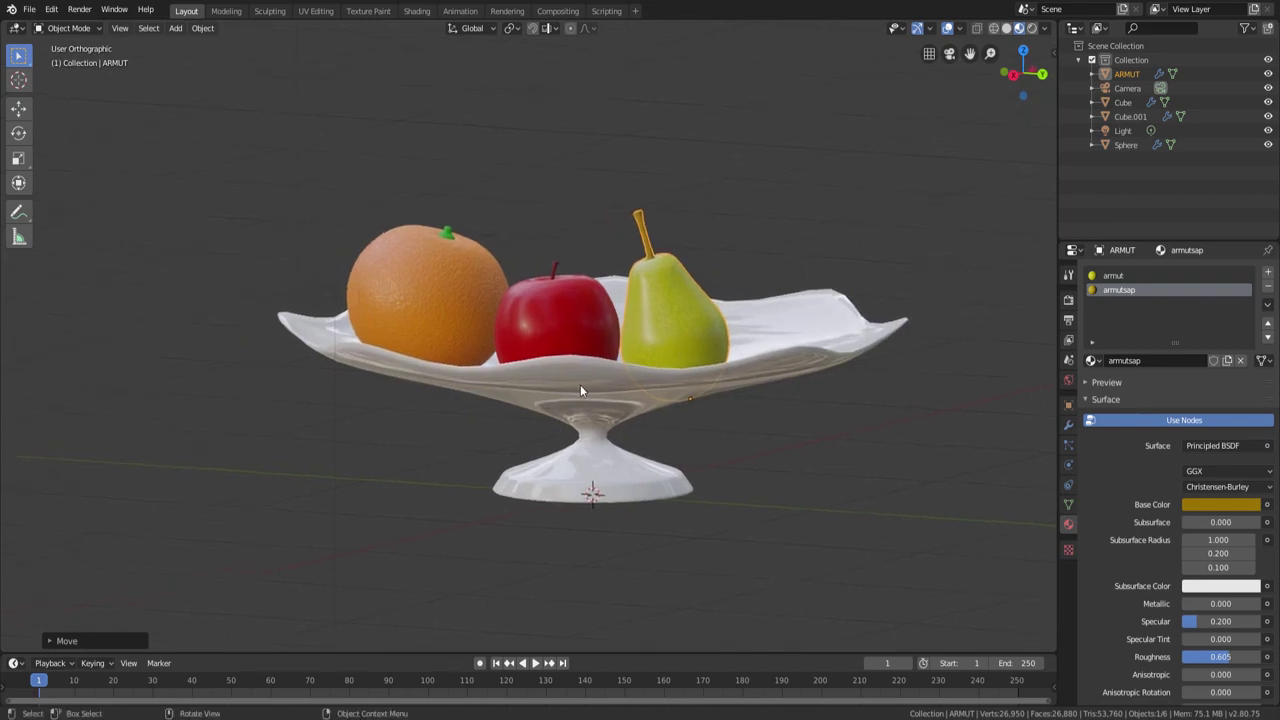
mouse_move(645, 465)
middle_mouse_down()
mouse_move(623, 502)
mouse_move(615, 448)
middle_mouse_up()
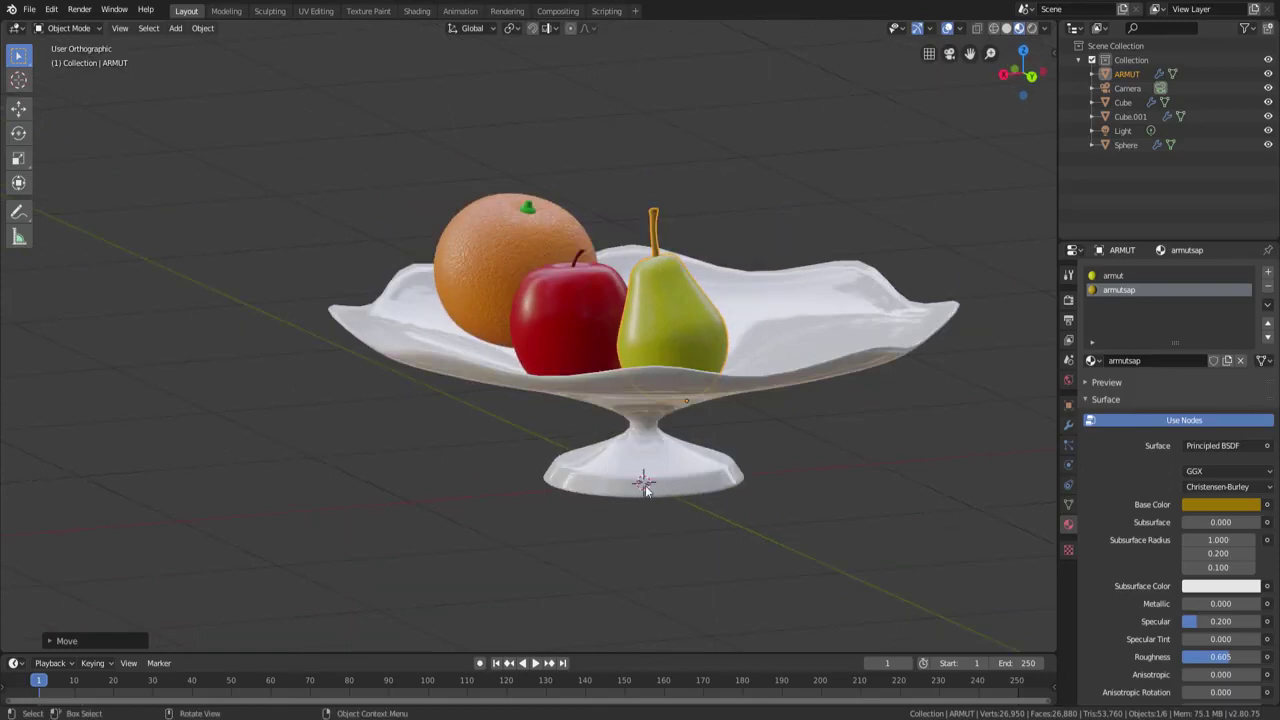
mouse_move(558, 485)
middle_mouse_down()
mouse_move(586, 514)
mouse_move(648, 490)
mouse_move(602, 505)
mouse_move(618, 507)
middle_mouse_up()
scroll(576, 495, "down", 4)
key("shift+a")
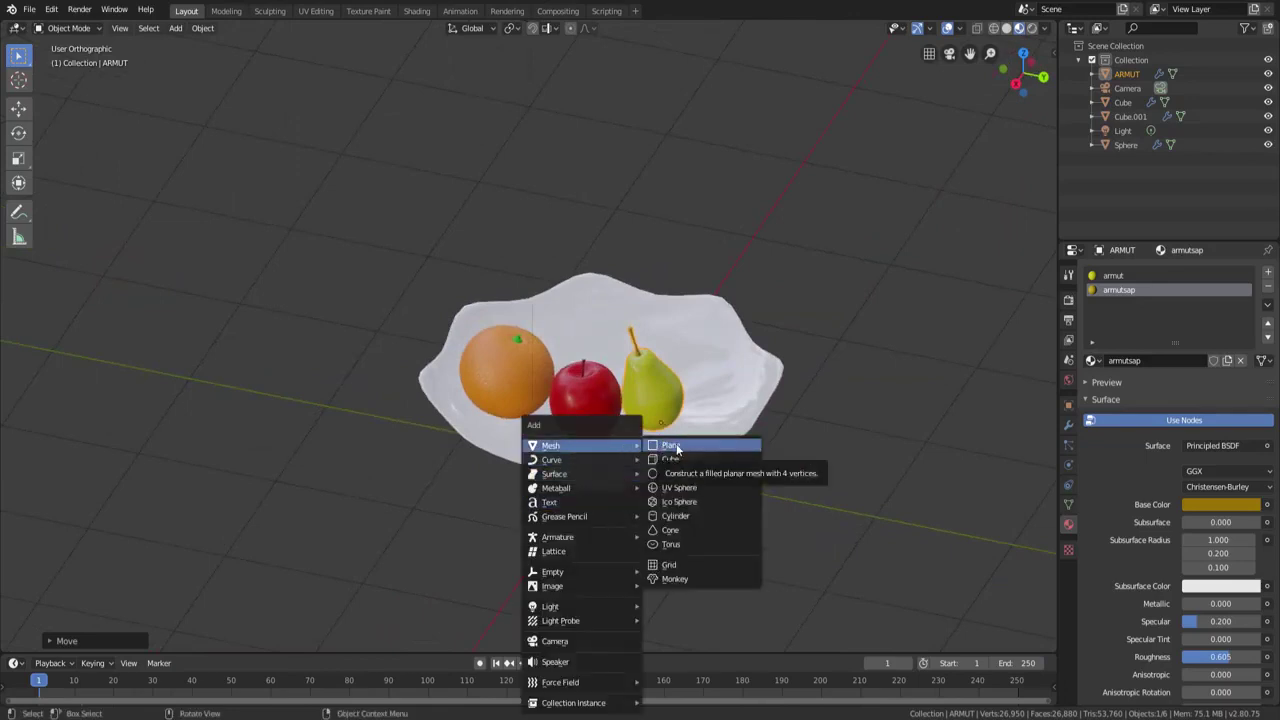
Add a plane under the bowl and scale it up about 4.6 times.
left_click(665, 445)
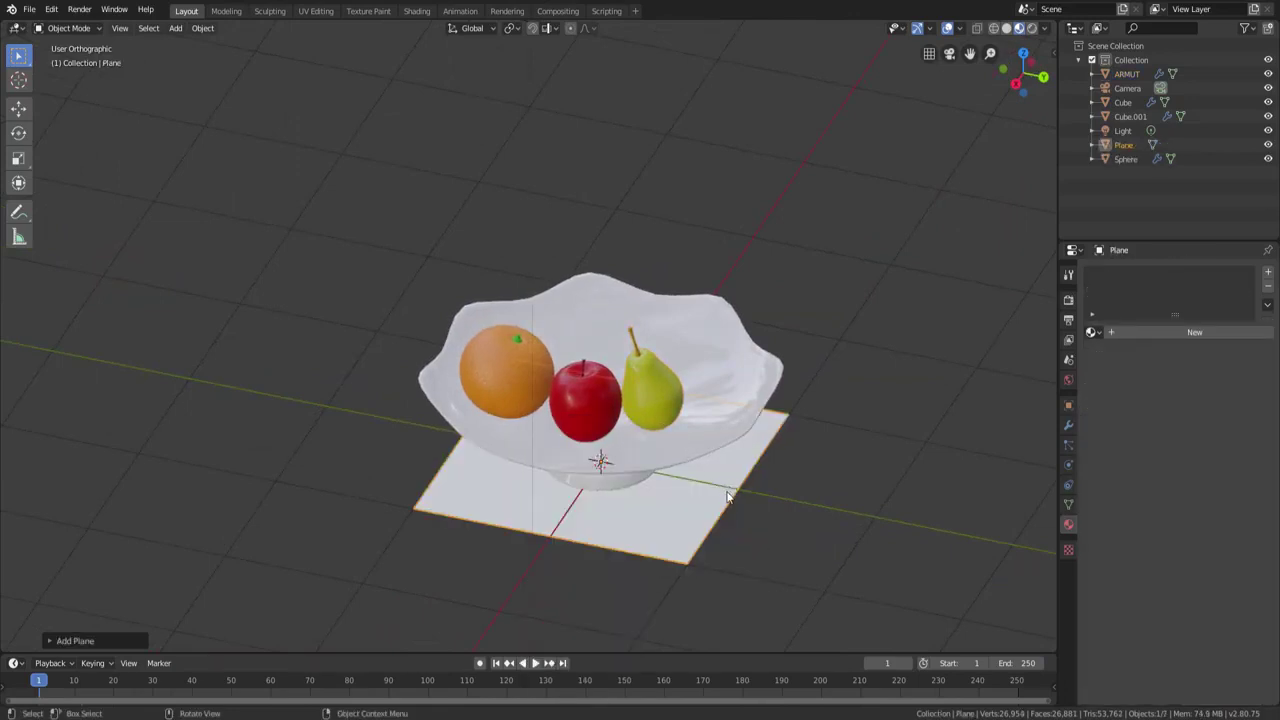
key("s")
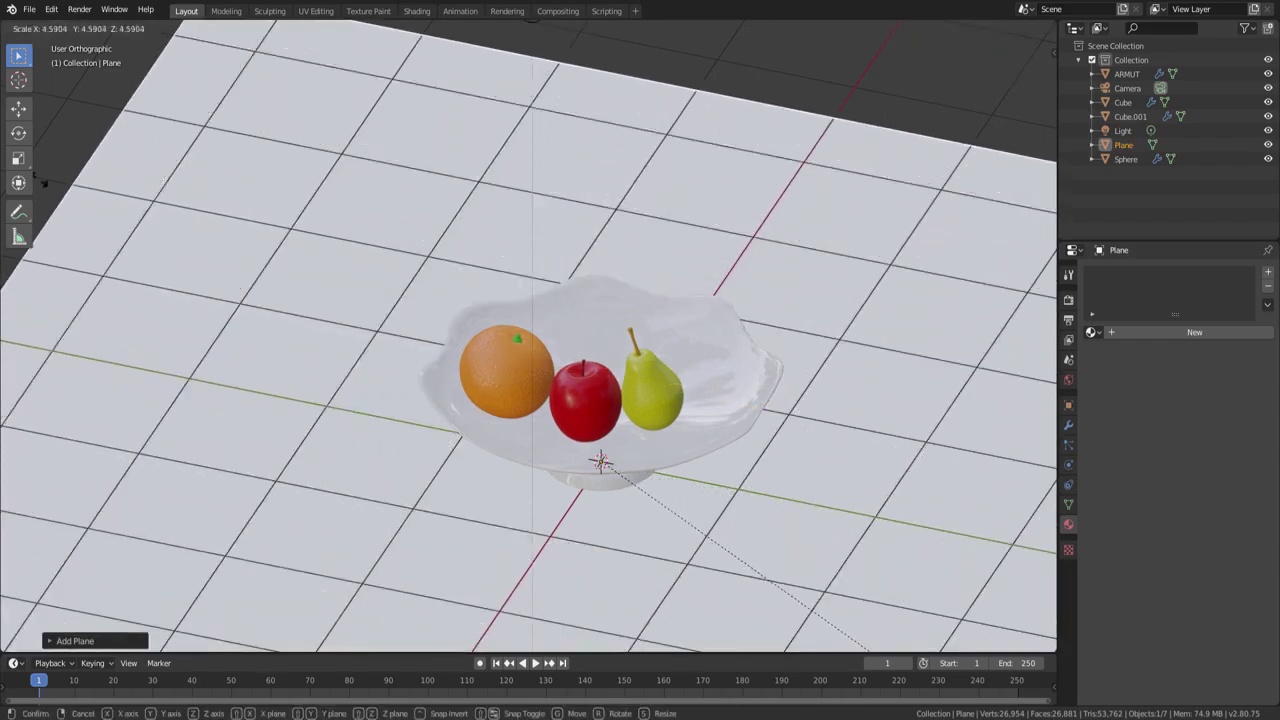
left_click(44, 183)
scroll(97, 294, "down", 2)
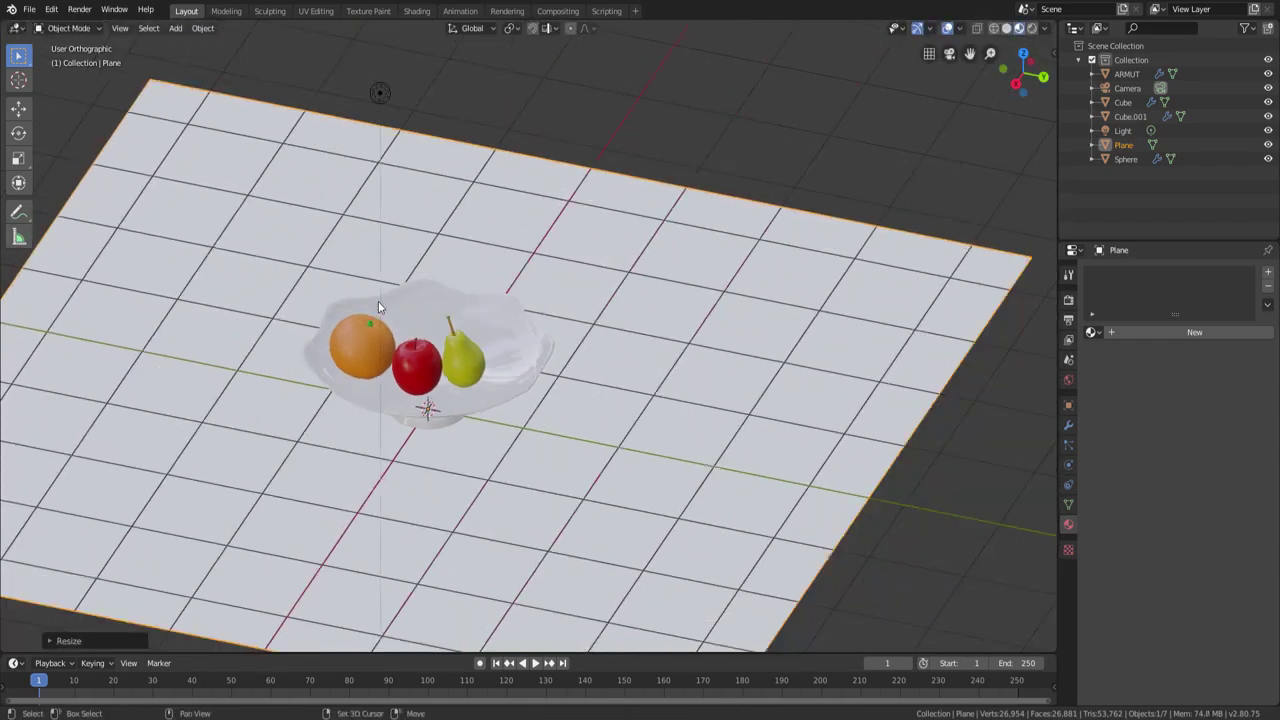
middle_click_drag(378, 301, 581, 286, "shift")
In Edit Mode with edge selection, select the plane's left and back edges.
key("Tab")
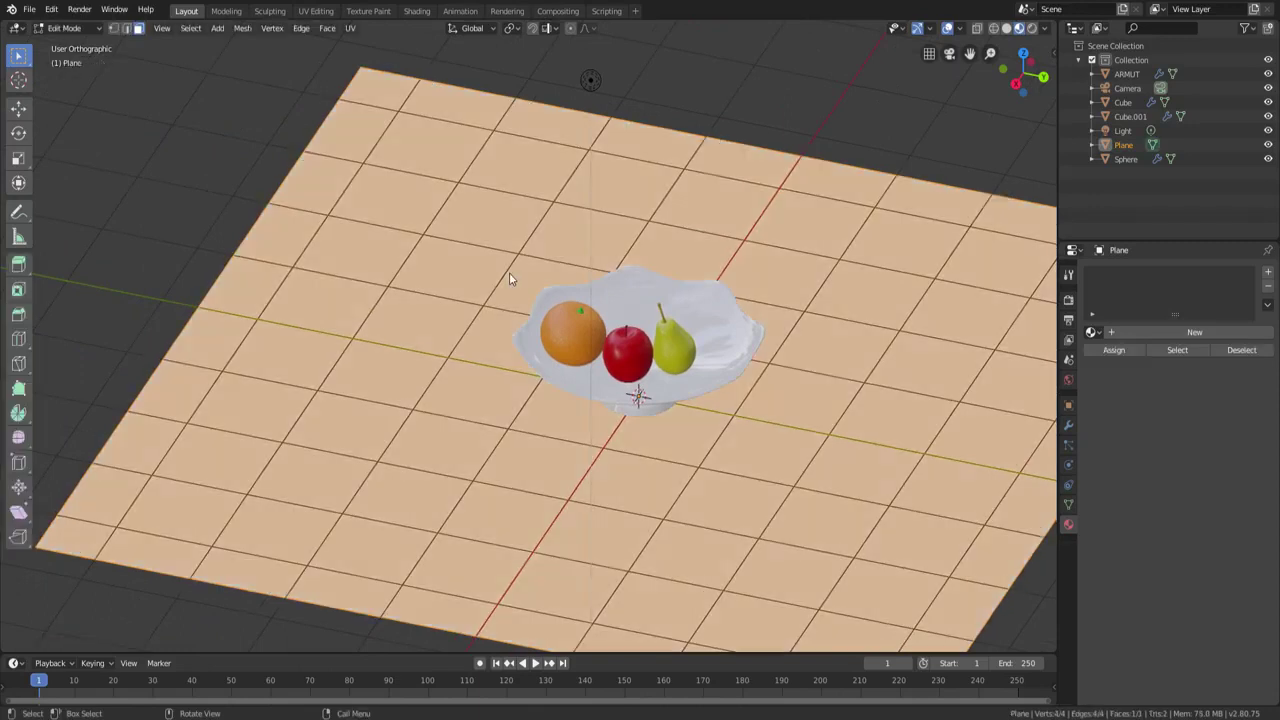
left_click(78, 29)
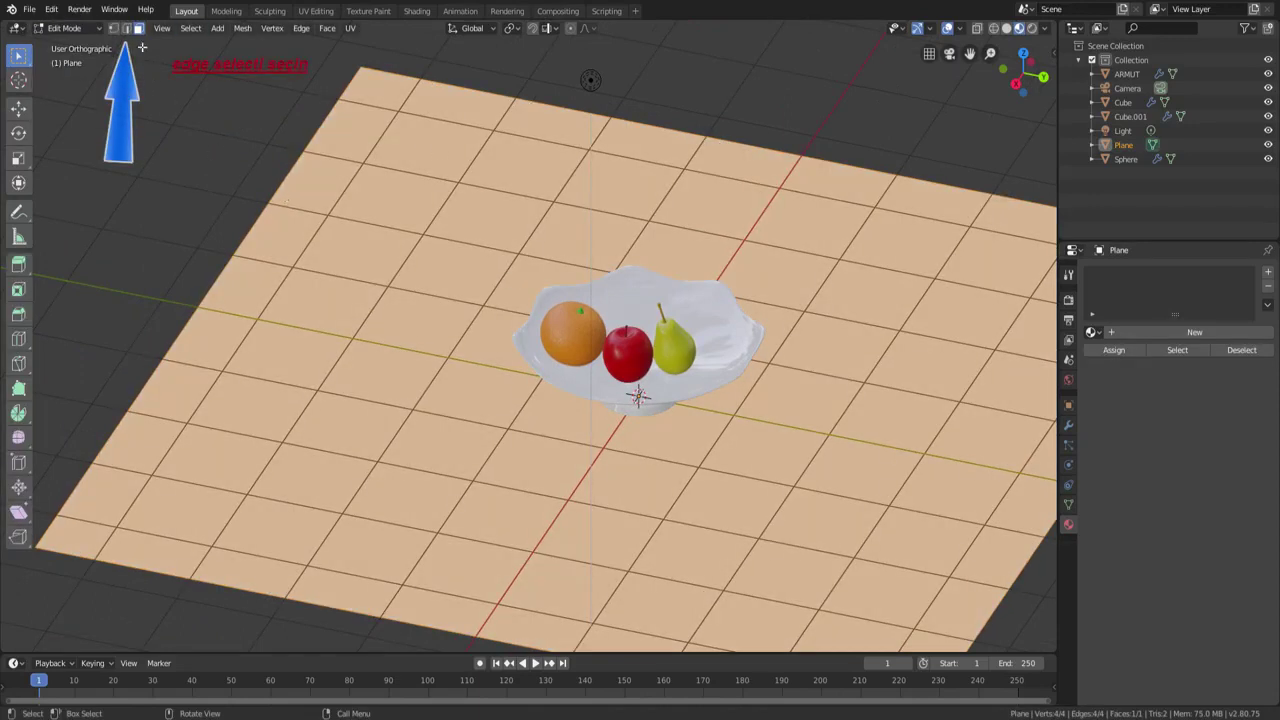
left_click(127, 29)
left_click(245, 219)
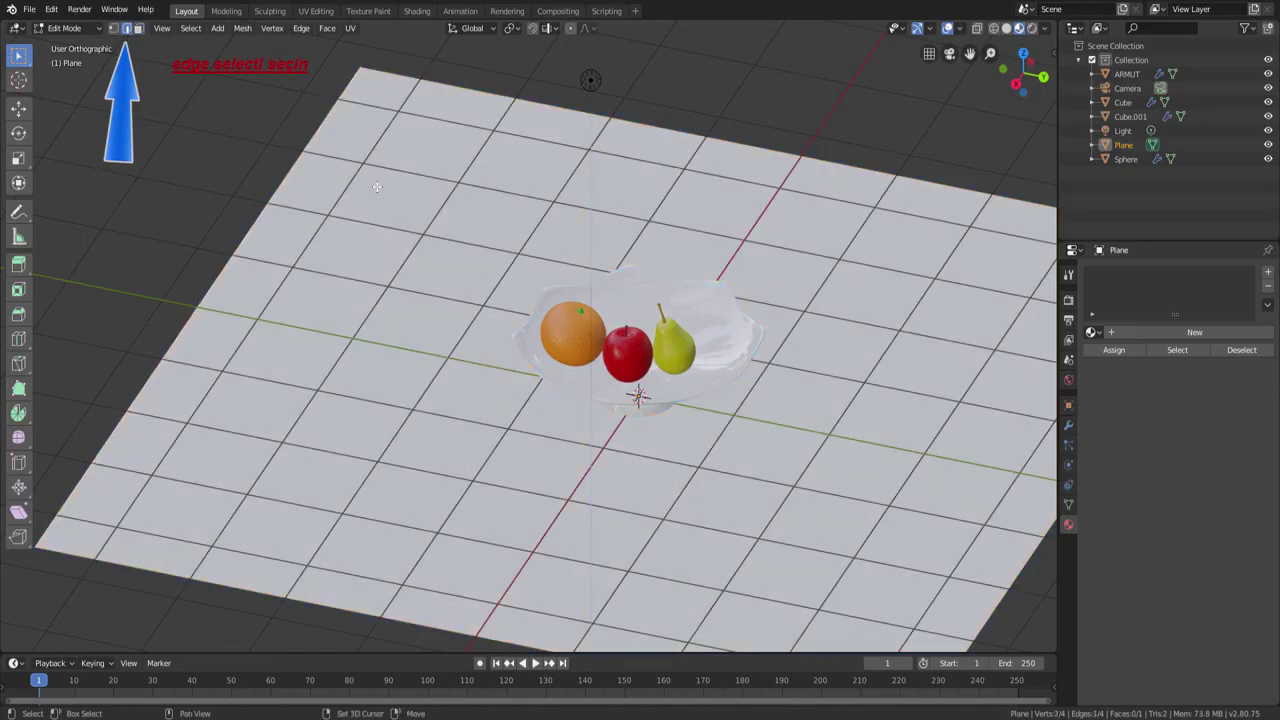
left_click(609, 106, "shift")
scroll(560, 150, "down", 5)
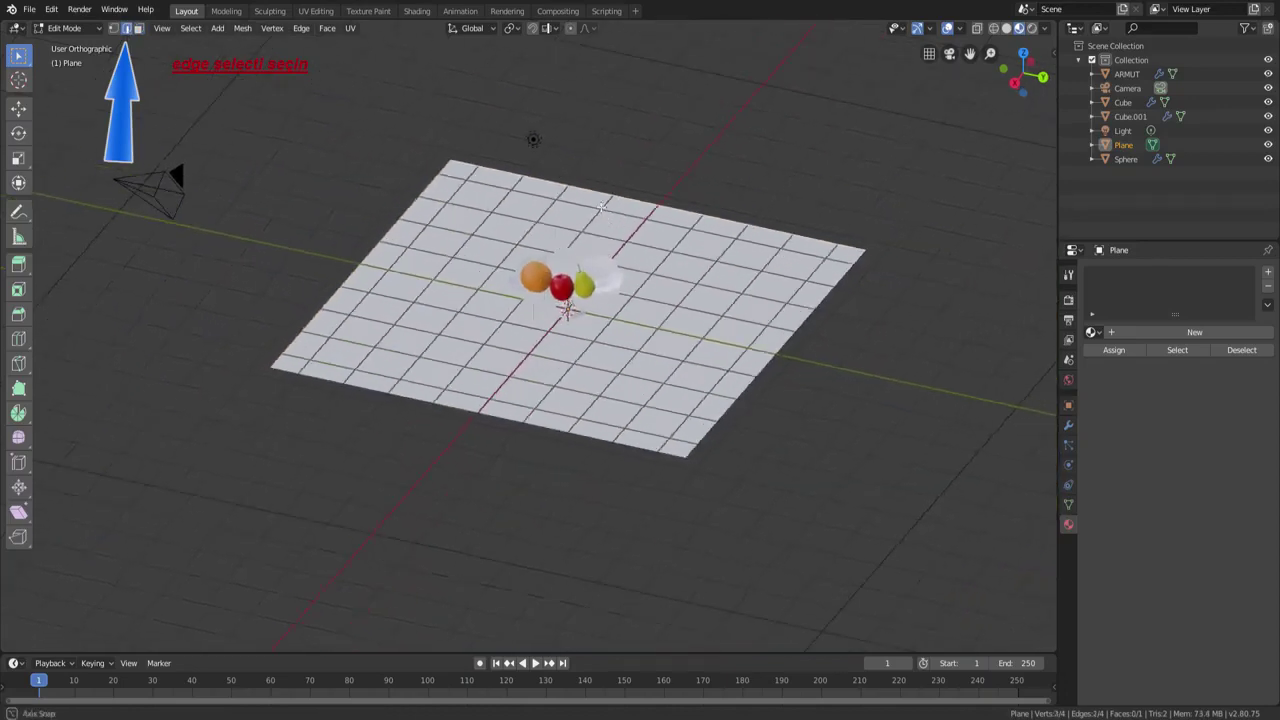
mouse_move(587, 194)
middle_mouse_down()
mouse_move(640, 200)
mouse_move(594, 211)
middle_mouse_up()
scroll(621, 213, "up", 3)
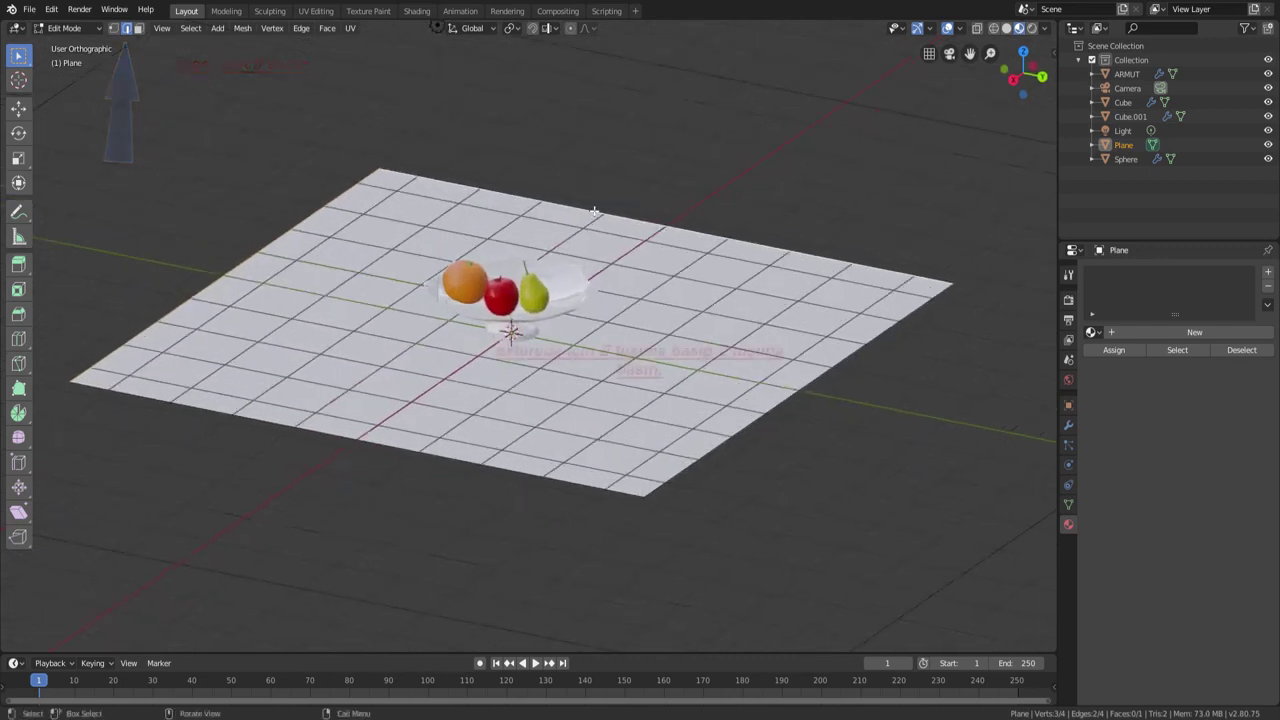
Extrude the selected left and back edges straight up into backdrop walls.
key("e")
key("z")
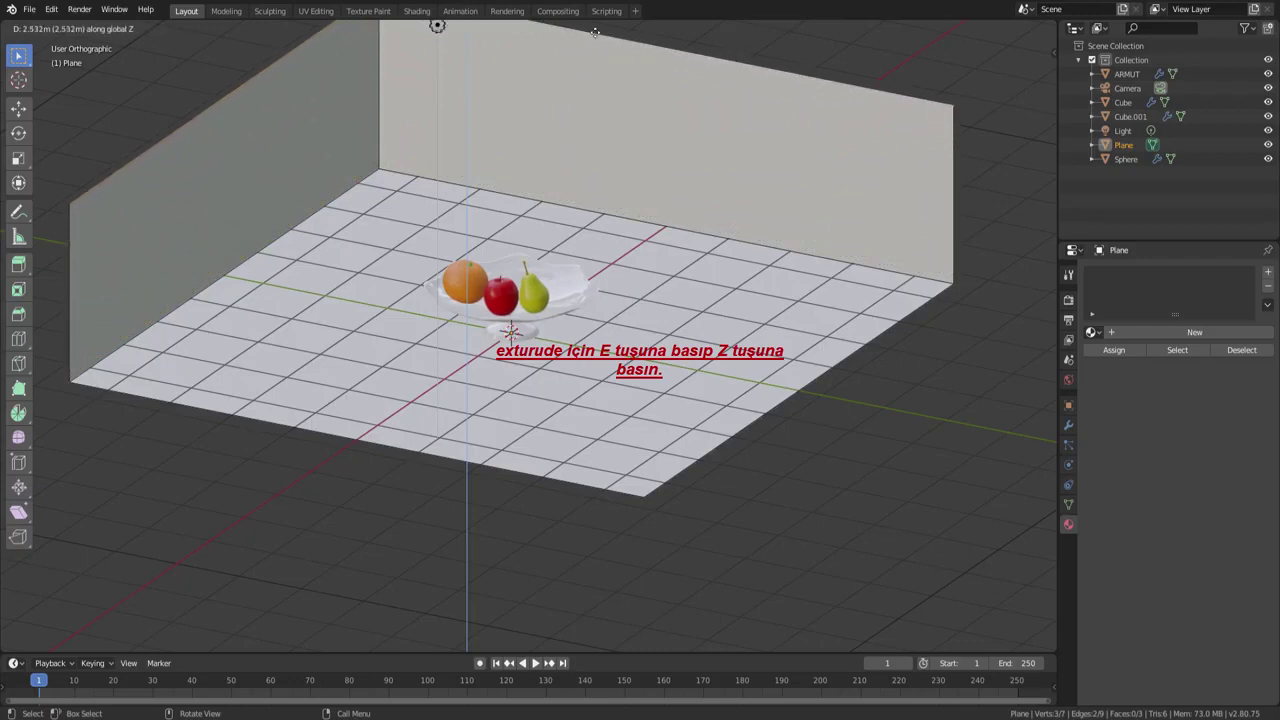
left_click(568, 45)
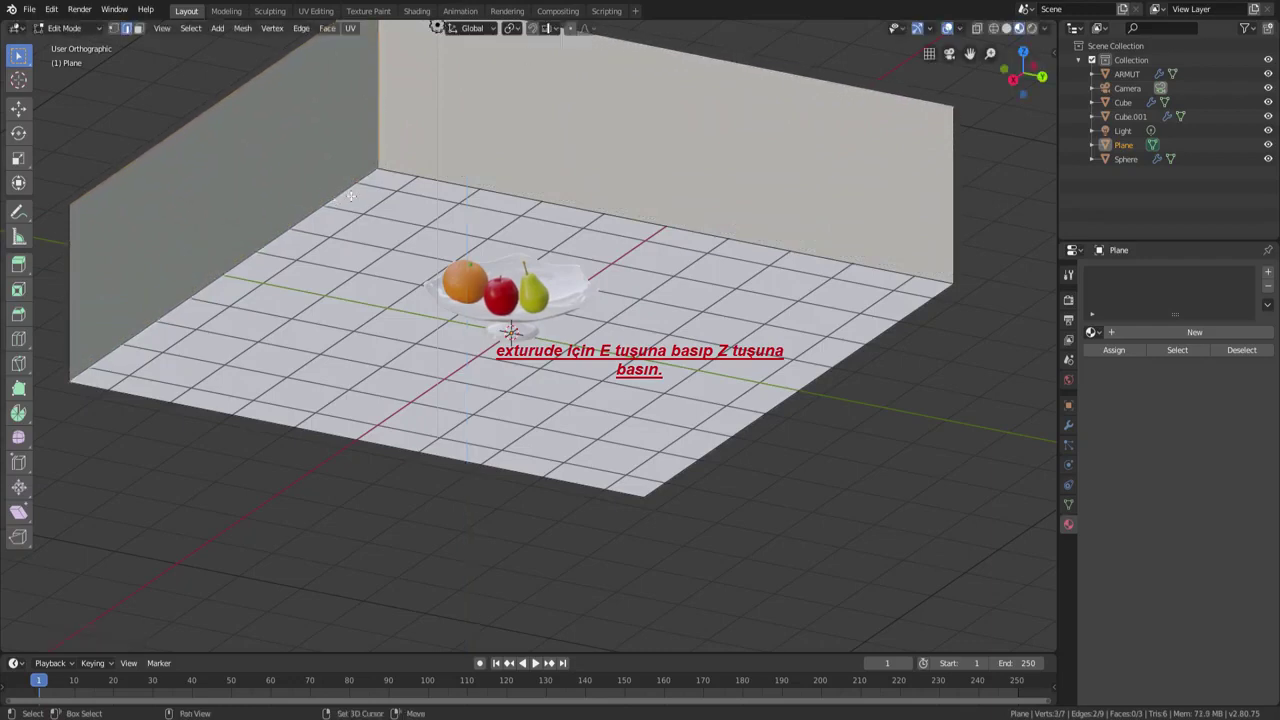
Bevel the wall-floor edges with 6 segments and return to Object Mode.
key("ctrl")
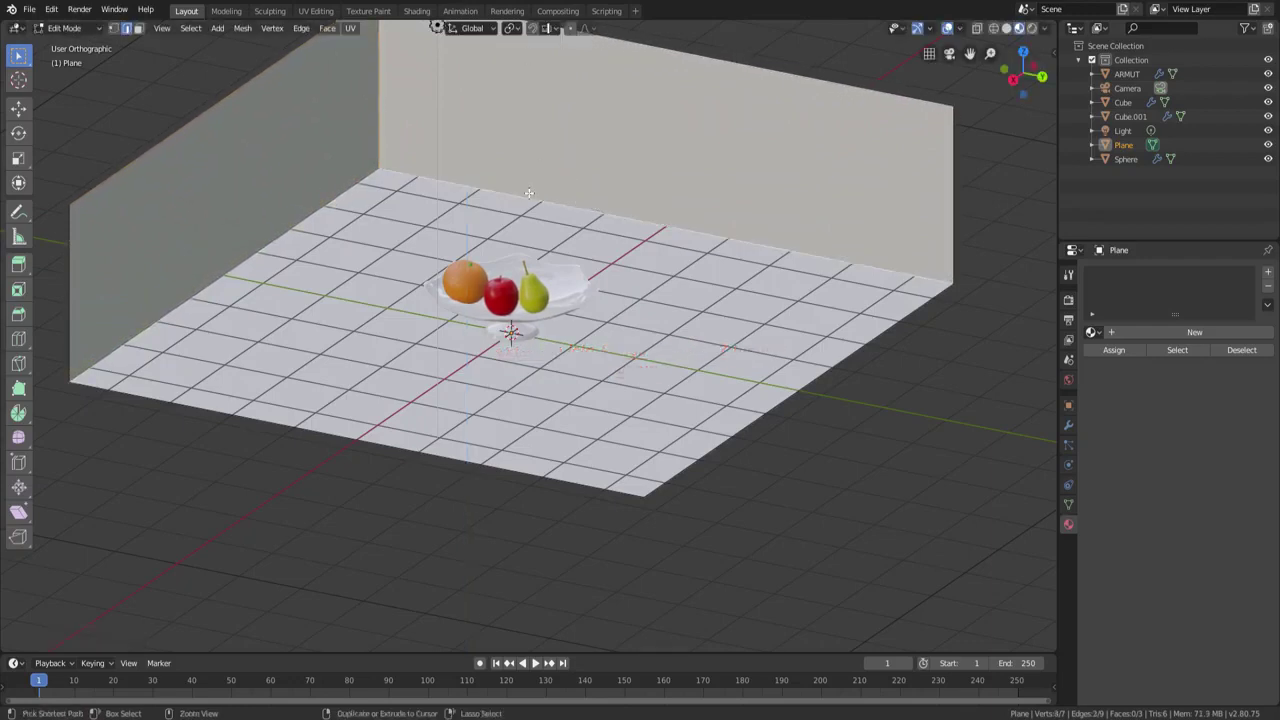
key("ctrl+b")
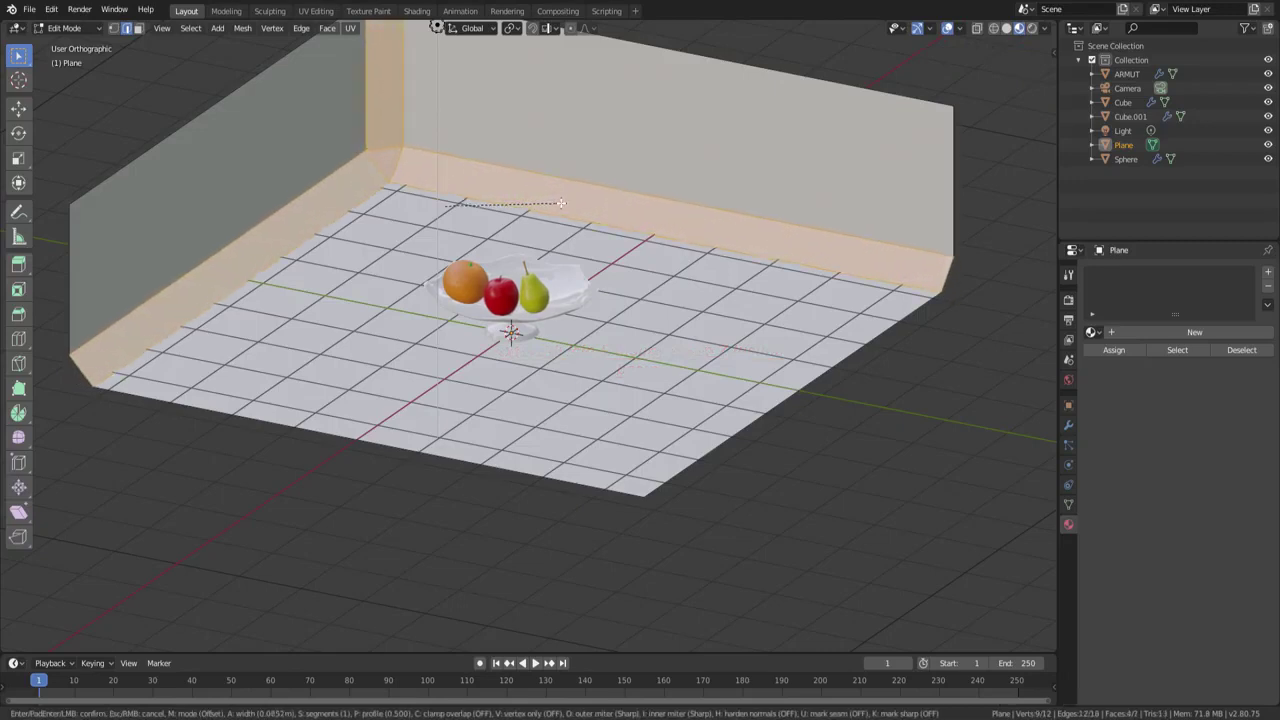
left_click(560, 208)
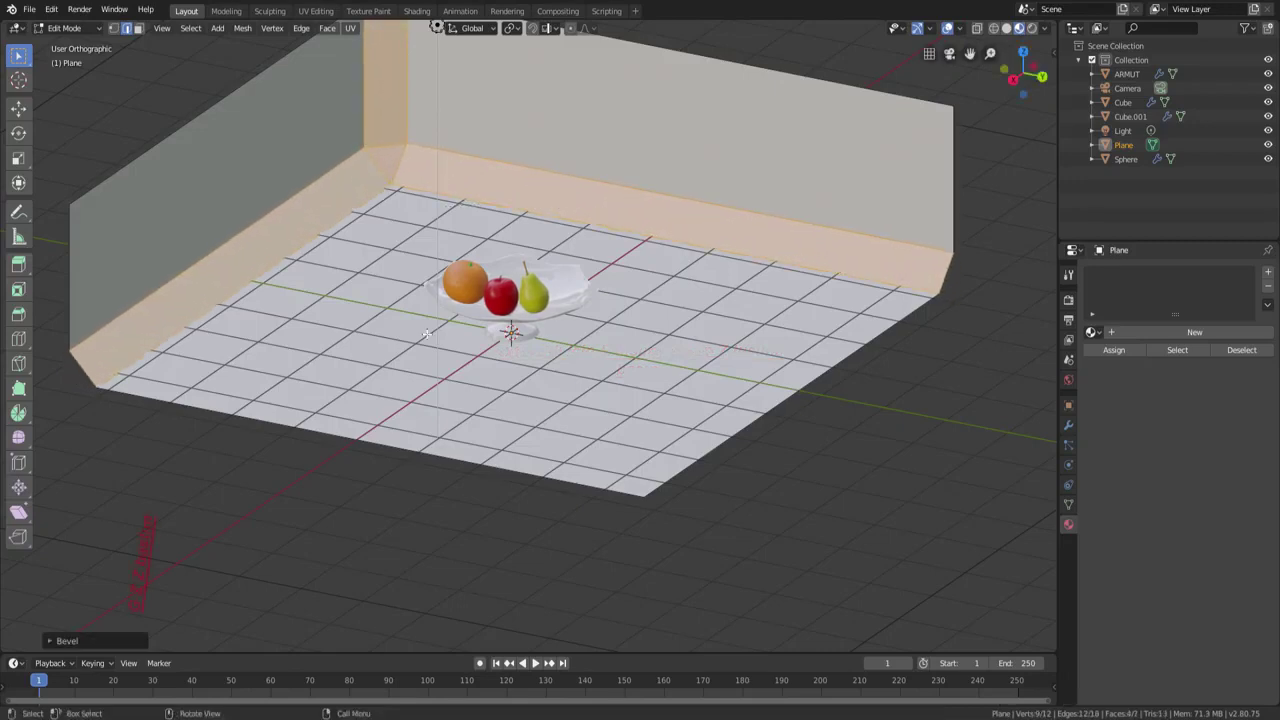
left_click(144, 640)
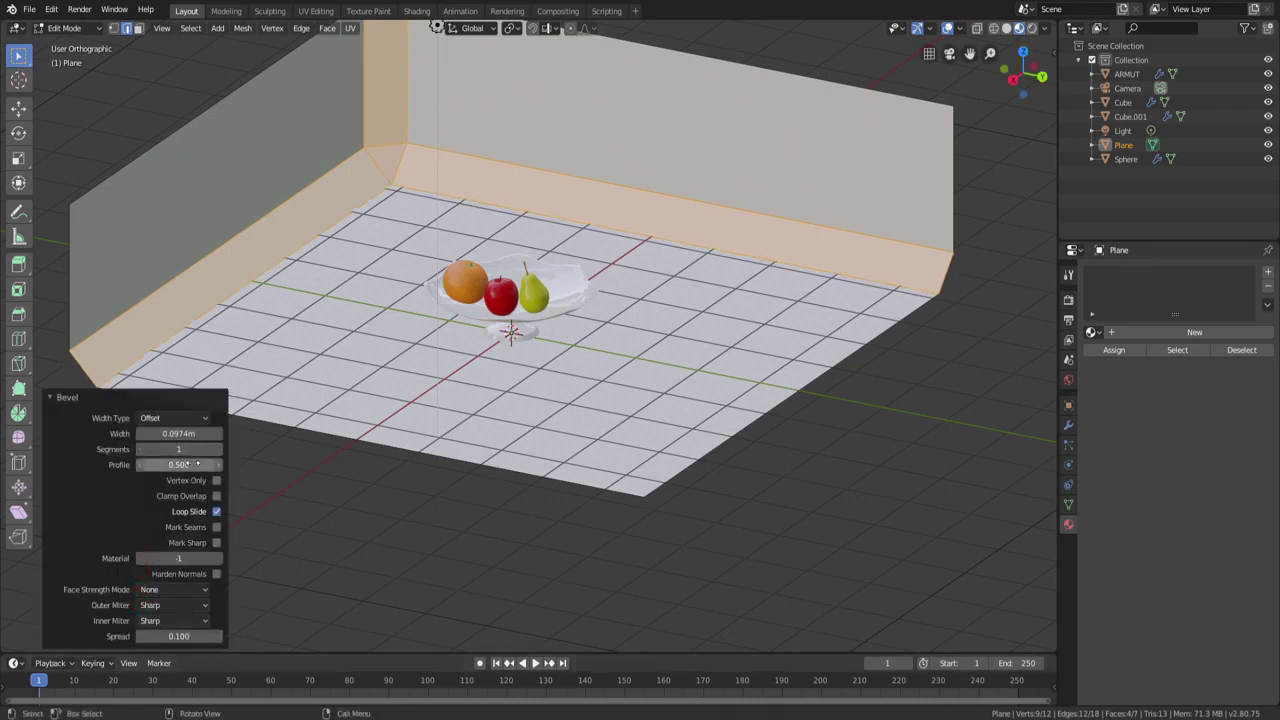
left_click(218, 449)
left_click_drag(218, 449, 260, 449)
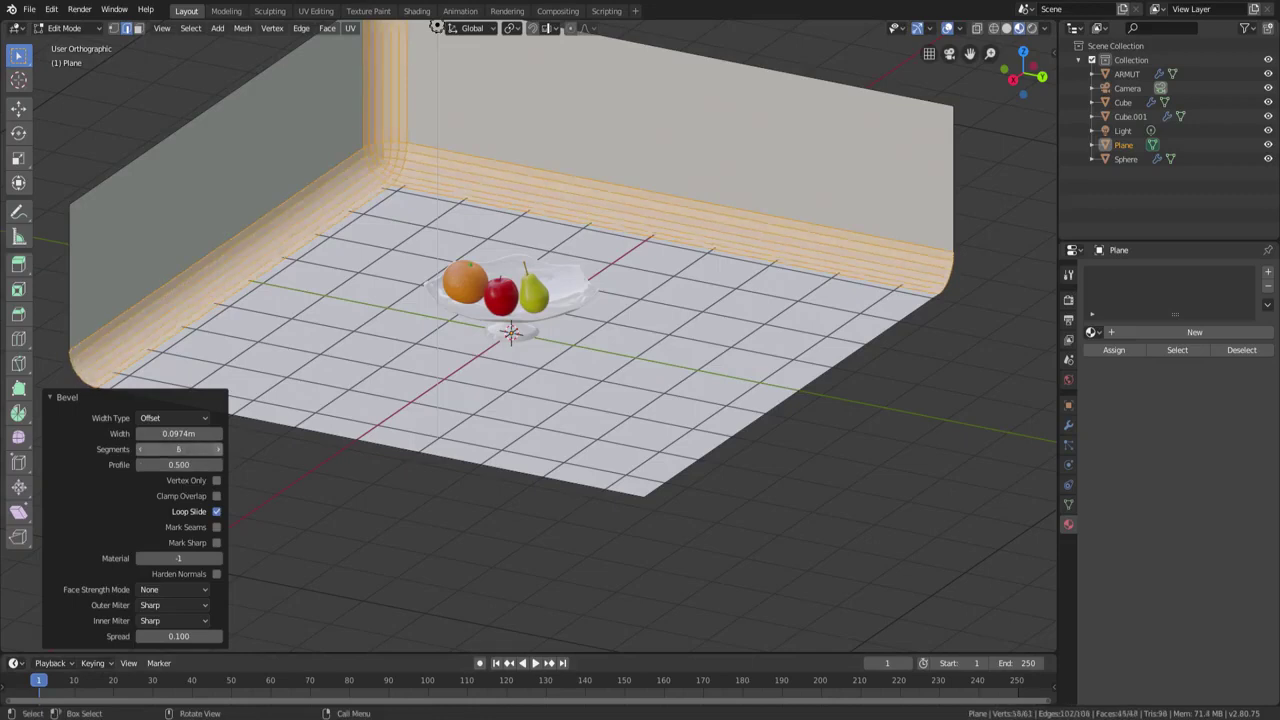
left_click(140, 449)
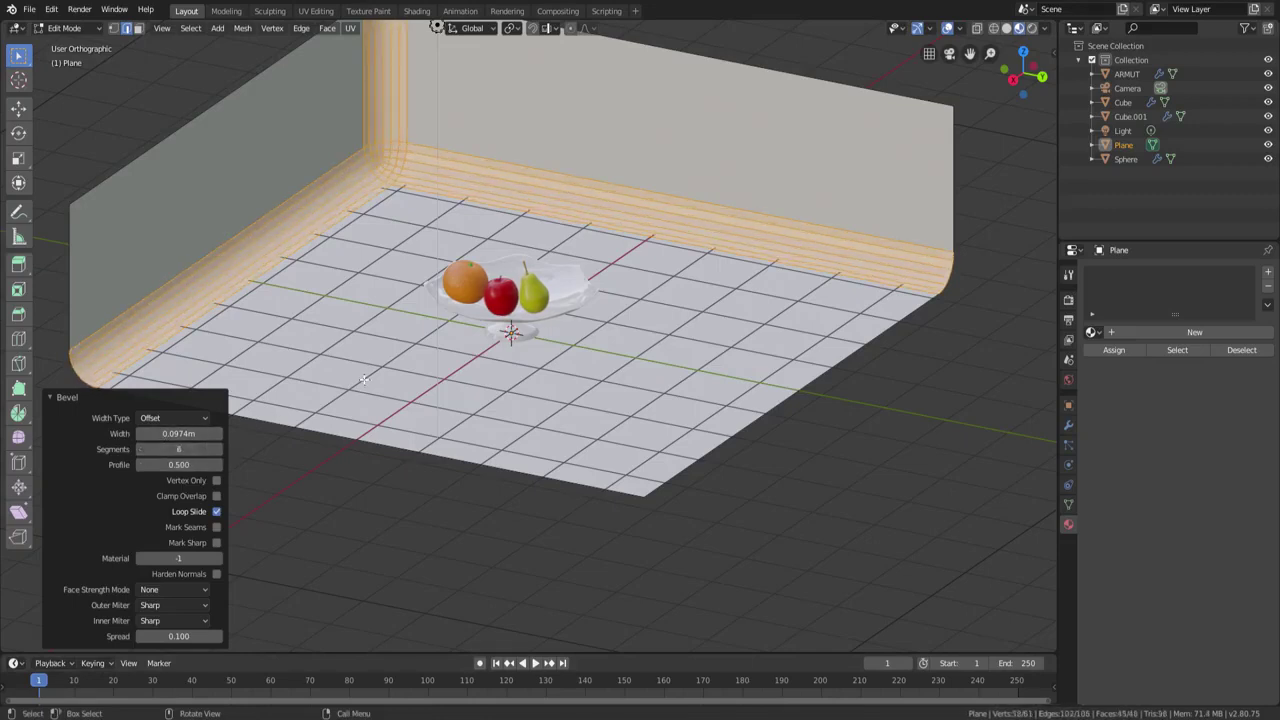
key("Tab")
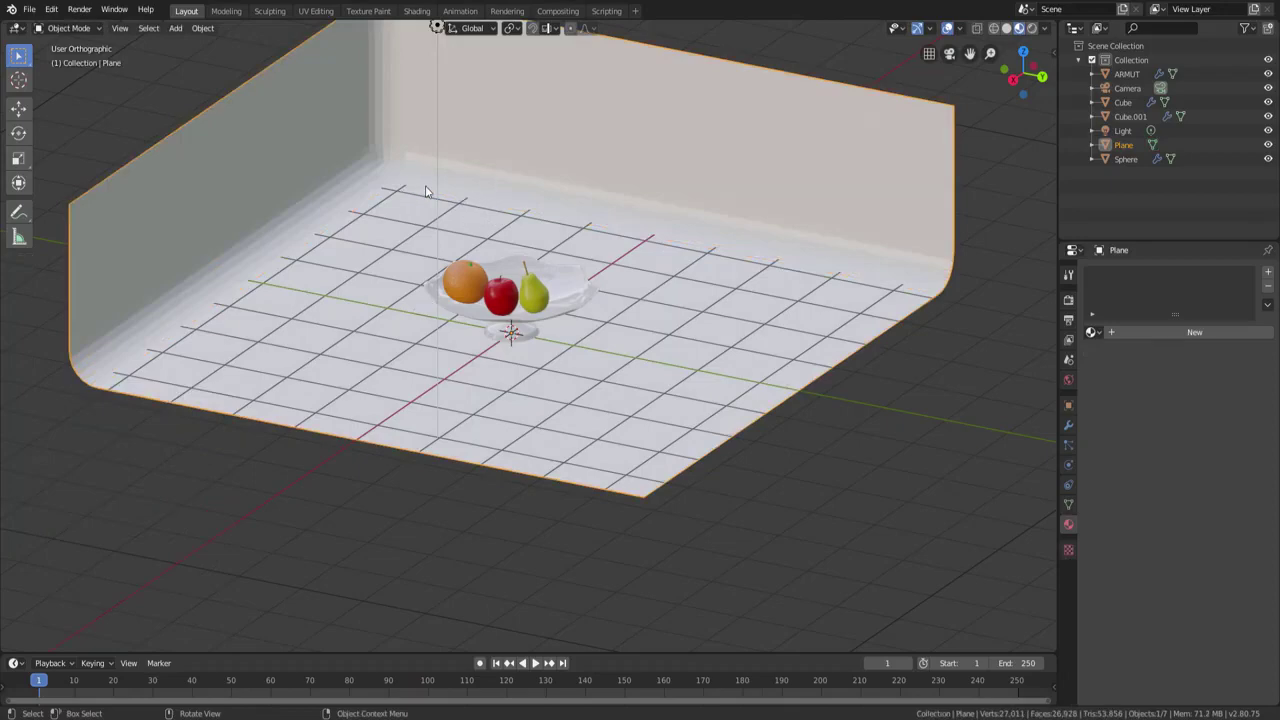
Orbit and zoom in to inspect the fruit bowl against the backdrop up close.
right_click(425, 185)
left_click(425, 186)
mouse_move(431, 200)
middle_mouse_down()
mouse_move(461, 211)
mouse_move(416, 202)
mouse_move(458, 293)
middle_mouse_up()
scroll(461, 211, "up", 3)
scroll(485, 214, "up", 2)
scroll(430, 220, "up", 2)
scroll(450, 215, "down", 2)
scroll(440, 260, "down", 3)
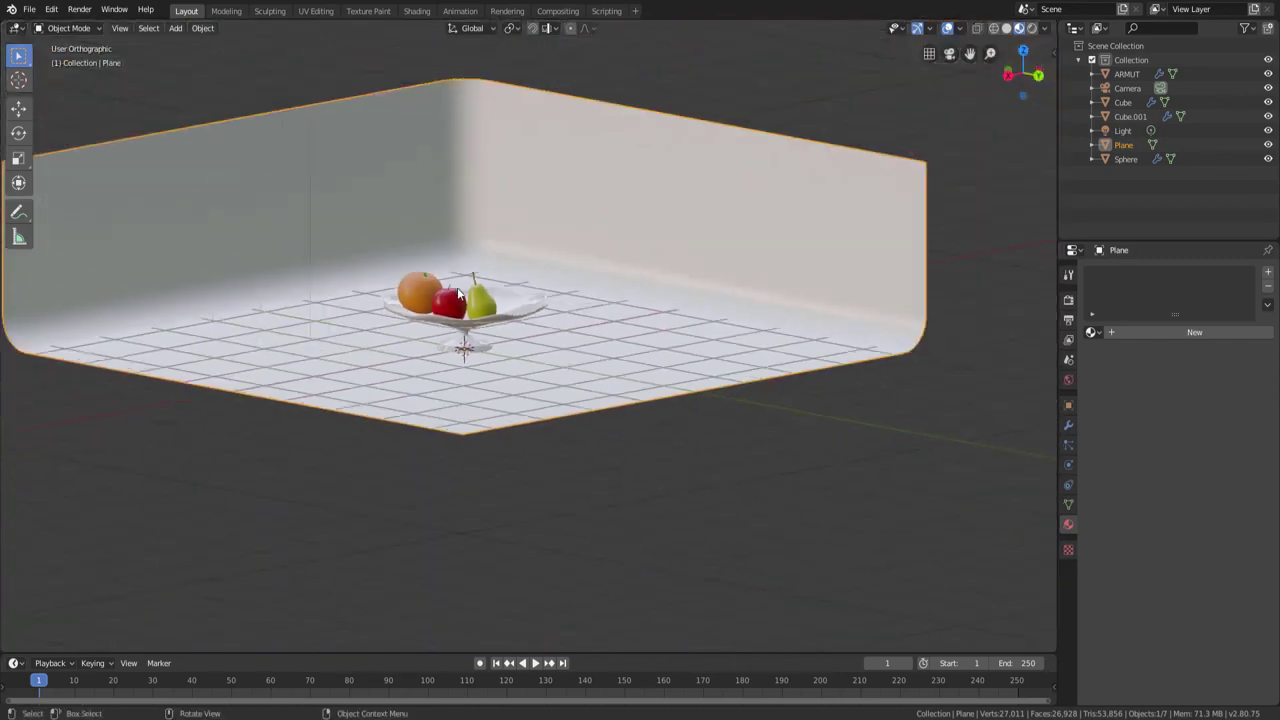
middle_click_drag(522, 333, 486, 309)
scroll(486, 309, "up", 2)
scroll(514, 443, "up", 2)
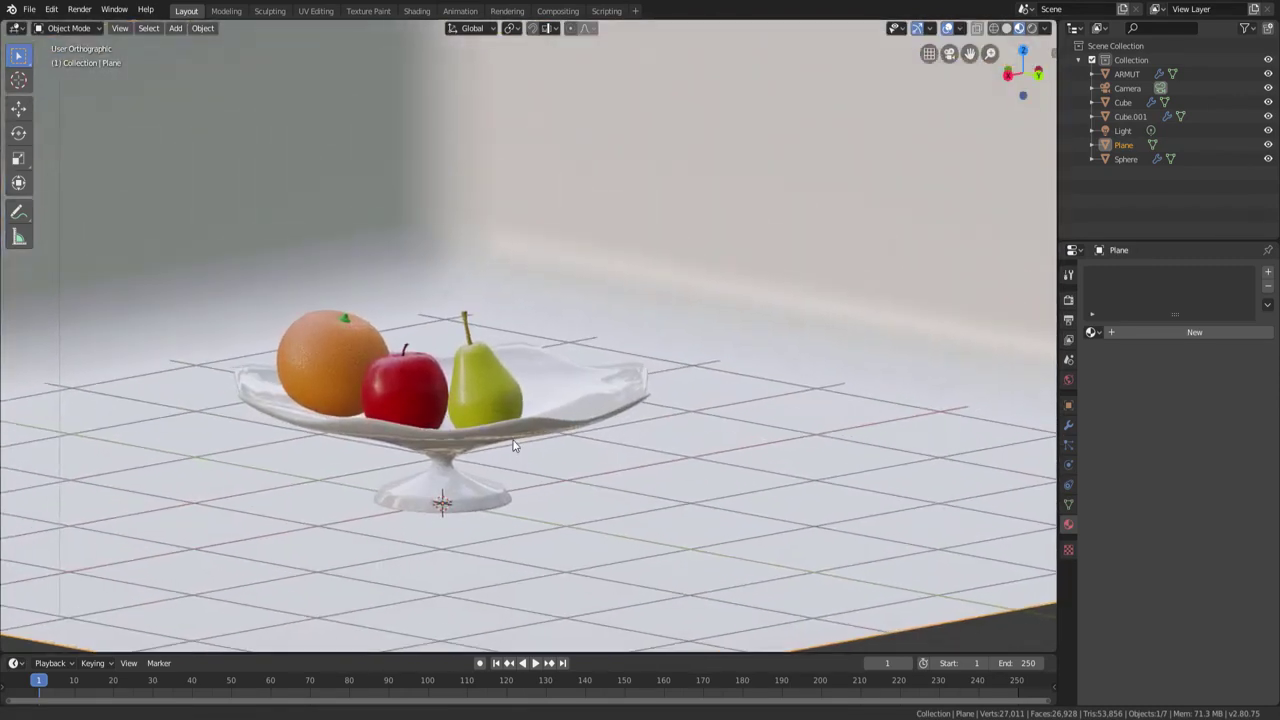
scroll(511, 438, "up", 2)
scroll(511, 438, "up", 1)
scroll(590, 426, "up", 1)
scroll(576, 421, "up", 1)
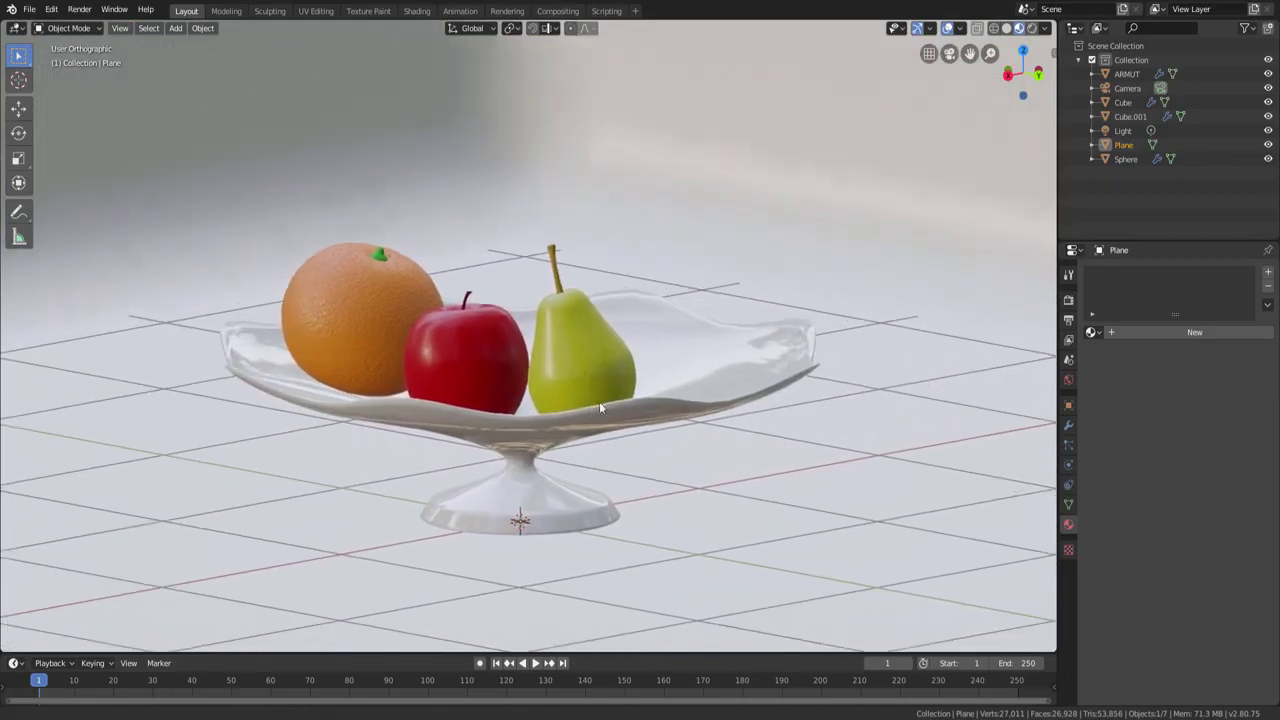
scroll(599, 401, "up", 1)
mouse_move(602, 401)
middle_mouse_down()
mouse_move(611, 426)
mouse_move(607, 402)
mouse_move(572, 399)
mouse_move(662, 378)
mouse_move(638, 387)
middle_mouse_up()
scroll(582, 394, "up", 1)
scroll(587, 398, "up", 2)
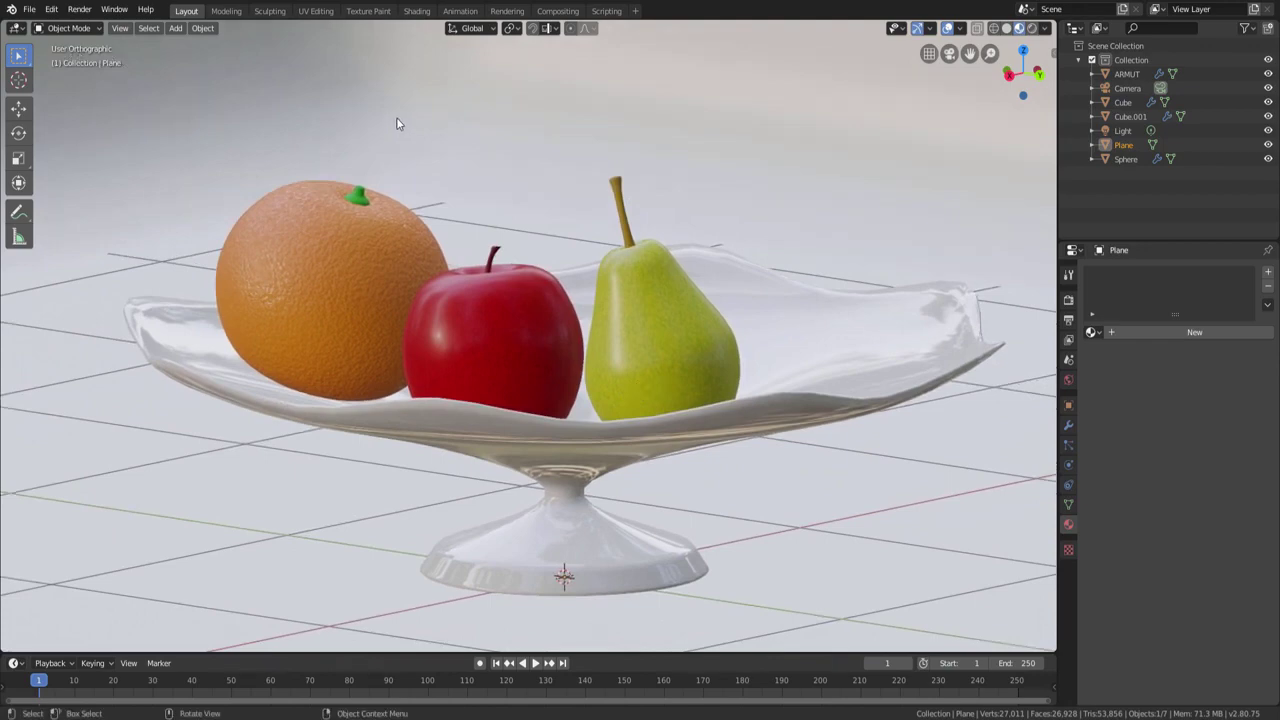
Switch to perspective, orbit above the bowl, and look through the scene camera.
key("KP_5")
scroll(395, 123, "down", 3)
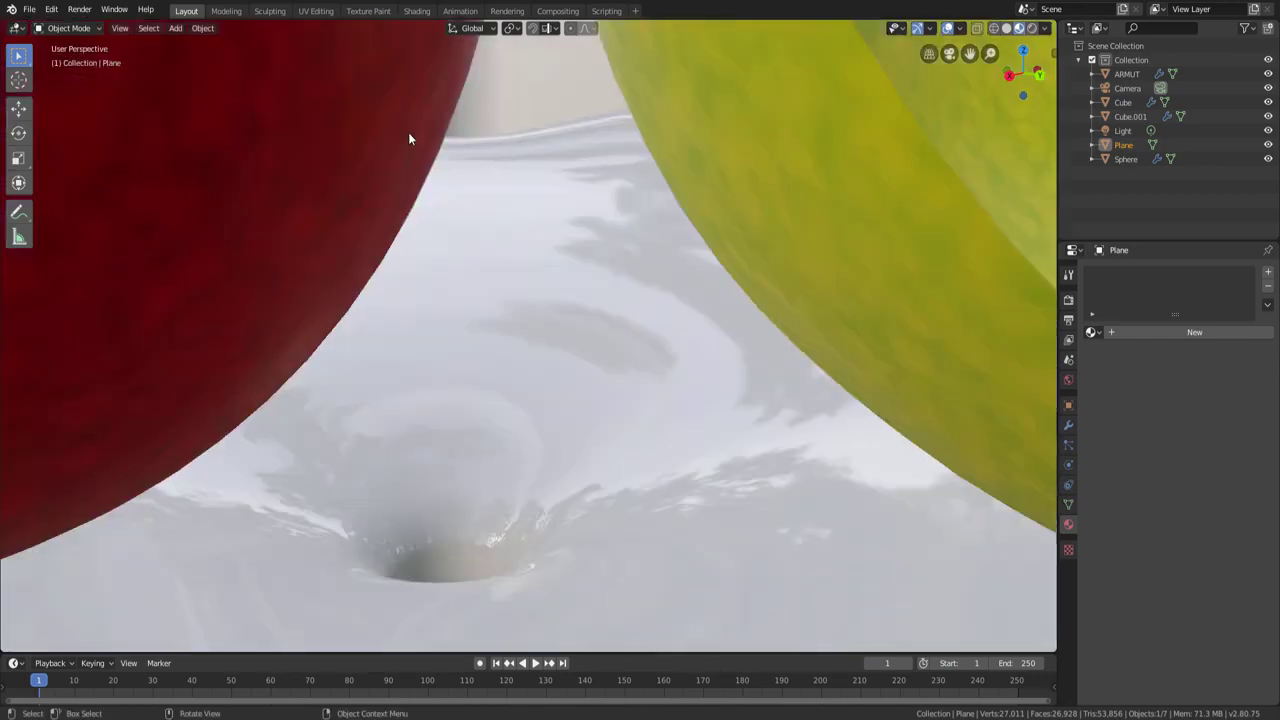
scroll(408, 132, "down", 3)
scroll(408, 132, "down", 2)
scroll(408, 133, "down", 2)
mouse_move(420, 154)
middle_mouse_down()
mouse_move(424, 191)
mouse_move(482, 204)
mouse_move(461, 200)
mouse_move(463, 216)
mouse_move(473, 202)
middle_mouse_up()
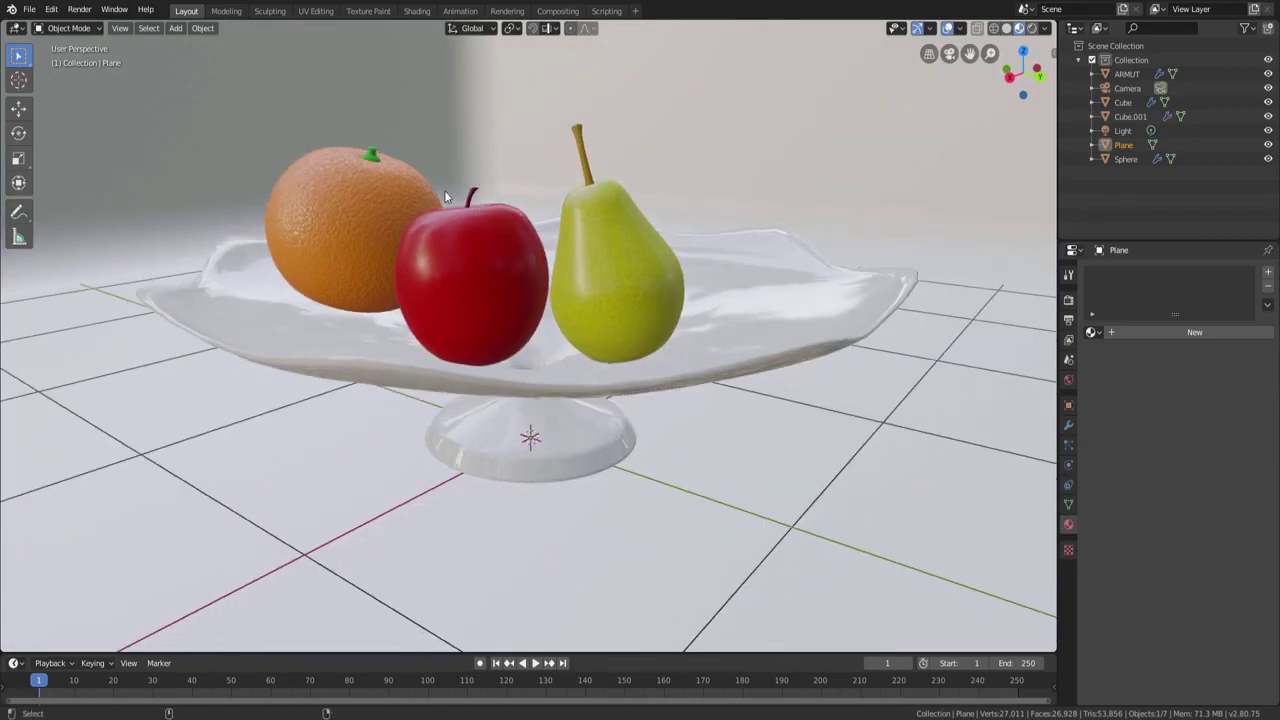
key("ctrl+alt+KP_0")
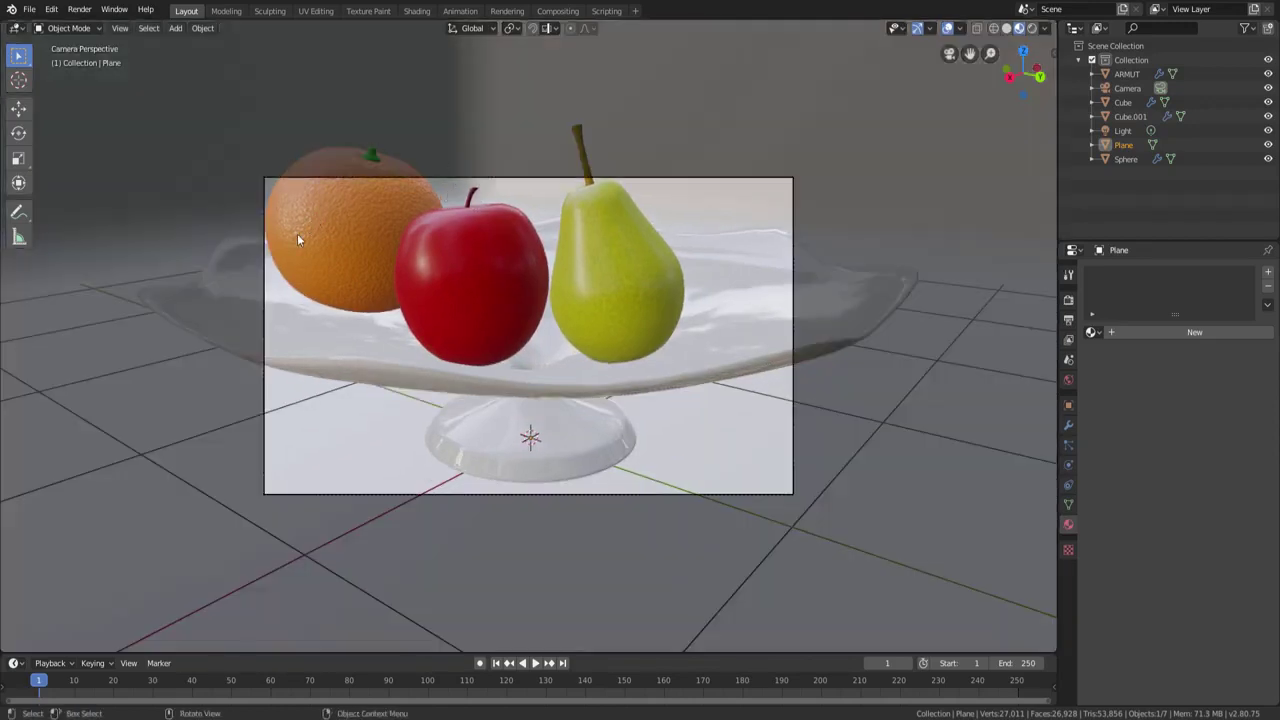
Move the camera sideways, 0.185 m along Y, then back along its depth axis.
left_click(1128, 89)
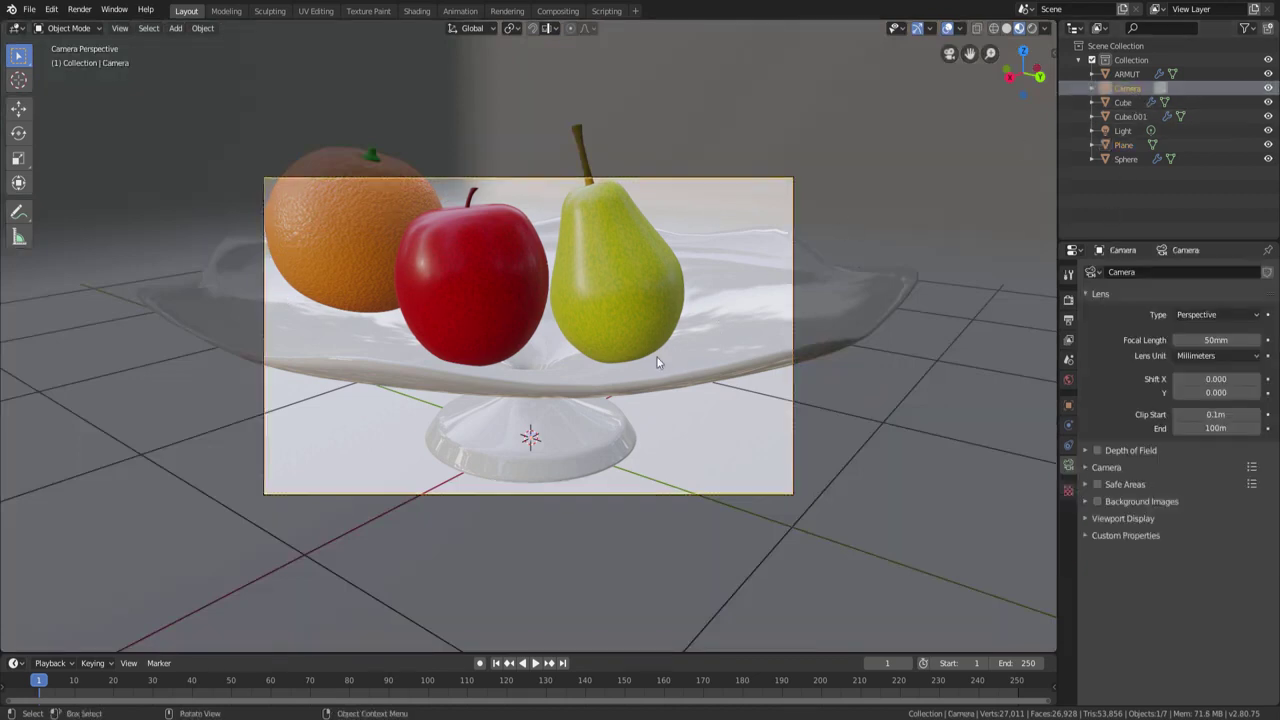
key("g")
key("x")
key("x")
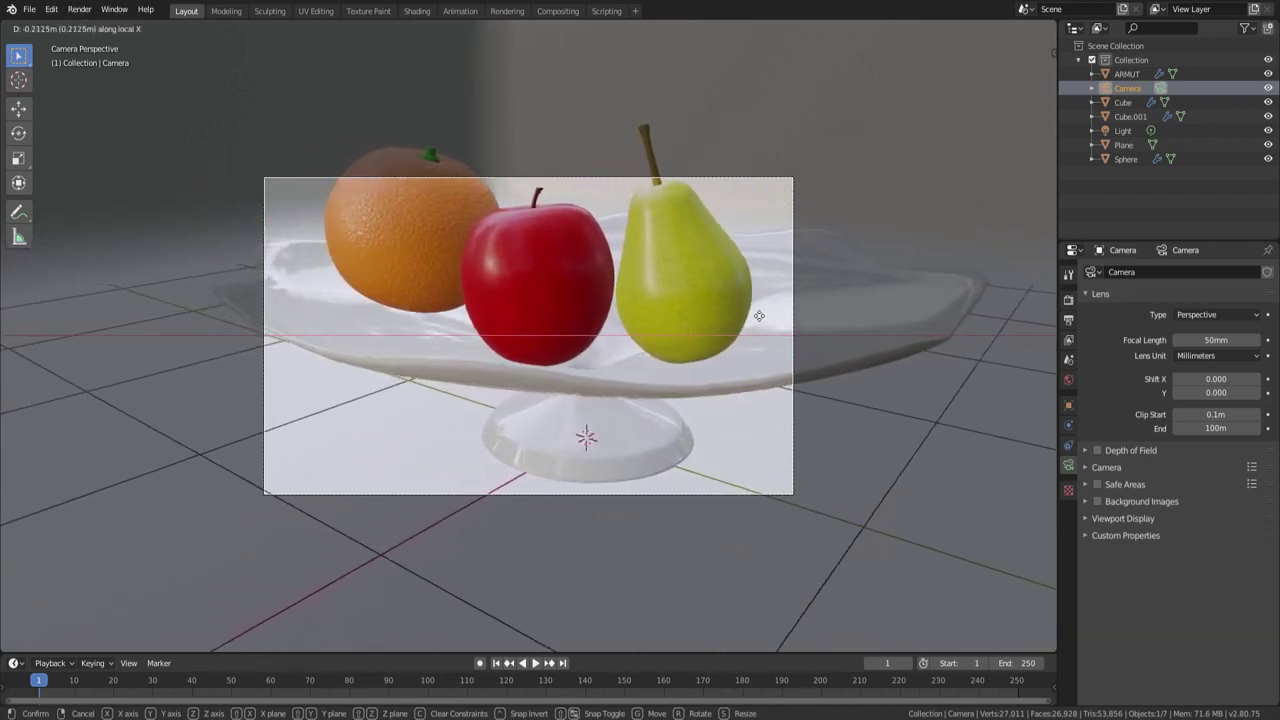
left_click(763, 322)
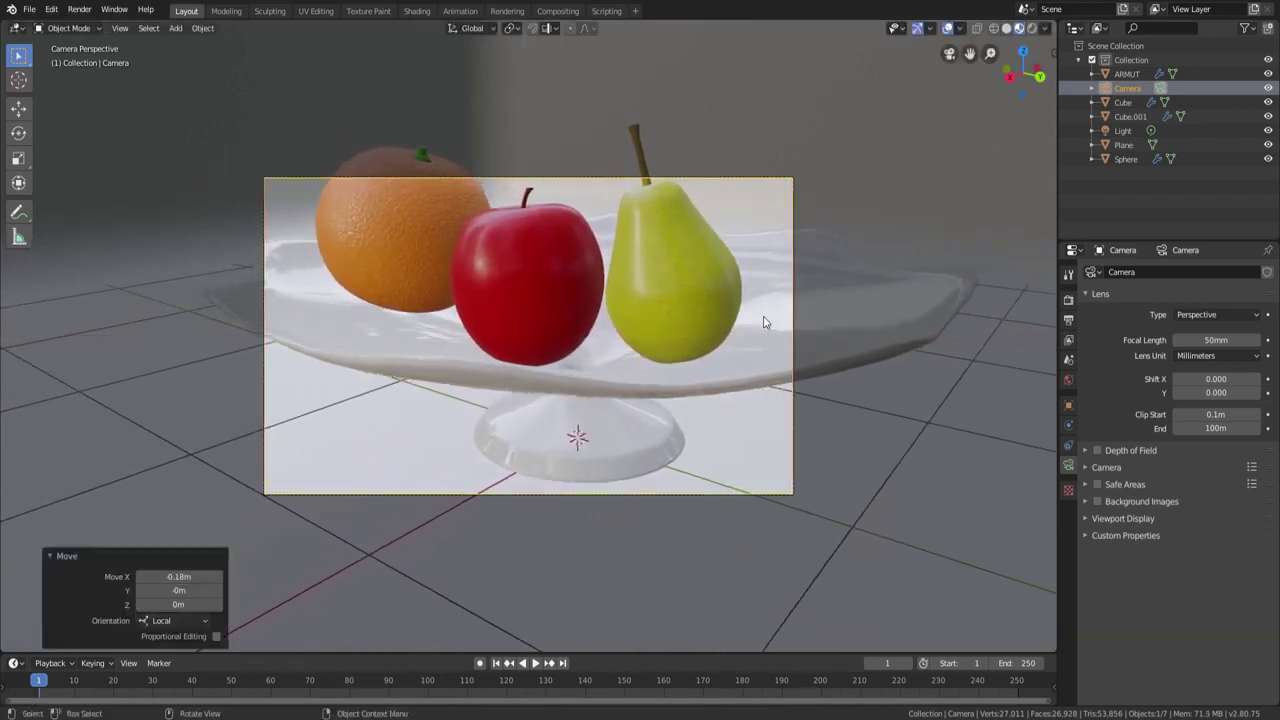
key("g")
key("y")
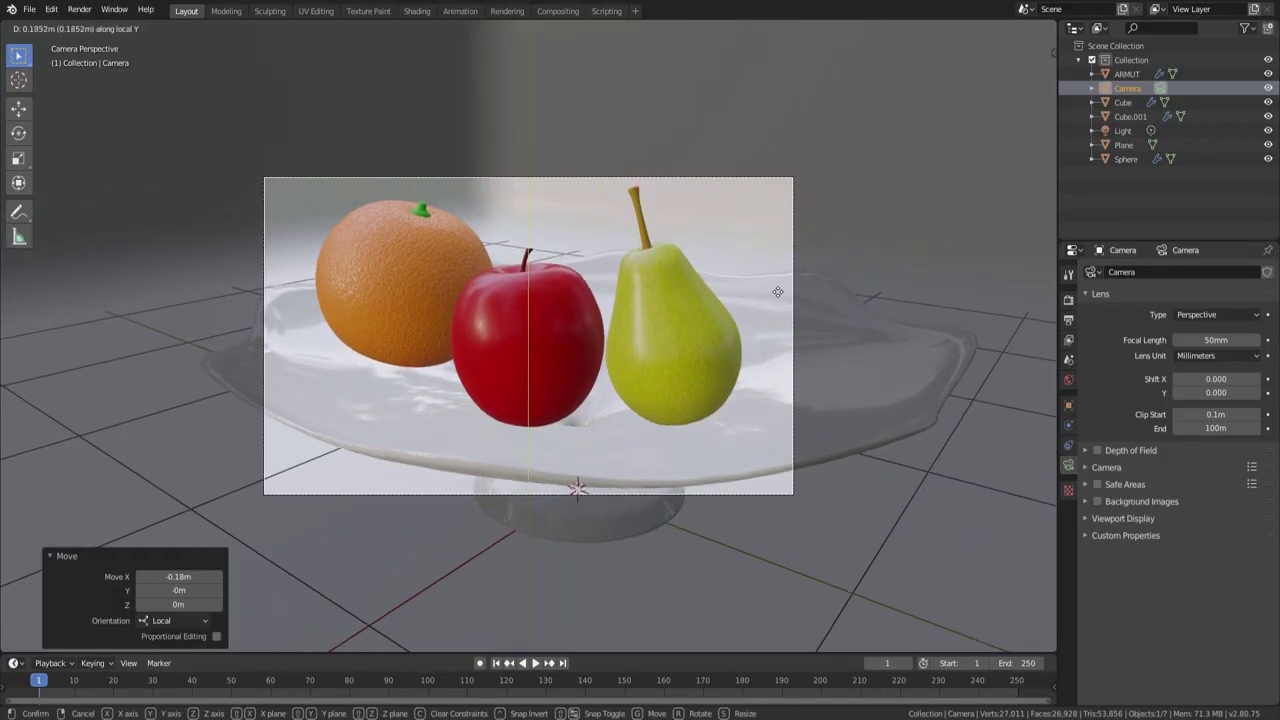
left_click(778, 292)
key("g")
key("z")
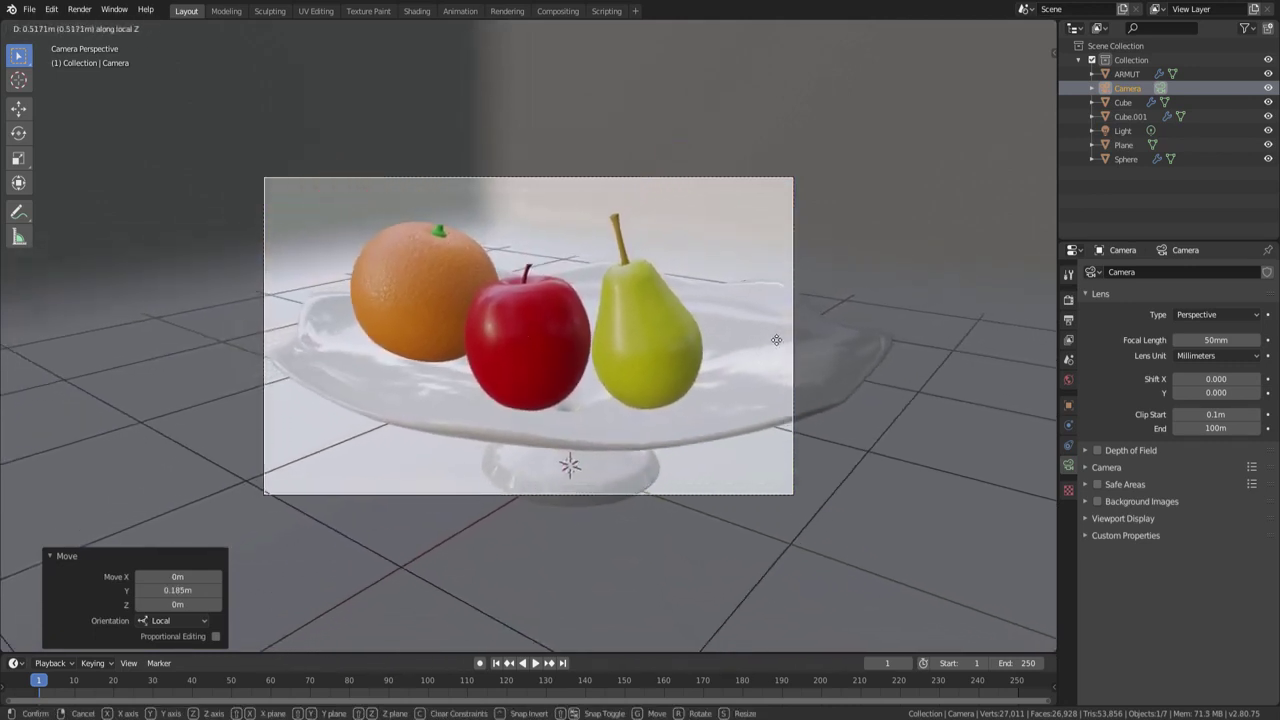
left_click(786, 331)
Fine-tune the camera with small sideways, vertical and depth moves until the bowl is framed.
key("g")
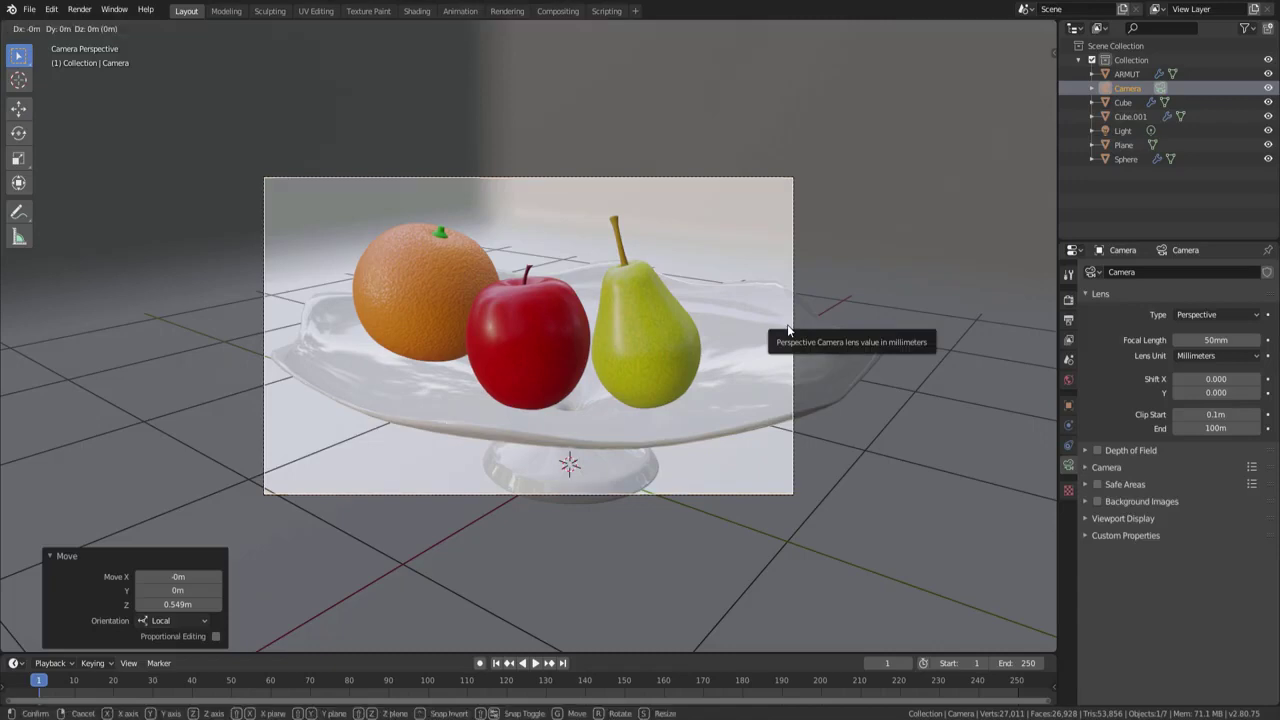
key("x")
key("x")
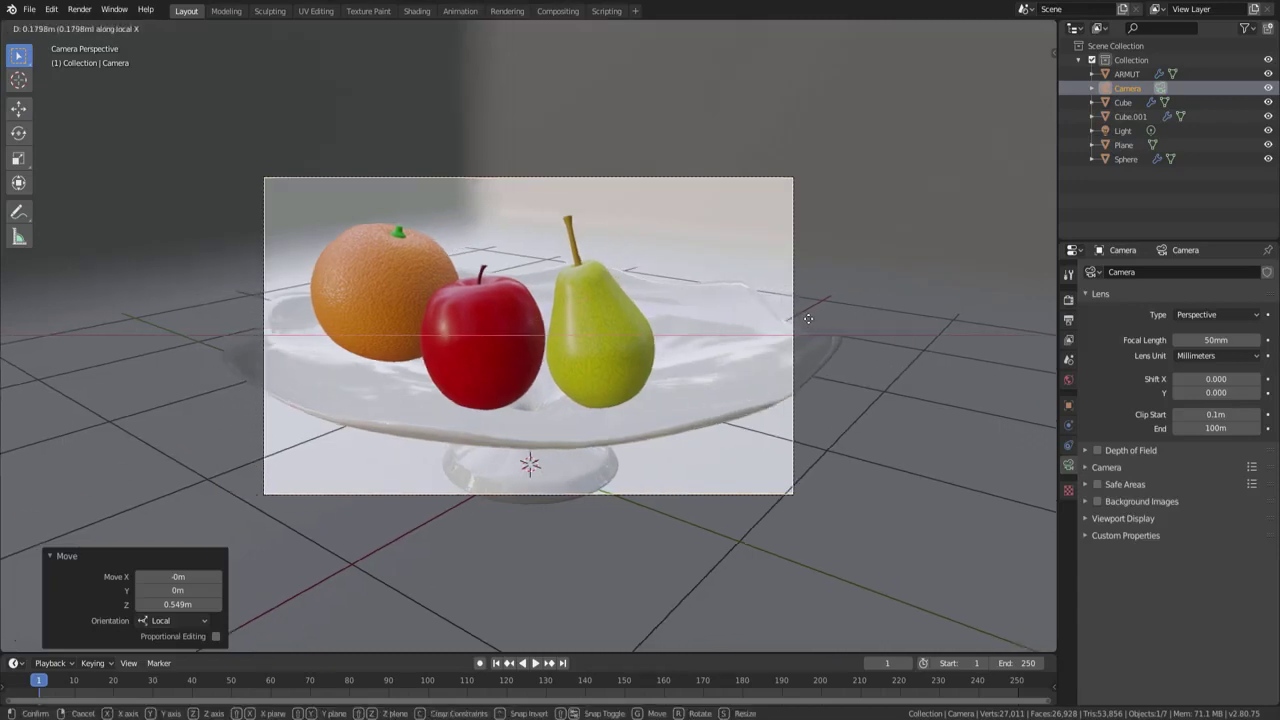
left_click(808, 318)
key("g")
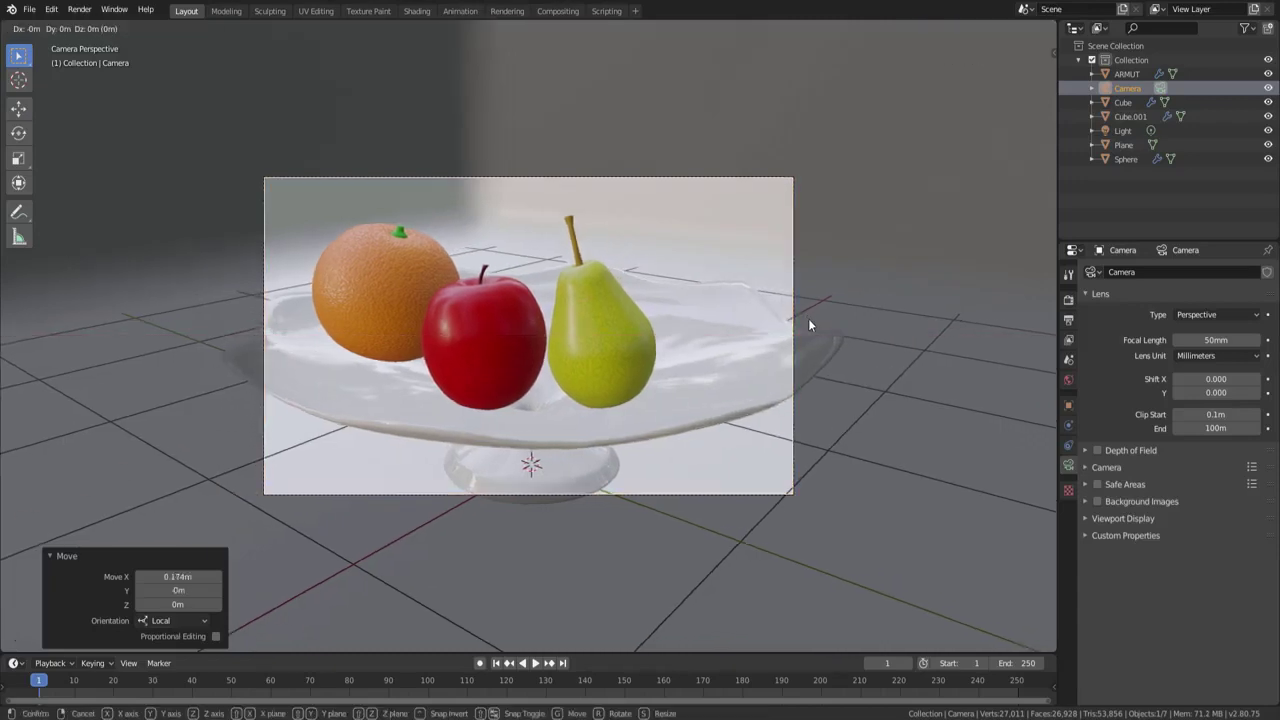
key("y")
key("y")
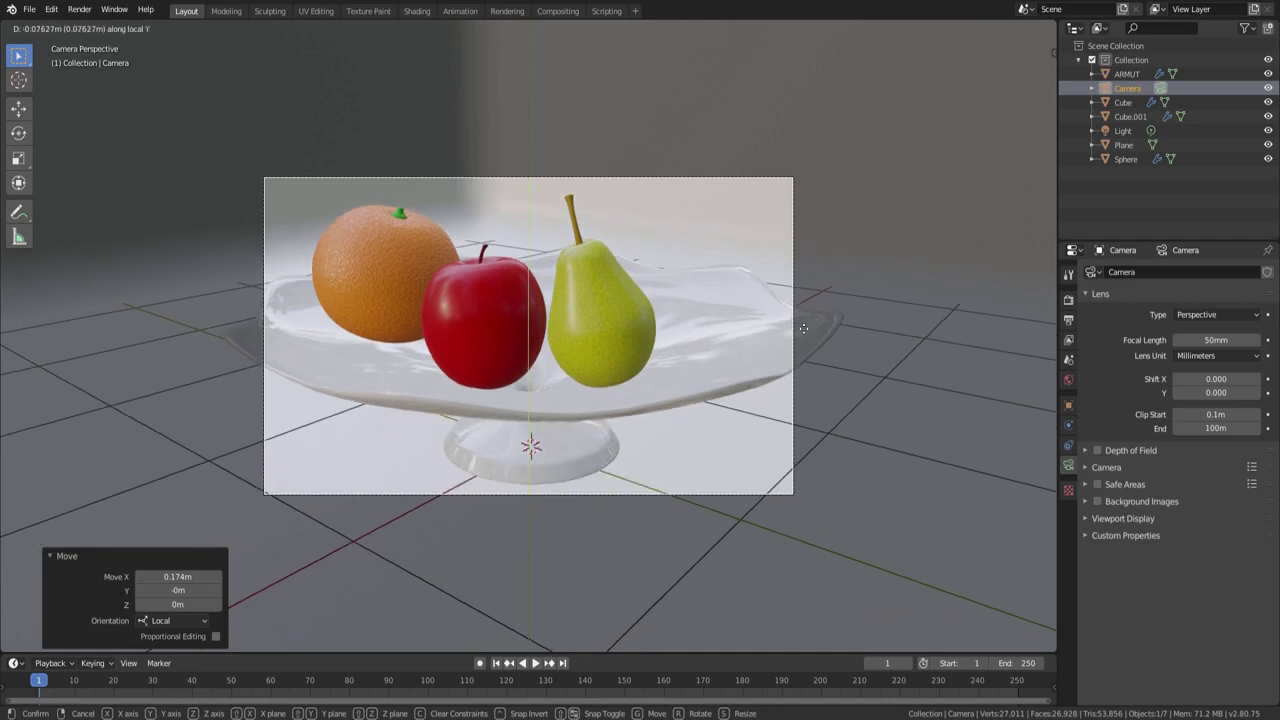
left_click(803, 328)
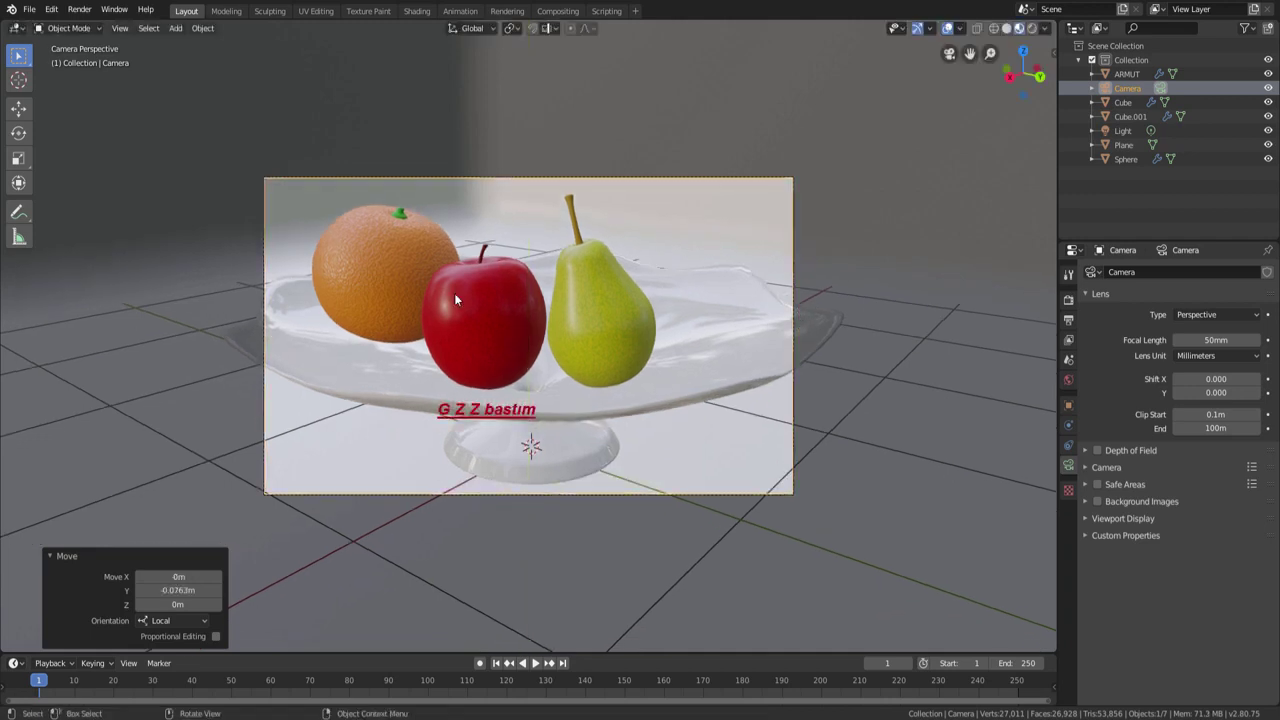
key("g")
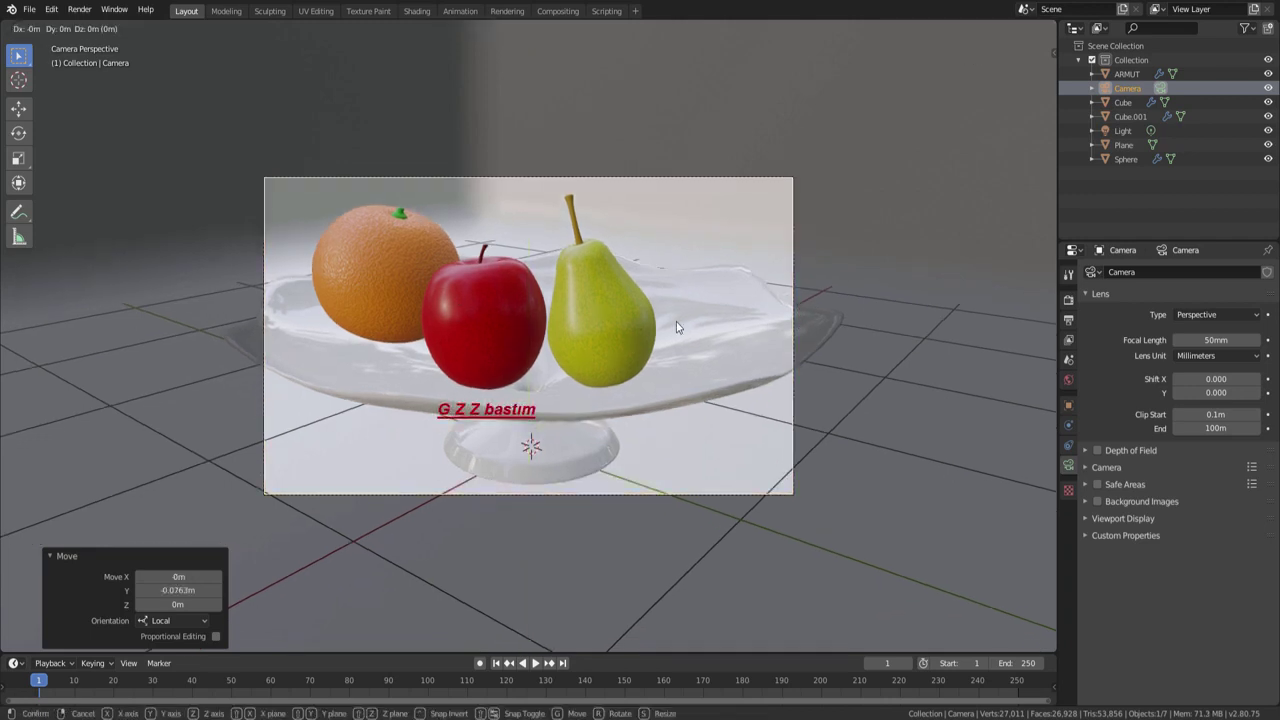
key("z")
key("z")
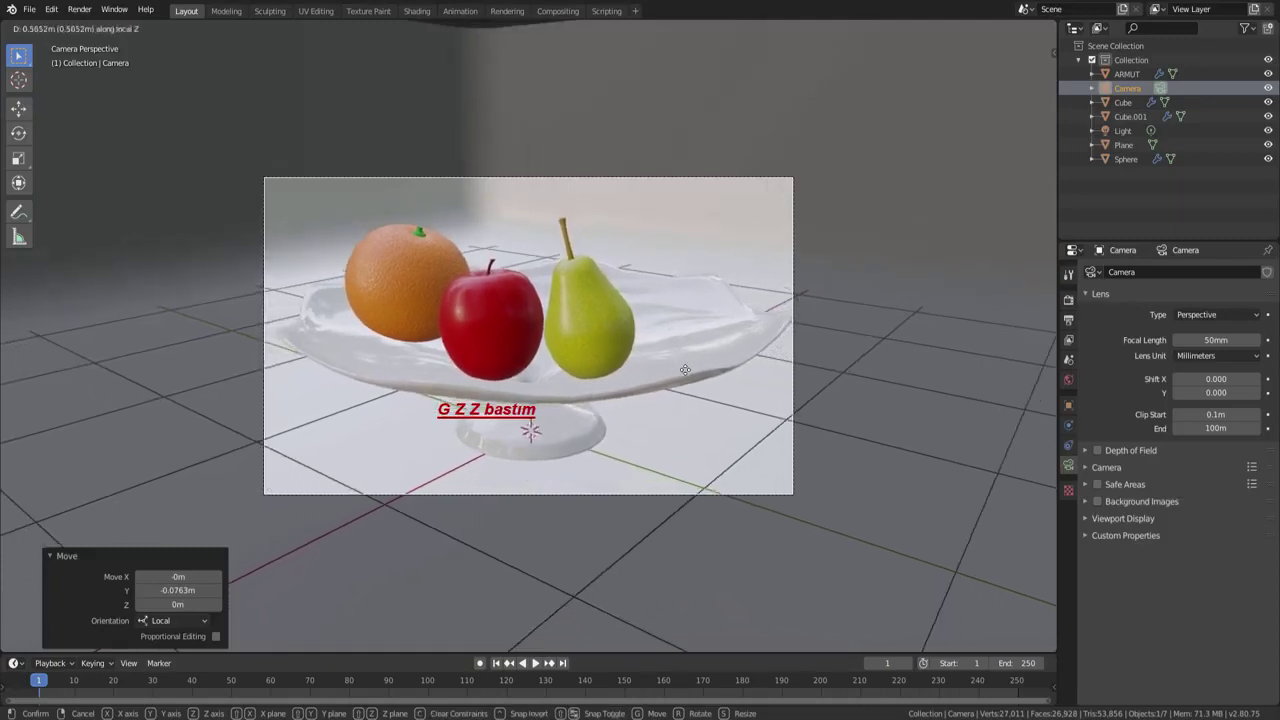
left_click(685, 370)
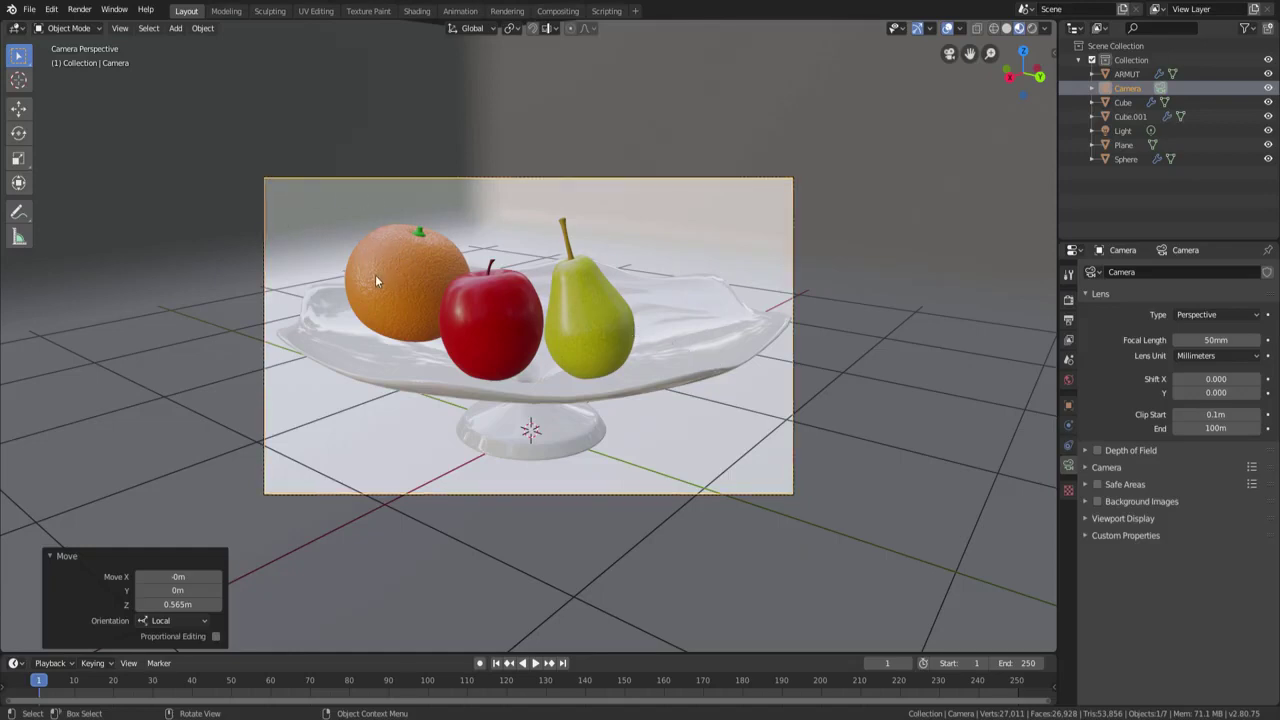
Switch the viewport to rendered shading and orbit out to view the whole studio setup.
left_click(1032, 28)
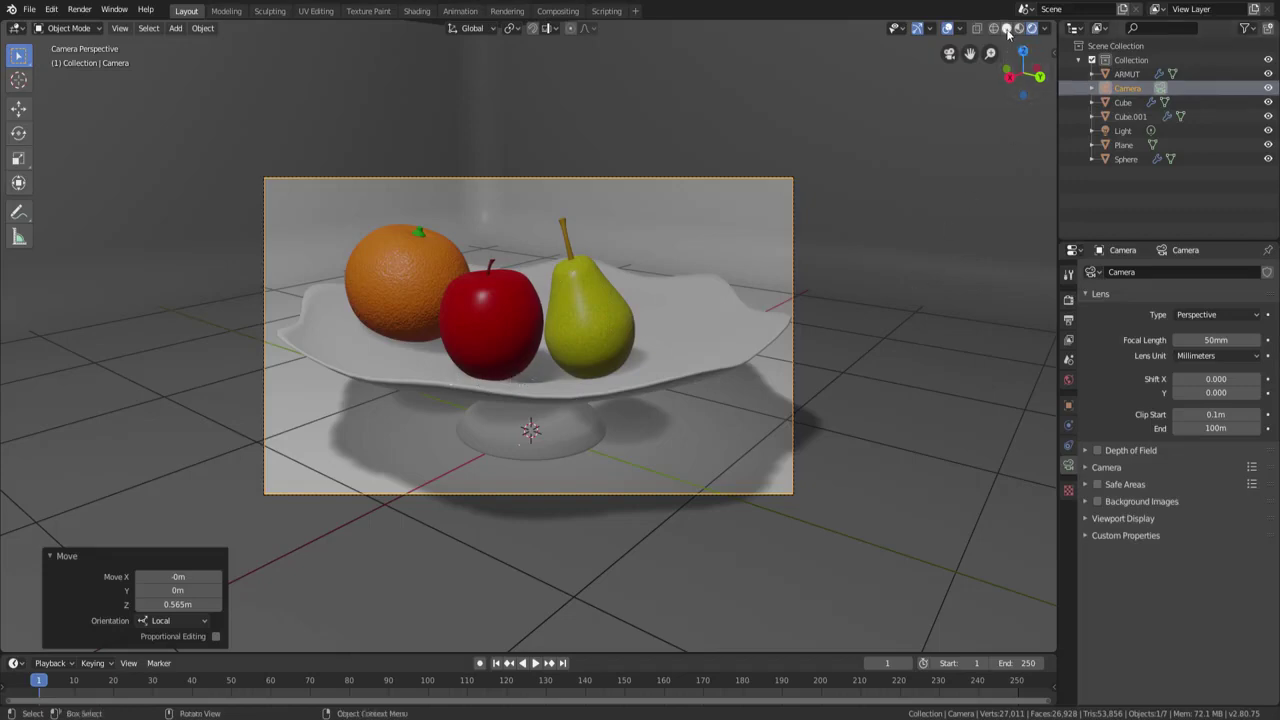
left_click(1123, 131)
key("g")
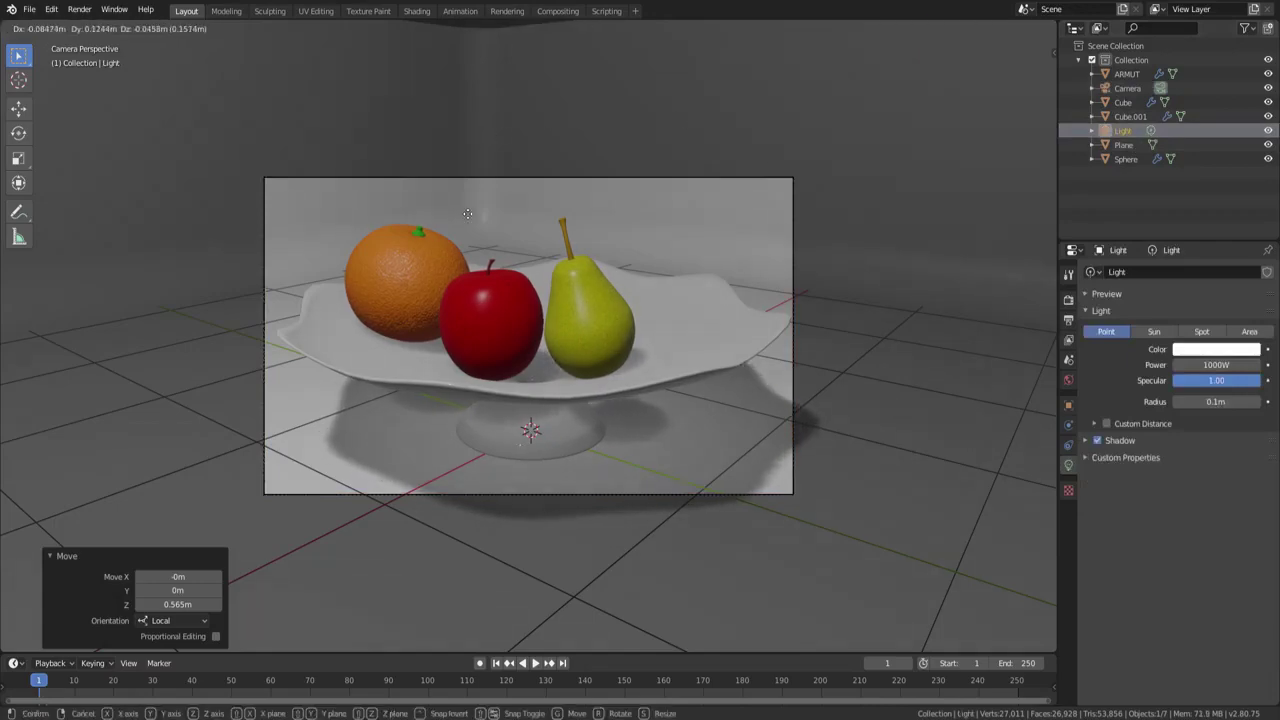
right_click(574, 233)
scroll(574, 233, "down", 3)
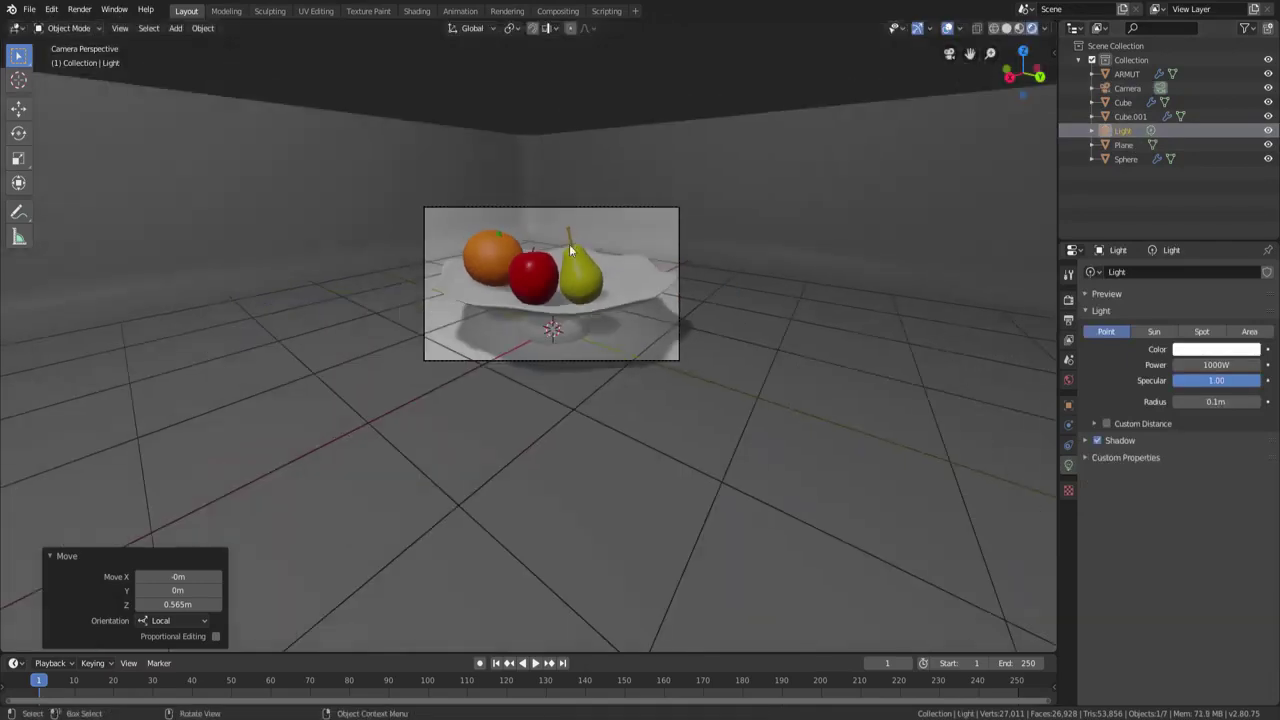
mouse_move(574, 233)
middle_mouse_down()
mouse_move(569, 249)
mouse_move(648, 264)
middle_mouse_up()
scroll(569, 249, "down", 5)
scroll(520, 214, "down", 3)
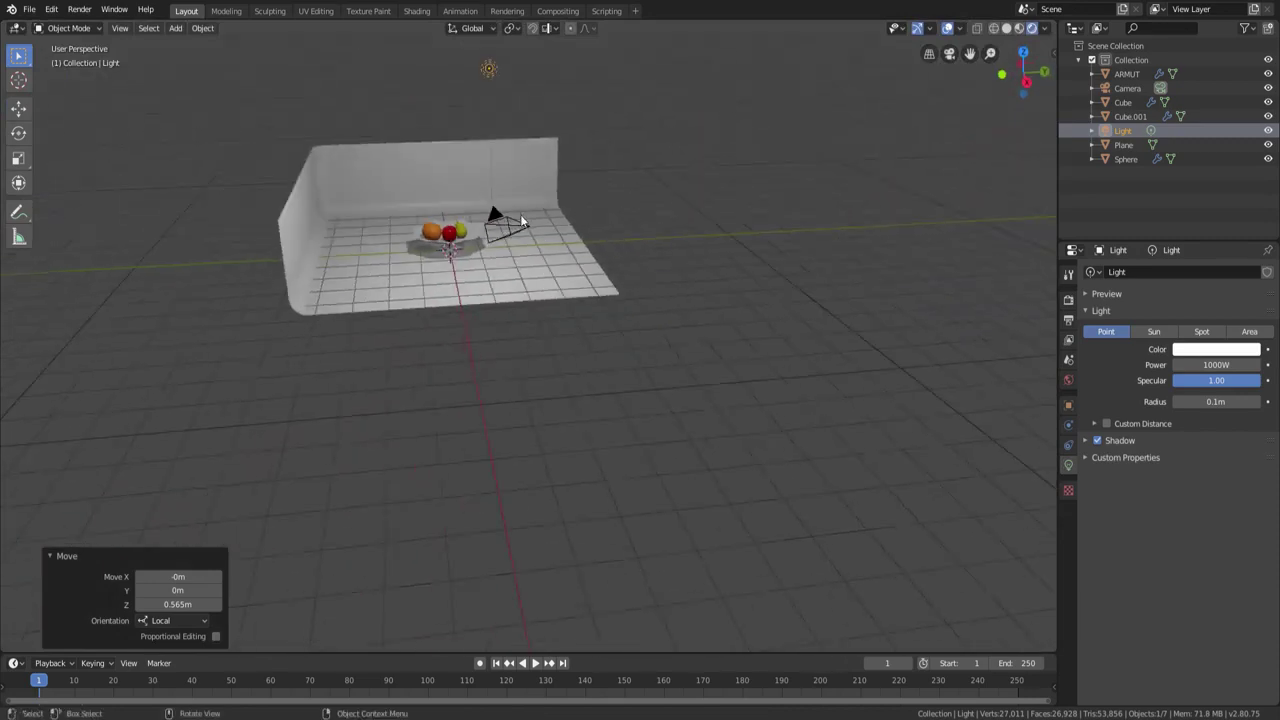
mouse_move(520, 214)
middle_mouse_down()
mouse_move(528, 284)
mouse_move(511, 195)
middle_mouse_up()
scroll(528, 284, "up", 5)
Bring the point light down from above to sit lower near the backdrop.
left_click(517, 153)
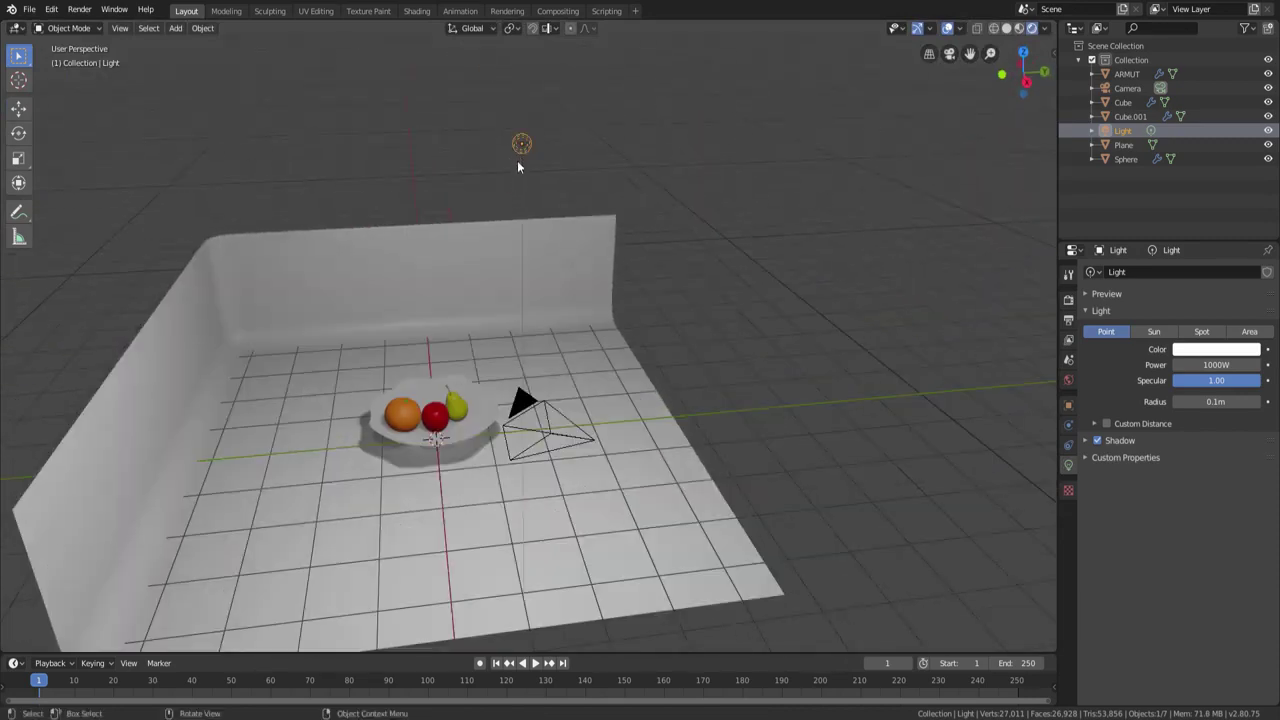
key("g")
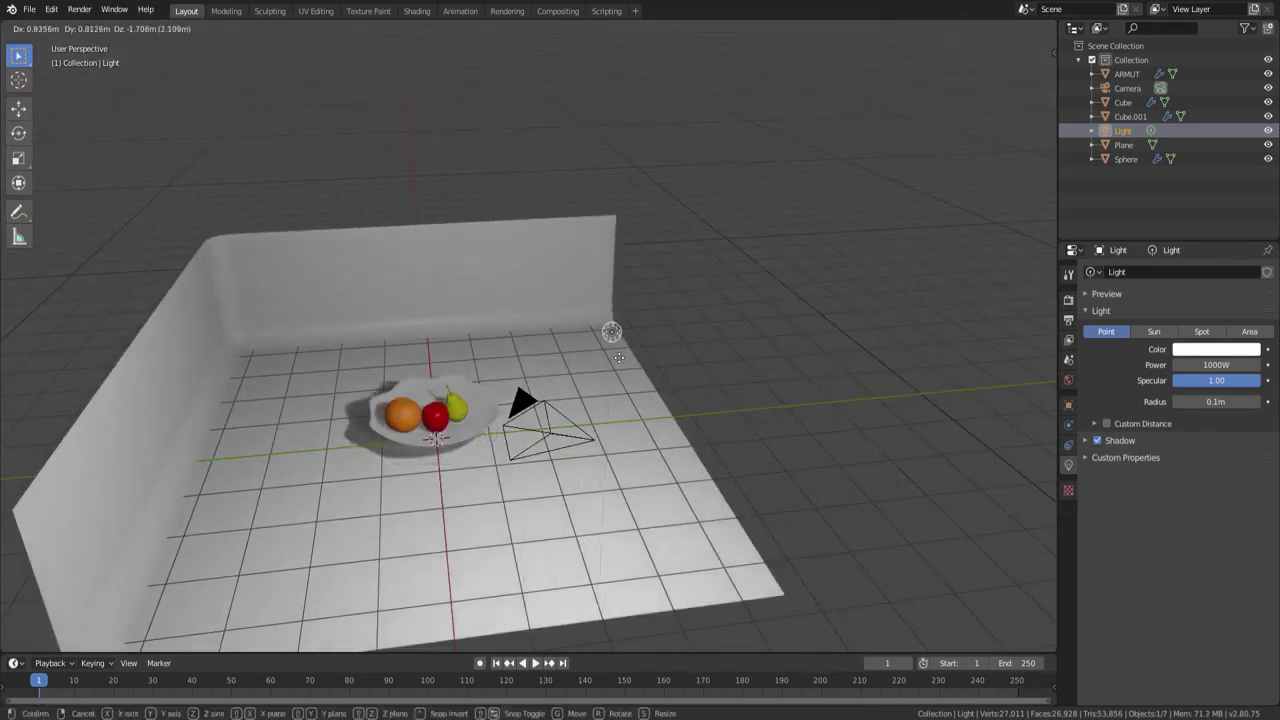
left_click(633, 396)
middle_click_drag(633, 396, 514, 359)
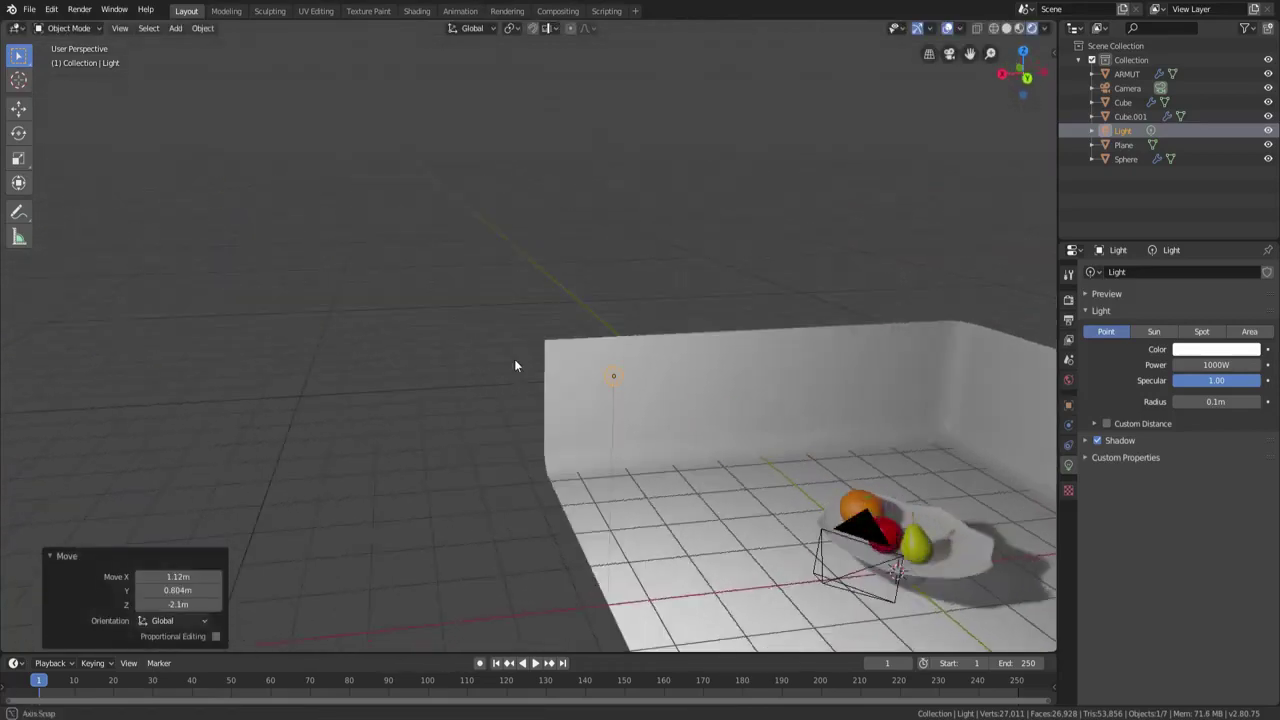
scroll(604, 397, "down", 3)
middle_click_drag(604, 397, 574, 403)
key("g")
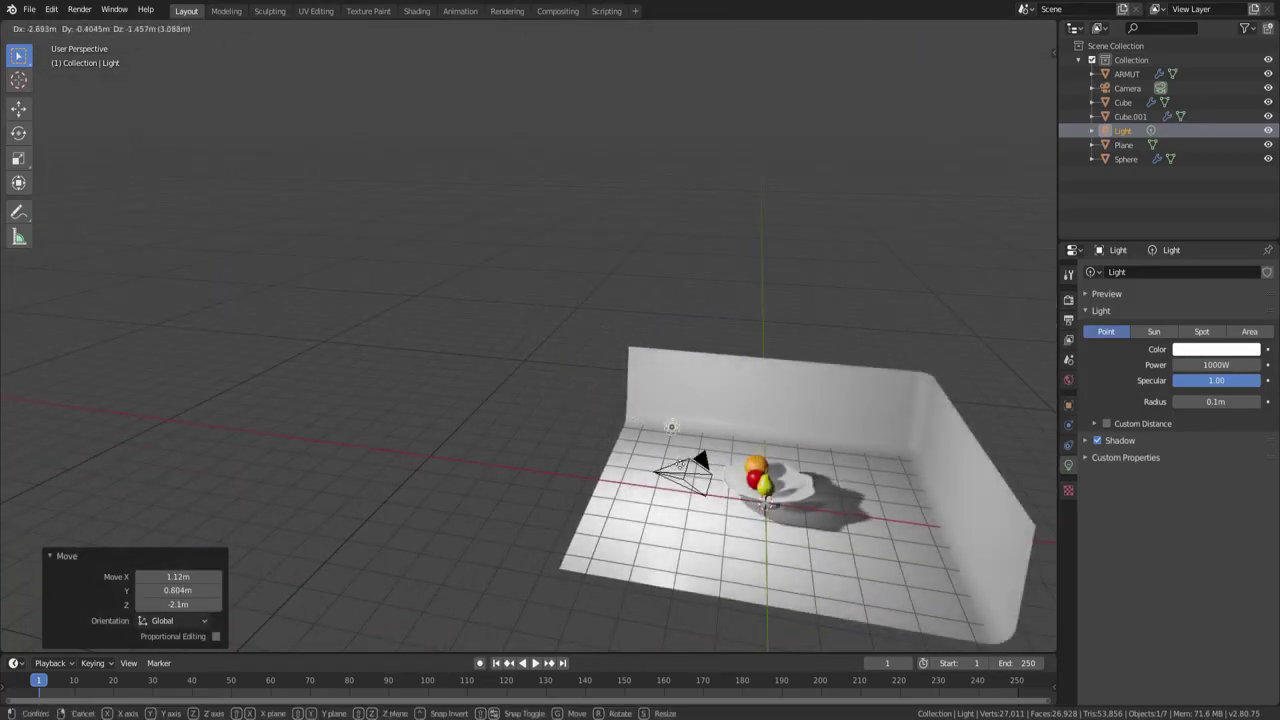
left_click(625, 394)
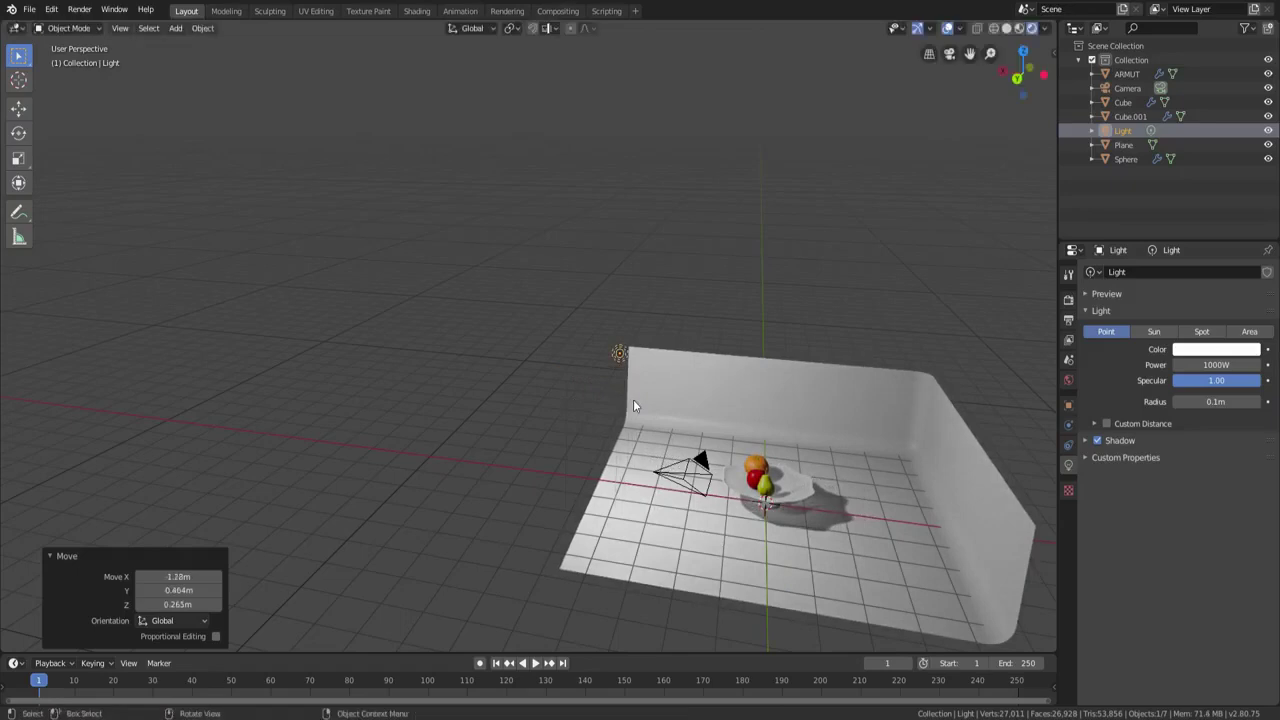
middle_click_drag(633, 399, 653, 413)
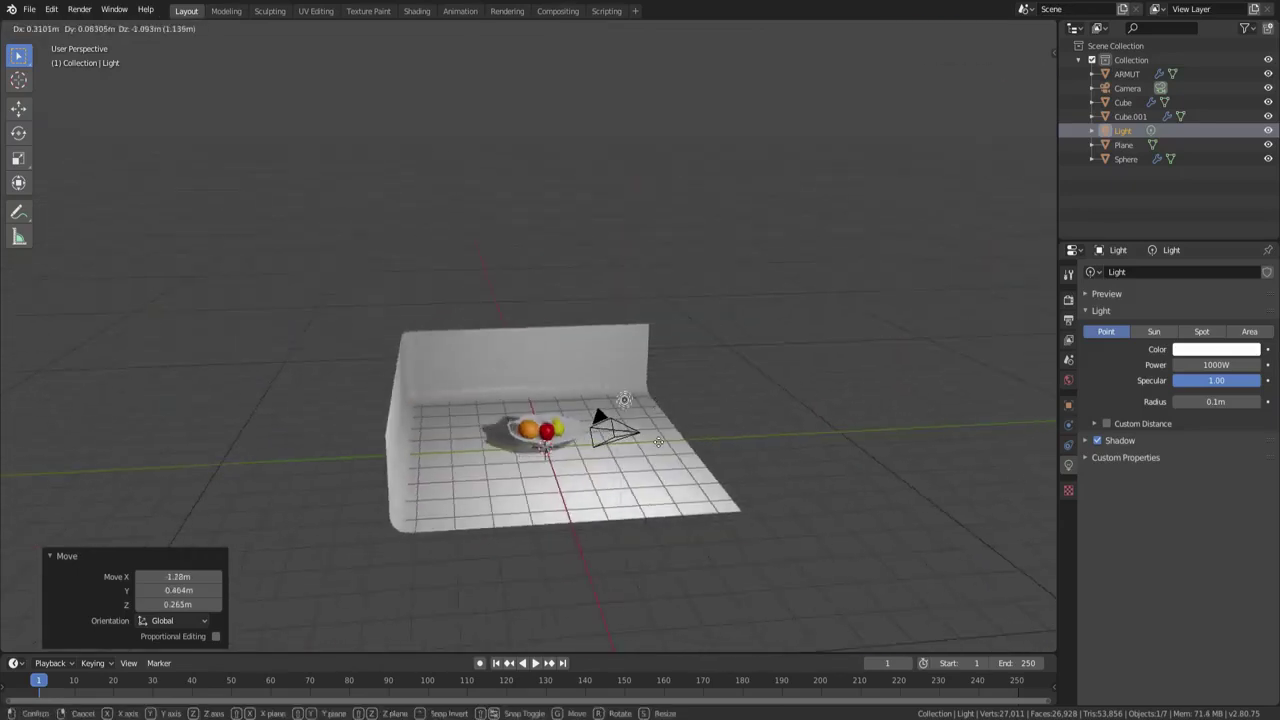
left_click(613, 418)
scroll(613, 418, "up", 2)
scroll(613, 418, "up", 2)
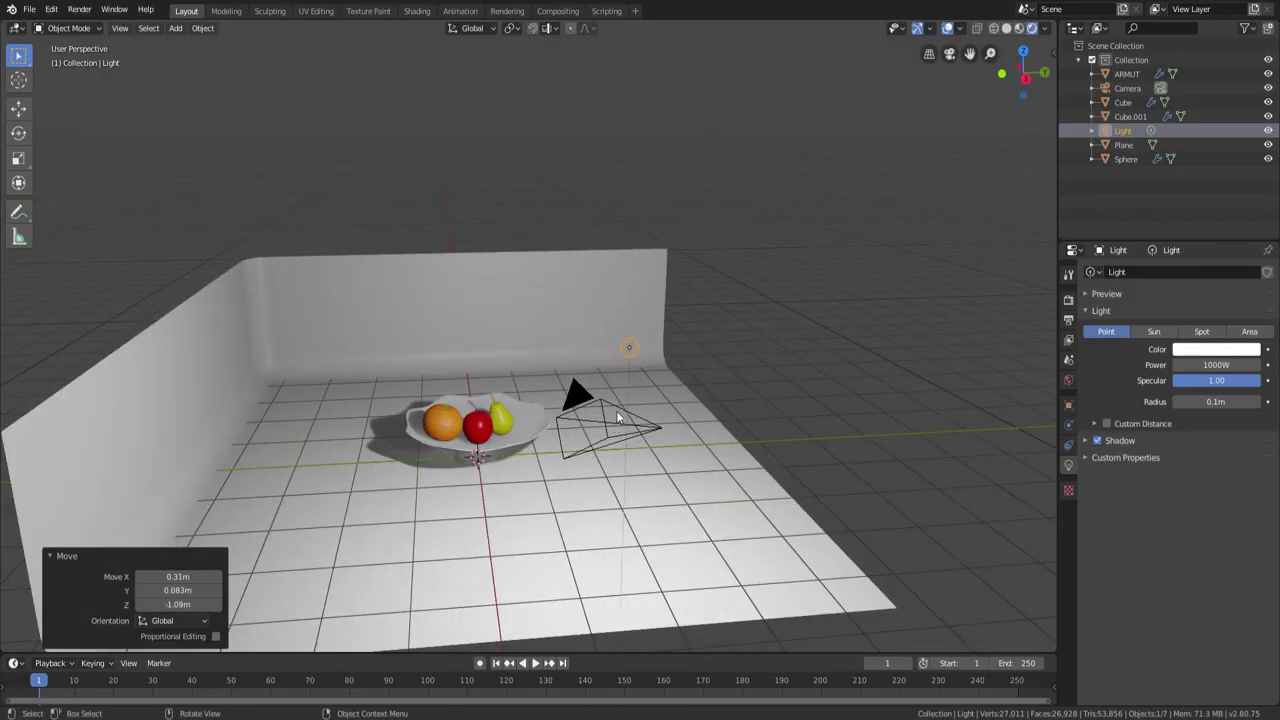
key("KP_0")
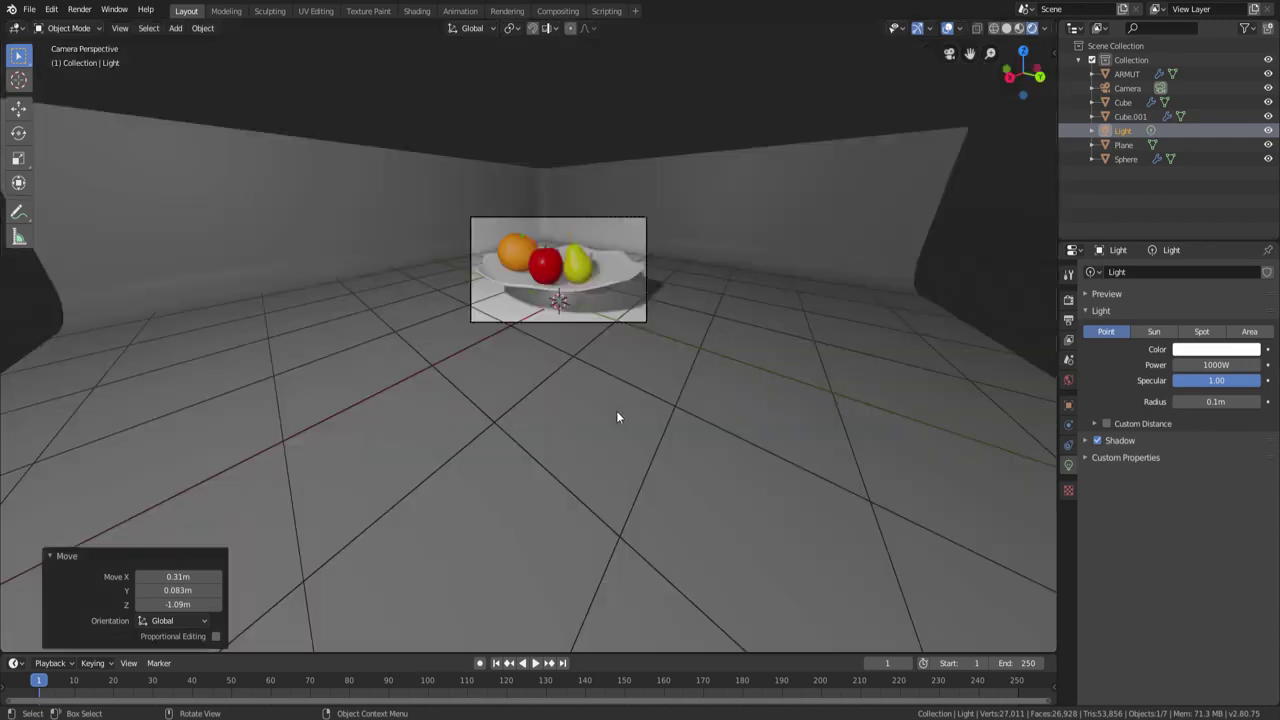
scroll(560, 255, "up", 2)
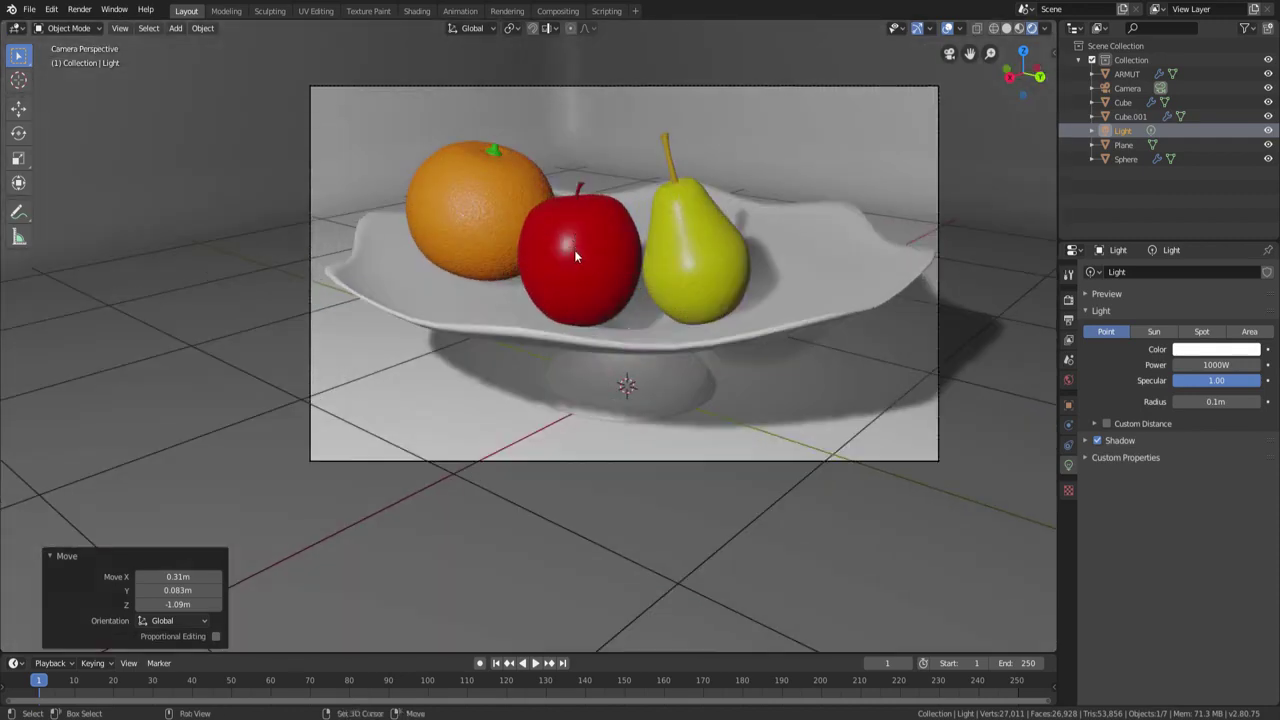
scroll(570, 300, "up", 1)
scroll(565, 351, "up", 2)
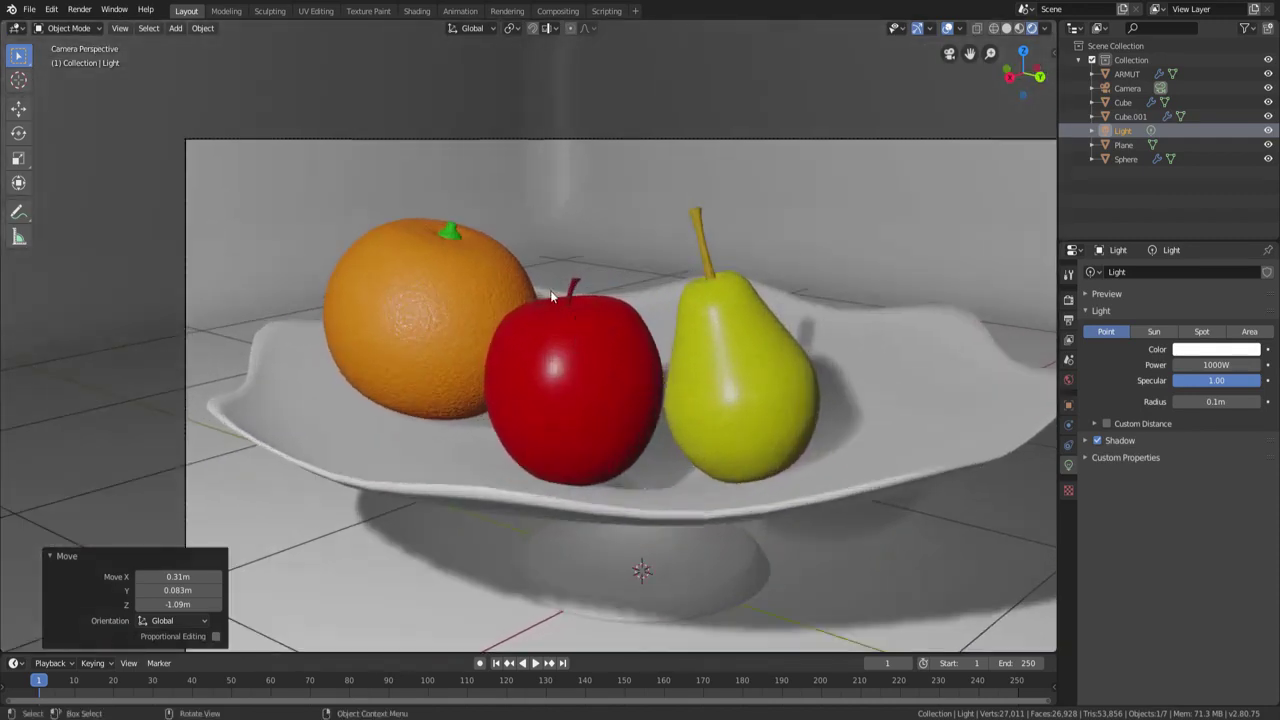
key("grave")
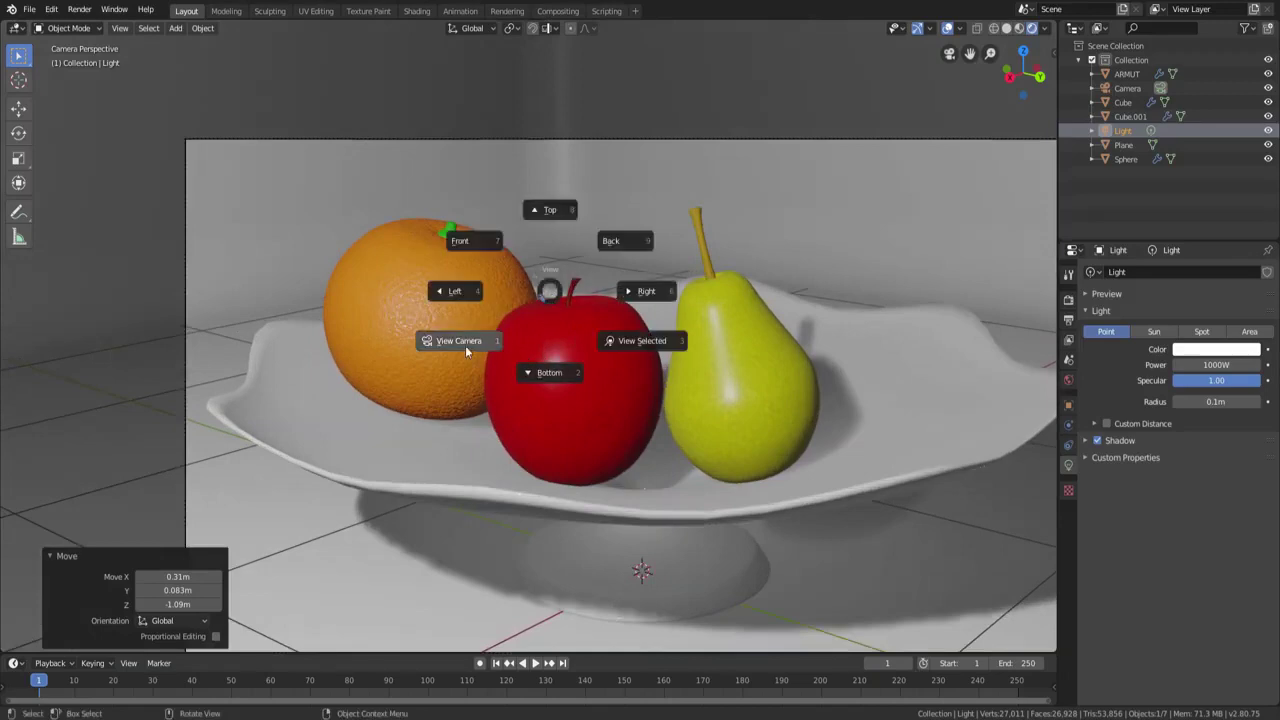
left_click(465, 348)
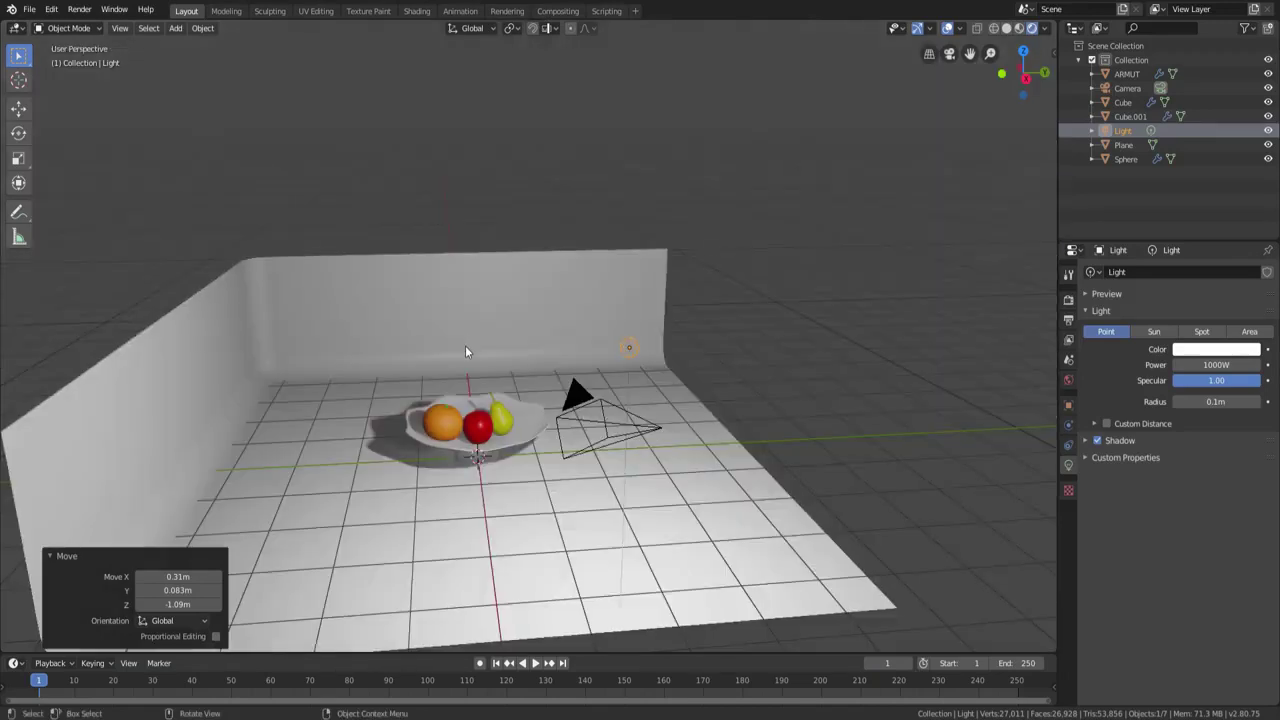
key("grave")
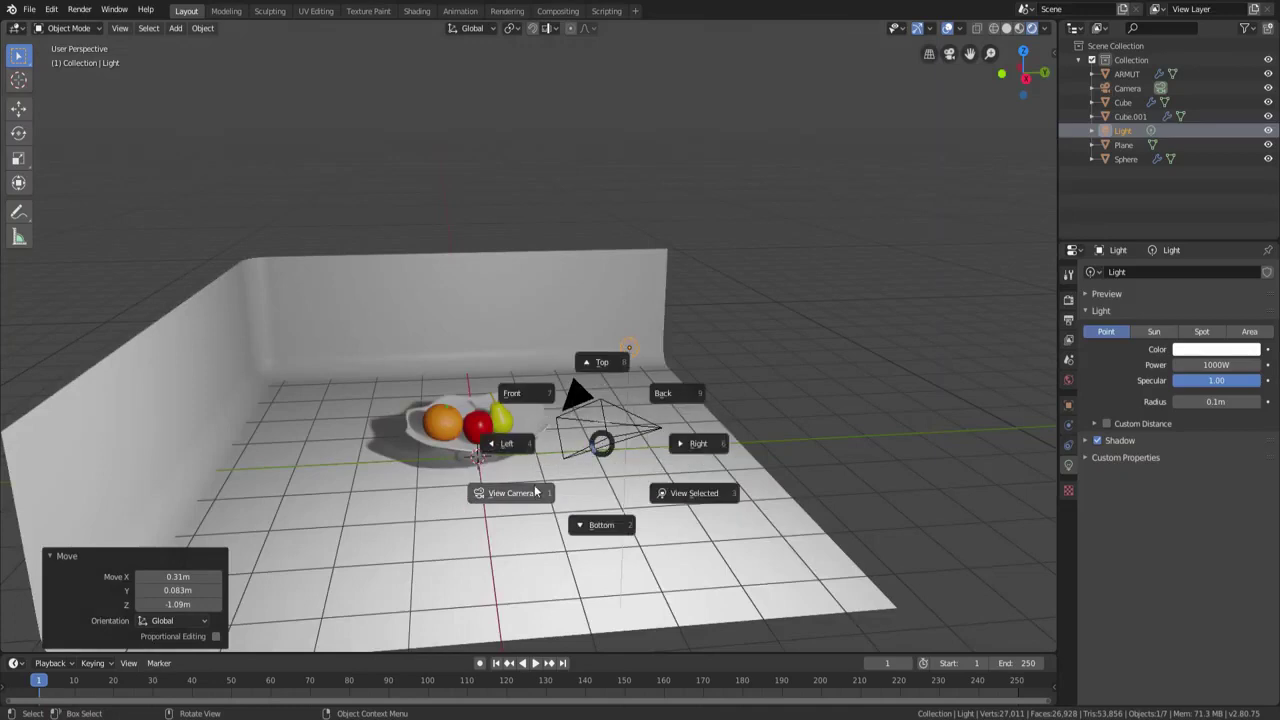
left_click(535, 491)
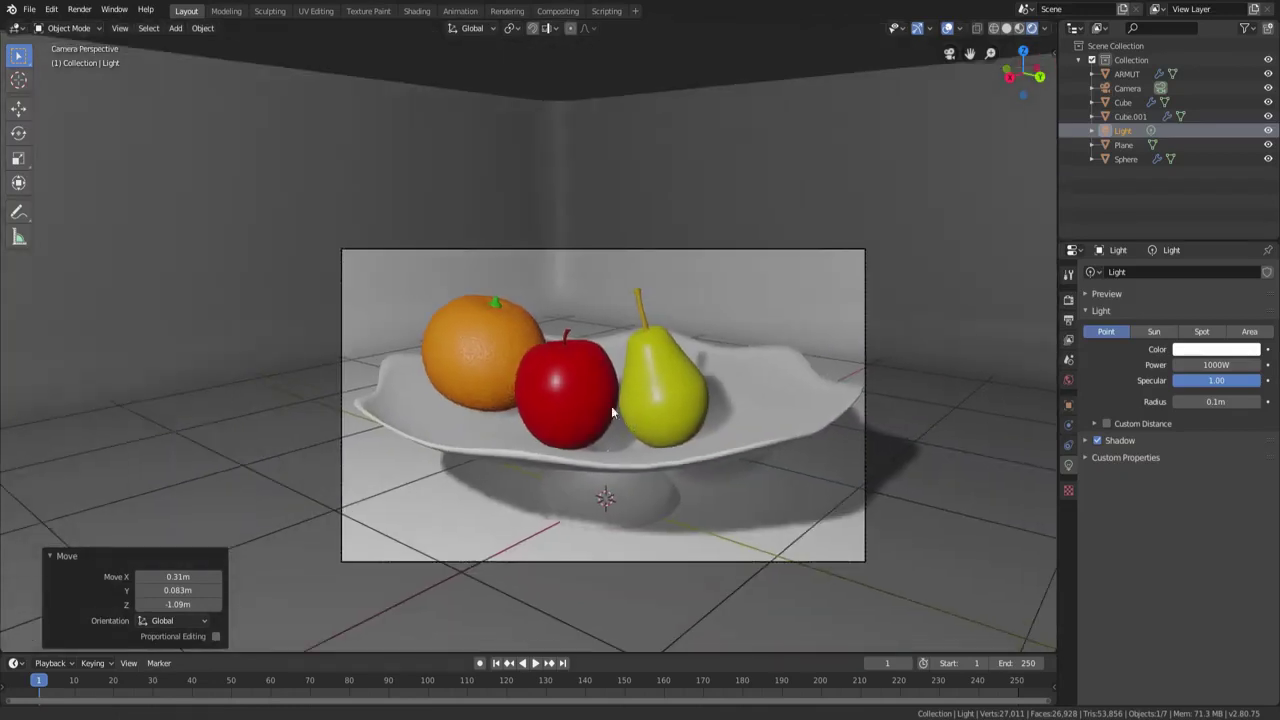
middle_click_drag(611, 406, 496, 378, "shift")
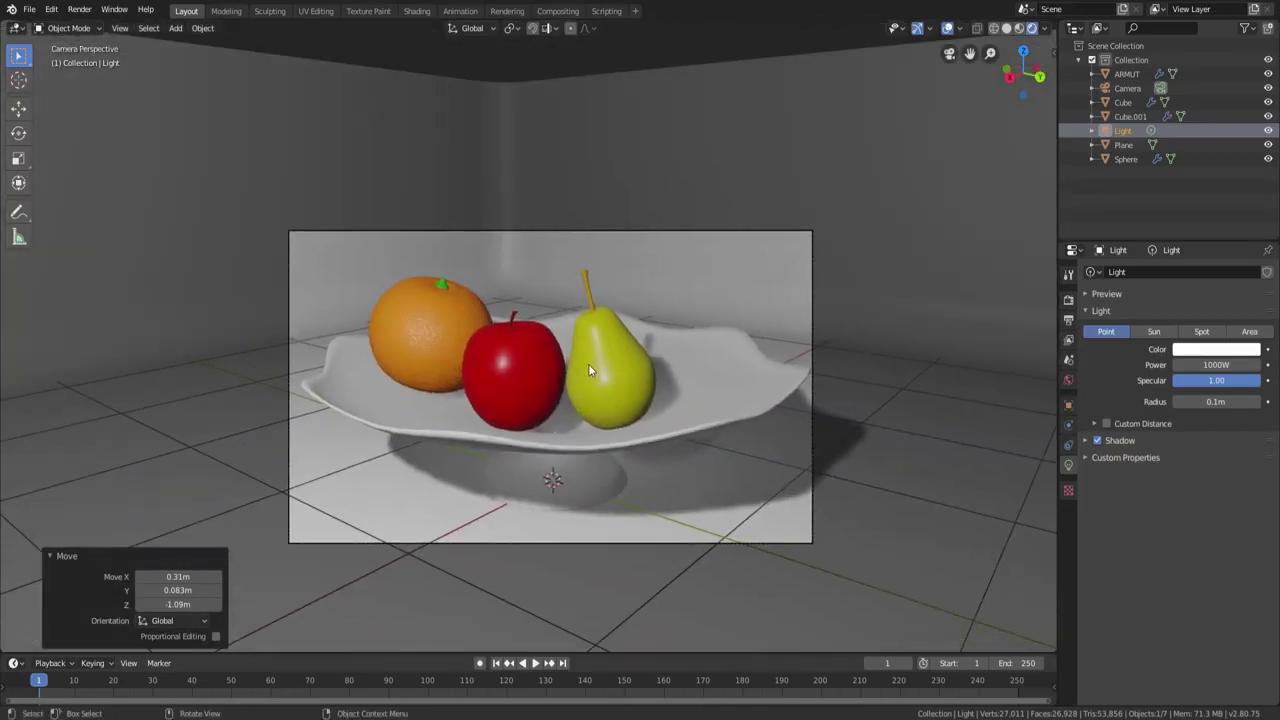
scroll(592, 350, "up", 2)
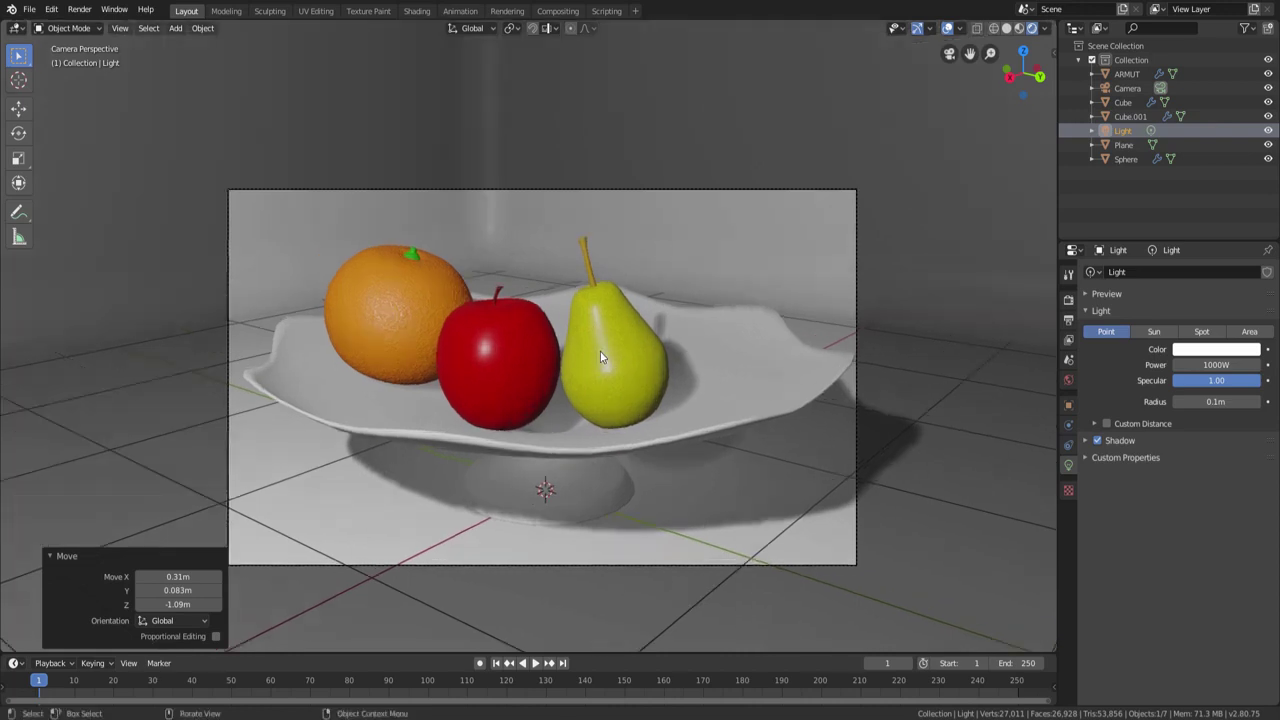
middle_click_drag(600, 351, 640, 334, "shift")
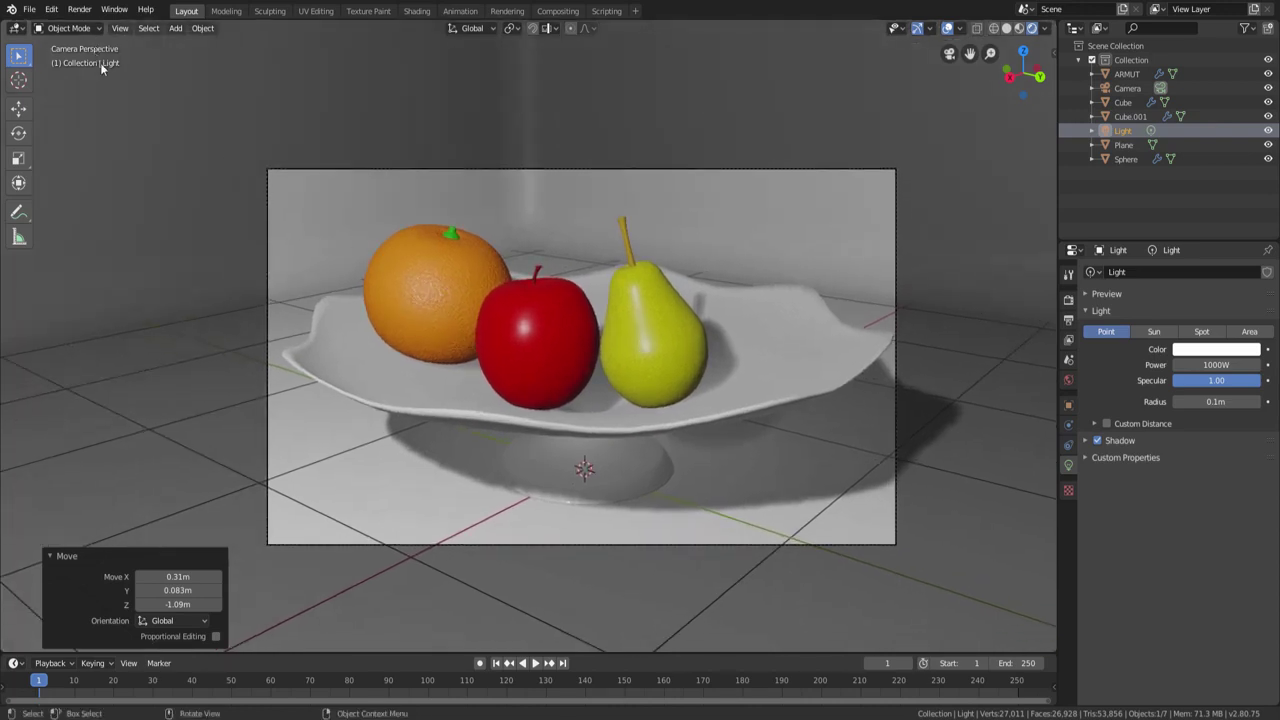
Render a still image of the camera shot and zoom in to inspect the fruit bowl.
left_click(83, 13)
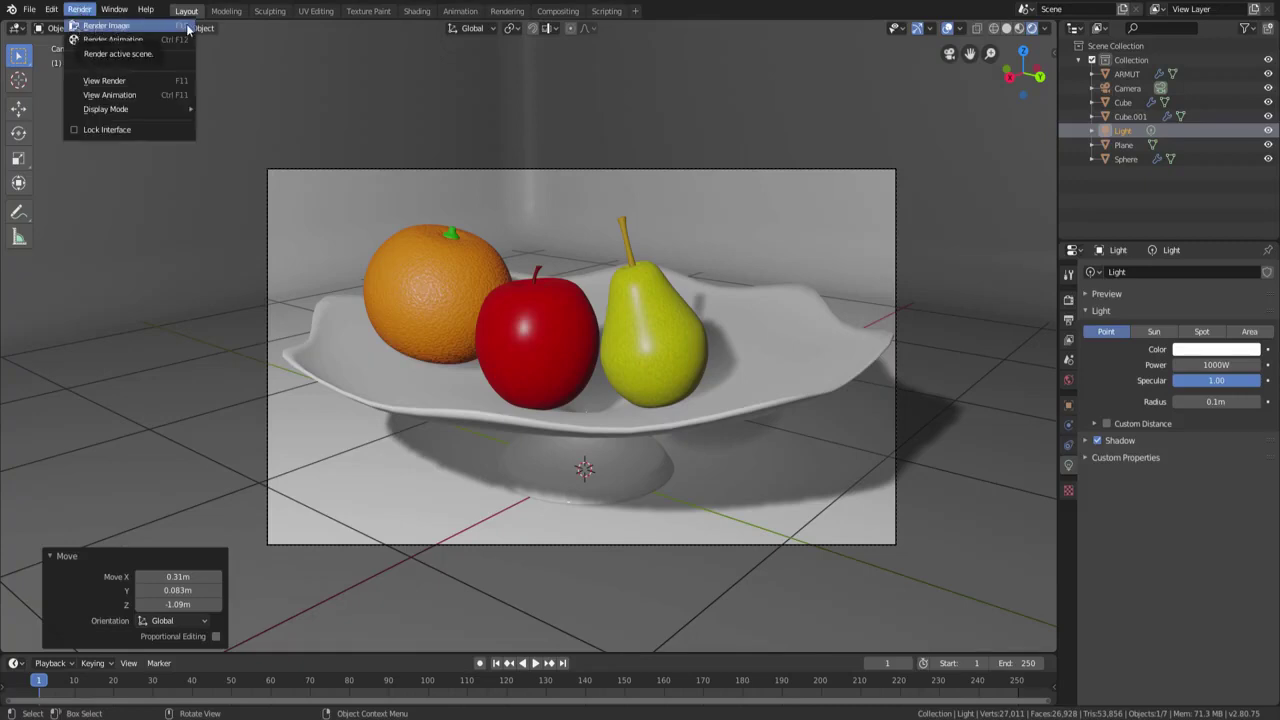
left_click(125, 28)
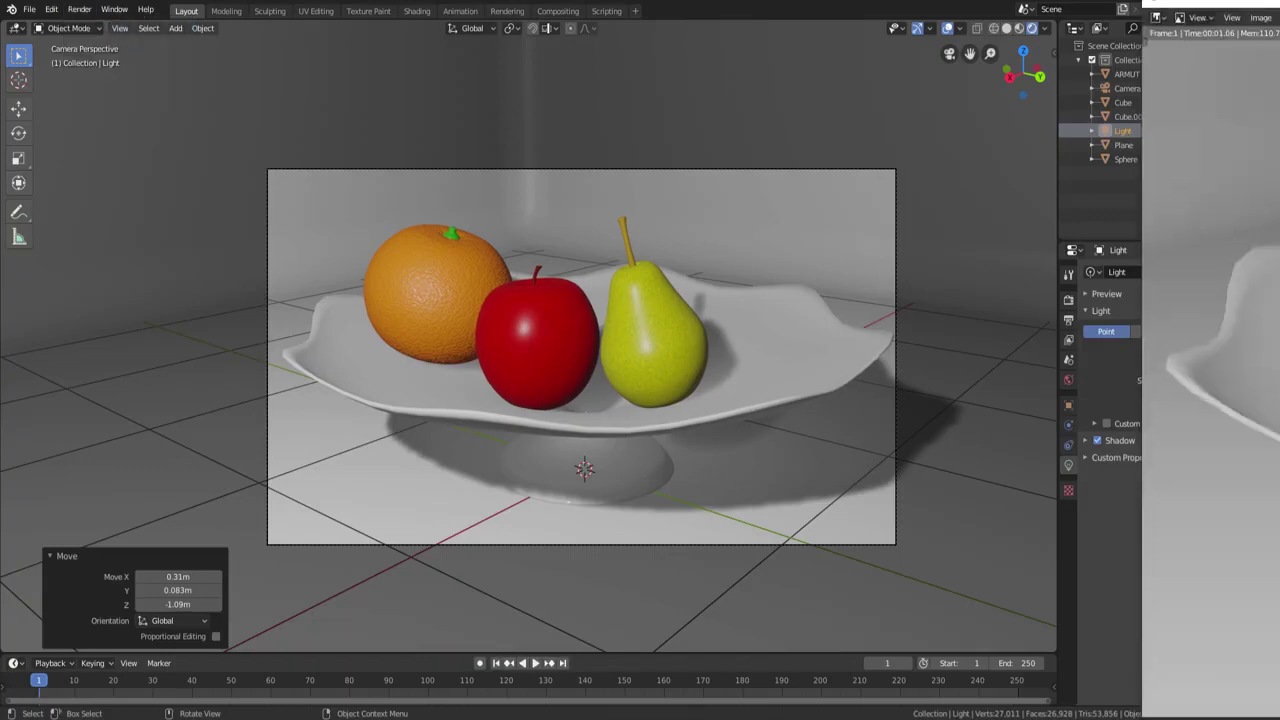
scroll(824, 118, "down", 2)
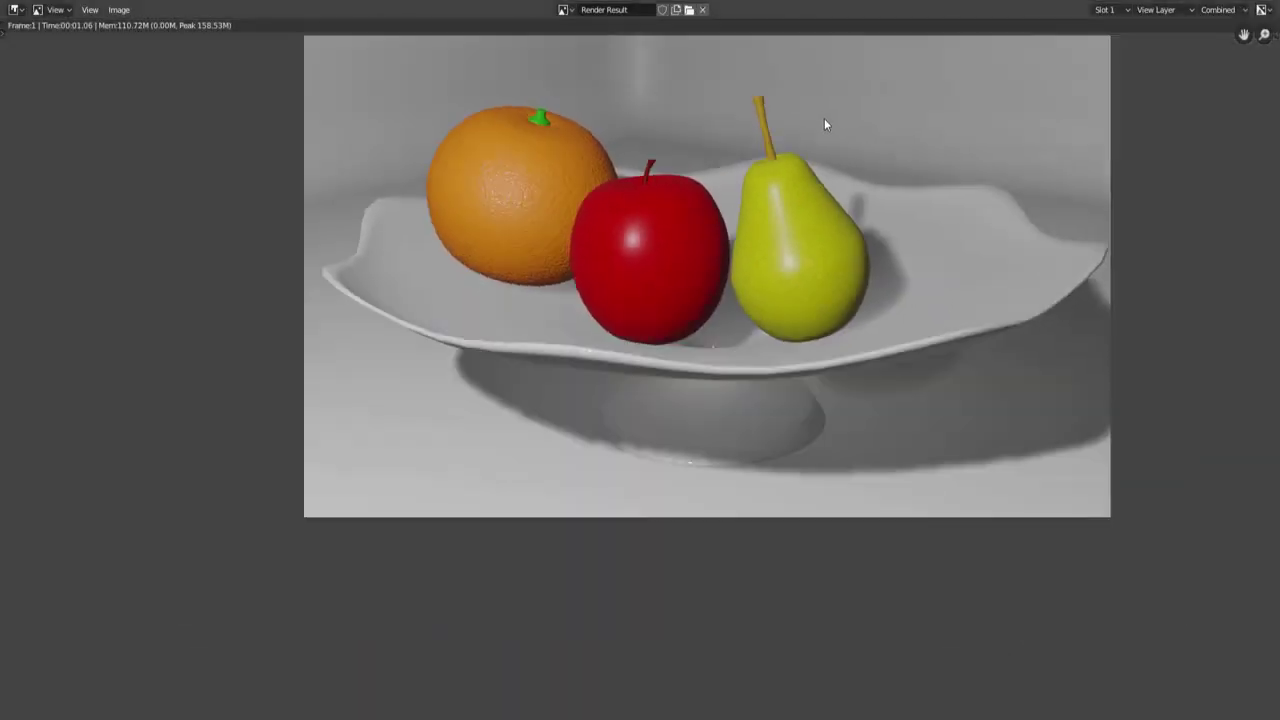
scroll(824, 117, "up", 1)
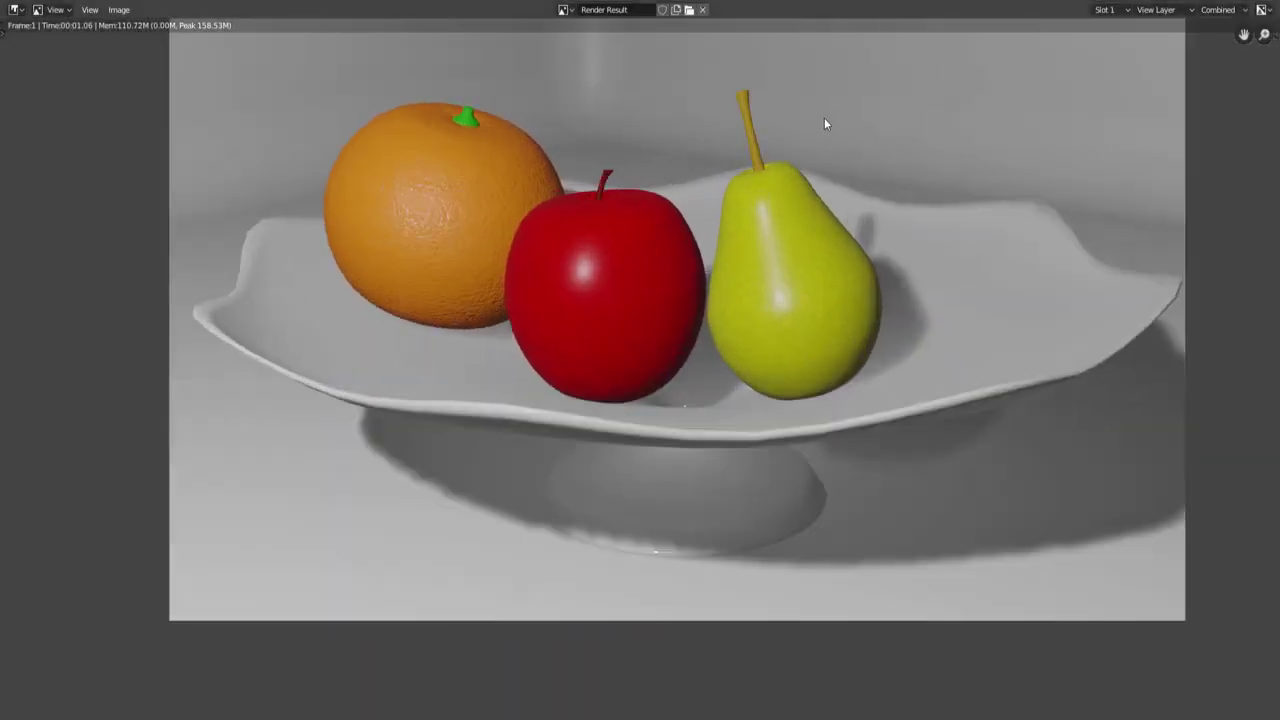
left_click(123, 11)
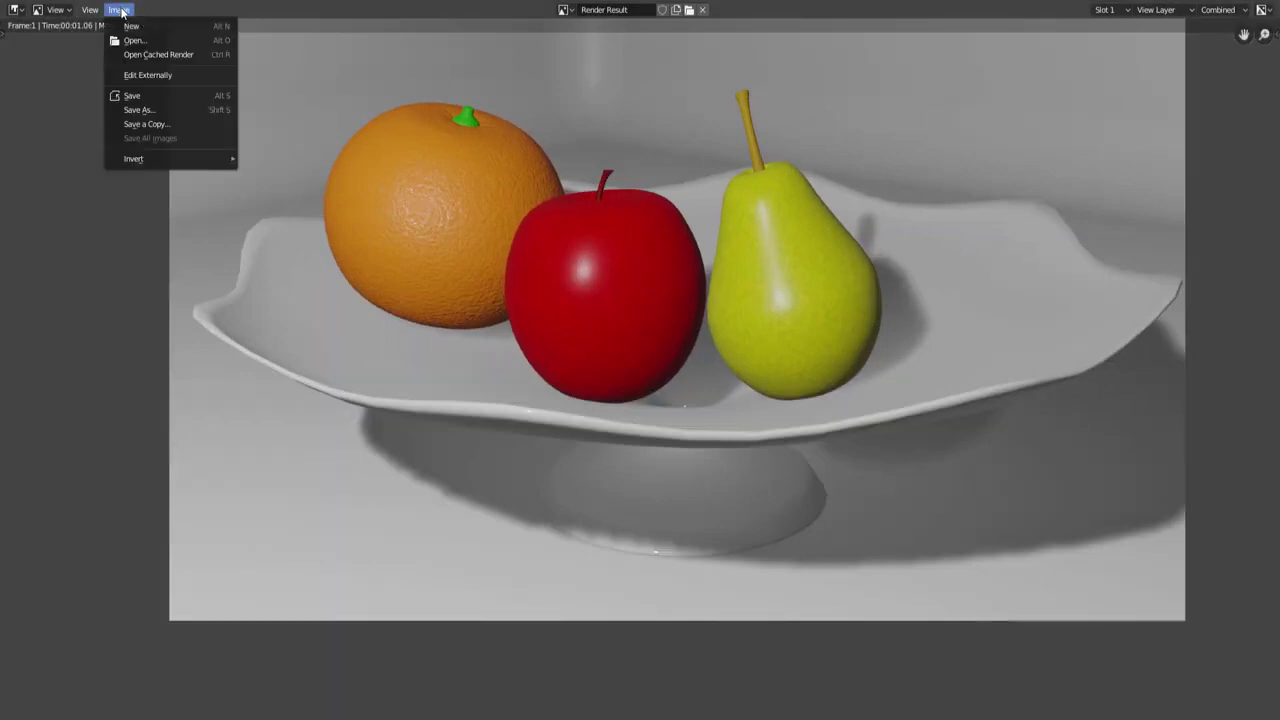
Save the render as meyvee_tabagi.png in the Desktop folder.
left_click(135, 98)
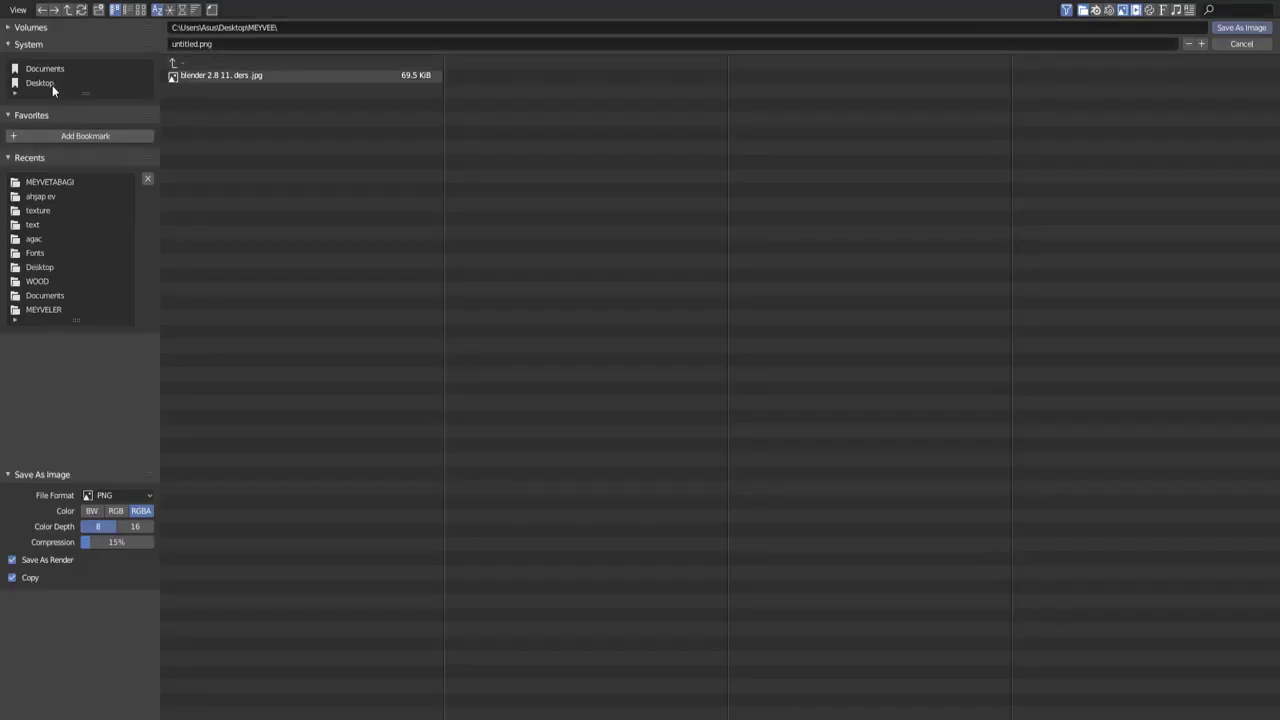
left_click(223, 44)
type("meyvee")
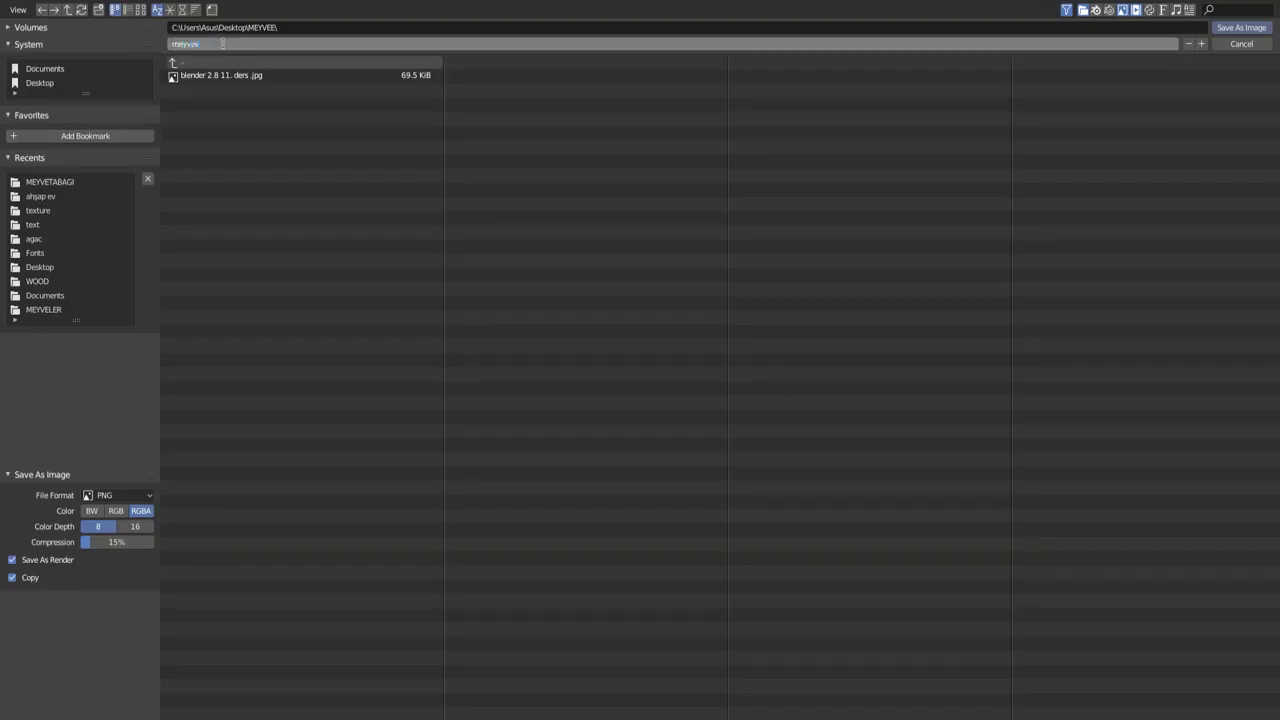
type("_tabagi.png")
key("Return")
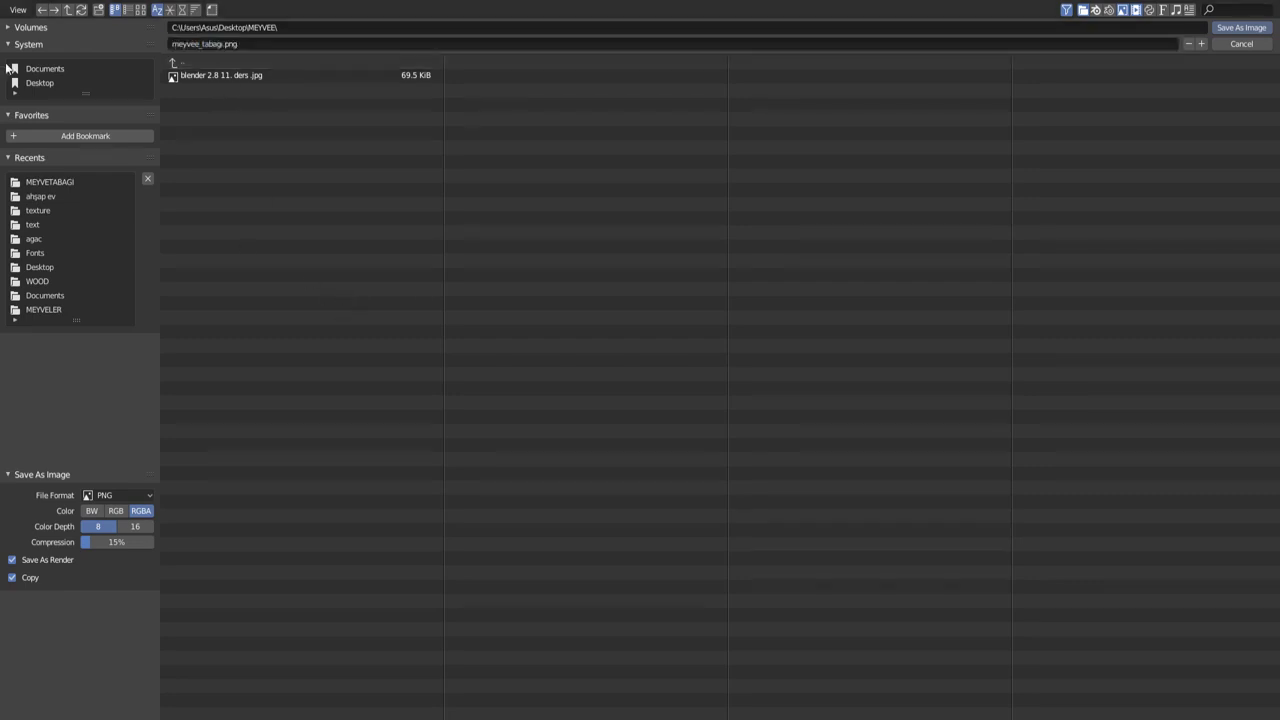
left_click(40, 84)
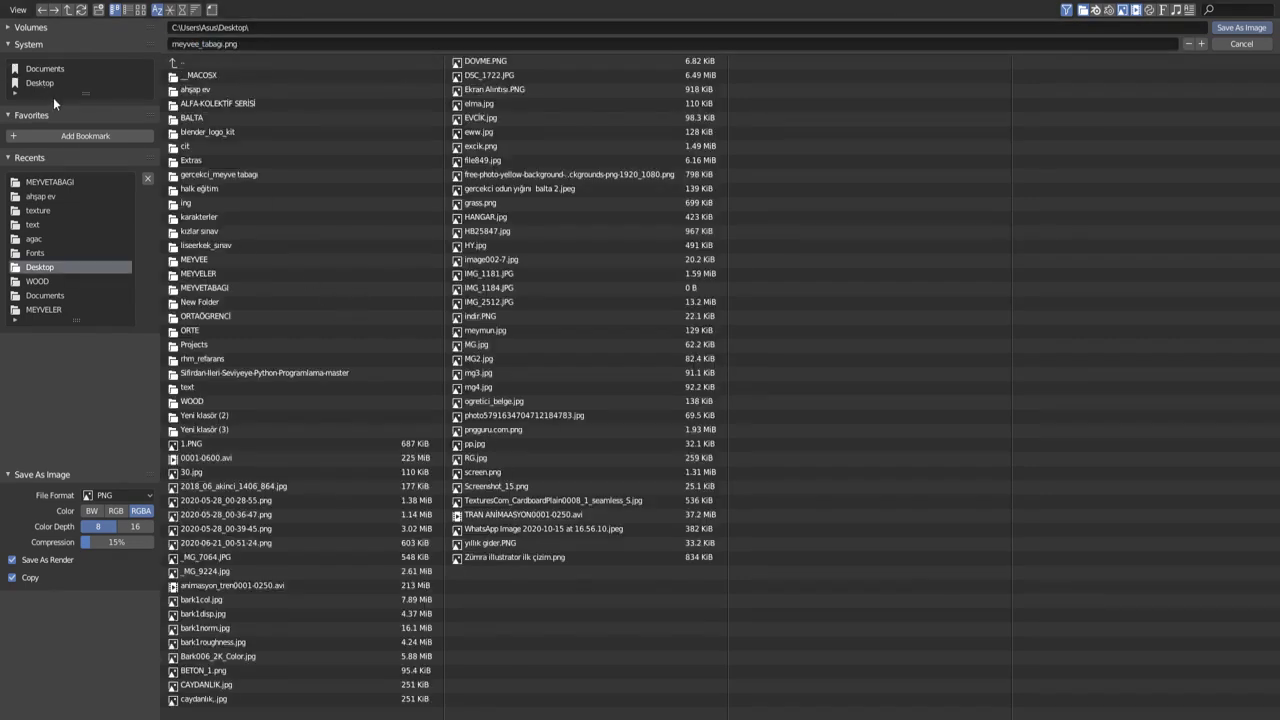
left_click(1252, 31)
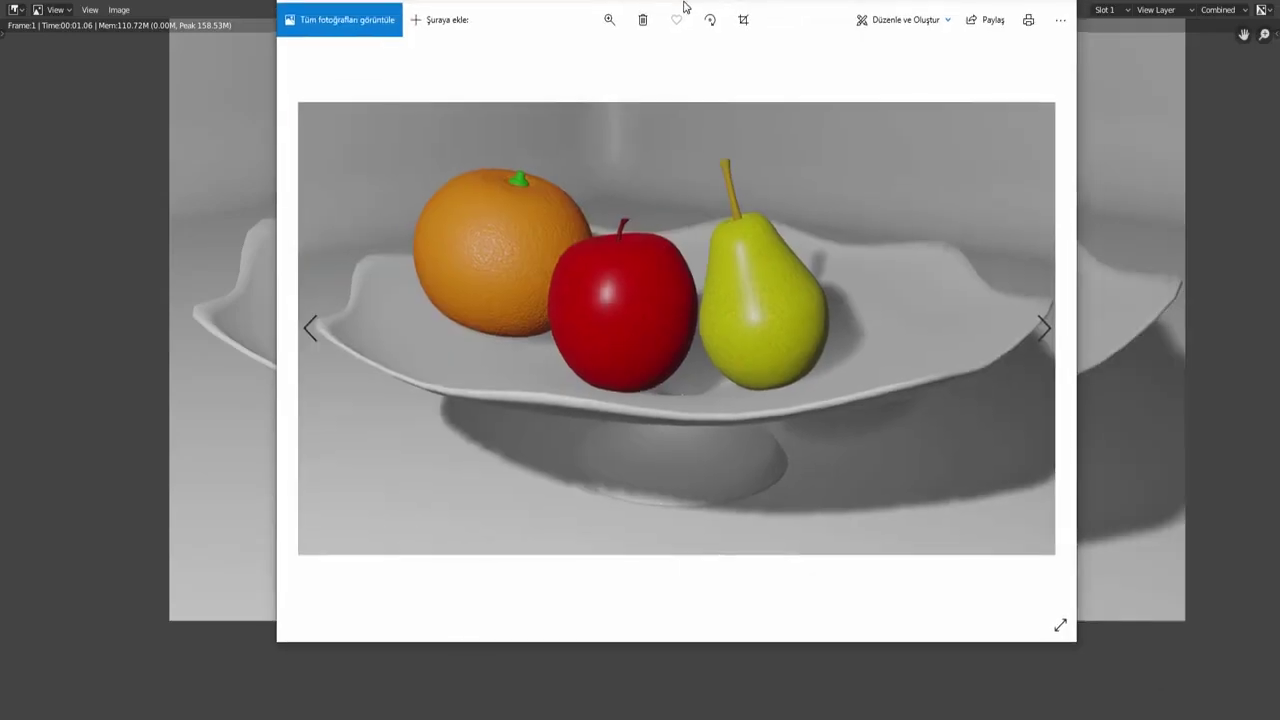
Maximize the Photos window displaying meyvee_tabagi.png.
left_click(1034, 4)
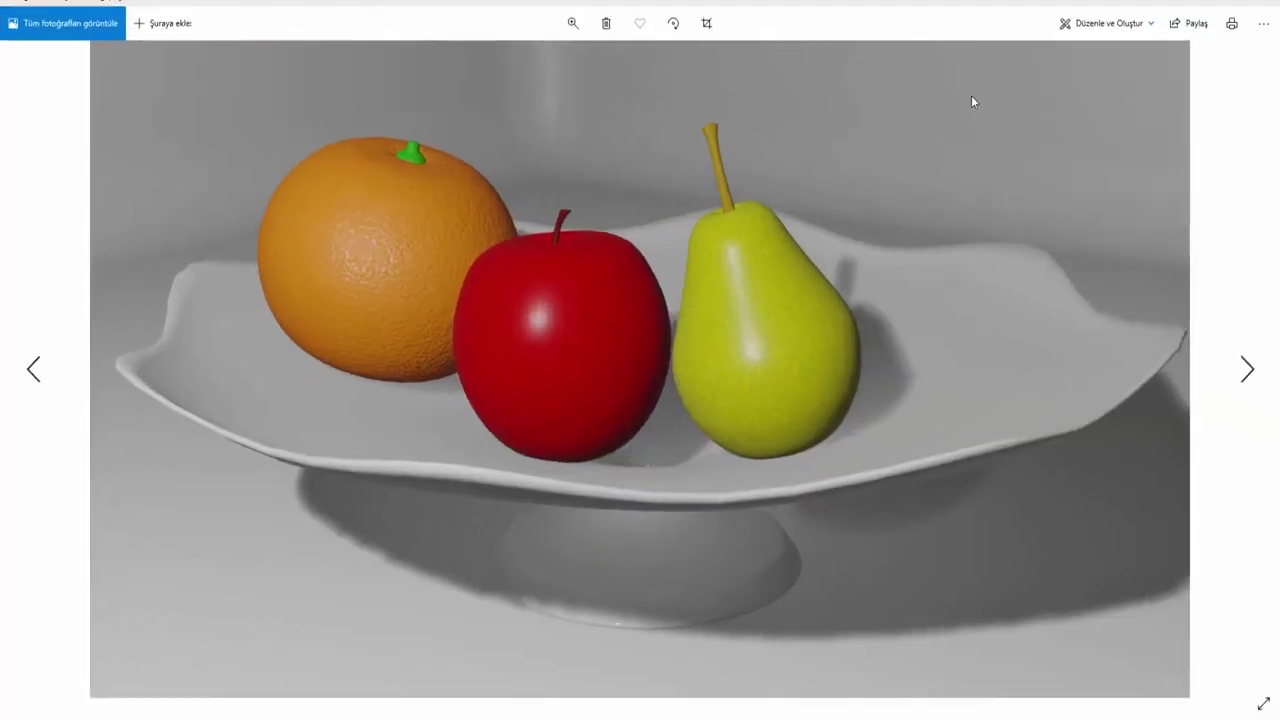